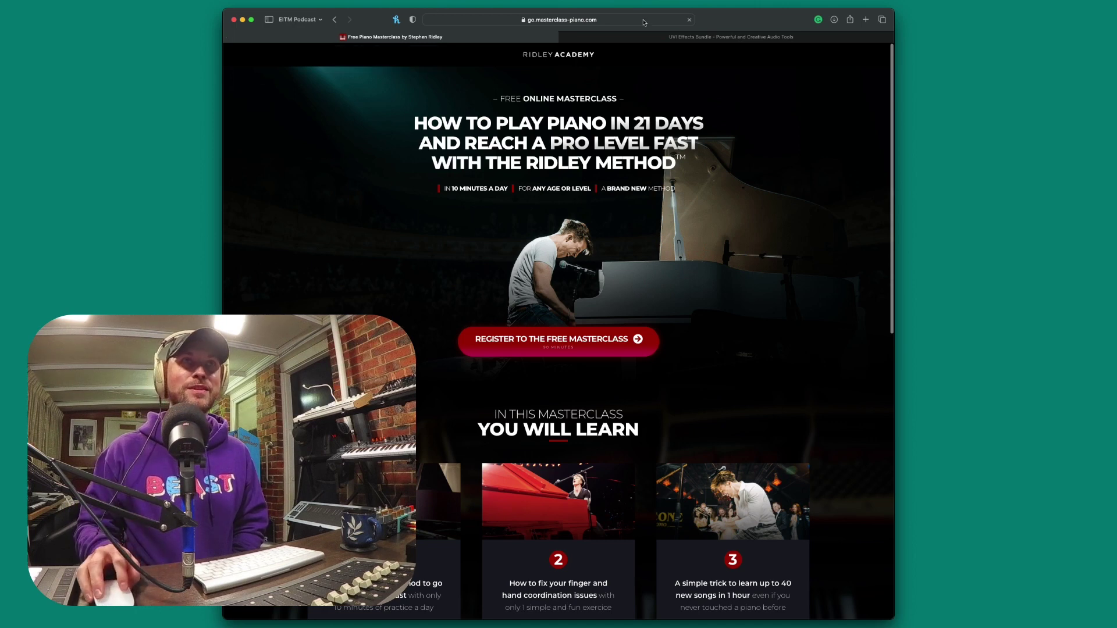
Switch to the UVI Effects Bundle page and examine its plug-in descriptions from Shade through Drum Replacer.
{"action": "left_click", "coordinate": [636, 37]}
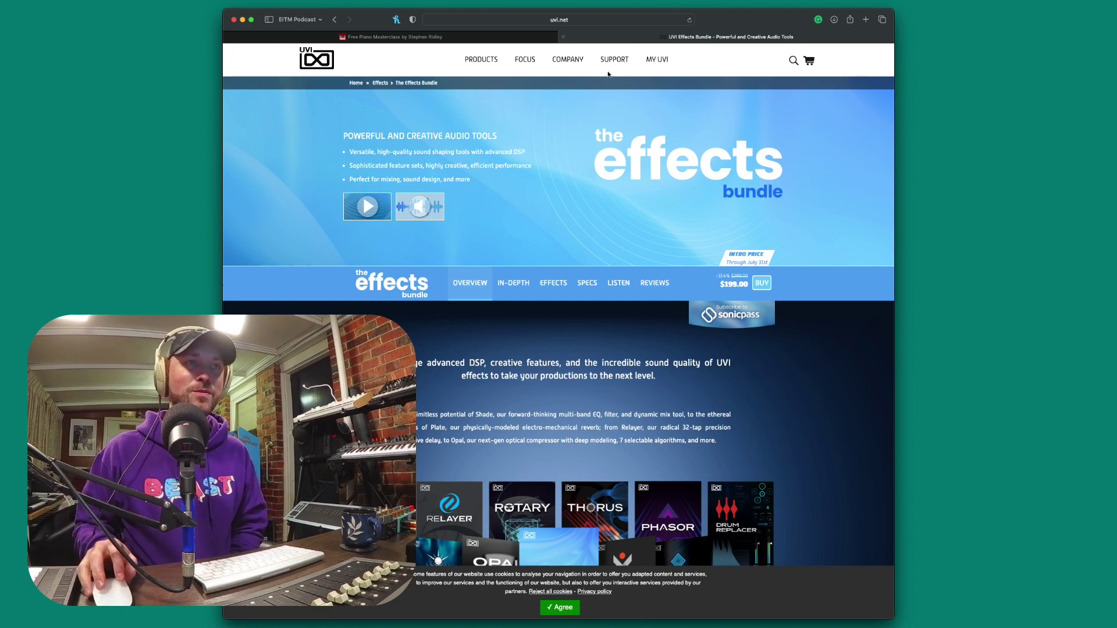
{"action": "scroll", "coordinate": [565, 222], "scroll_direction": "down", "scroll_amount": 10}
{"action": "scroll", "coordinate": [565, 223], "scroll_direction": "down", "scroll_amount": 15}
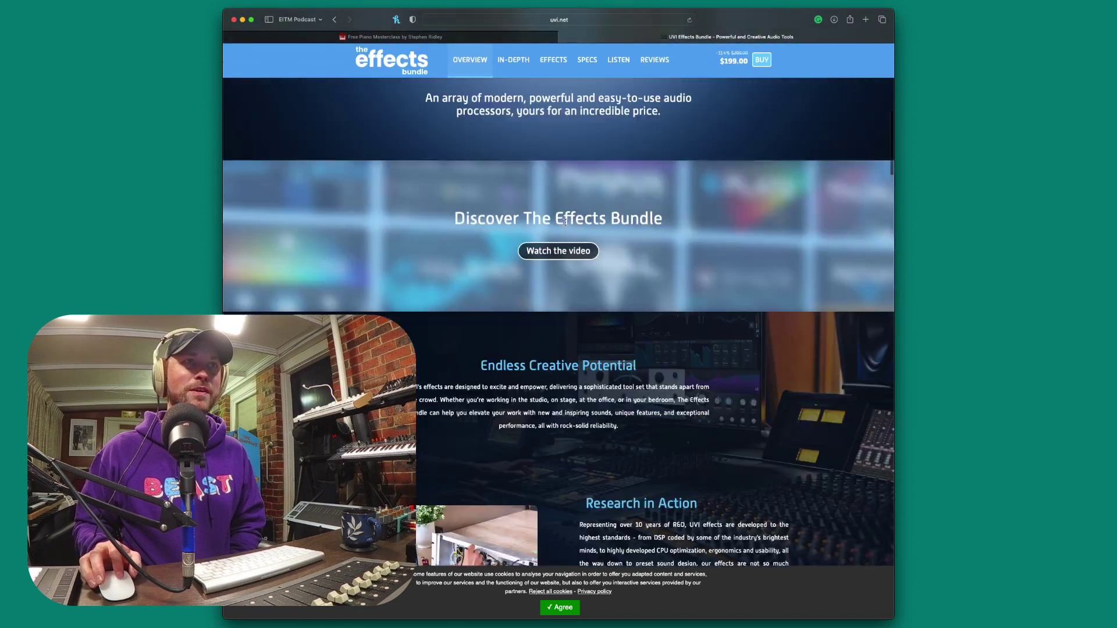
{"action": "scroll", "coordinate": [565, 224], "scroll_direction": "down", "scroll_amount": 5}
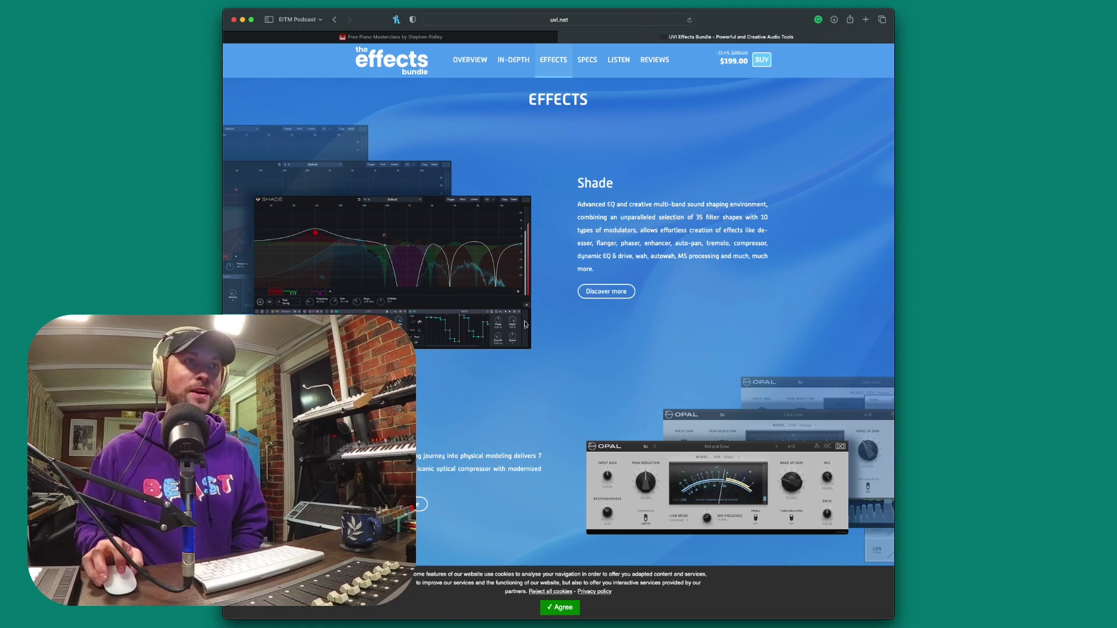
{"action": "scroll", "coordinate": [529, 350], "scroll_direction": "down", "scroll_amount": 5}
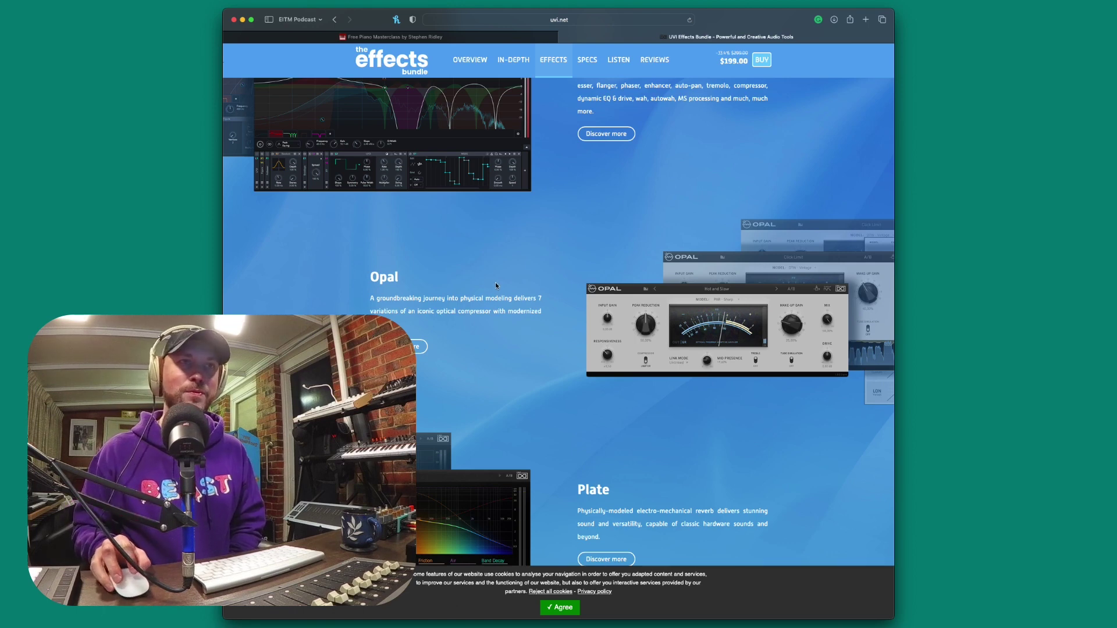
{"action": "scroll", "coordinate": [496, 285], "scroll_direction": "down", "scroll_amount": 5}
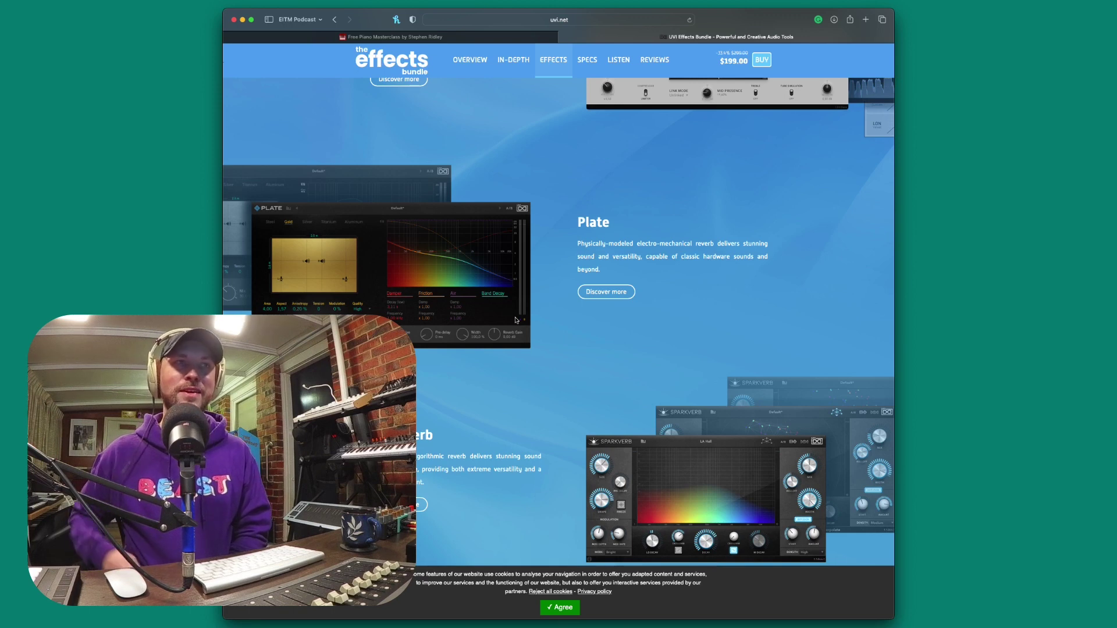
{"action": "scroll", "coordinate": [535, 322], "scroll_direction": "down", "scroll_amount": 6}
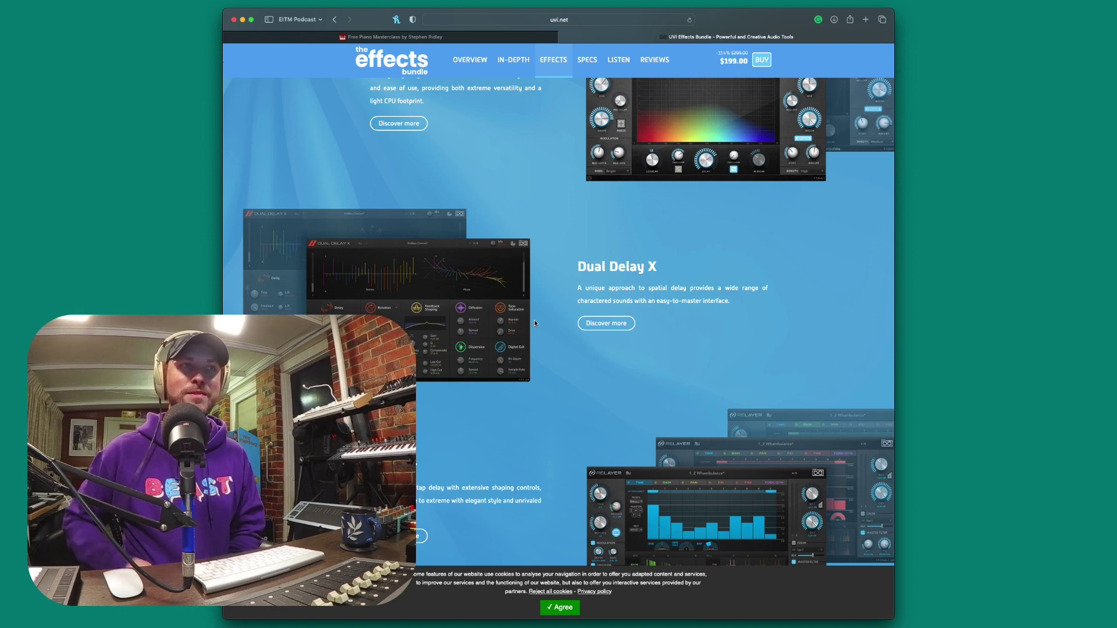
{"action": "scroll", "coordinate": [534, 323], "scroll_direction": "down", "scroll_amount": 5}
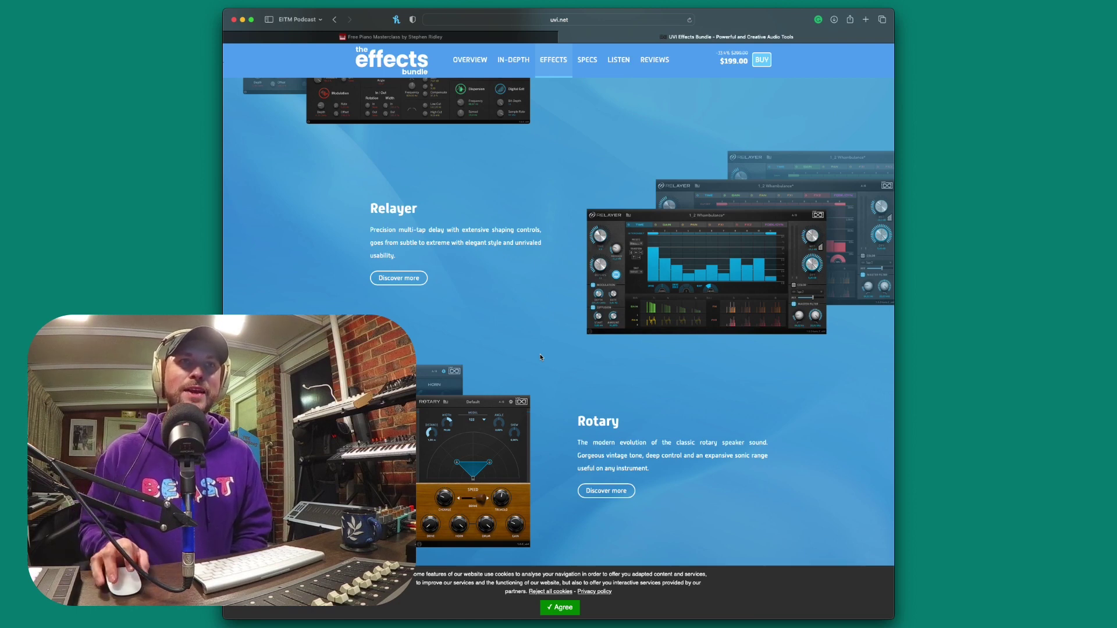
{"action": "scroll", "coordinate": [537, 364], "scroll_direction": "down", "scroll_amount": 5}
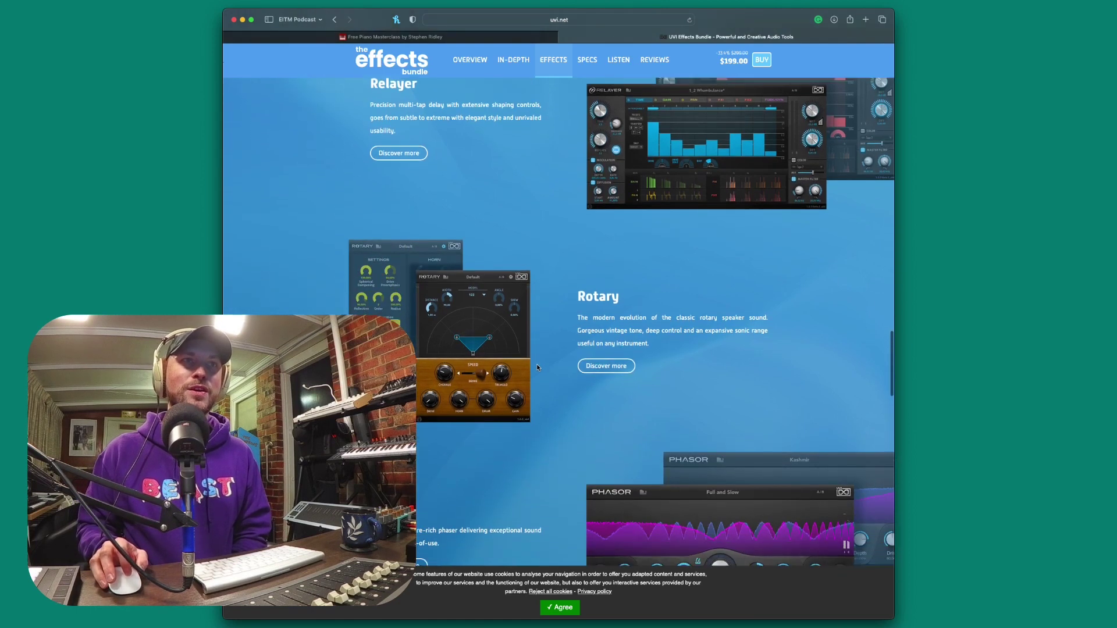
{"action": "scroll", "coordinate": [536, 365], "scroll_direction": "down", "scroll_amount": 10}
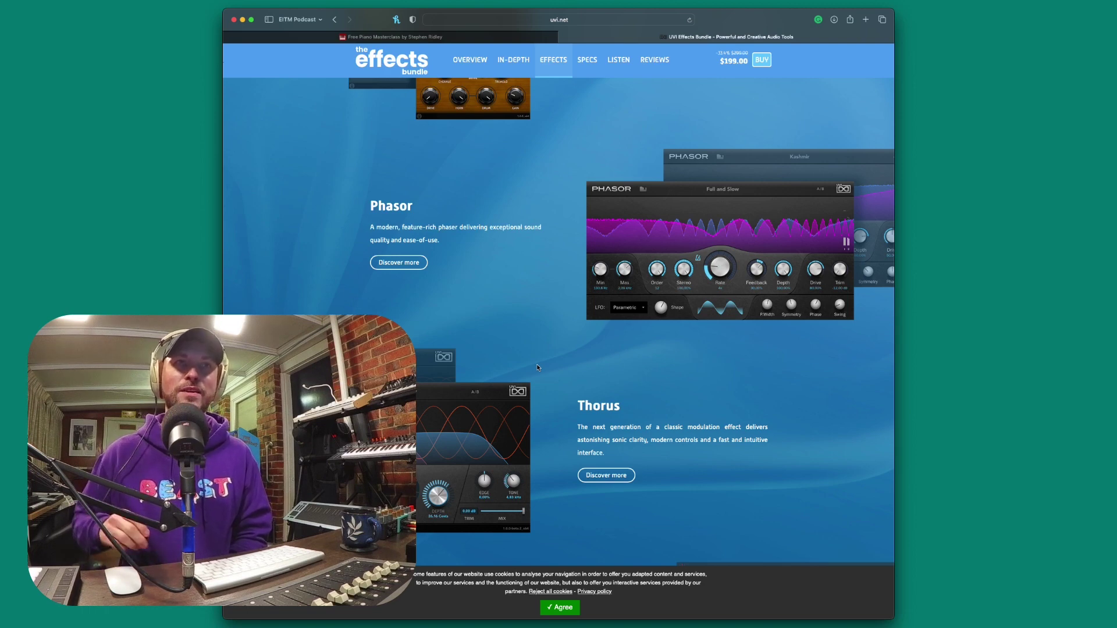
{"action": "scroll", "coordinate": [549, 348], "scroll_direction": "down", "scroll_amount": 10}
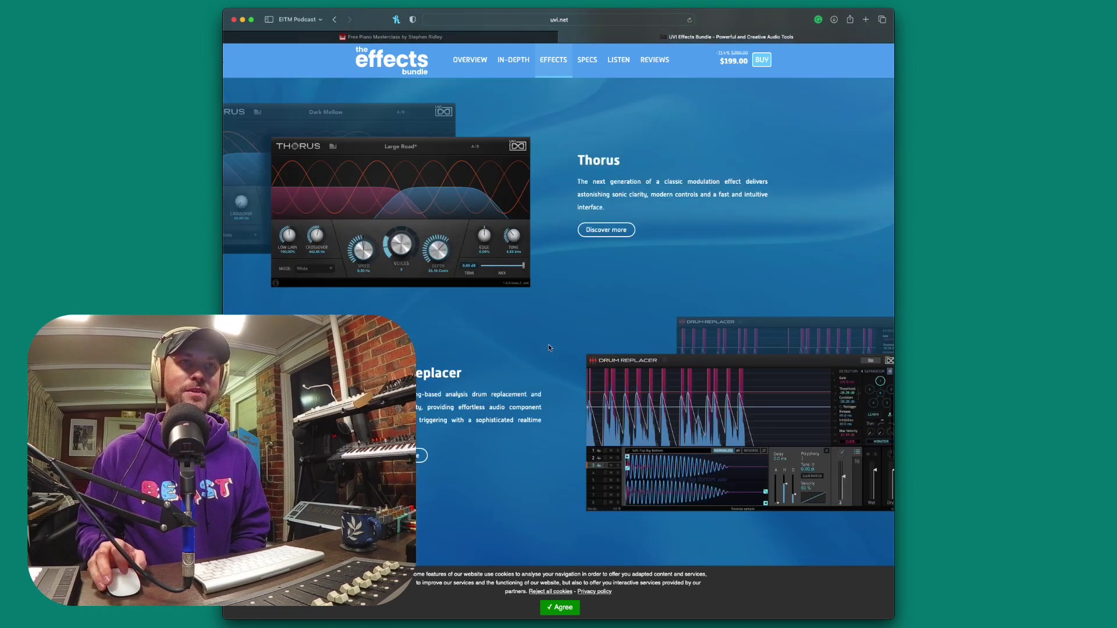
{"action": "scroll", "coordinate": [549, 348], "scroll_direction": "up", "scroll_amount": 1}
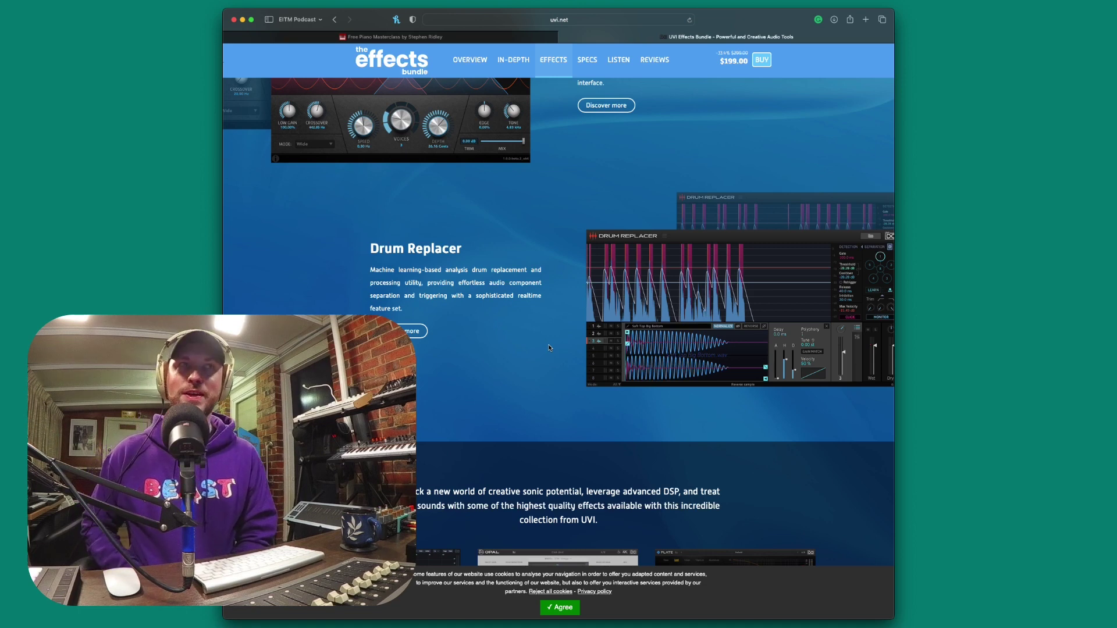
{"action": "scroll", "coordinate": [548, 344], "scroll_direction": "down", "scroll_amount": 3}
{"action": "scroll", "coordinate": [548, 344], "scroll_direction": "up", "scroll_amount": 4}
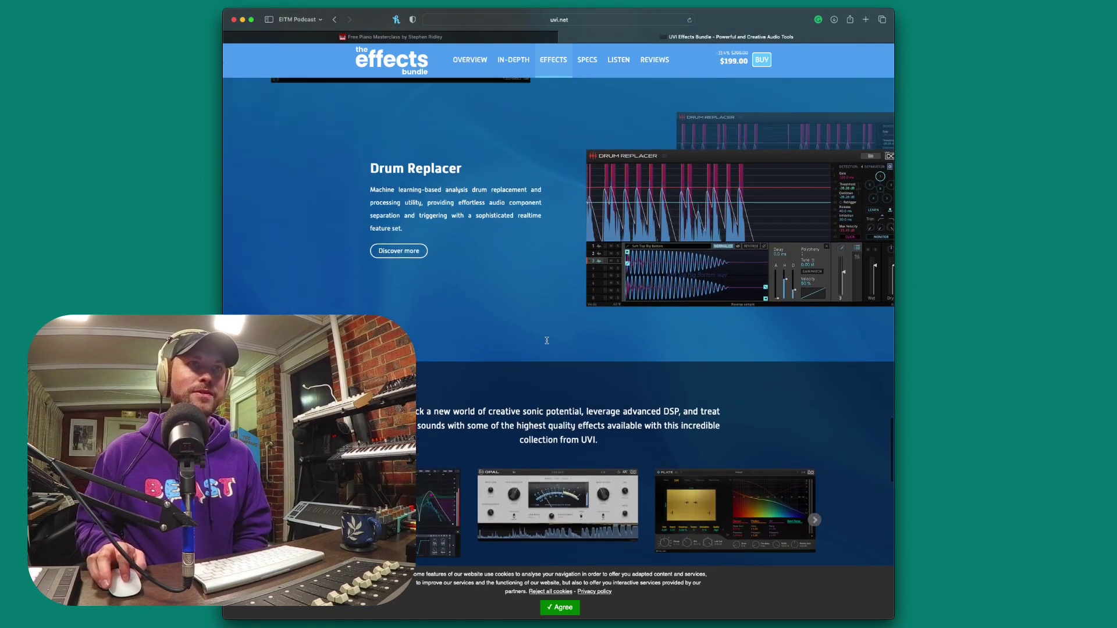
Review the bundle's effects list again in reverse, from Drum Replacer back to Shade.
{"action": "scroll", "coordinate": [547, 343], "scroll_direction": "up", "scroll_amount": 10}
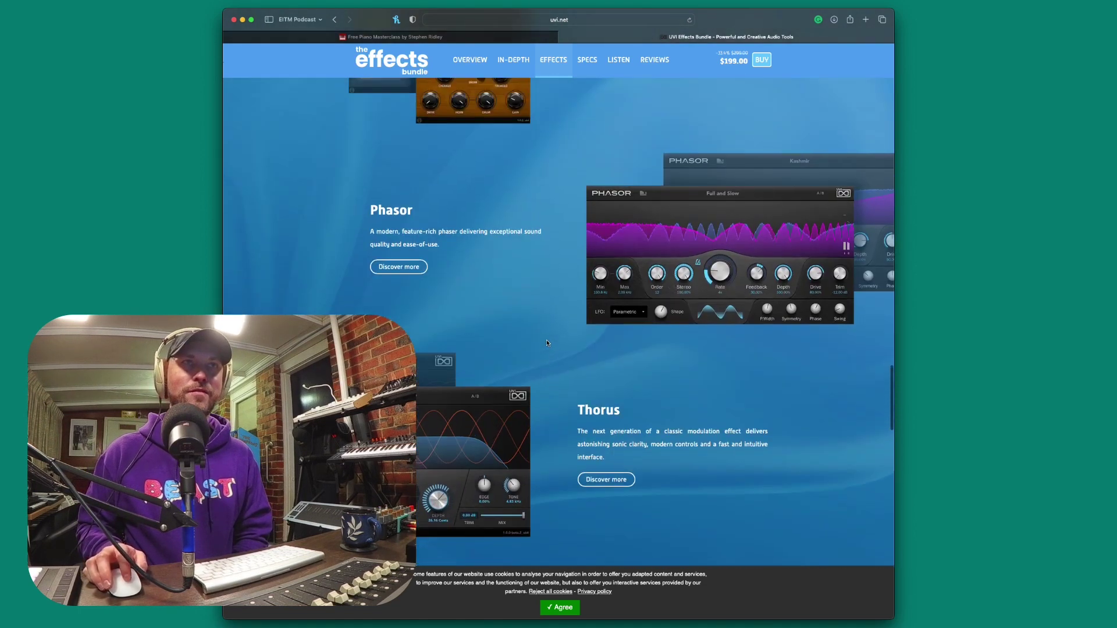
{"action": "scroll", "coordinate": [546, 343], "scroll_direction": "up", "scroll_amount": 8}
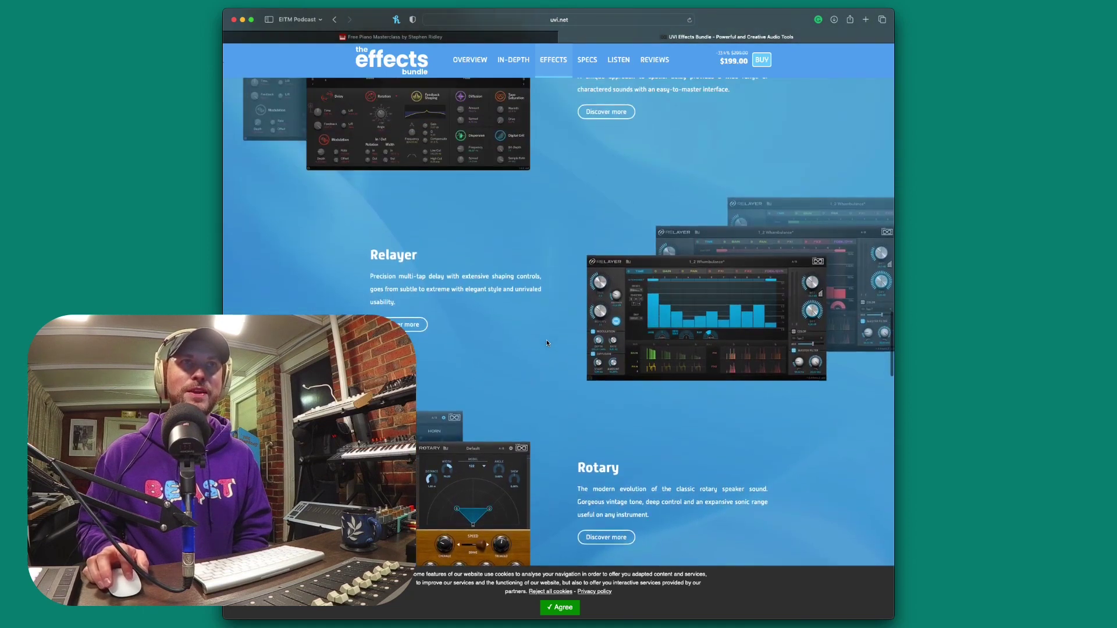
{"action": "scroll", "coordinate": [547, 343], "scroll_direction": "up", "scroll_amount": 7}
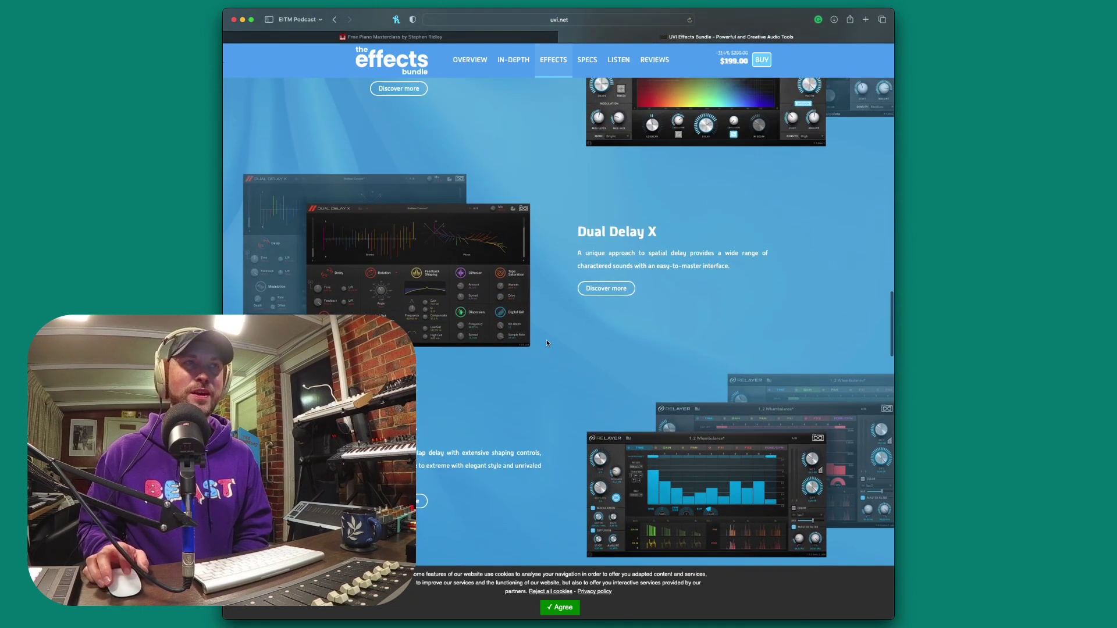
{"action": "scroll", "coordinate": [546, 343], "scroll_direction": "up", "scroll_amount": 6}
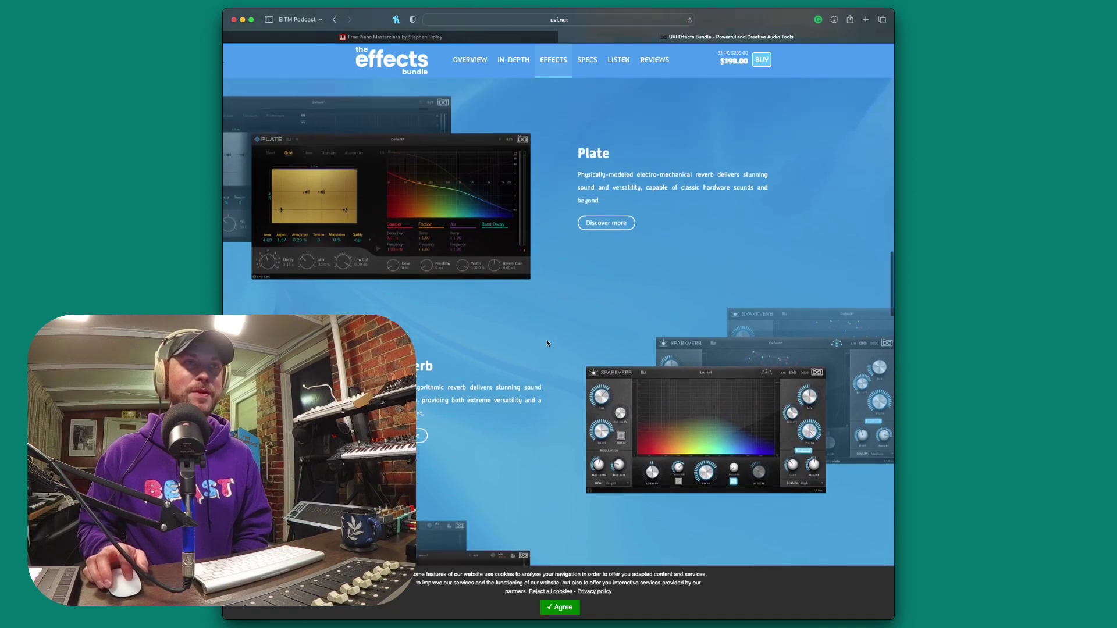
{"action": "scroll", "coordinate": [546, 343], "scroll_direction": "up", "scroll_amount": 5}
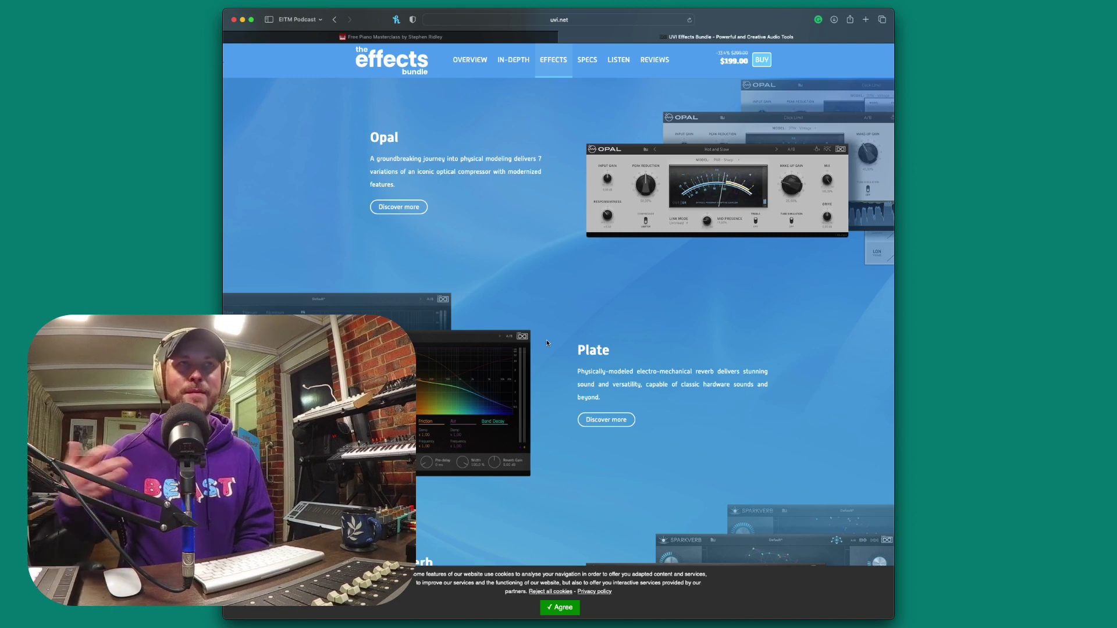
{"action": "scroll", "coordinate": [546, 343], "scroll_direction": "up", "scroll_amount": 8}
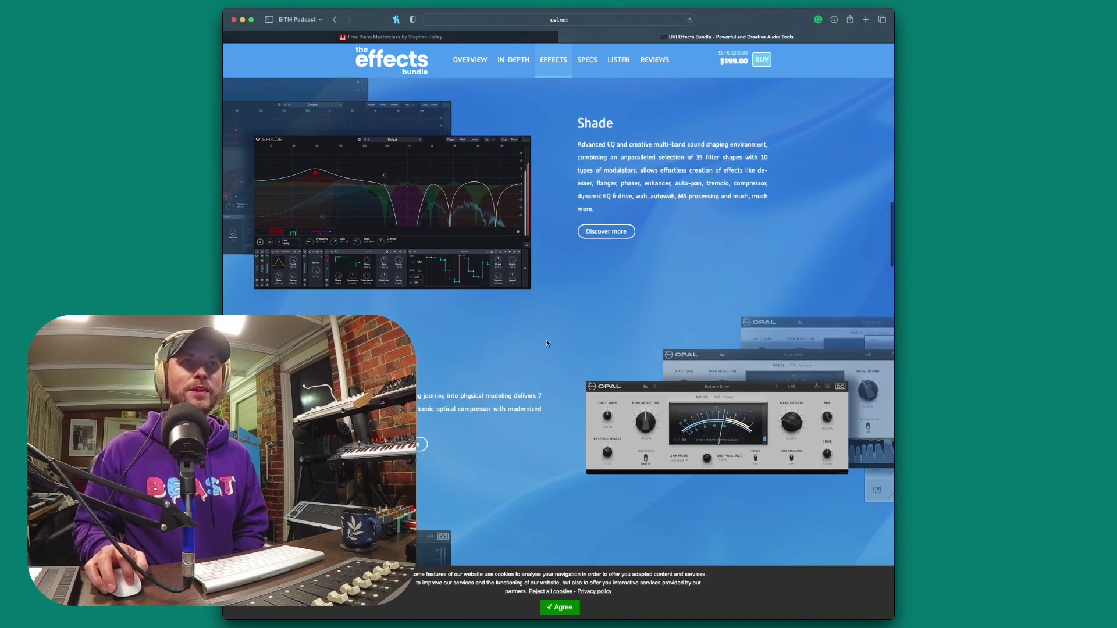
{"action": "scroll", "coordinate": [564, 357], "scroll_direction": "up", "scroll_amount": 5}
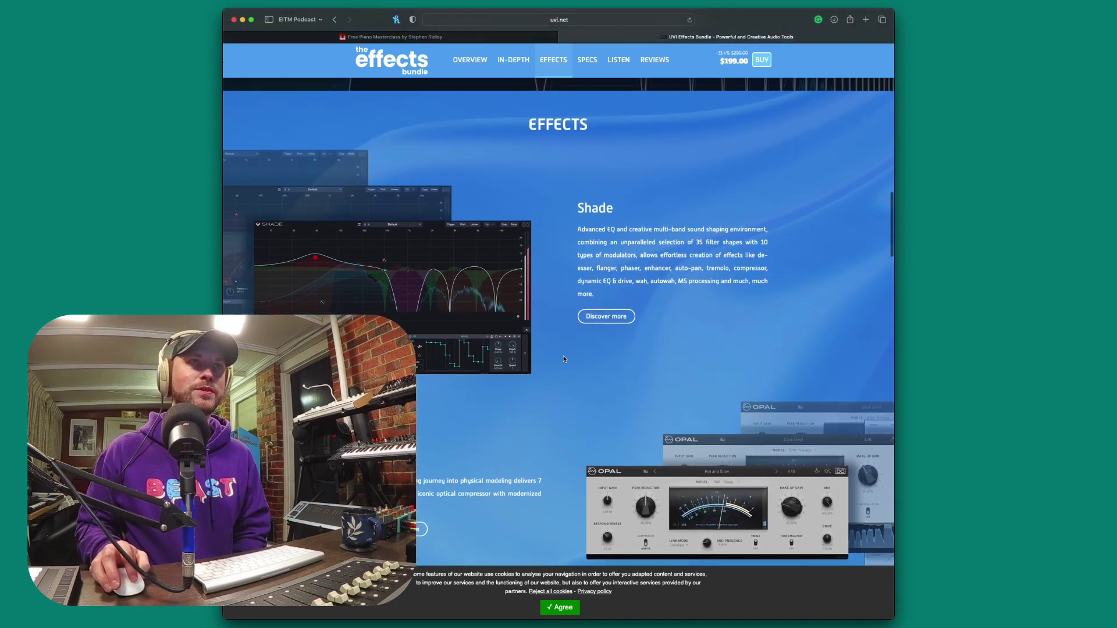
{"action": "scroll", "coordinate": [563, 359], "scroll_direction": "up", "scroll_amount": 2}
{"action": "scroll", "coordinate": [563, 359], "scroll_direction": "down", "scroll_amount": 6}
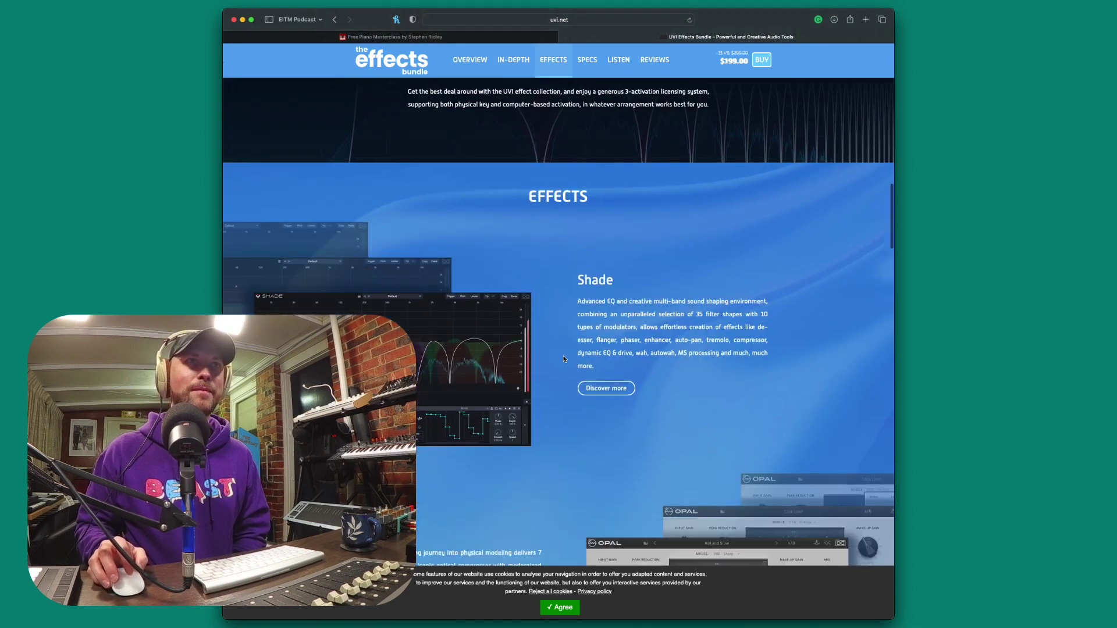
{"action": "scroll", "coordinate": [563, 359], "scroll_direction": "down", "scroll_amount": 1}
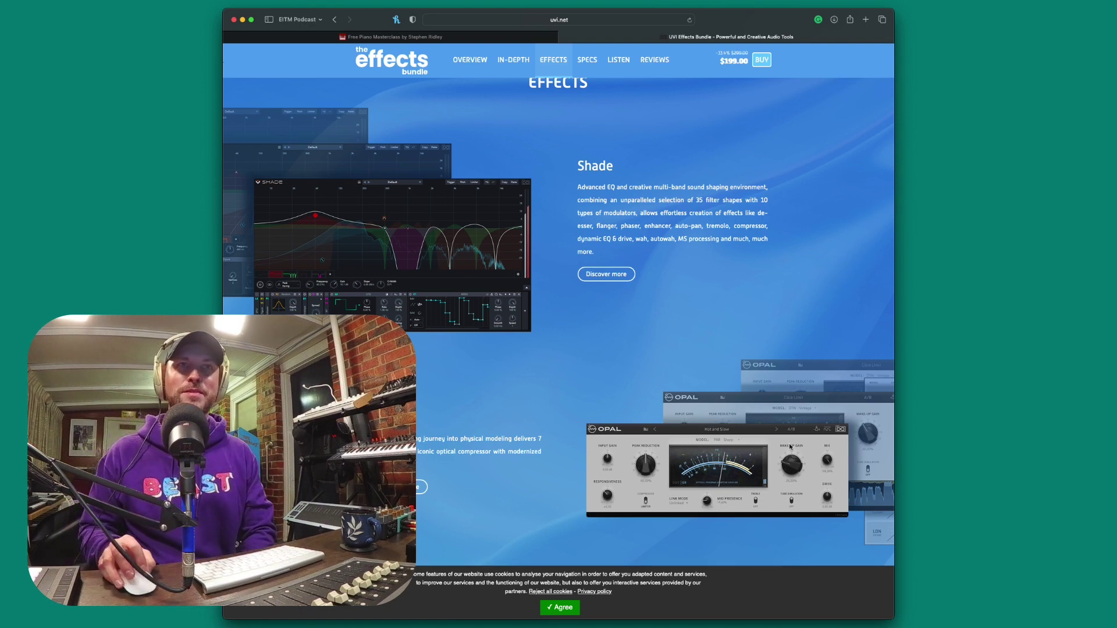
Switch to Ableton Live, select the Addictive Drums track, and play part of the song before stopping playback.
{"action": "key", "text": "super+Tab"}
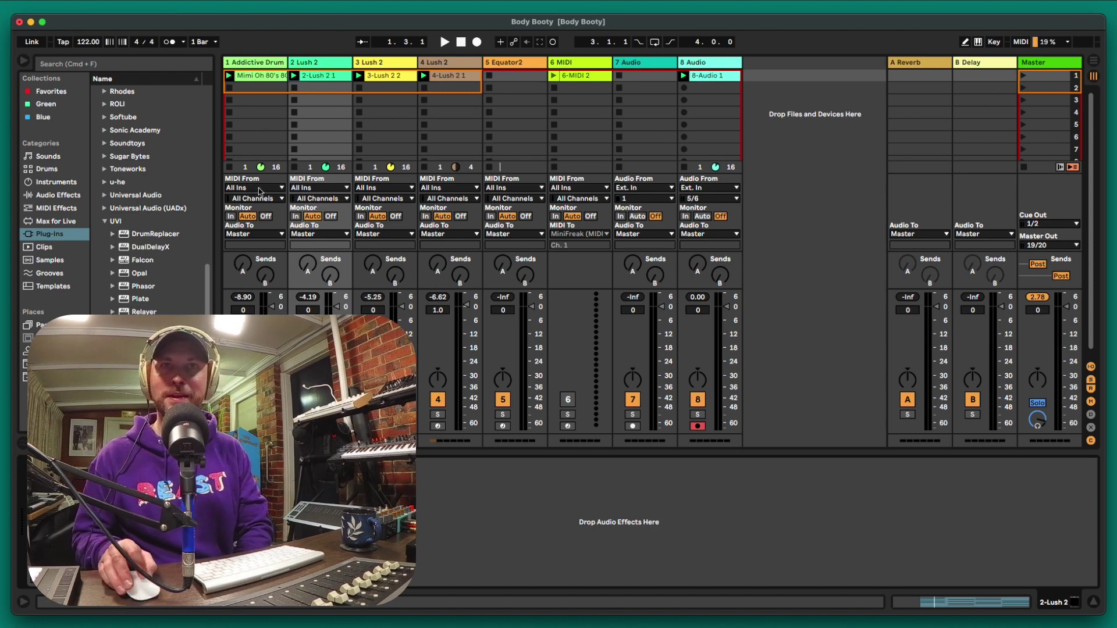
{"action": "scroll", "coordinate": [131, 298], "scroll_direction": "down", "scroll_amount": 3}
{"action": "scroll", "coordinate": [127, 268], "scroll_direction": "up", "scroll_amount": 3}
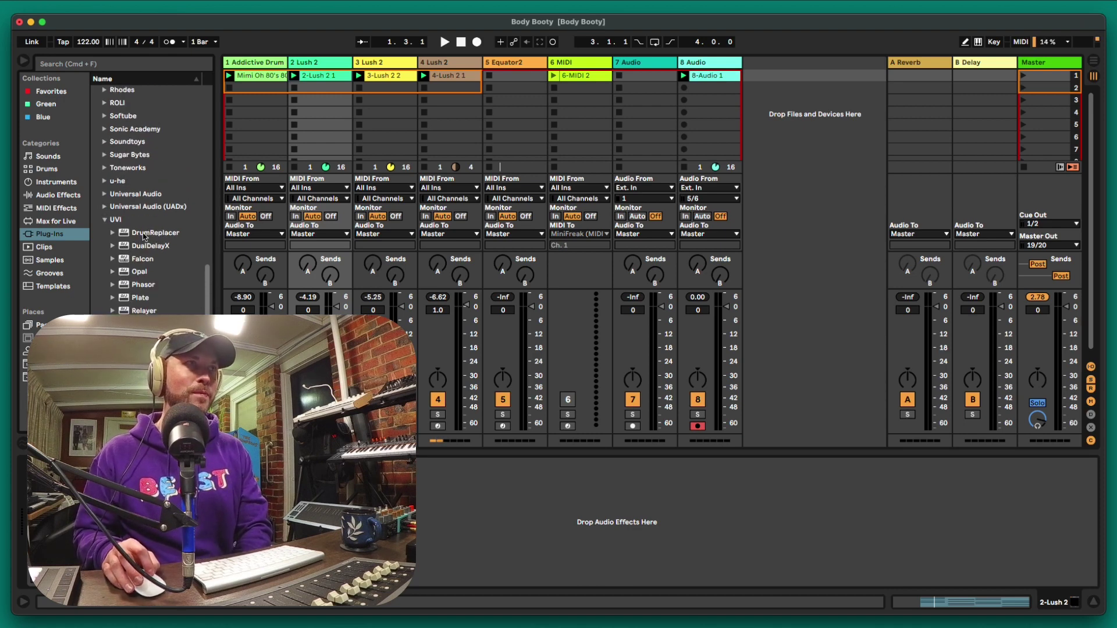
{"action": "left_click", "coordinate": [265, 64]}
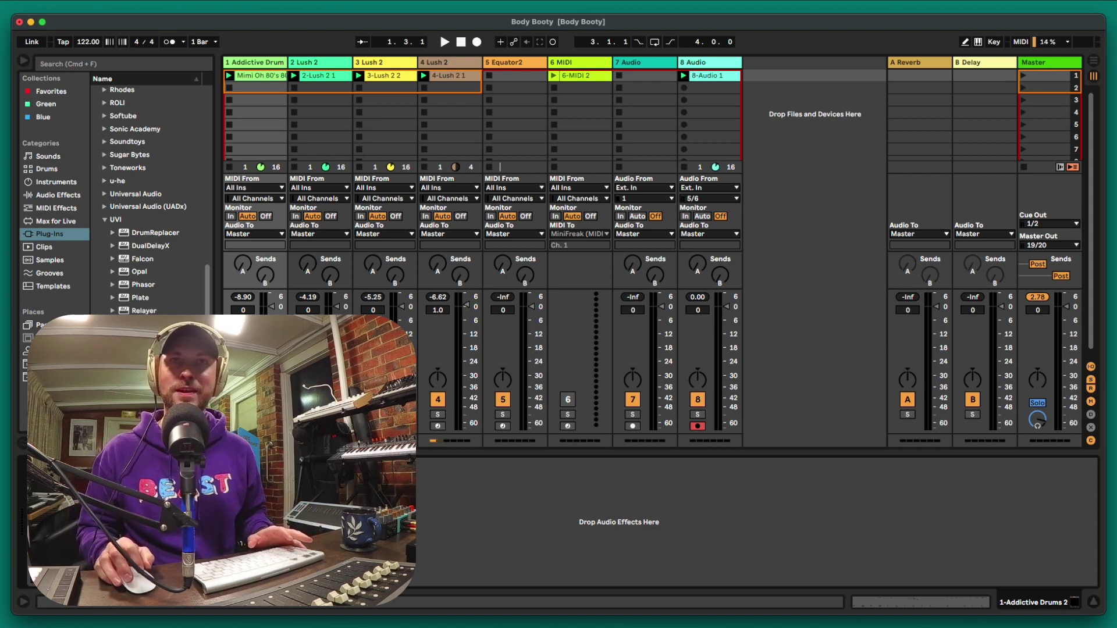
{"action": "key", "text": "space"}
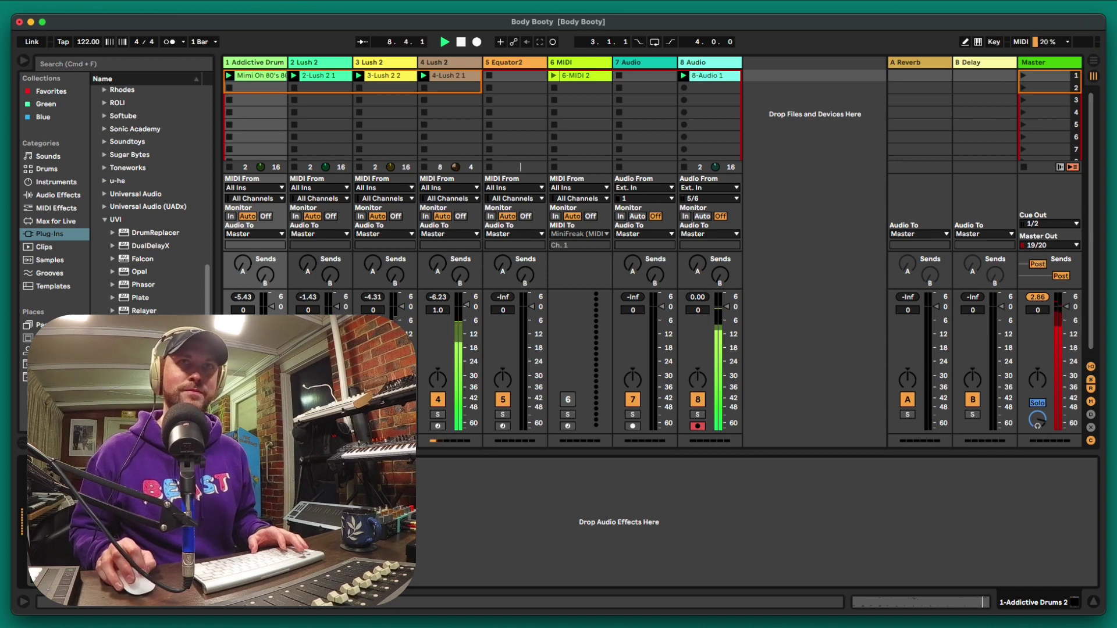
{"action": "key", "text": "space"}
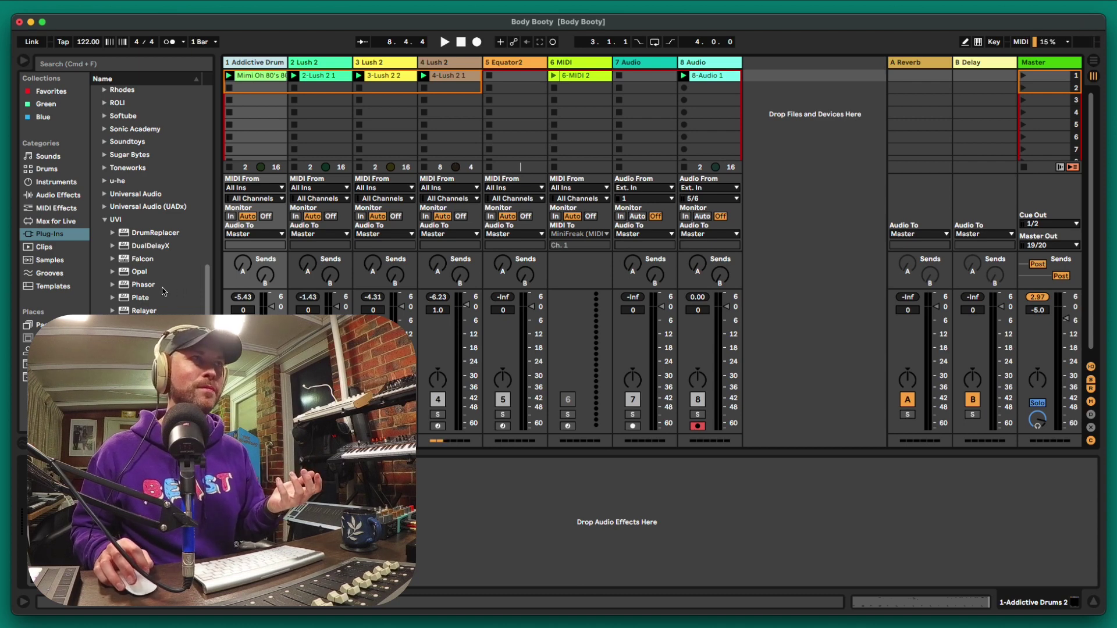
Load UVI's Opal compressor on the Addictive Drums track and apply its Crunch Me factory preset from the Drums category.
{"action": "left_click", "coordinate": [134, 272]}
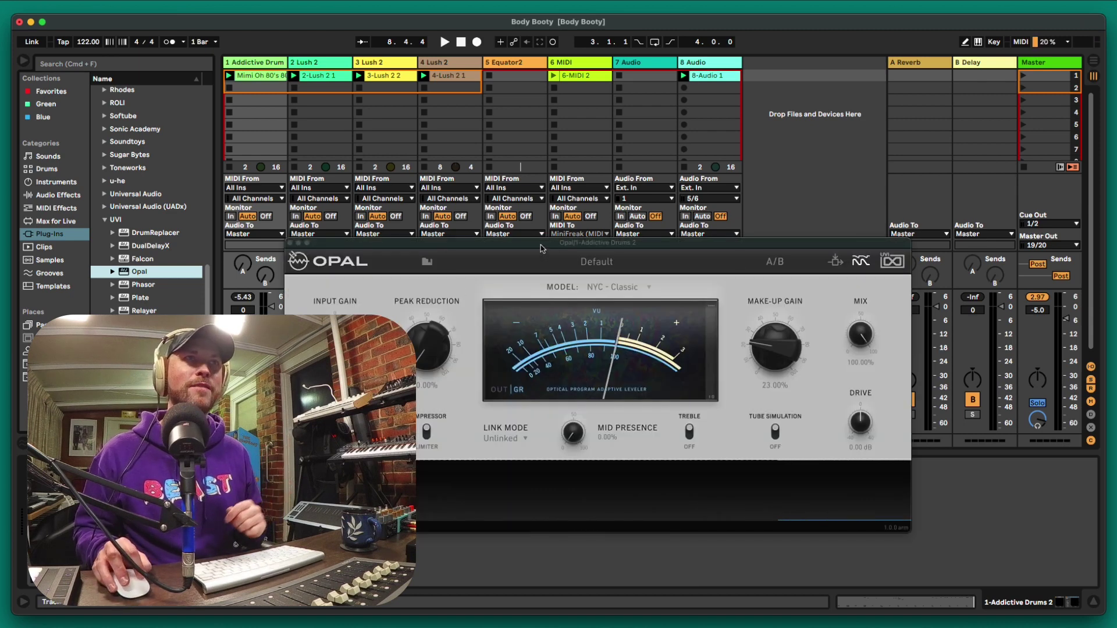
{"action": "left_click_drag", "start_coordinate": [540, 249], "coordinate": [678, 88]}
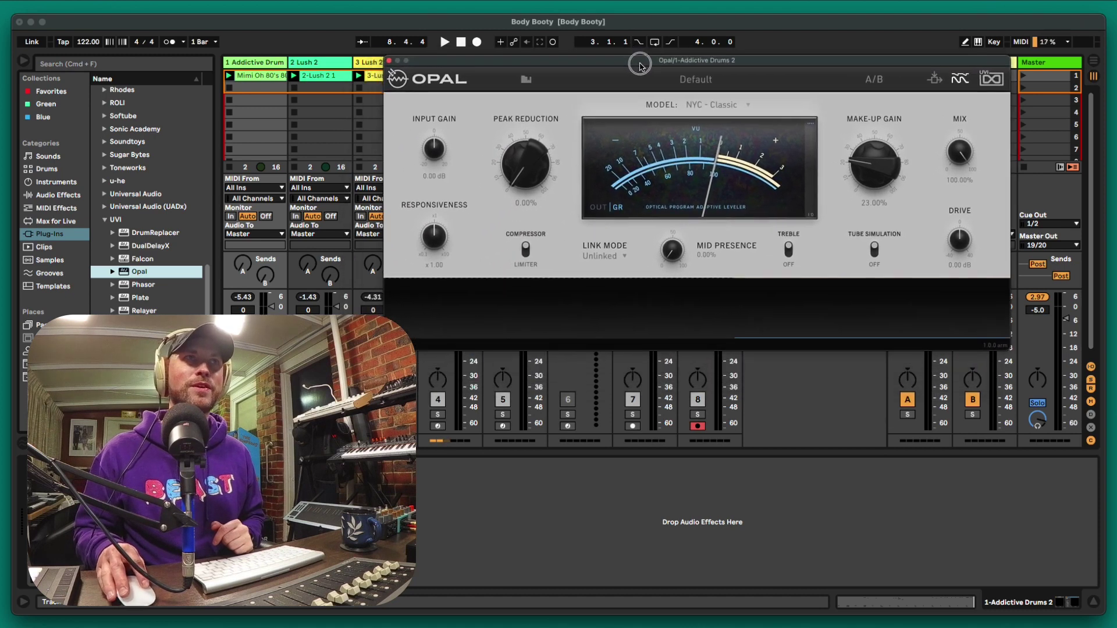
{"action": "left_click", "coordinate": [703, 82]}
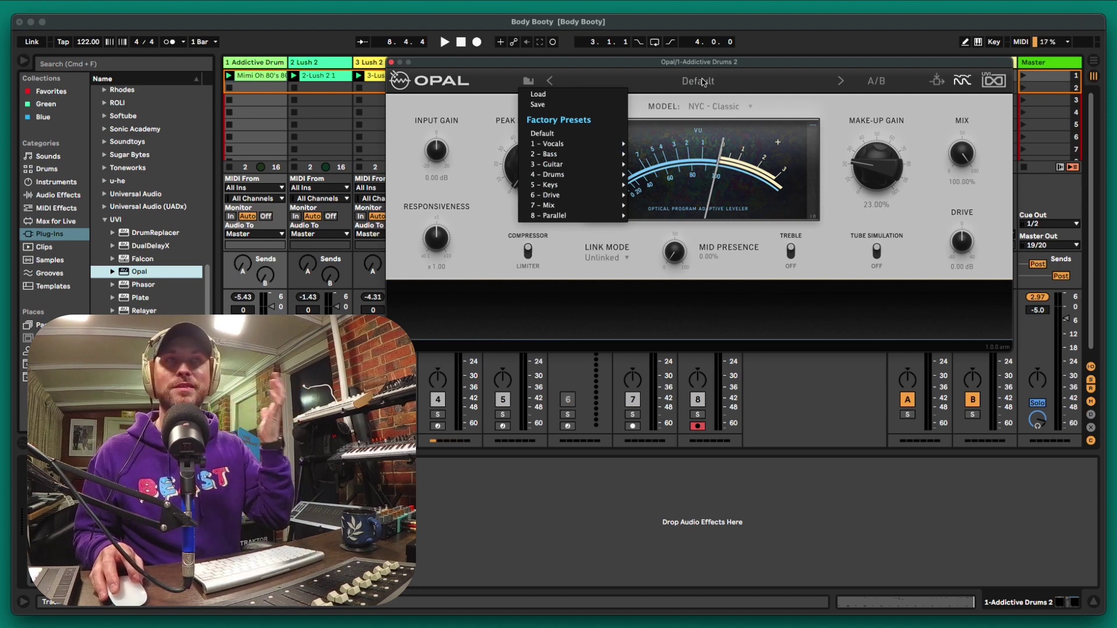
{"action": "mouse_move", "coordinate": [590, 147]}
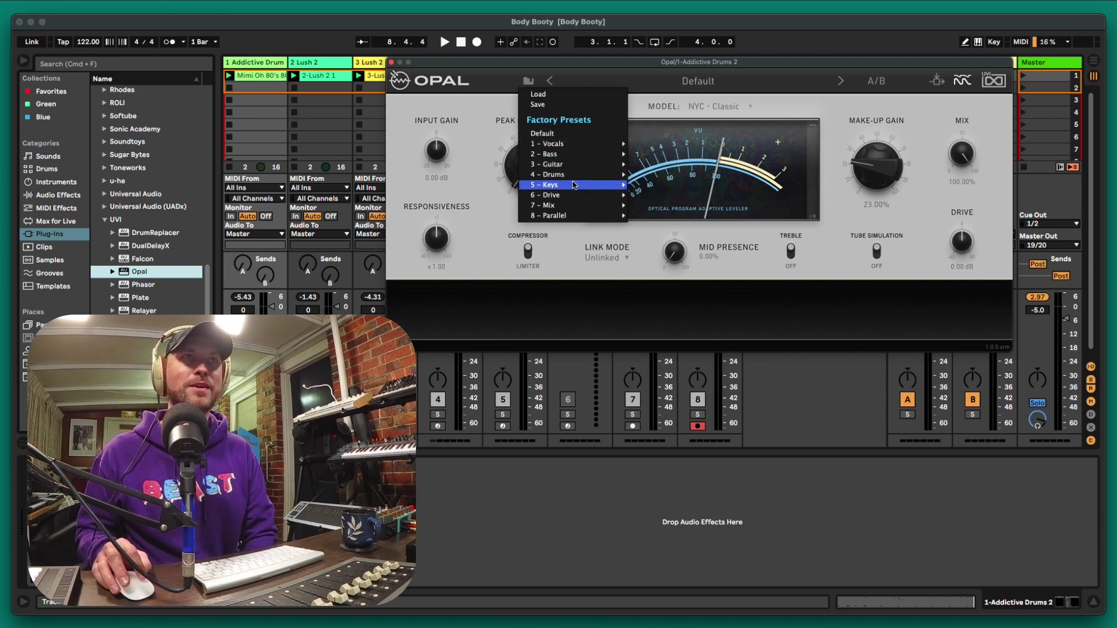
{"action": "mouse_move", "coordinate": [573, 215]}
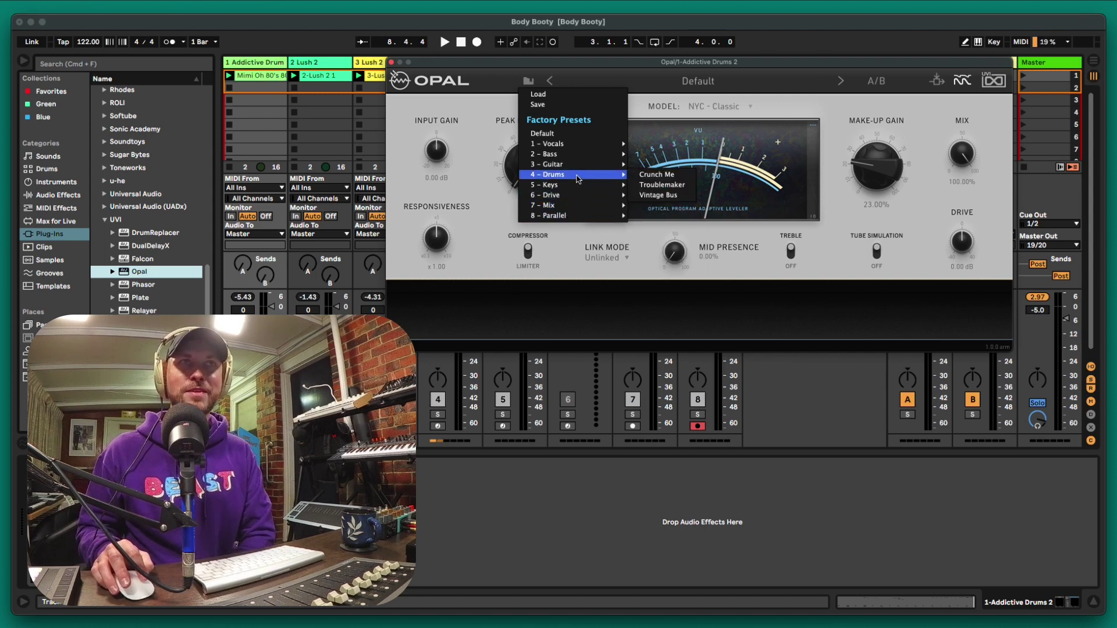
{"action": "left_click", "coordinate": [651, 175]}
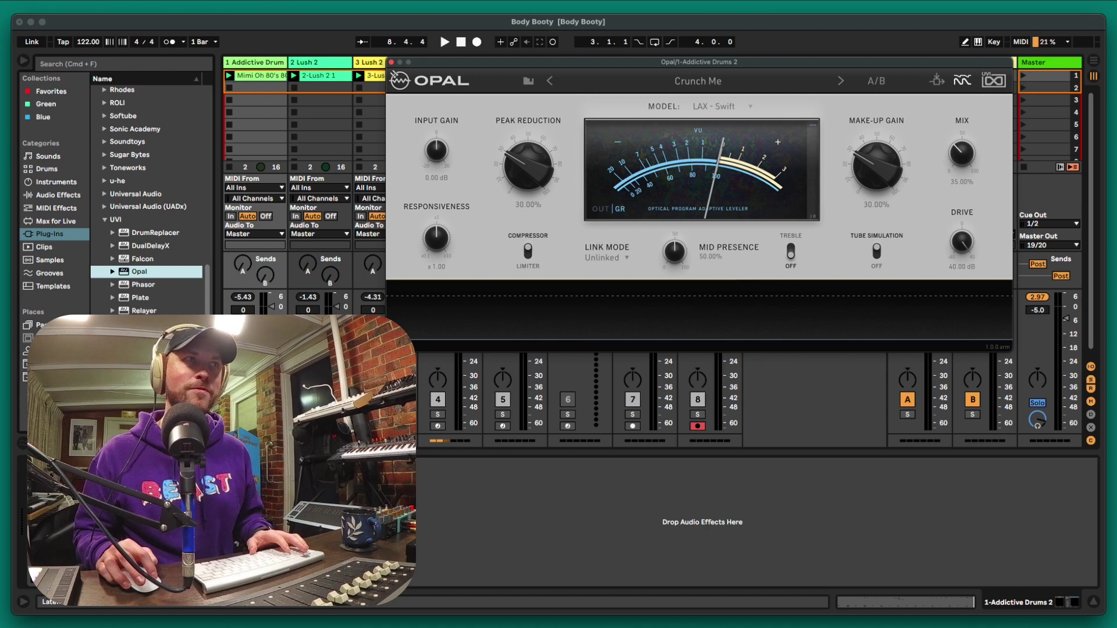
Start playback and raise Opal's make-up gain to about 46% on the drum track.
{"action": "key", "text": "space"}
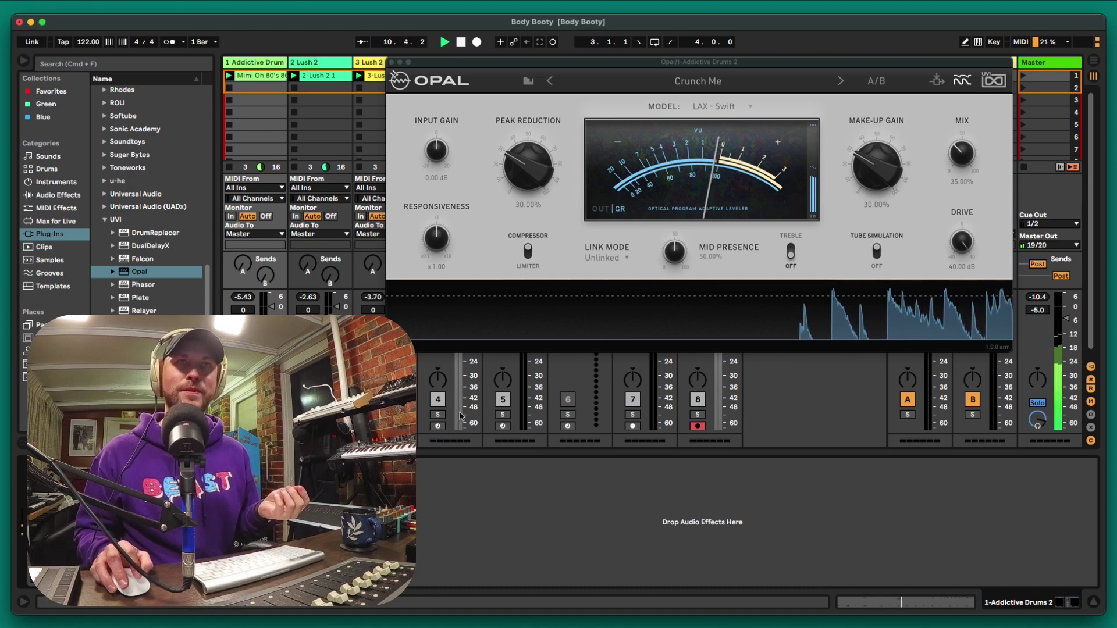
{"action": "left_click_drag", "start_coordinate": [889, 181], "coordinate": [877, 172]}
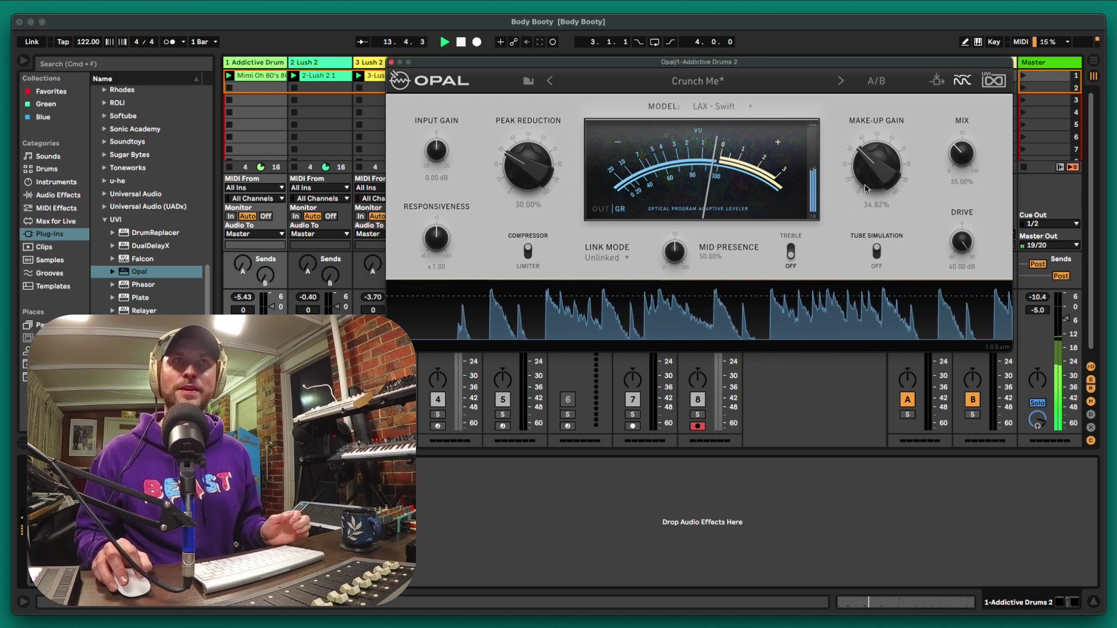
{"action": "left_click_drag", "start_coordinate": [868, 176], "coordinate": [870, 166]}
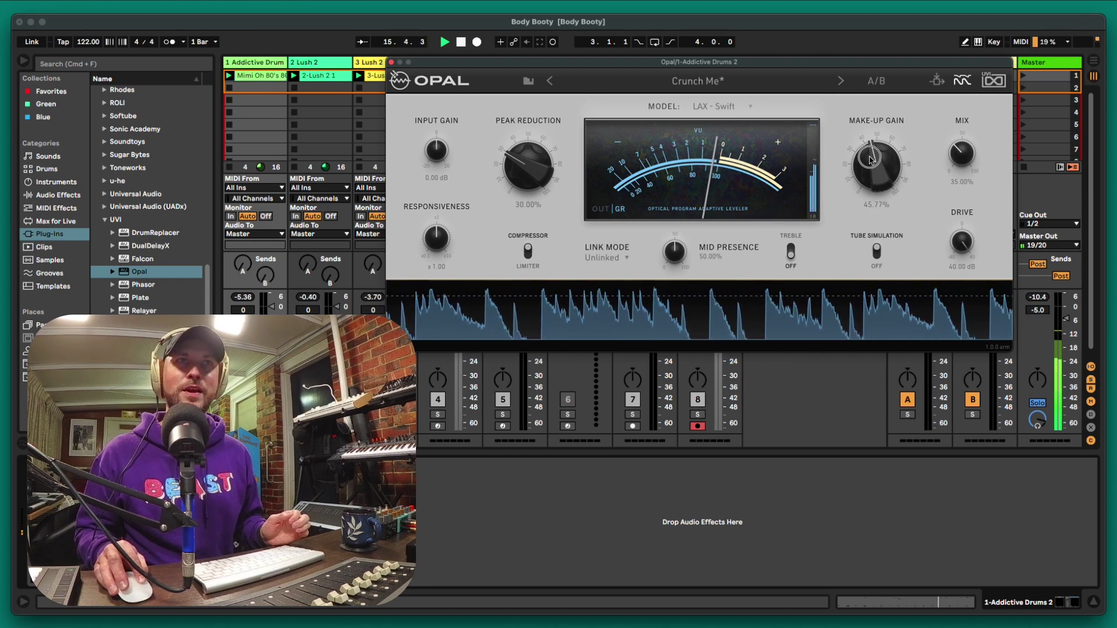
Adjust Opal's make-up gain to about 49%, mix to 39%, mid presence to 83% and drive to -0.65 dB during playback.
{"action": "left_click_drag", "start_coordinate": [871, 155], "coordinate": [874, 167]}
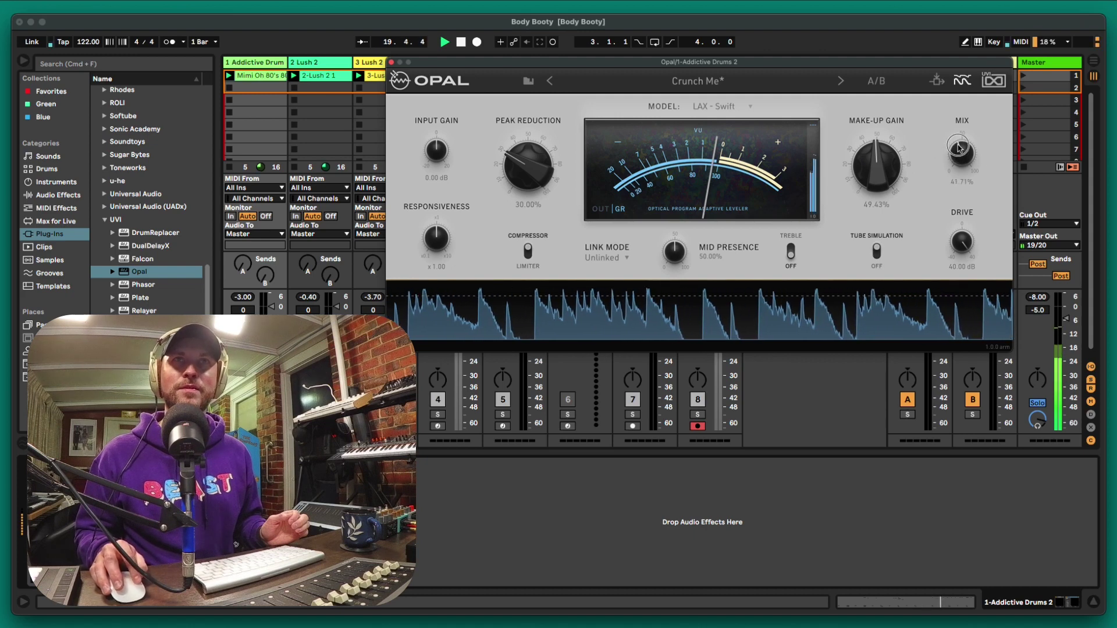
{"action": "left_click_drag", "start_coordinate": [957, 110], "coordinate": [948, 157]}
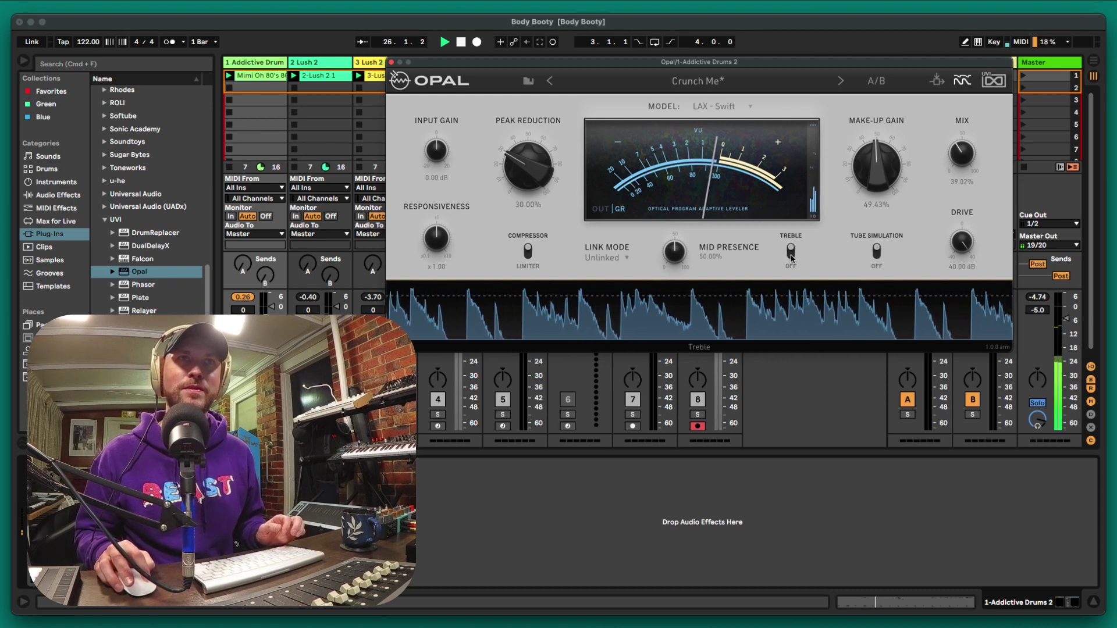
{"action": "left_click_drag", "start_coordinate": [677, 252], "coordinate": [679, 206]}
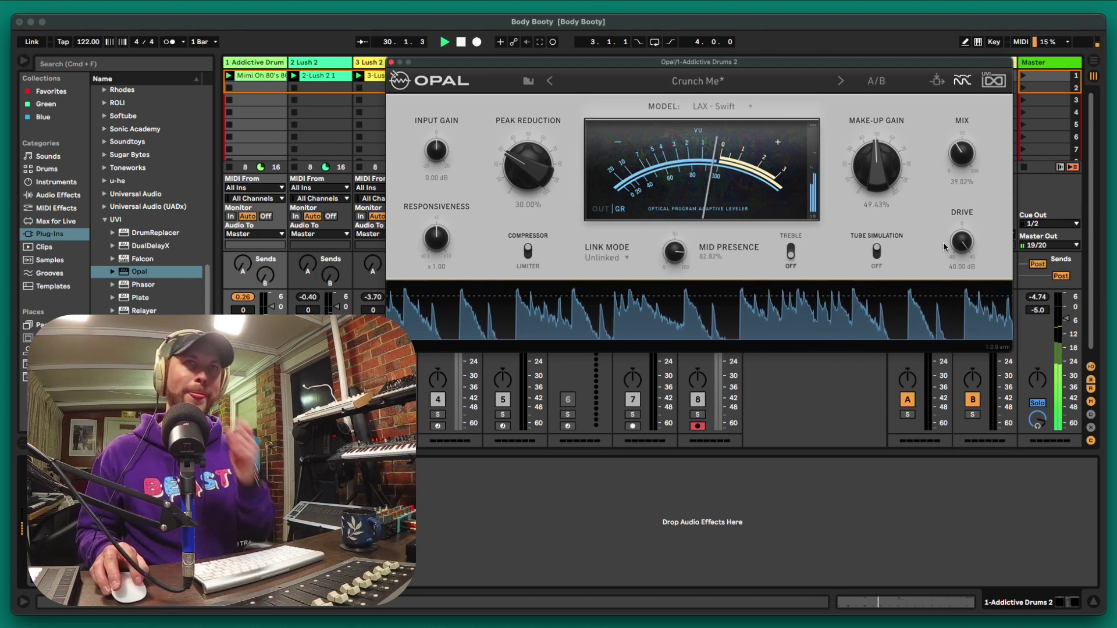
{"action": "left_click_drag", "start_coordinate": [962, 247], "coordinate": [951, 319]}
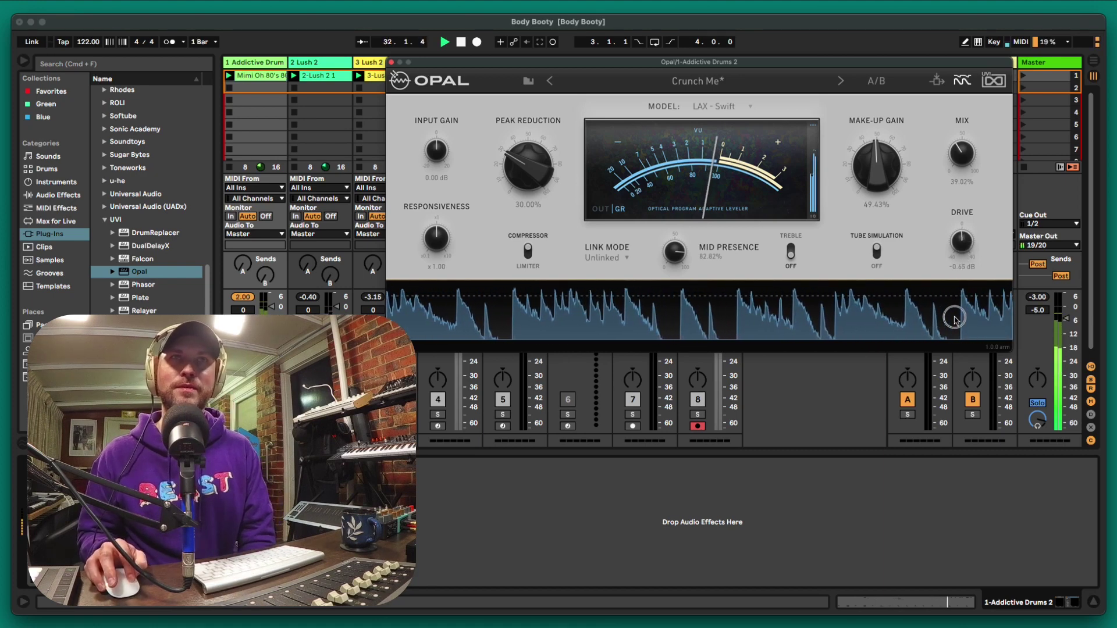
Load Opal's Troublemaker preset on the drums and set peak reduction to about 45% and make-up gain to about 31%.
{"action": "left_click", "coordinate": [842, 81]}
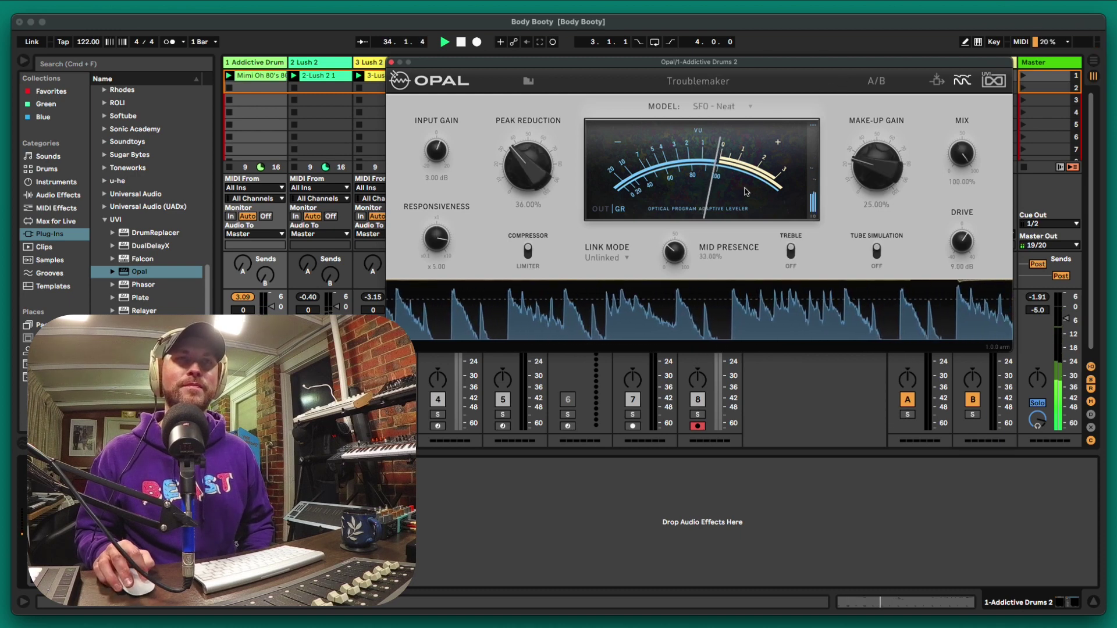
{"action": "left_click_drag", "start_coordinate": [875, 176], "coordinate": [888, 155]}
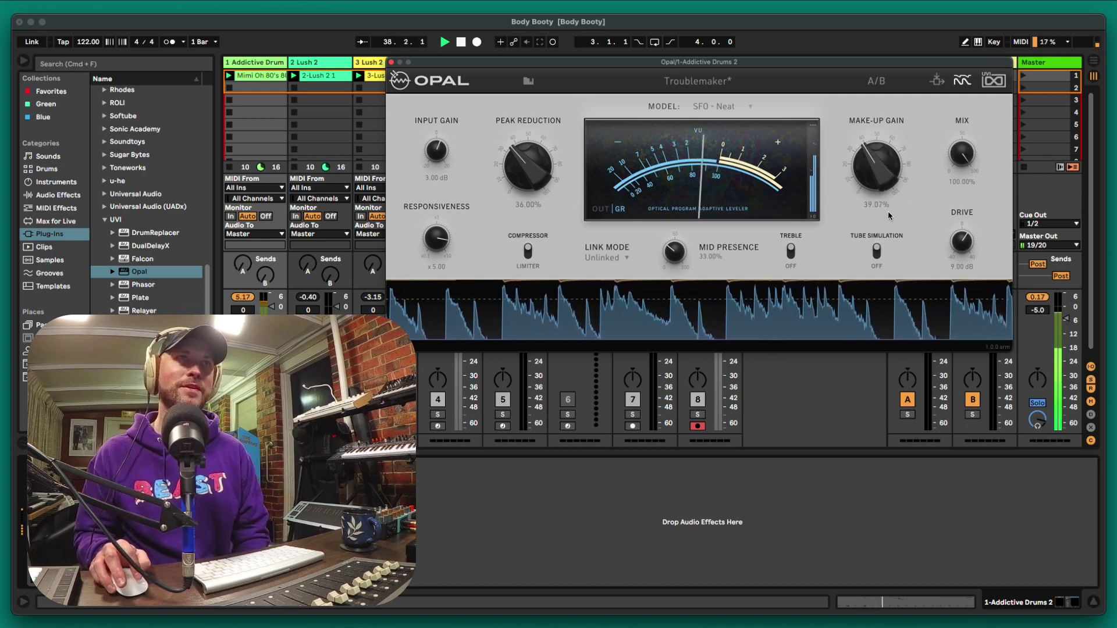
{"action": "left_click_drag", "start_coordinate": [532, 173], "coordinate": [535, 125]}
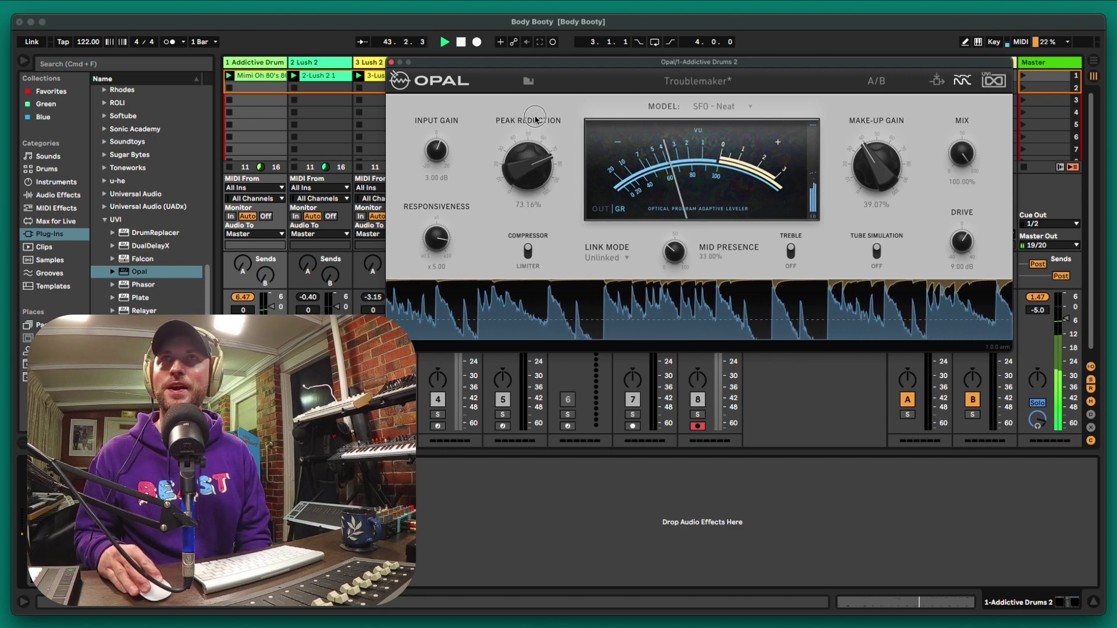
{"action": "left_click_drag", "start_coordinate": [535, 119], "coordinate": [536, 128]}
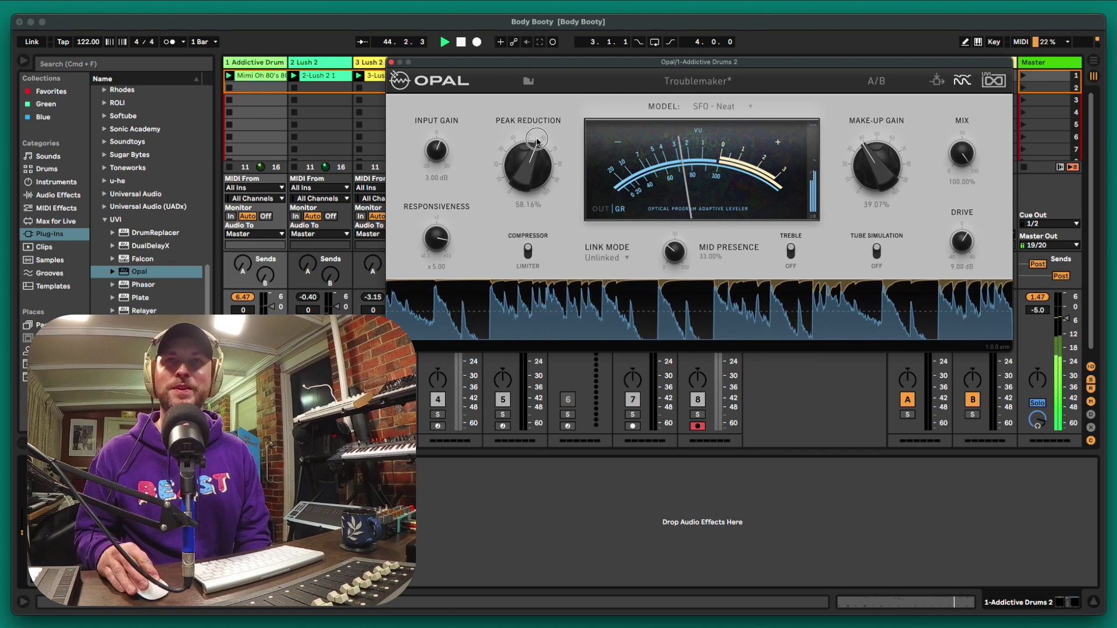
{"action": "left_click_drag", "start_coordinate": [538, 138], "coordinate": [541, 118]}
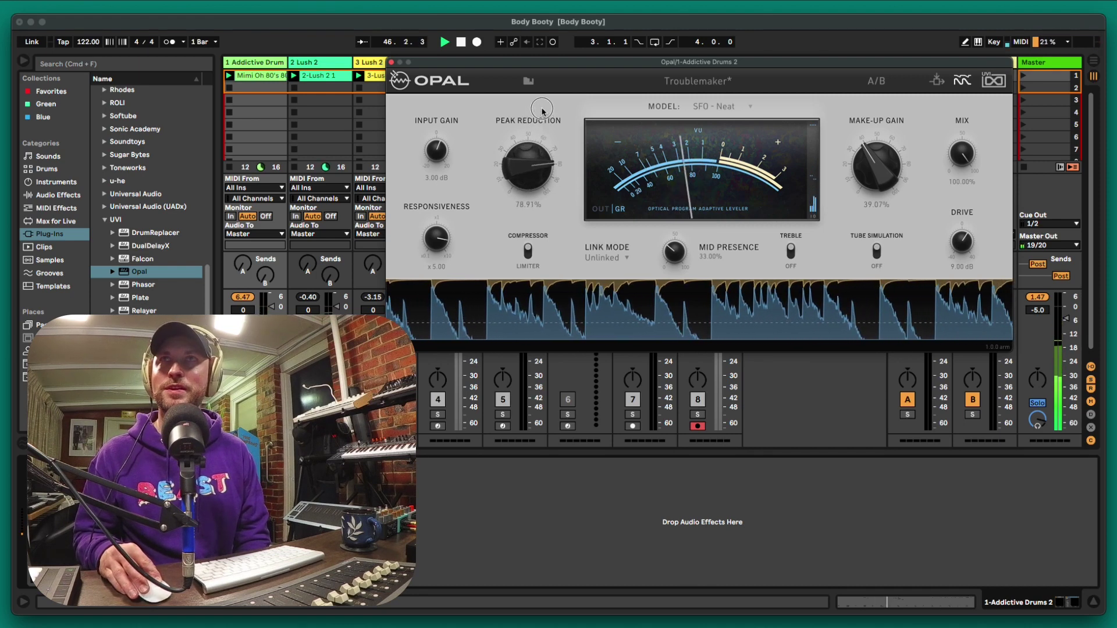
{"action": "left_click_drag", "start_coordinate": [542, 108], "coordinate": [545, 160]}
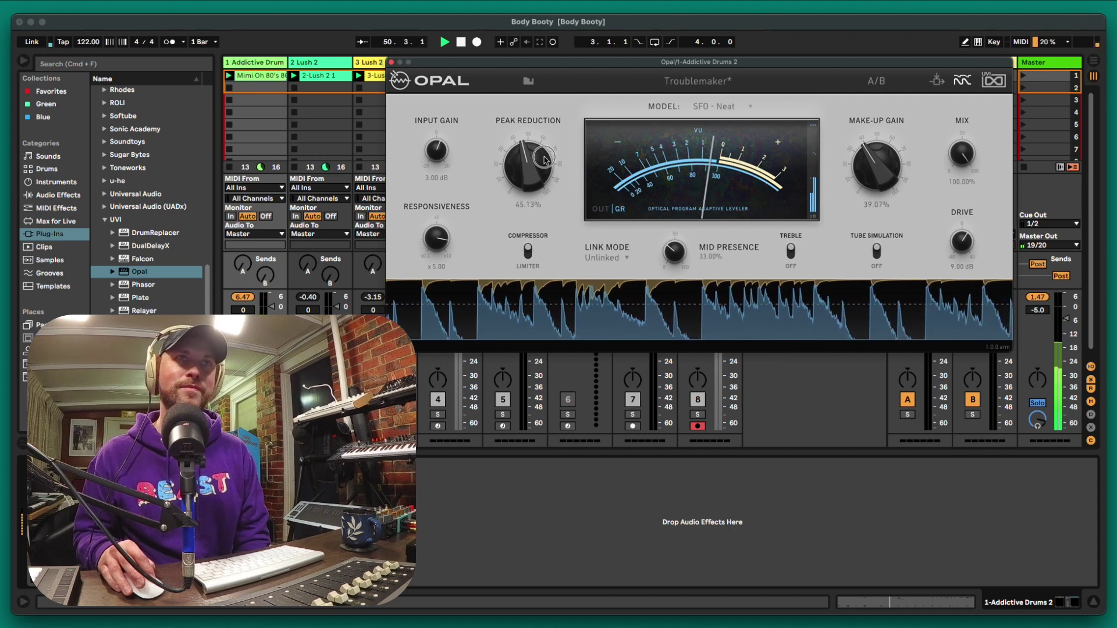
{"action": "left_click_drag", "start_coordinate": [894, 180], "coordinate": [883, 190]}
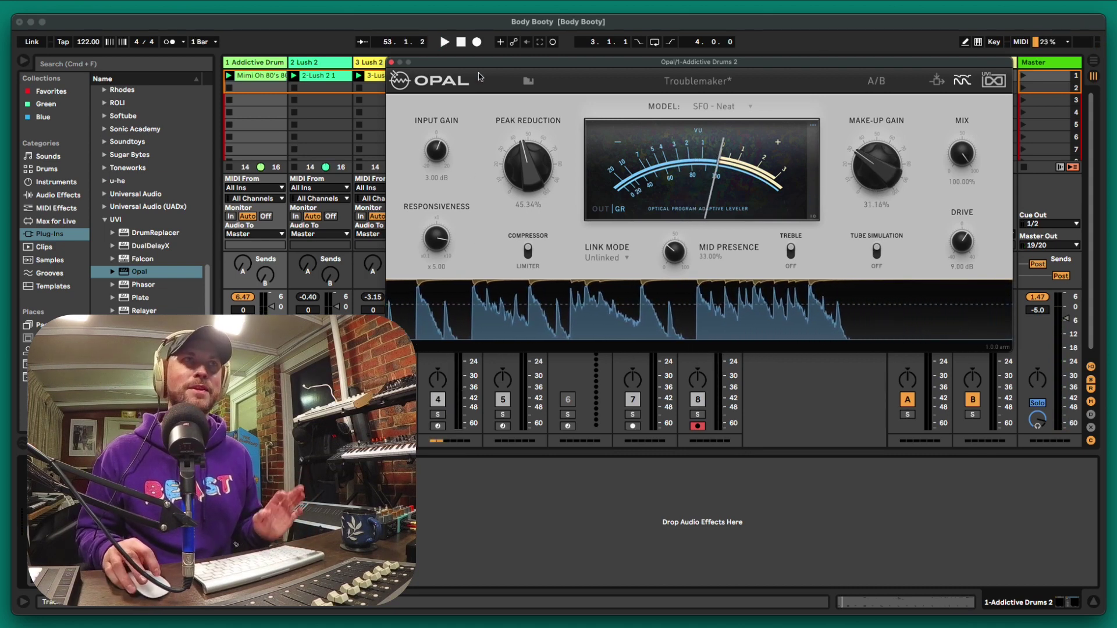
Move the Opal window aside, look over its factory preset categories, and play the song with the compressed drums.
{"action": "left_click_drag", "start_coordinate": [472, 63], "coordinate": [504, 36]}
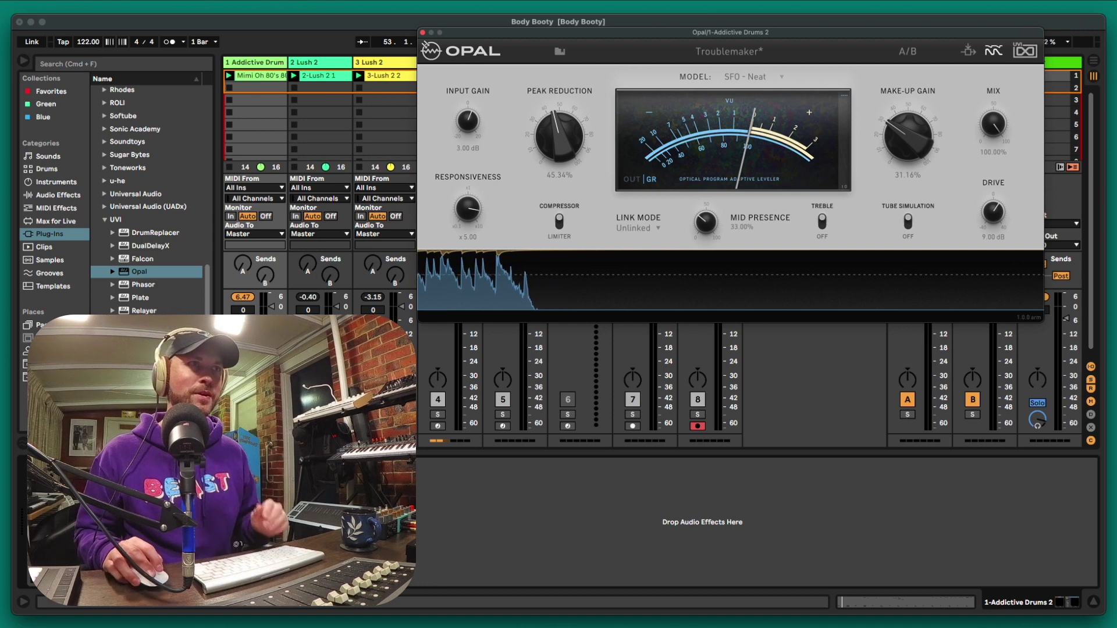
{"action": "left_click", "coordinate": [760, 55]}
{"action": "mouse_move", "coordinate": [622, 145]}
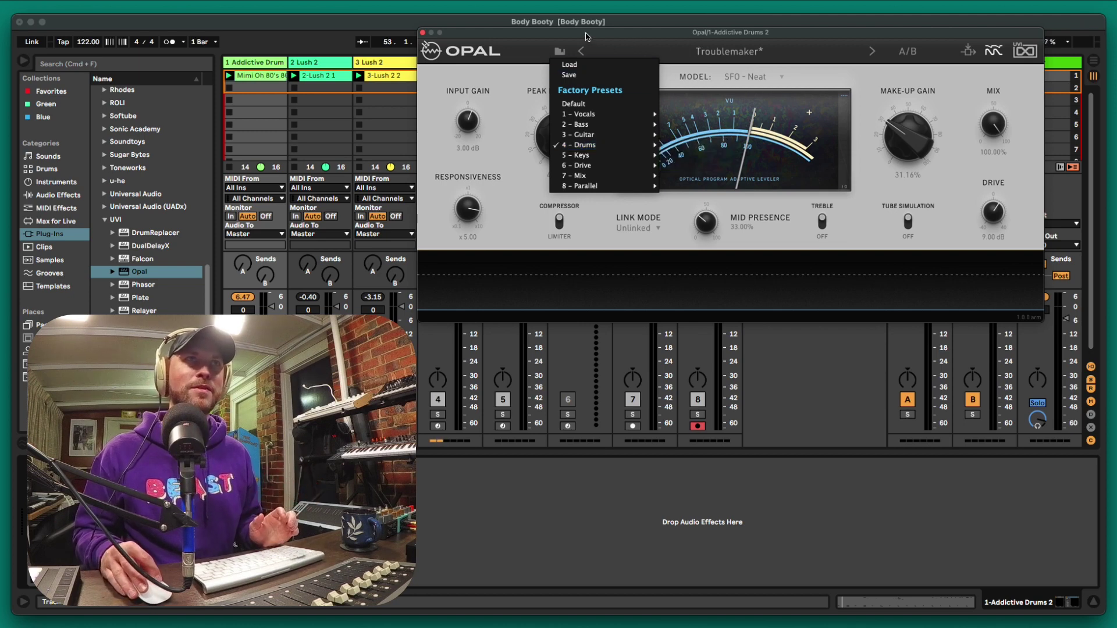
{"action": "left_click", "coordinate": [556, 51]}
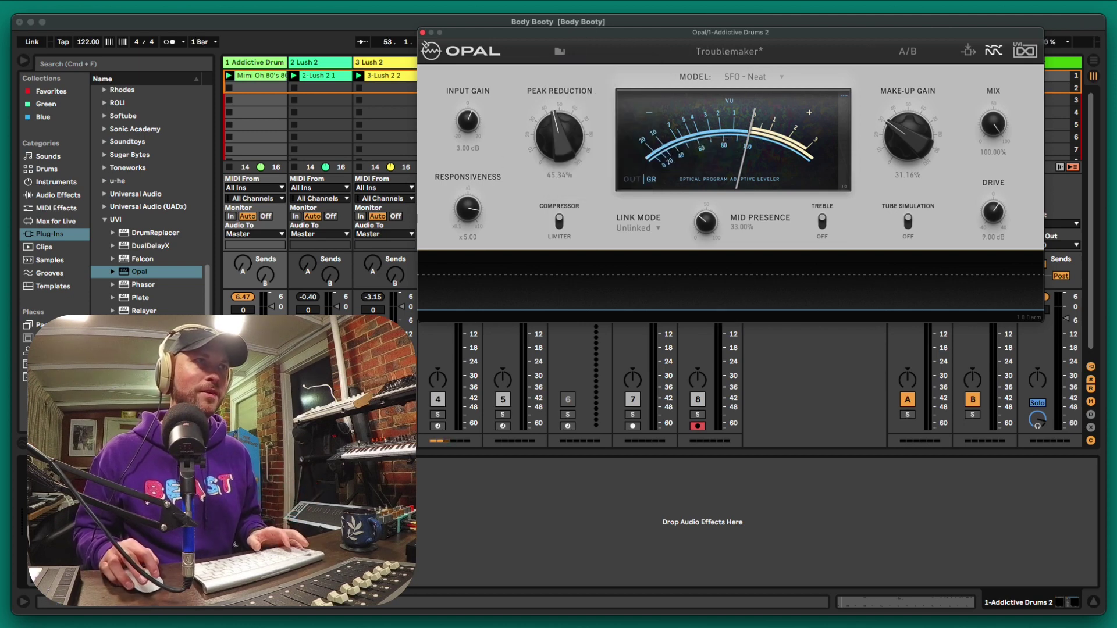
{"action": "key", "text": "space"}
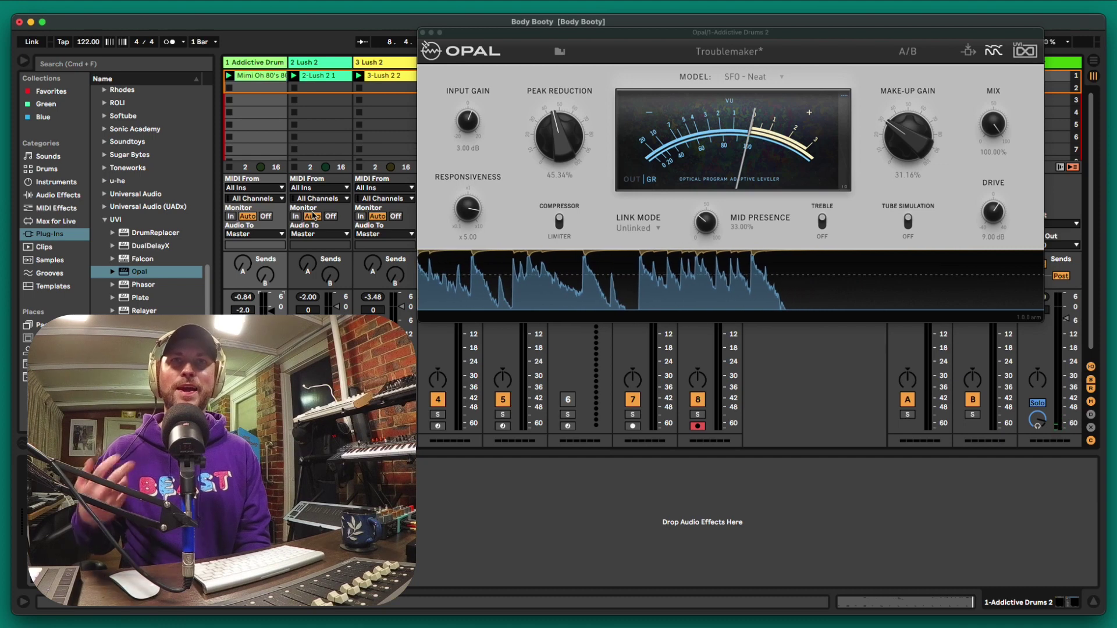
Select the first Lush 2 track, play a short passage with the plug-in windows hidden, and load Opal on that track.
{"action": "left_click", "coordinate": [322, 64]}
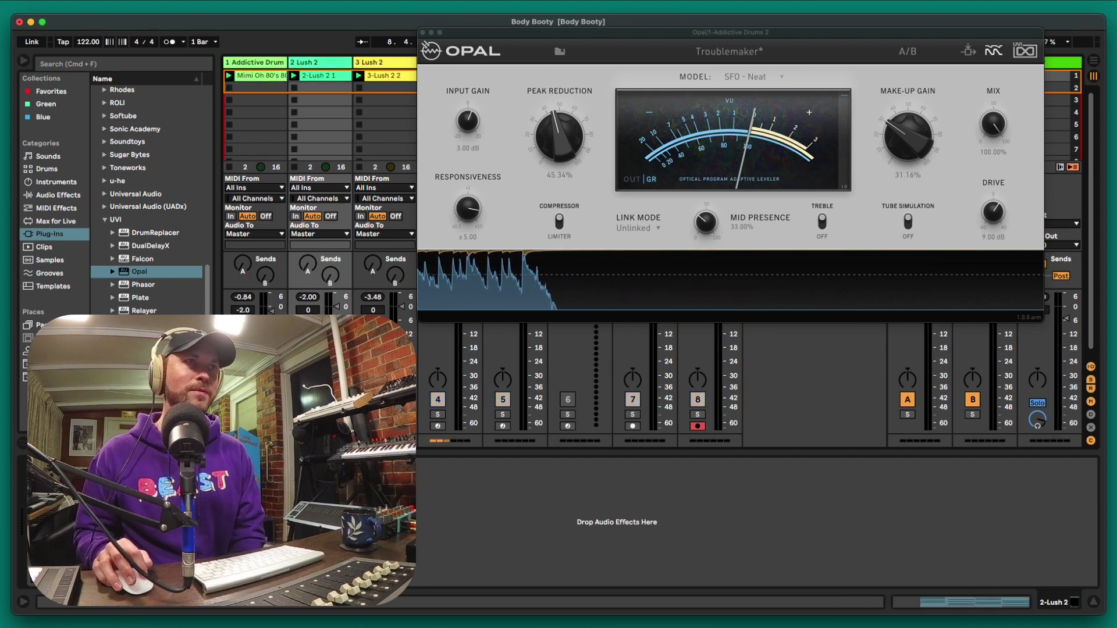
{"action": "key", "text": "space"}
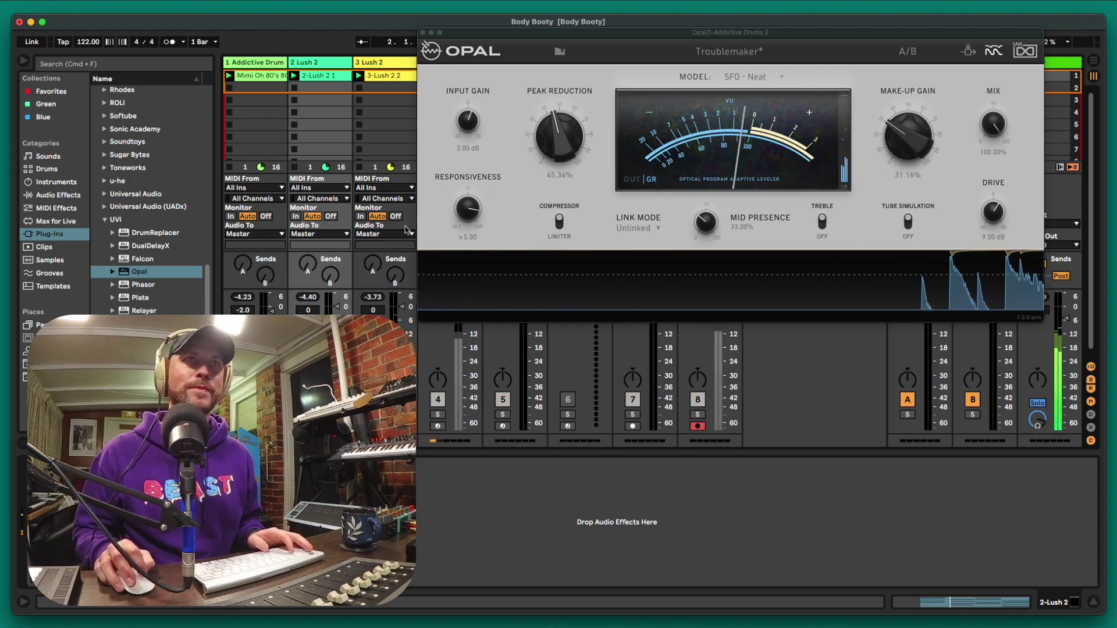
{"action": "key", "text": "super+alt+p"}
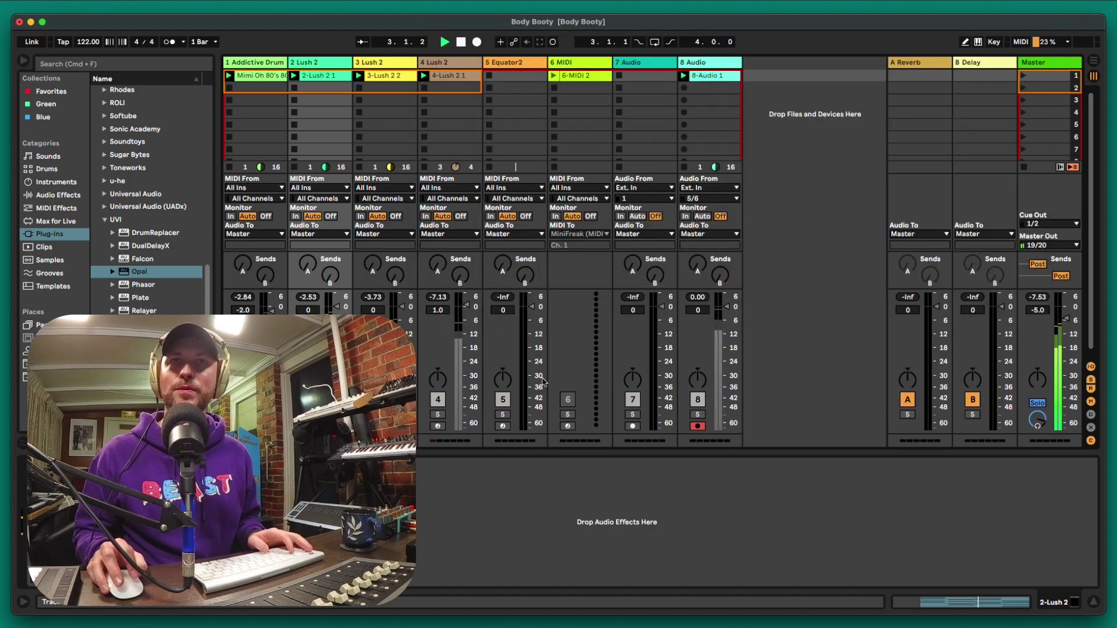
{"action": "key", "text": "space"}
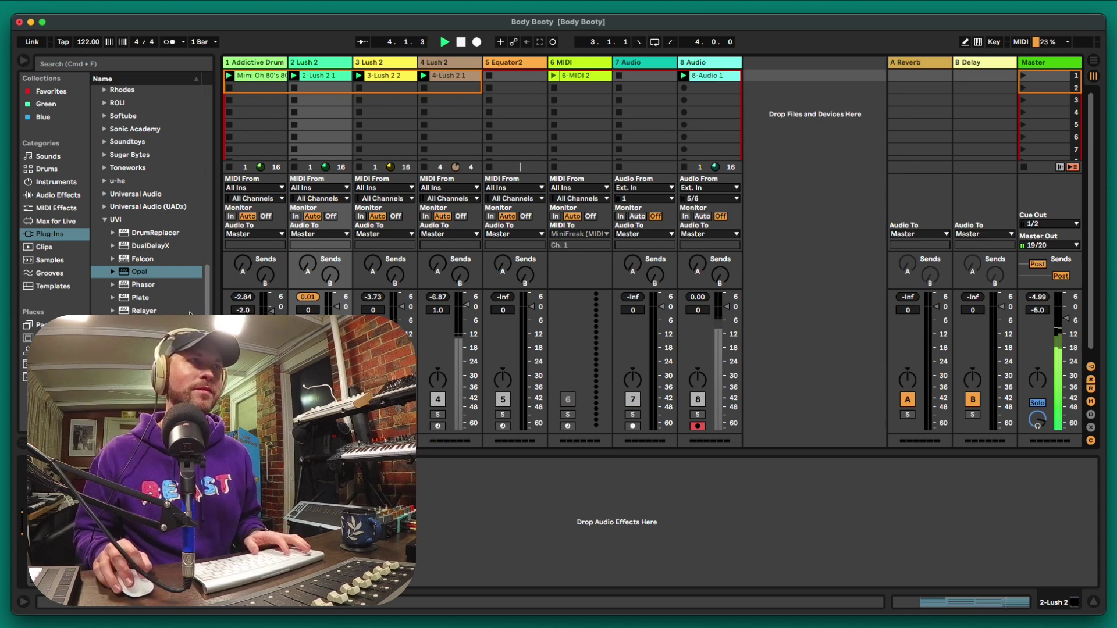
{"action": "left_click", "coordinate": [149, 275]}
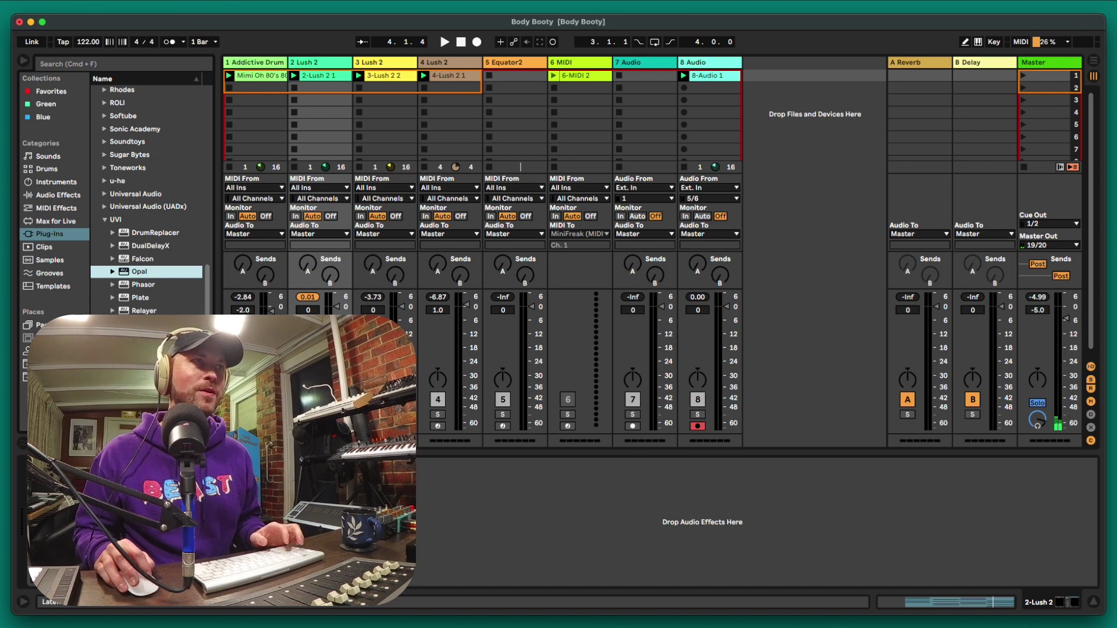
{"action": "left_click_drag", "start_coordinate": [378, 419], "coordinate": [441, 463]}
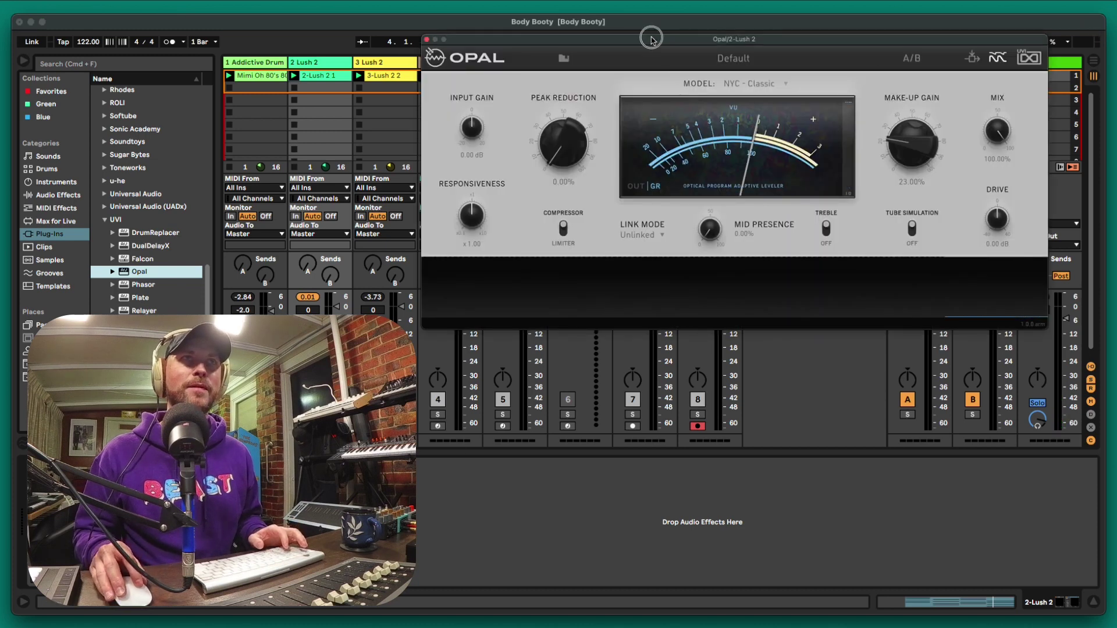
{"action": "left_click_drag", "start_coordinate": [653, 39], "coordinate": [462, 158]}
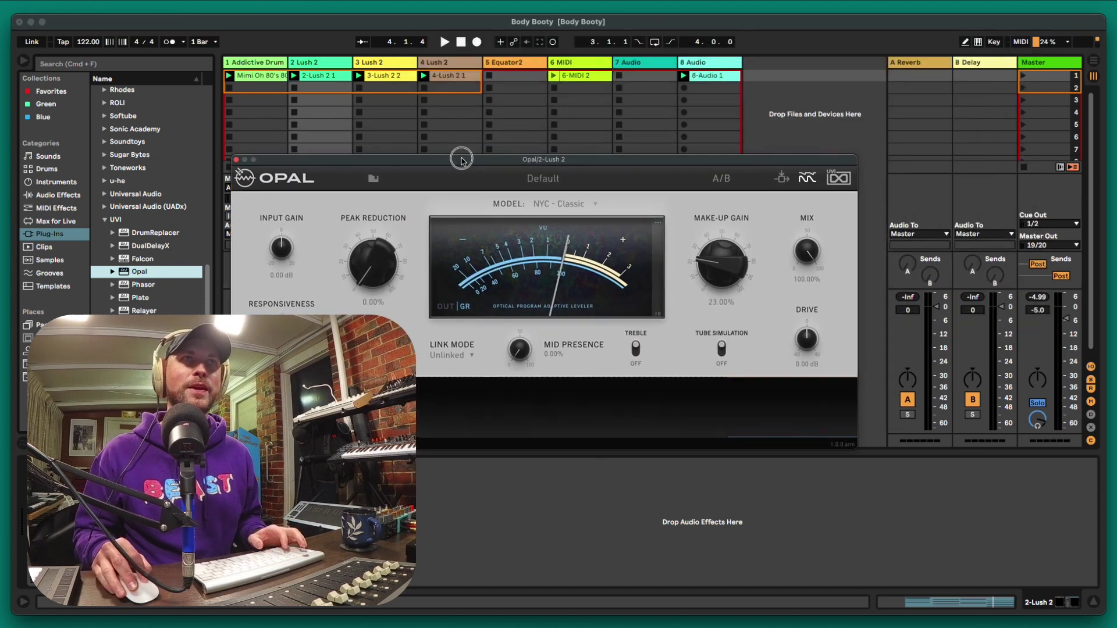
Apply Opal's Freshener factory preset to the first Lush 2 track and raise peak reduction to about 53%.
{"action": "left_click", "coordinate": [545, 181]}
{"action": "mouse_move", "coordinate": [435, 245]}
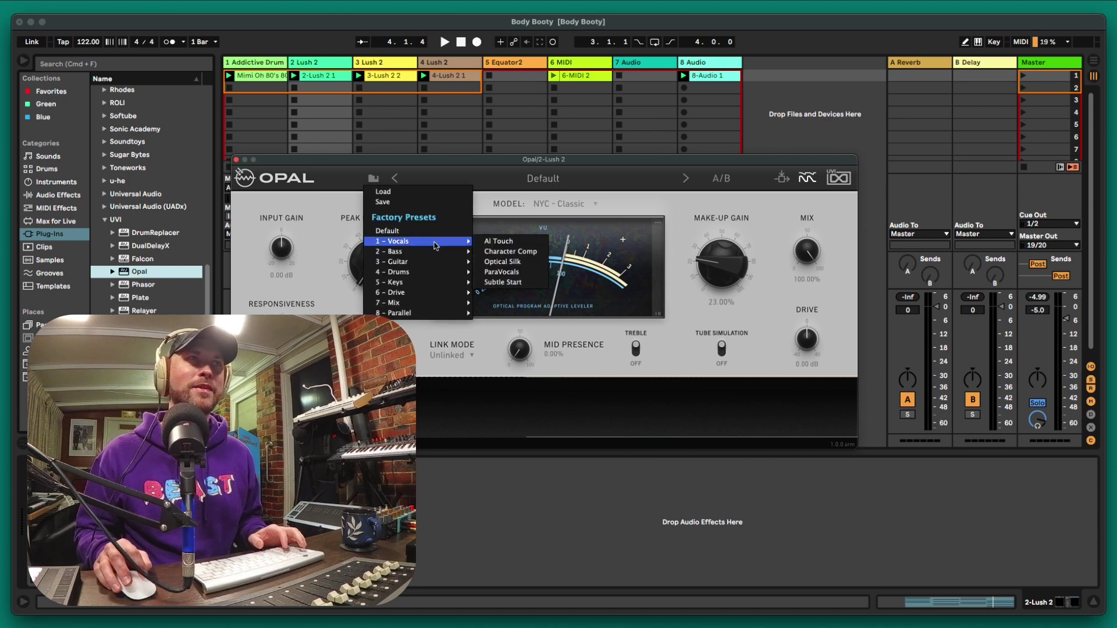
{"action": "mouse_move", "coordinate": [439, 271]}
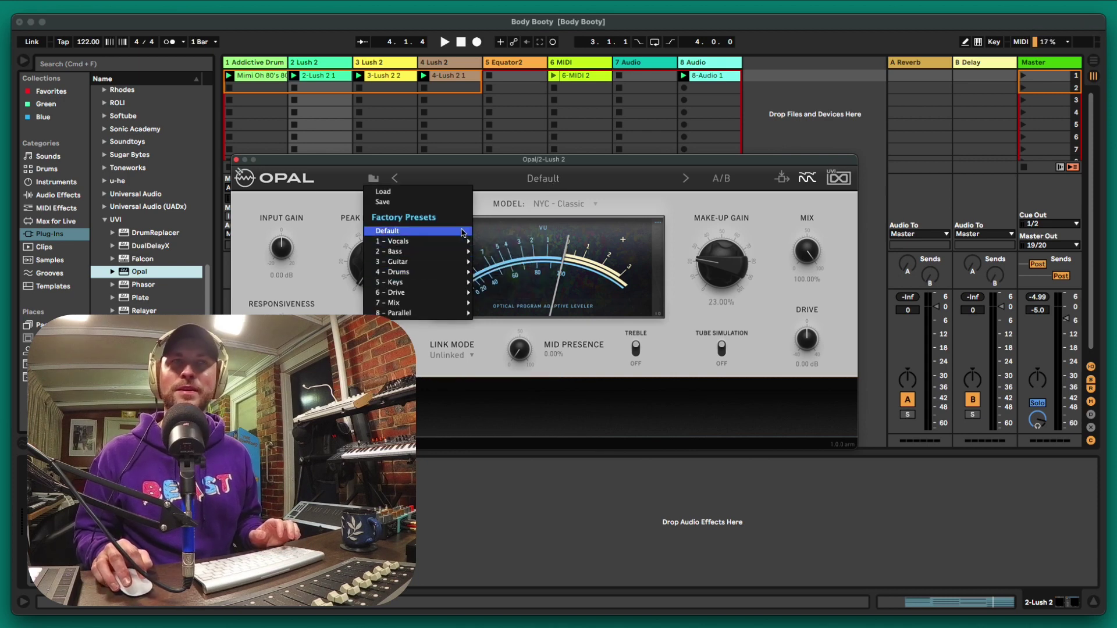
{"action": "left_click", "coordinate": [495, 282]}
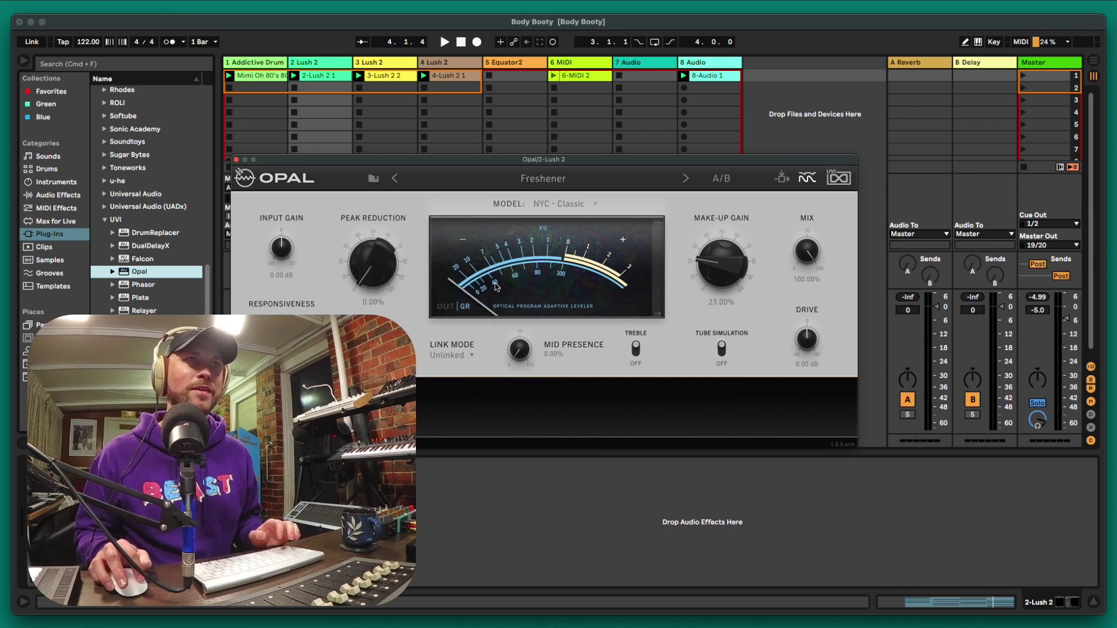
{"action": "left_click_drag", "start_coordinate": [594, 161], "coordinate": [770, 71]}
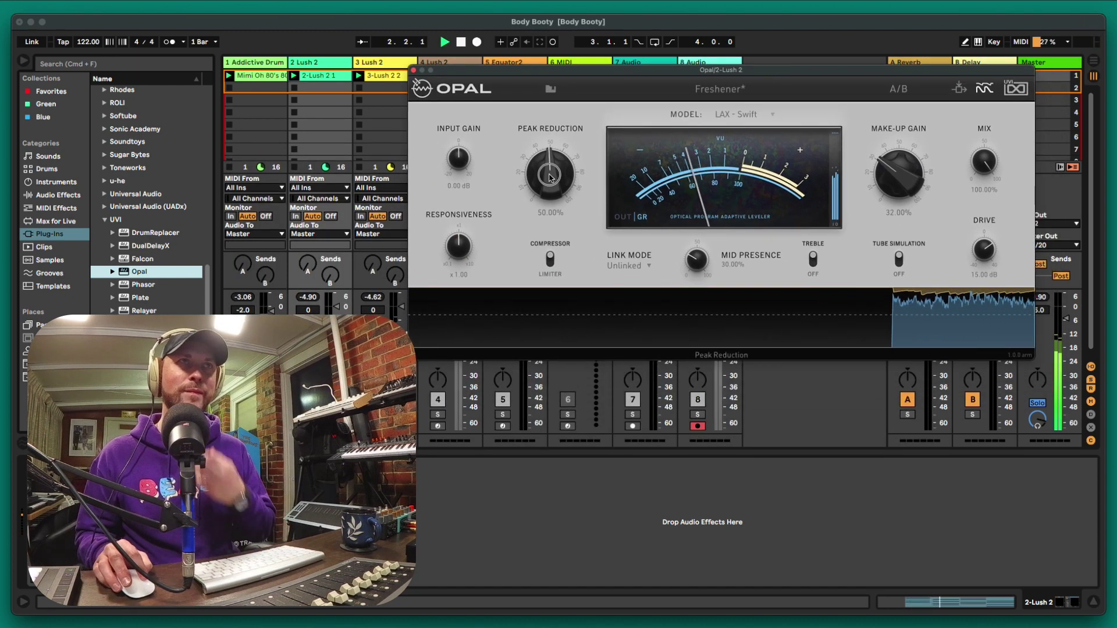
{"action": "left_click_drag", "start_coordinate": [551, 169], "coordinate": [549, 170]}
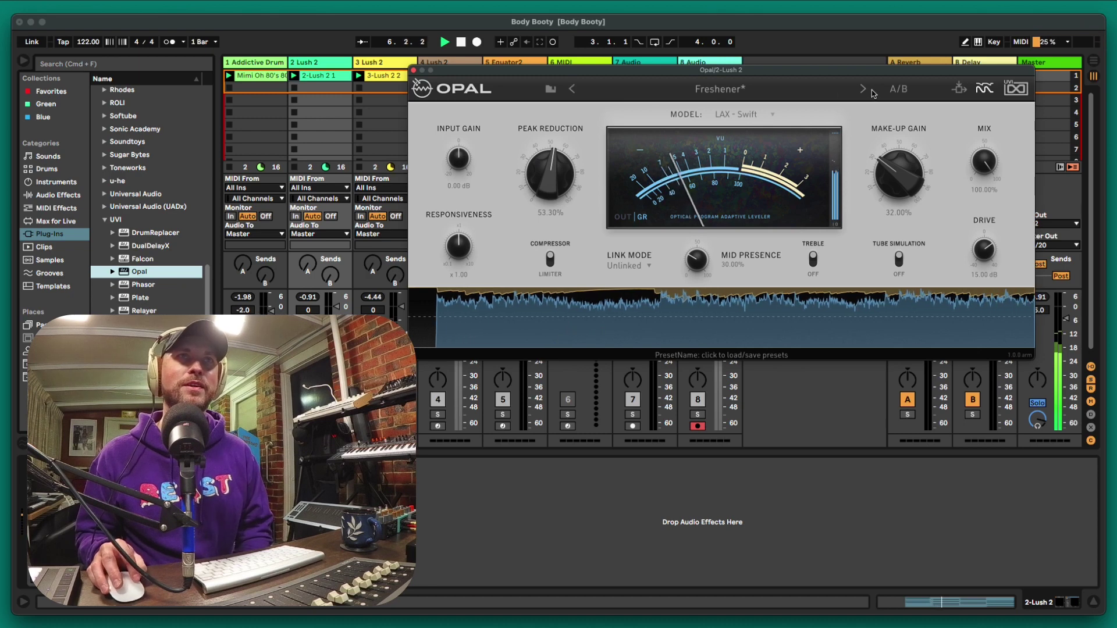
Audition the Hot and Slow and Smooth Light presets, trying about 51% peak reduction on Smooth Light, and return to Hot and Slow.
{"action": "left_click", "coordinate": [861, 91]}
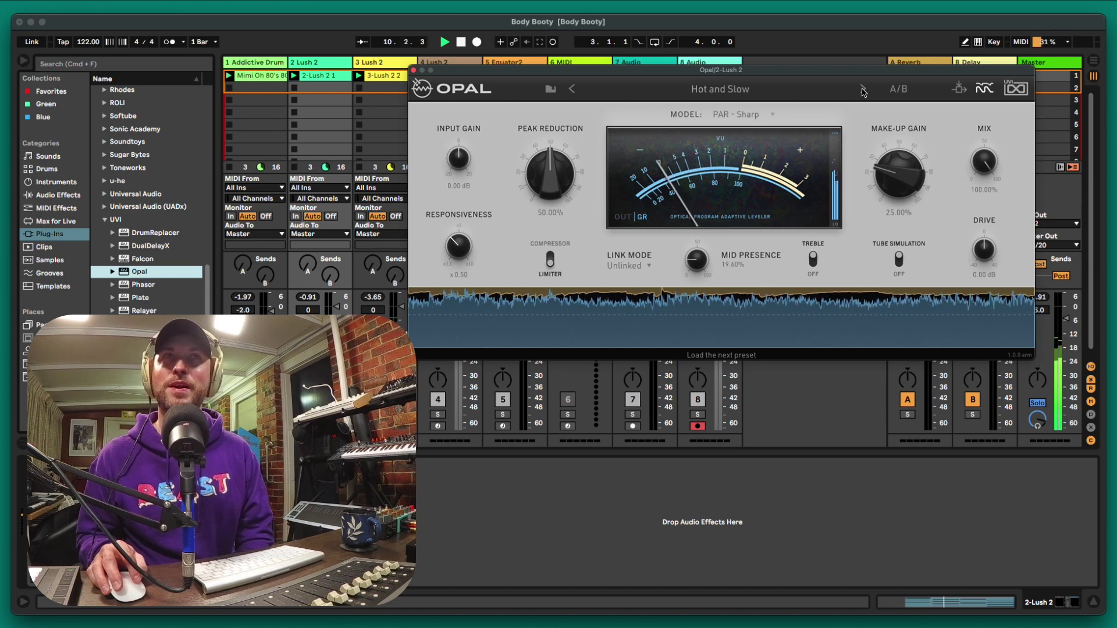
{"action": "left_click", "coordinate": [862, 91]}
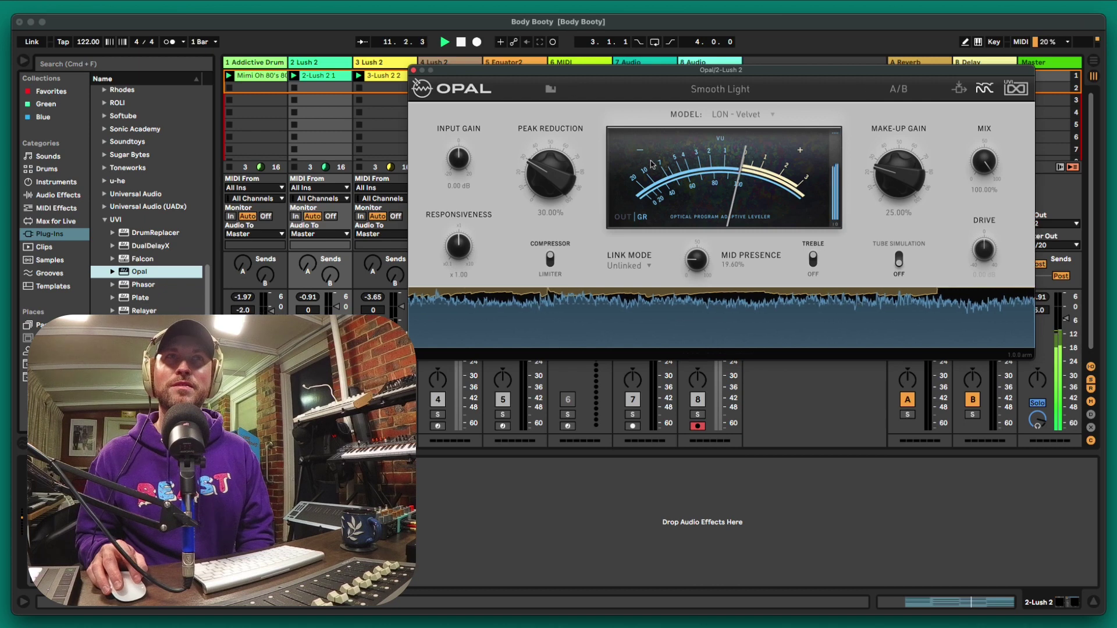
{"action": "left_click_drag", "start_coordinate": [561, 178], "coordinate": [555, 150]}
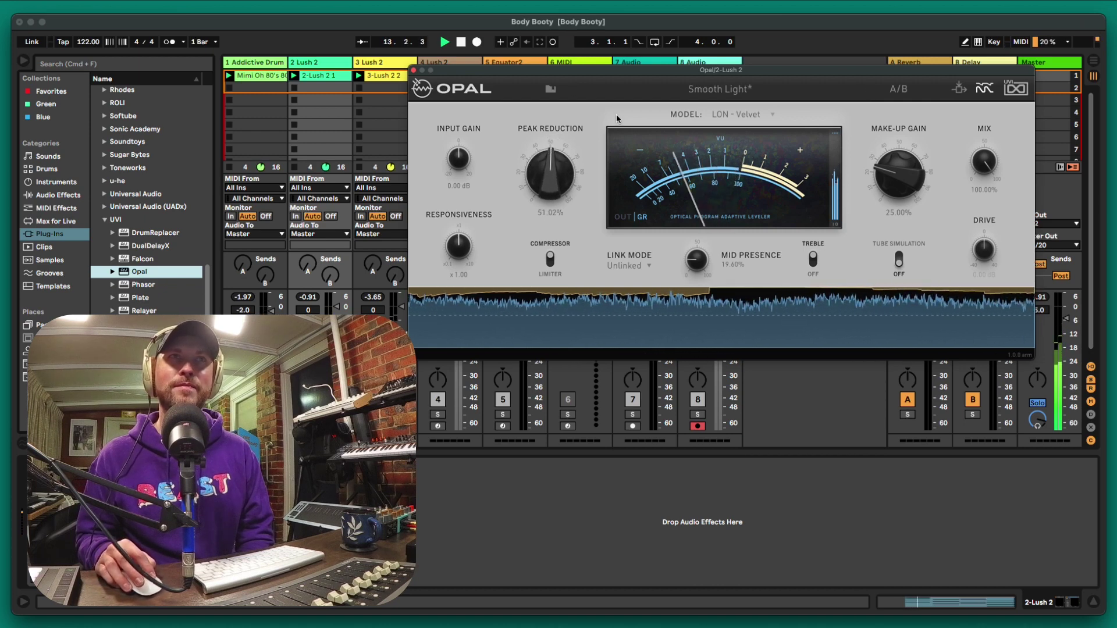
{"action": "left_click", "coordinate": [576, 88]}
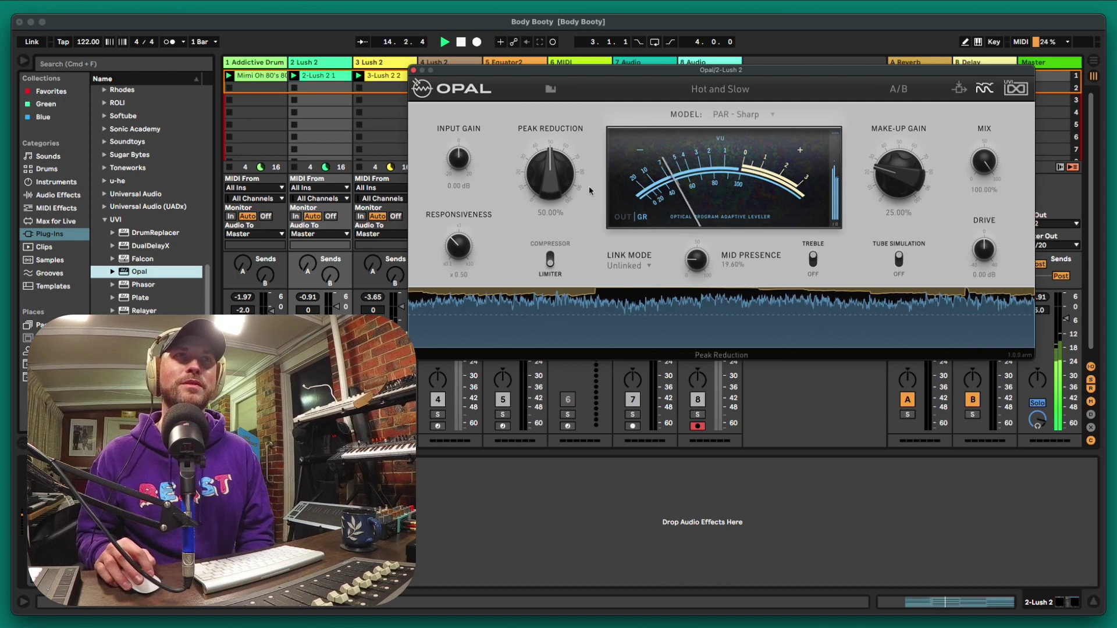
Raise Opal's make-up gain to about 29%, stop playback, and close the plug-in window.
{"action": "left_click_drag", "start_coordinate": [904, 165], "coordinate": [887, 182]}
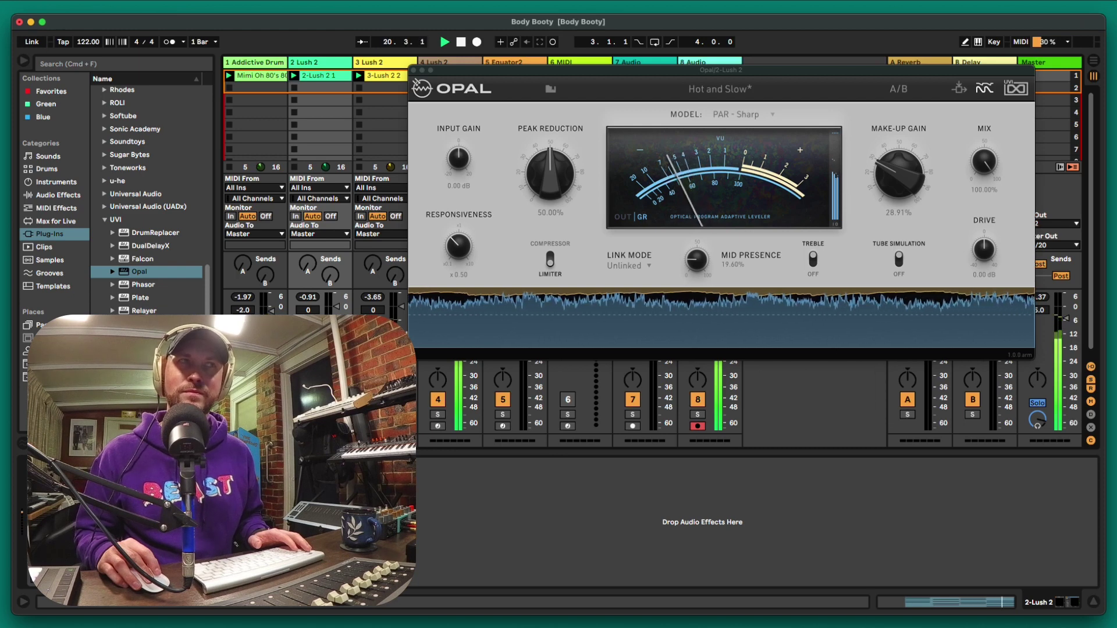
{"action": "key", "text": "space"}
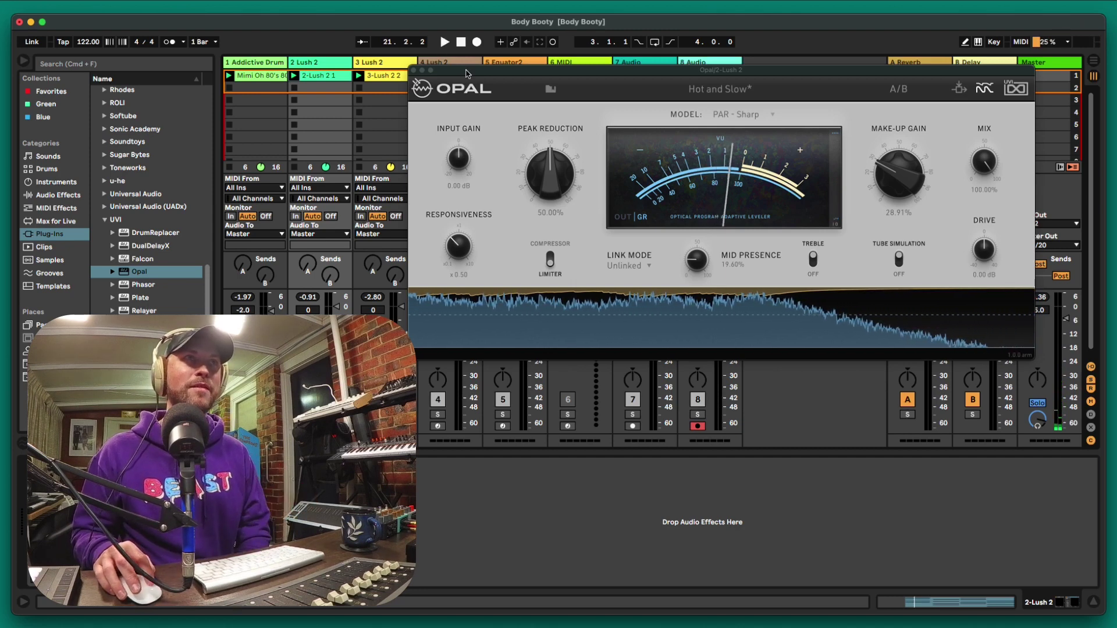
{"action": "left_click", "coordinate": [413, 71]}
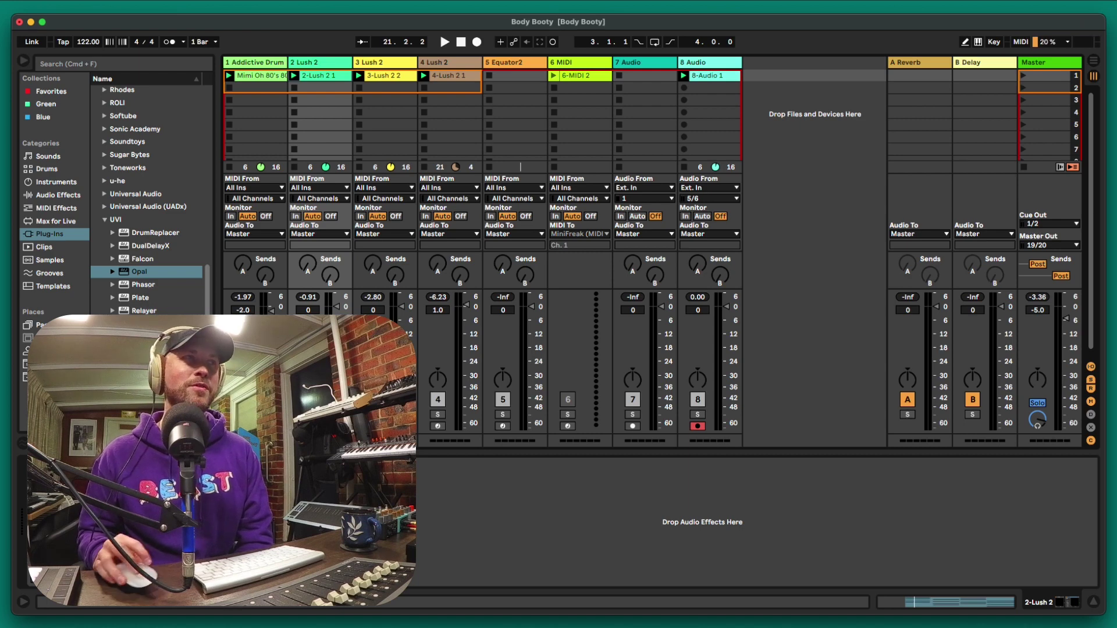
Load UVI's Phasor on the first Lush 2 track.
{"action": "left_click", "coordinate": [143, 285]}
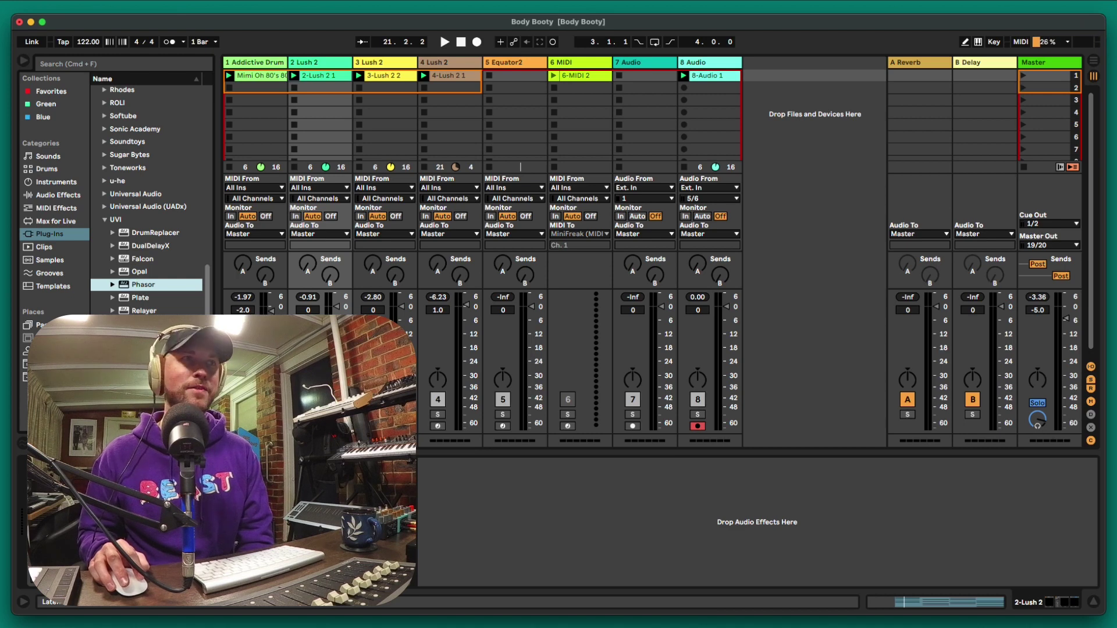
Open Phasor on the first Lush 2 track, apply its Basic Four synth preset, and start playback.
{"action": "key", "text": "Return"}
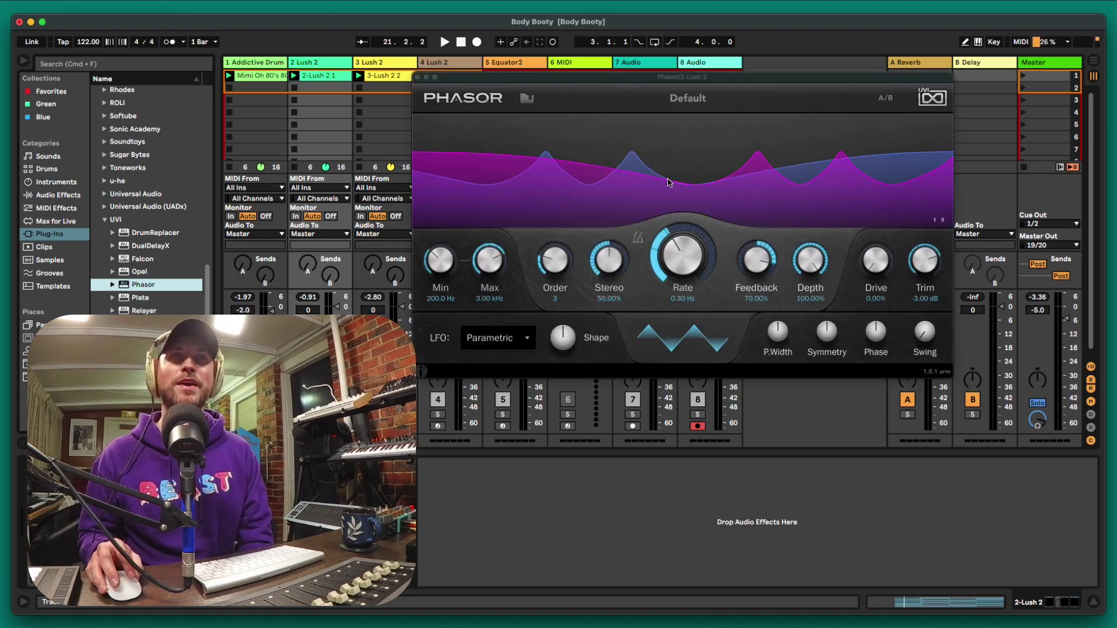
{"action": "left_click", "coordinate": [689, 111]}
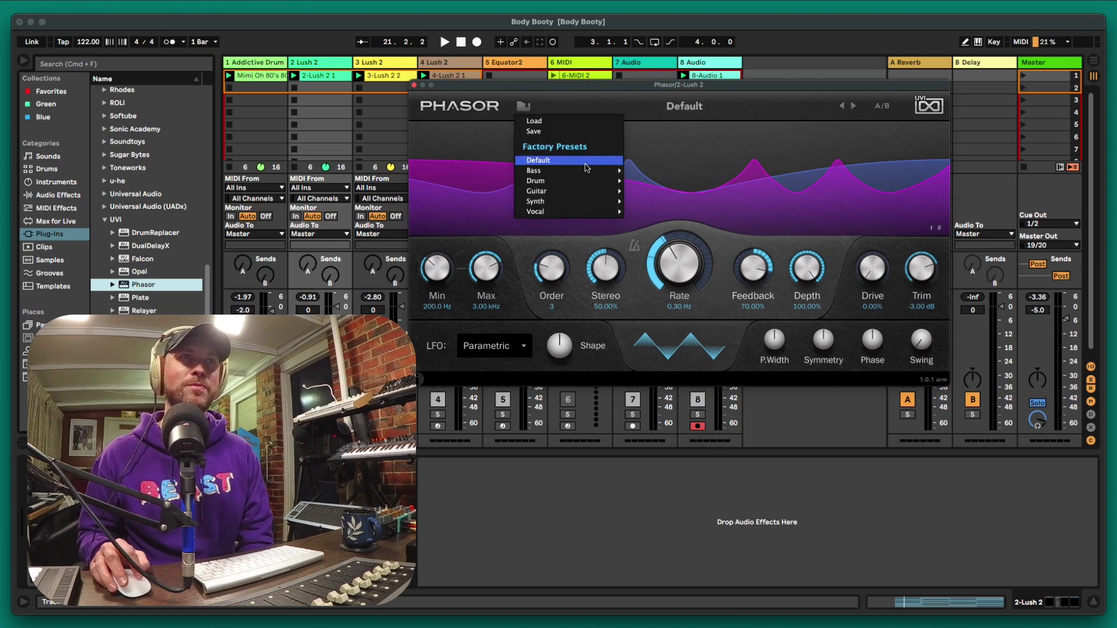
{"action": "mouse_move", "coordinate": [585, 201]}
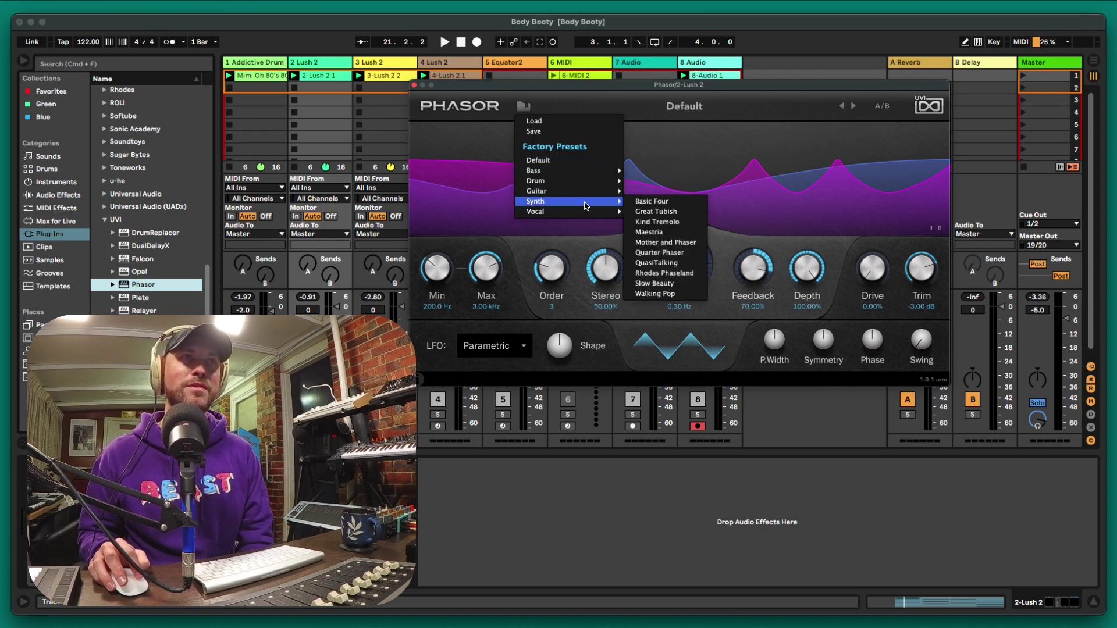
{"action": "left_click", "coordinate": [647, 201]}
{"action": "left_click_drag", "start_coordinate": [739, 98], "coordinate": [763, 79]}
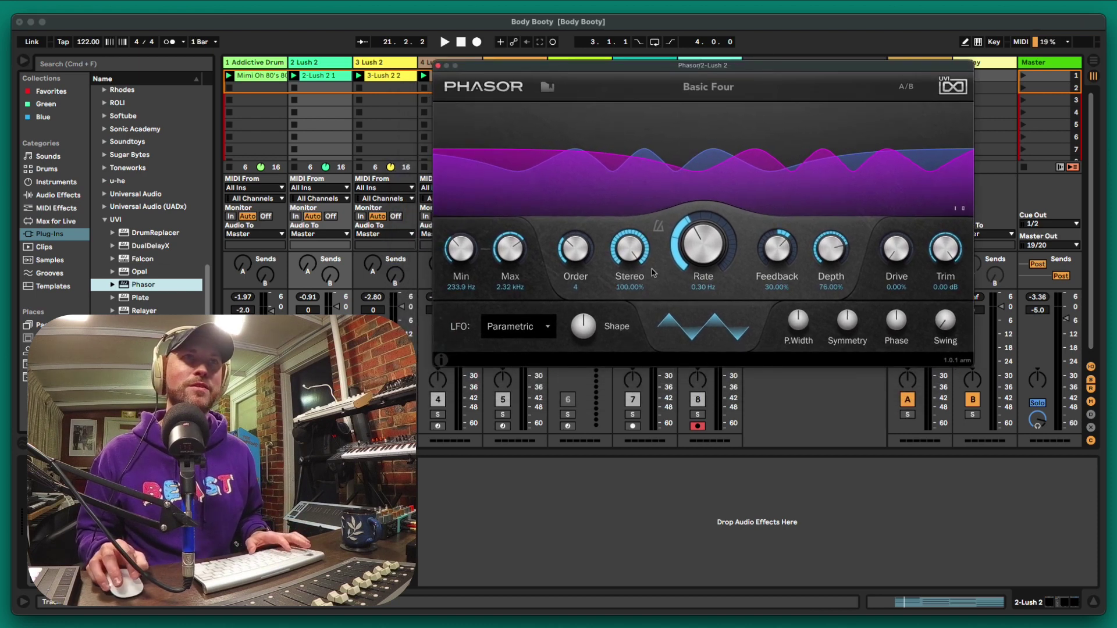
{"action": "key", "text": "space"}
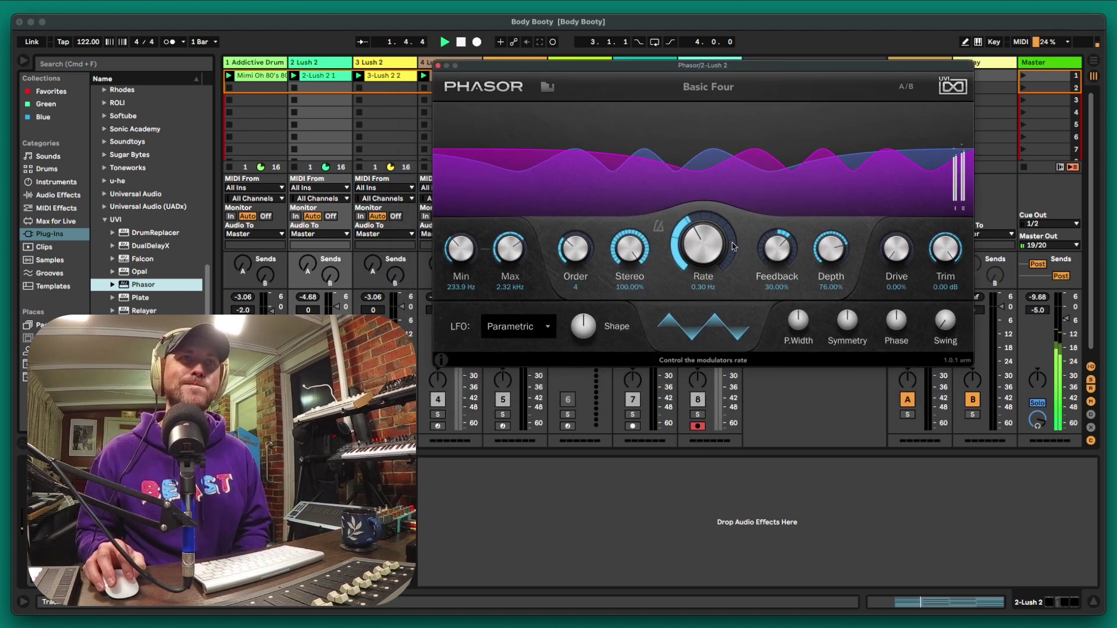
Audition Phasor's Great Tubish, Kind Tremolo and Maestria presets and settle on Mother and Phaser.
{"action": "mouse_move", "coordinate": [879, 92]}
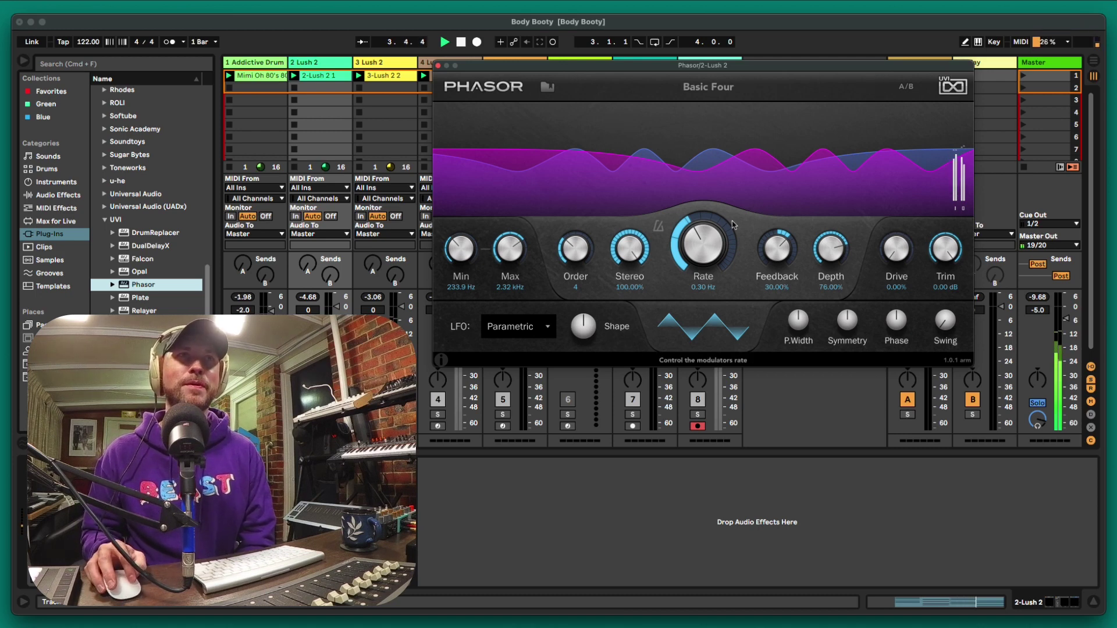
{"action": "left_click", "coordinate": [875, 87]}
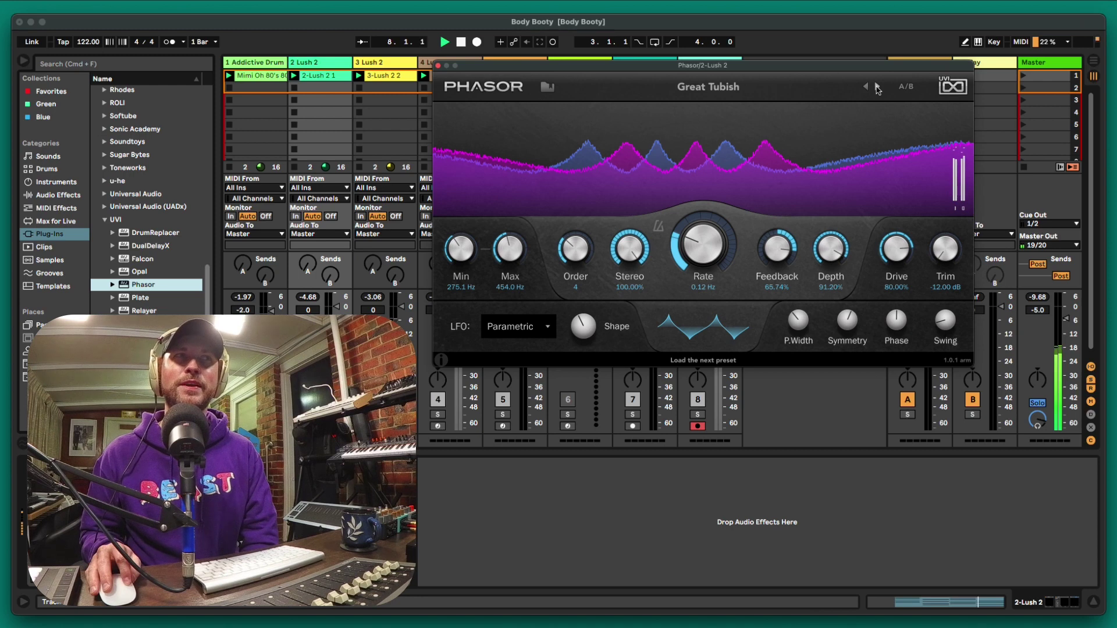
{"action": "left_click", "coordinate": [876, 87]}
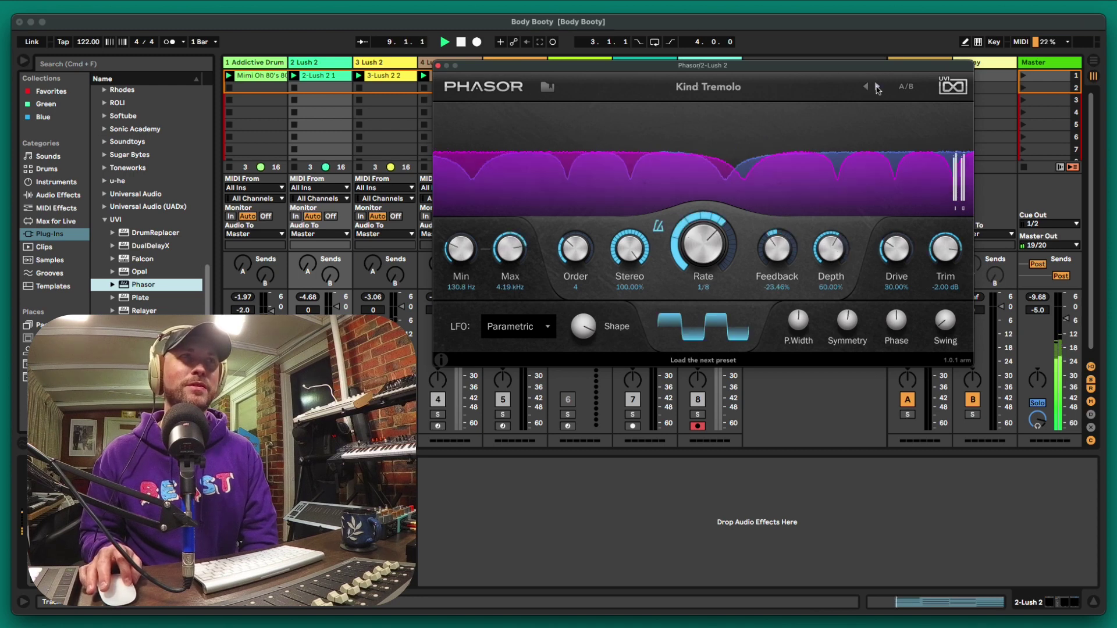
{"action": "left_click", "coordinate": [876, 88]}
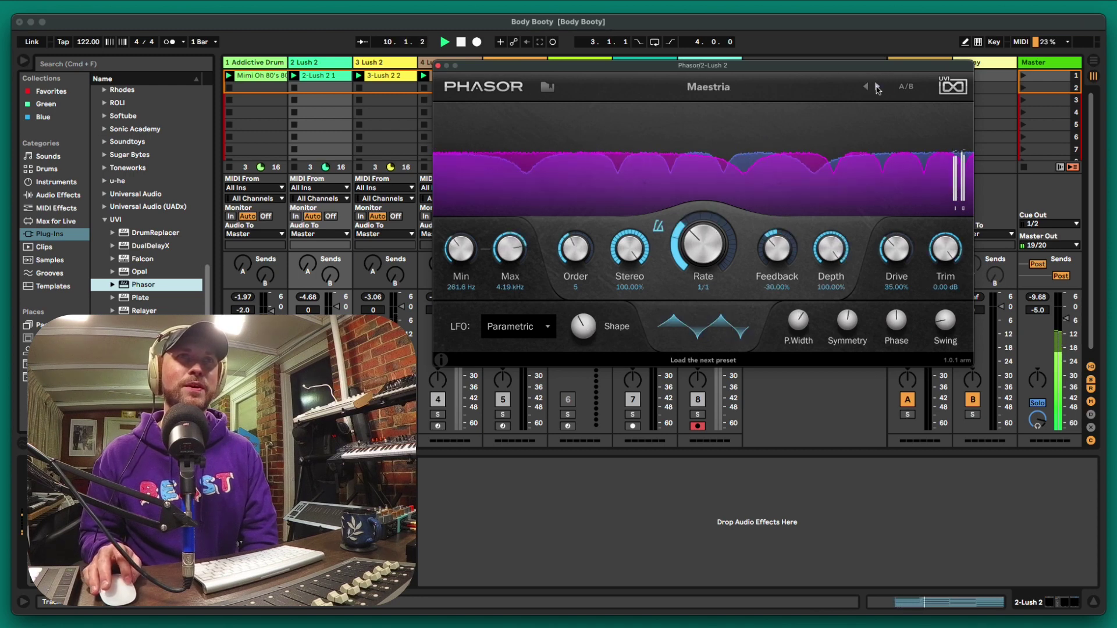
{"action": "left_click", "coordinate": [877, 87]}
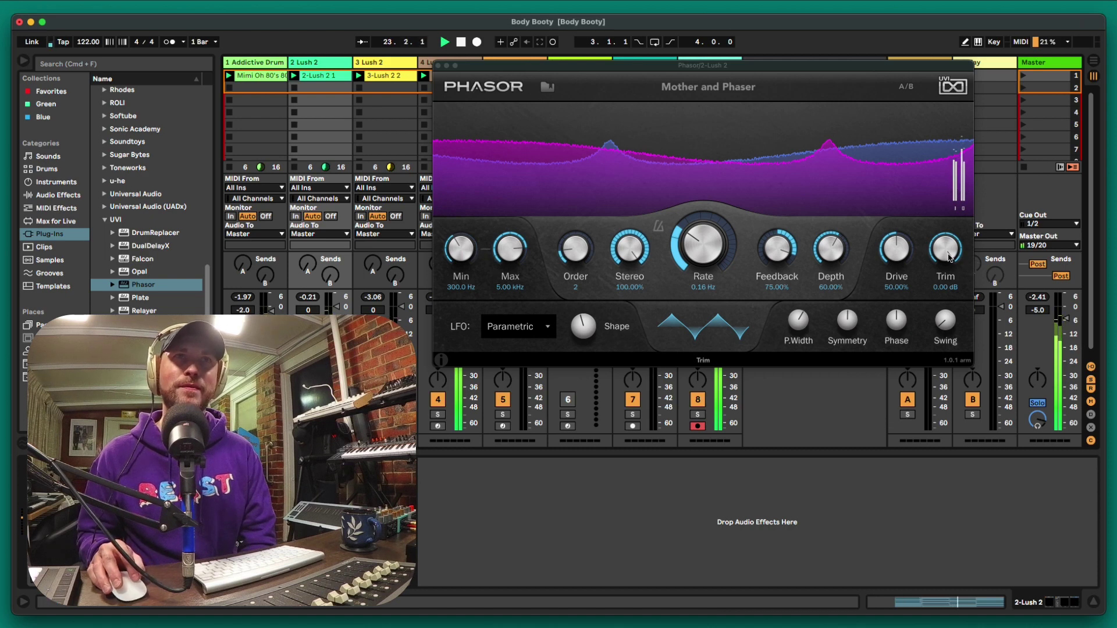
Lower Phasor's drive to about 40% and trim to about -0.8 dB, and sync the rate to tempo at 4x.
{"action": "left_click_drag", "start_coordinate": [907, 256], "coordinate": [943, 270]}
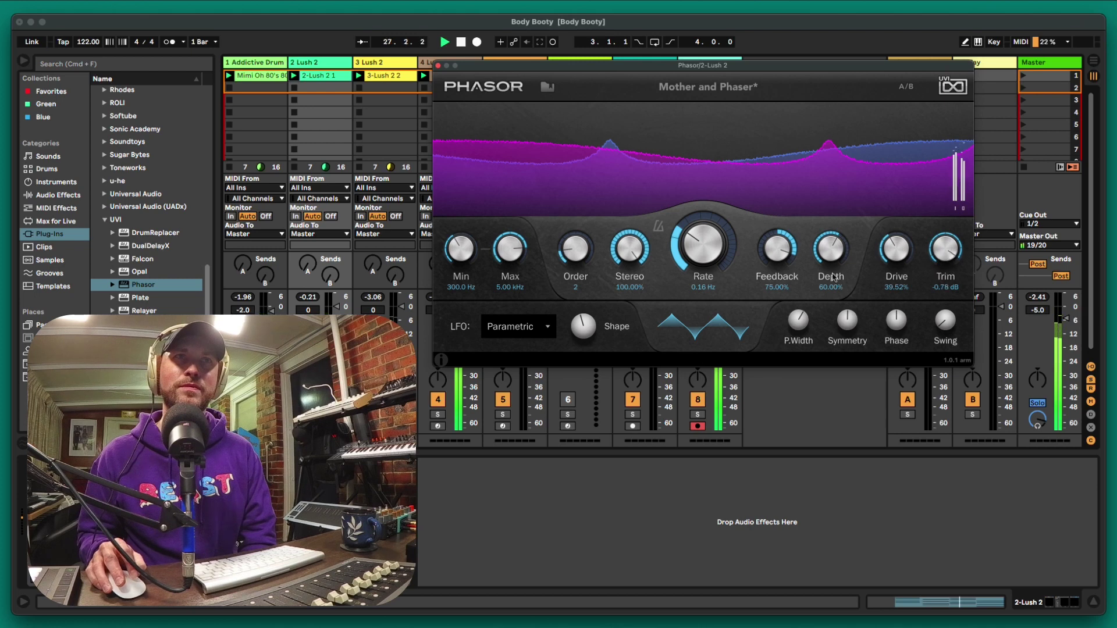
{"action": "left_click", "coordinate": [658, 228]}
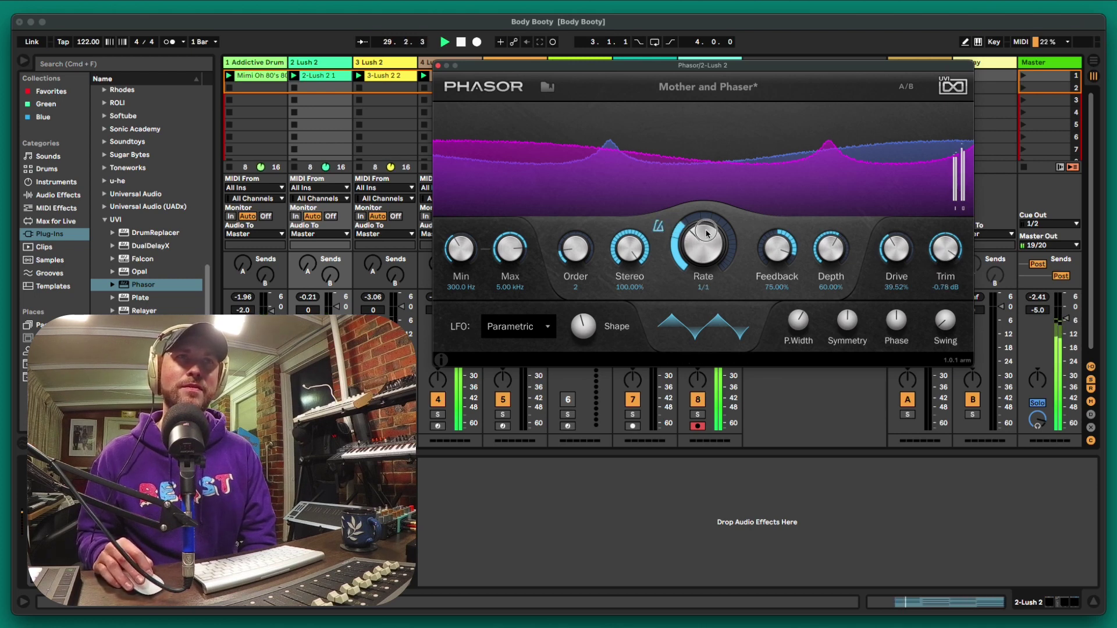
{"action": "left_click_drag", "start_coordinate": [706, 233], "coordinate": [703, 259]}
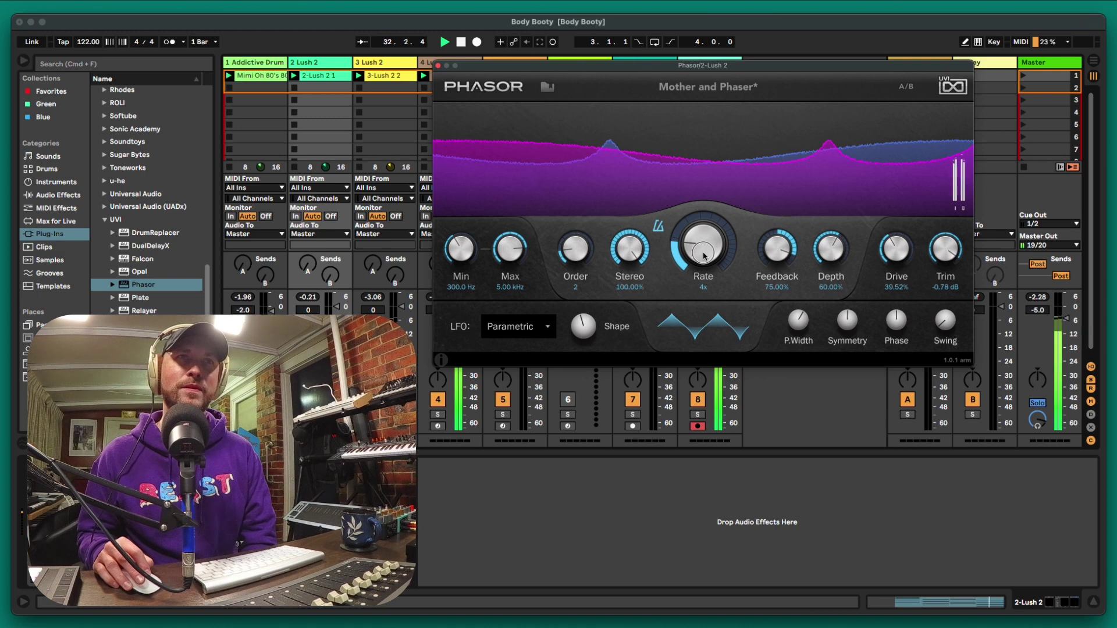
Raise Phasor's drive to about 43% and feedback to about 83%, and adjust the LFO's phase and shape.
{"action": "left_click_drag", "start_coordinate": [896, 250], "coordinate": [896, 244]}
{"action": "left_click_drag", "start_coordinate": [776, 251], "coordinate": [776, 245]}
{"action": "left_click_drag", "start_coordinate": [895, 321], "coordinate": [894, 321]}
{"action": "left_click_drag", "start_coordinate": [583, 327], "coordinate": [583, 325]}
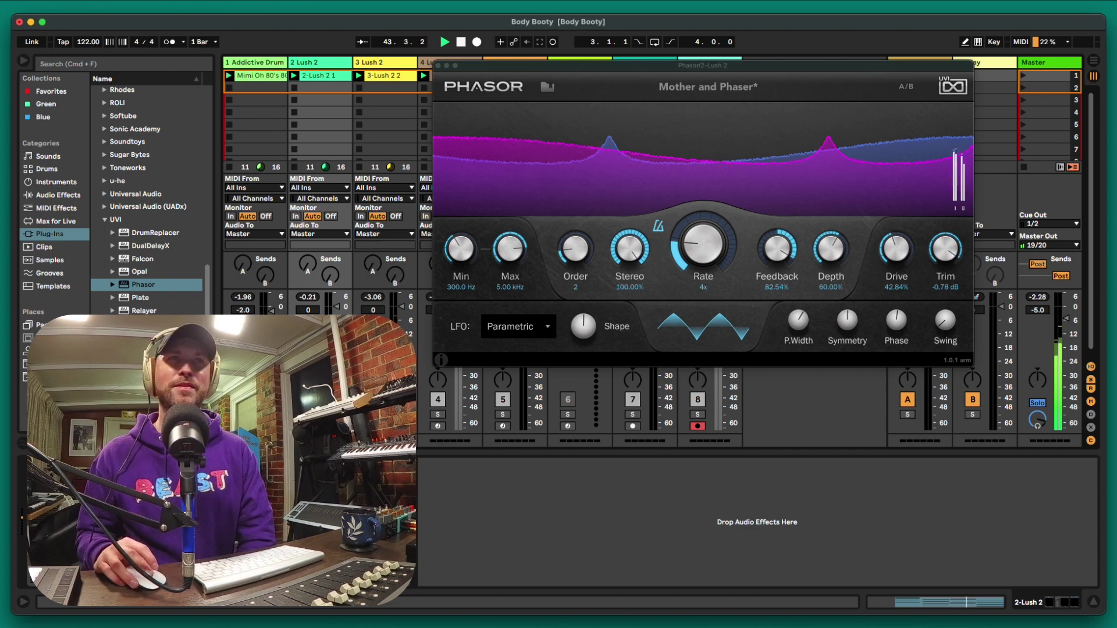
Set Phasor's tempo-synced rate to 8x and stop playback.
{"action": "left_click", "coordinate": [708, 255]}
{"action": "left_click_drag", "start_coordinate": [708, 255], "coordinate": [667, 308]}
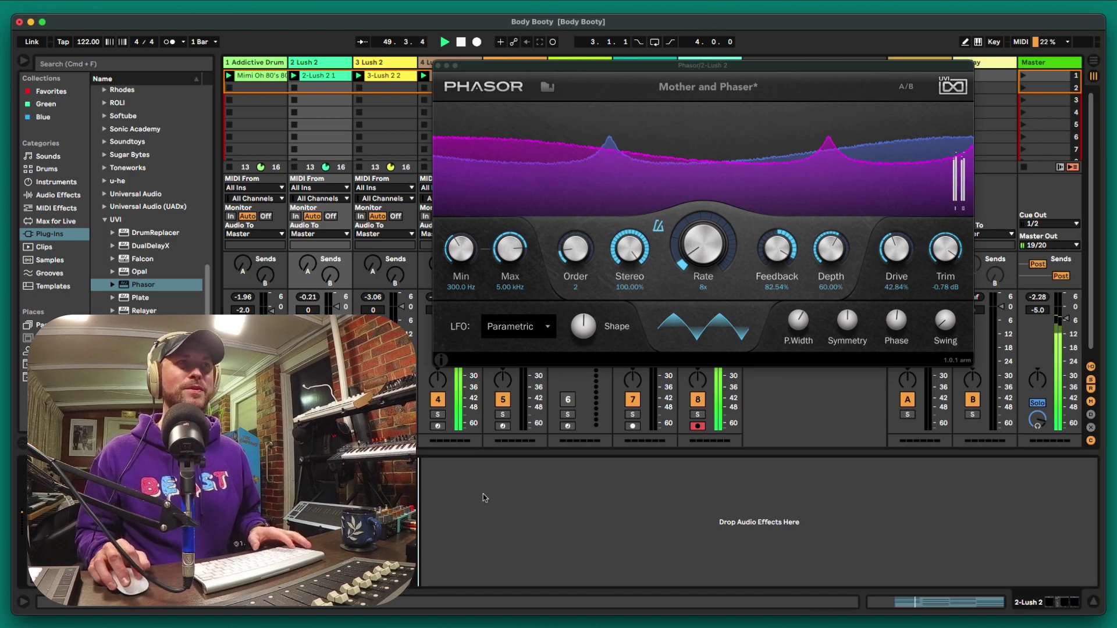
{"action": "key", "text": "space"}
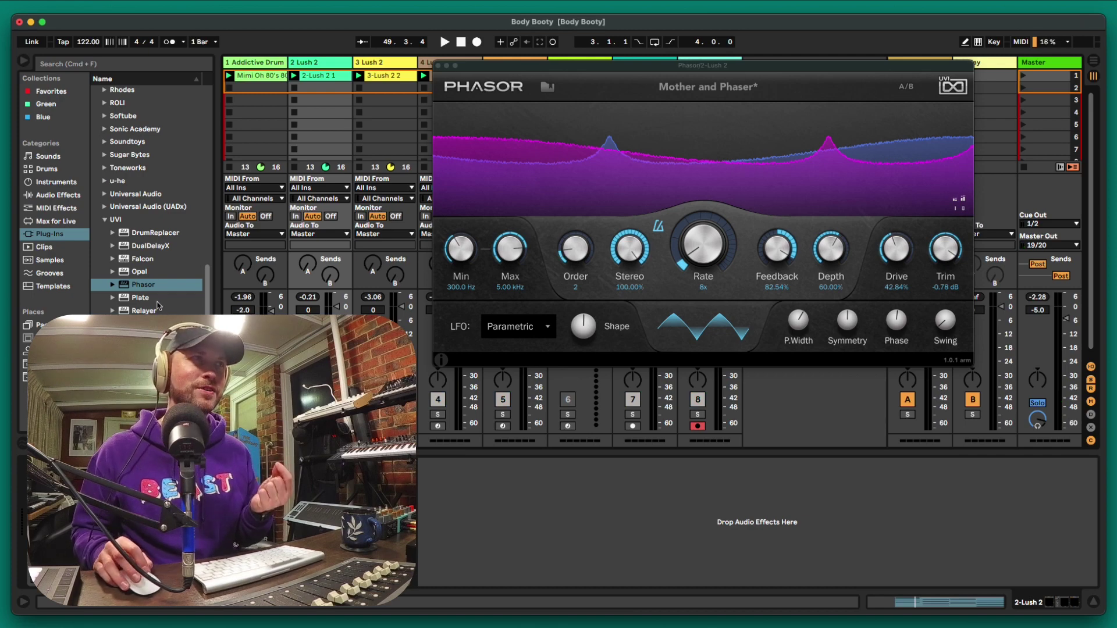
Close Phasor, load UVI's Plate on the Addictive Drums track, and start playback.
{"action": "left_click", "coordinate": [256, 61]}
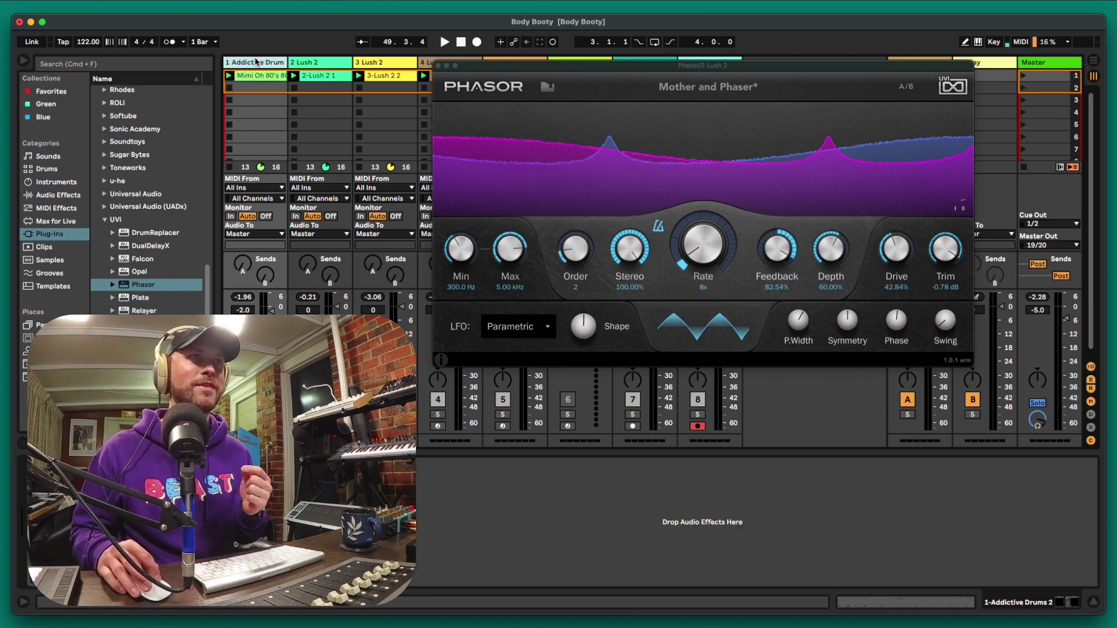
{"action": "left_click", "coordinate": [437, 68]}
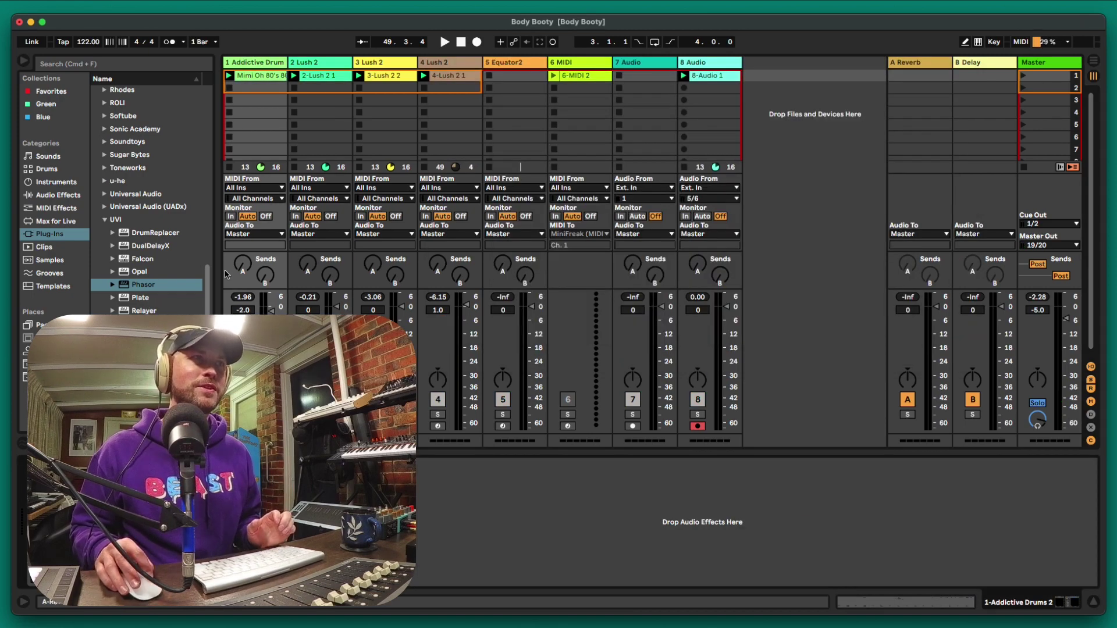
{"action": "left_click", "coordinate": [140, 298]}
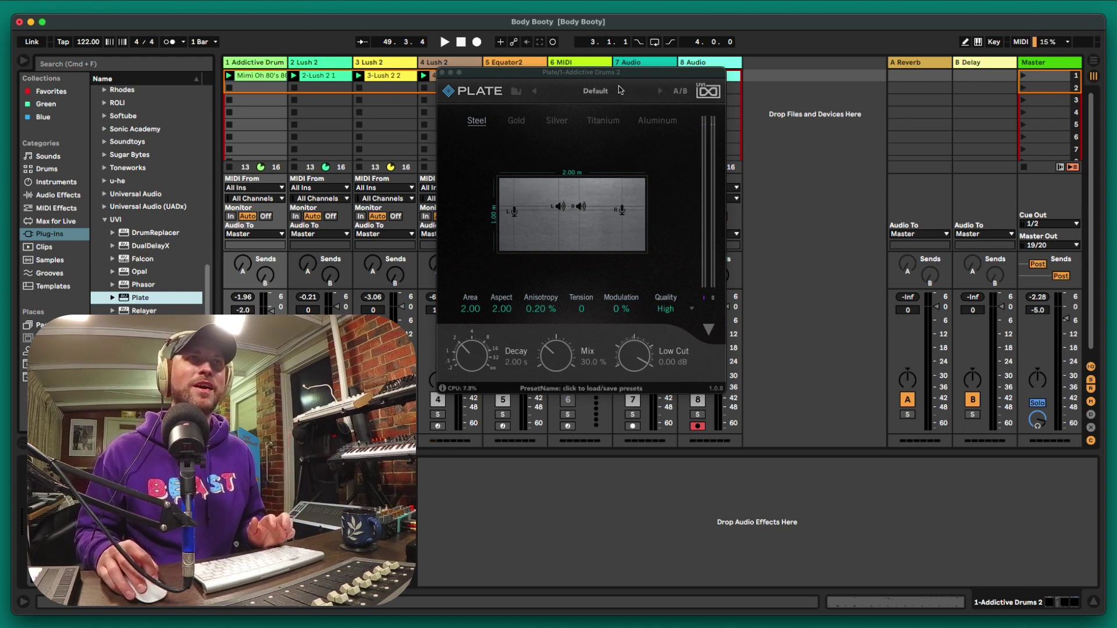
{"action": "left_click_drag", "start_coordinate": [621, 72], "coordinate": [736, 71]}
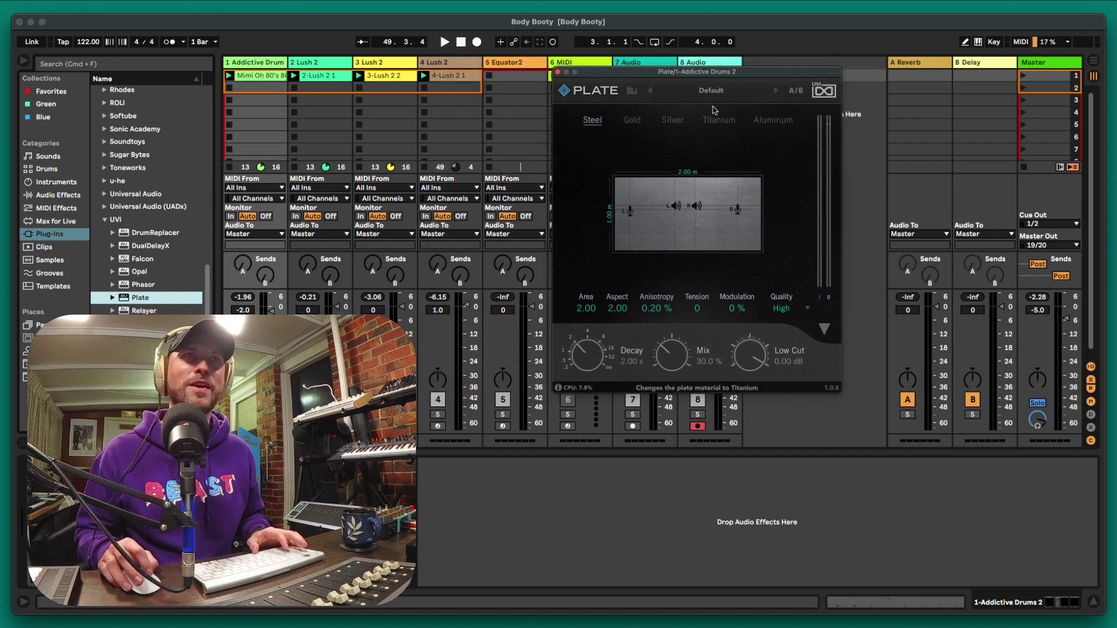
{"action": "key", "text": "space"}
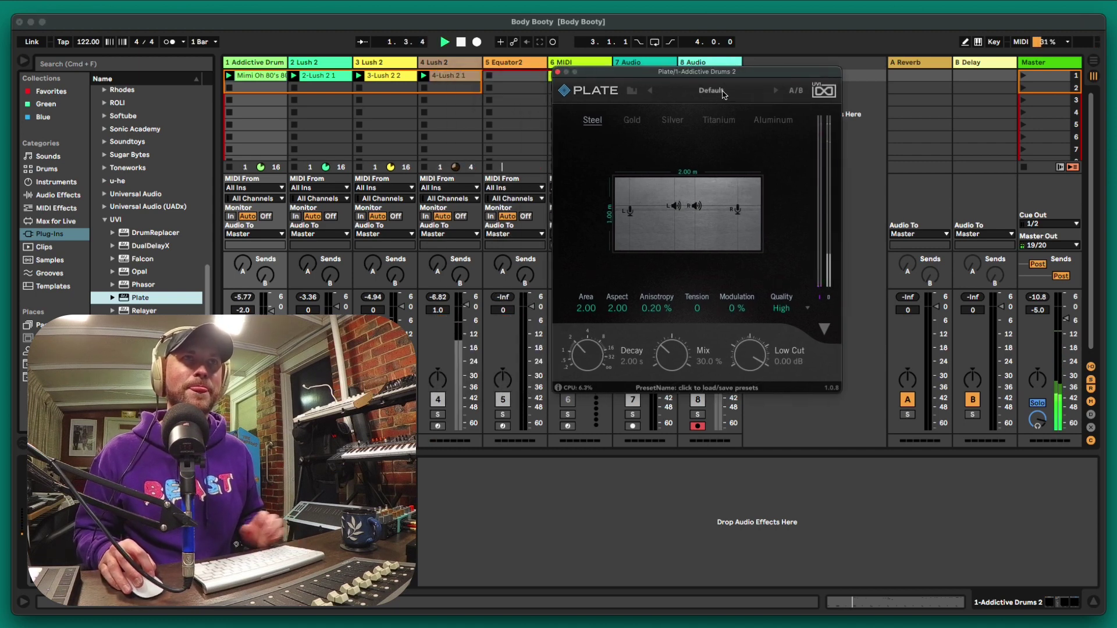
Audition Plate's Base 240, EMT140 Cold Plate, EMT140 Large and EMT140 Long 1 presets, settle on EMT140 Long 2, and stop playback.
{"action": "left_click", "coordinate": [722, 92]}
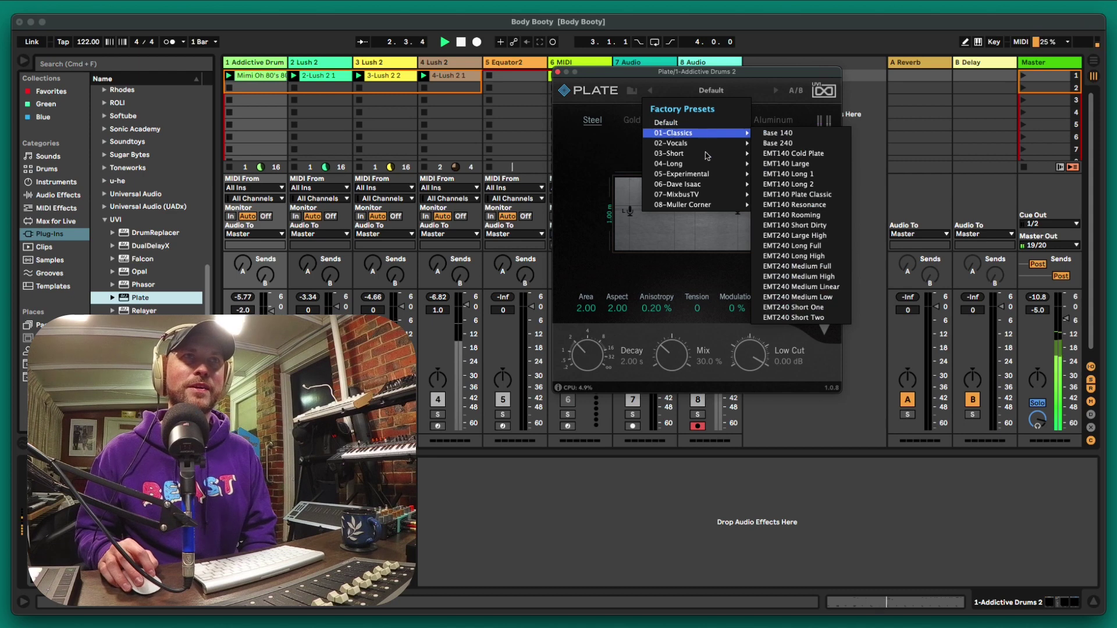
{"action": "mouse_move", "coordinate": [705, 137]}
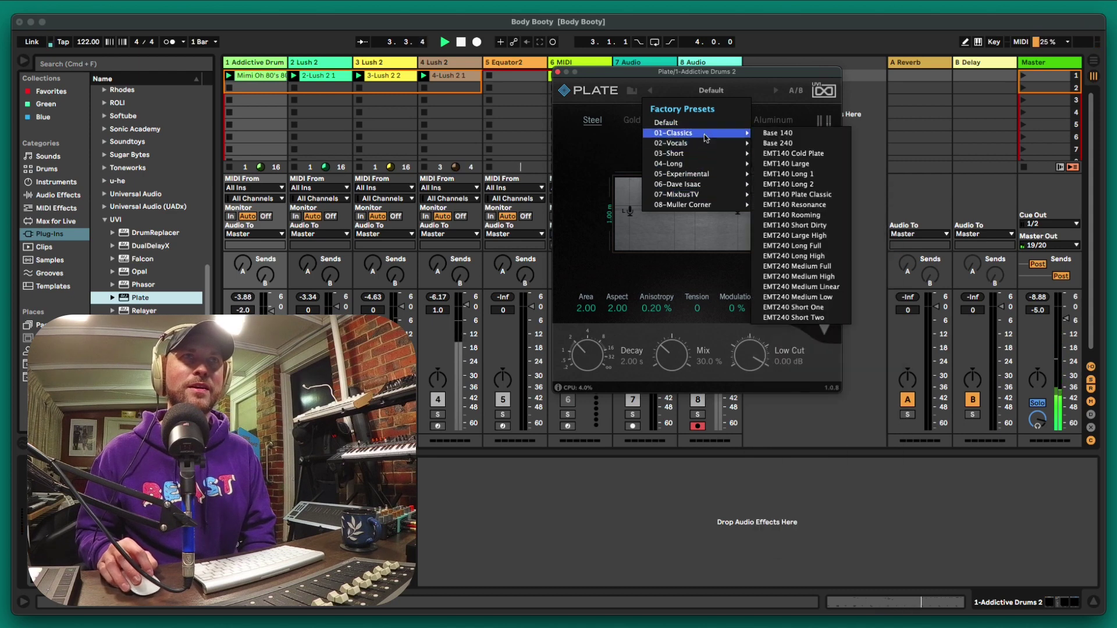
{"action": "left_click", "coordinate": [776, 92]}
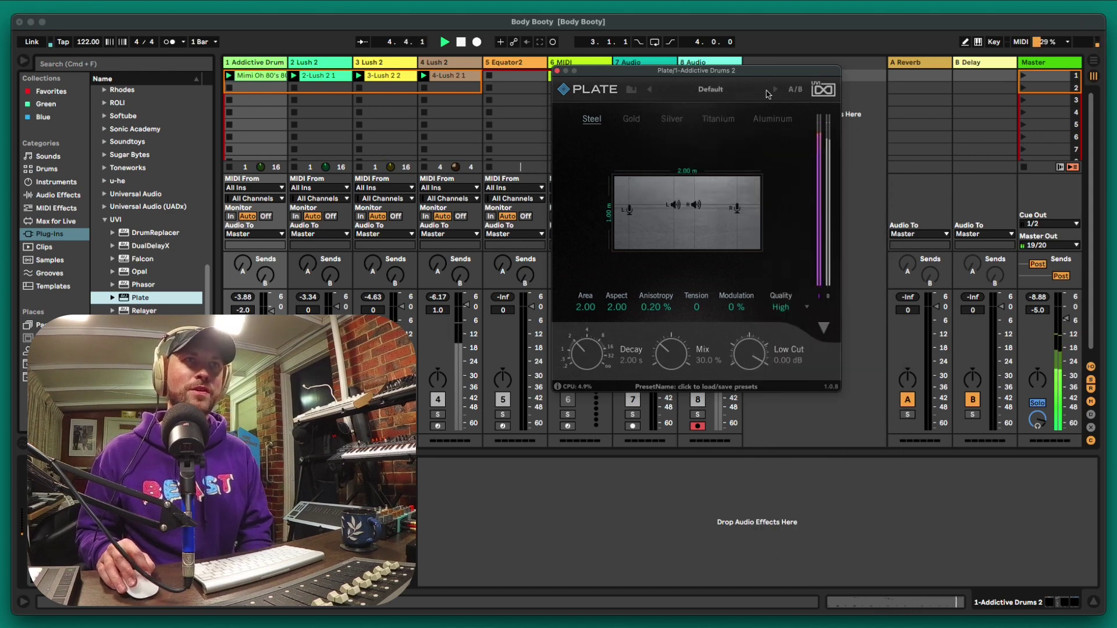
{"action": "left_click", "coordinate": [776, 91]}
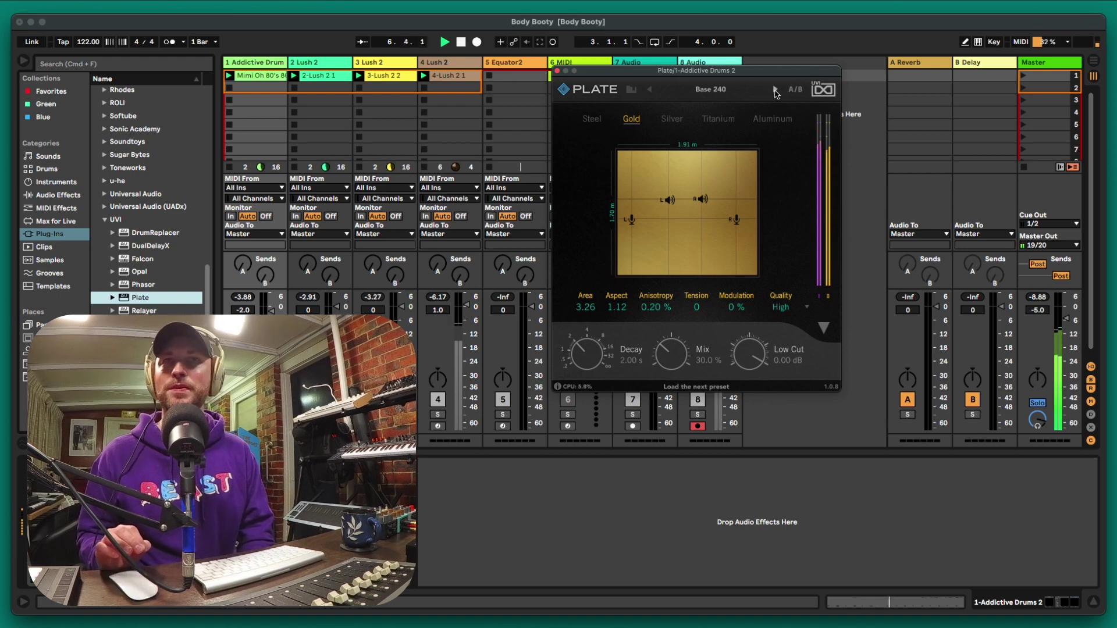
{"action": "left_click", "coordinate": [776, 92]}
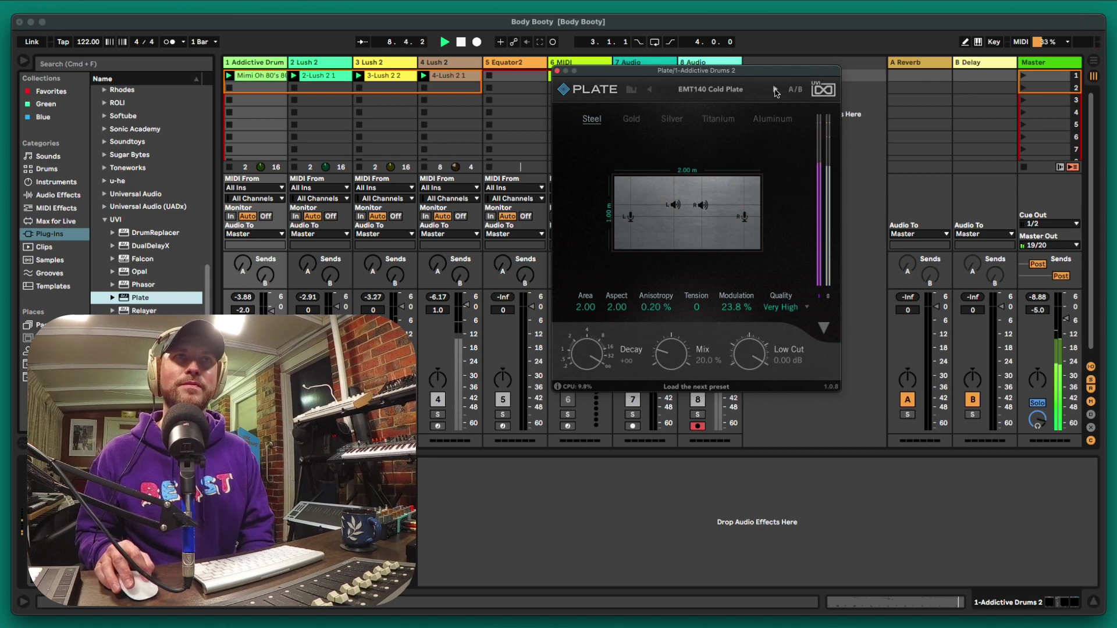
{"action": "left_click", "coordinate": [776, 90]}
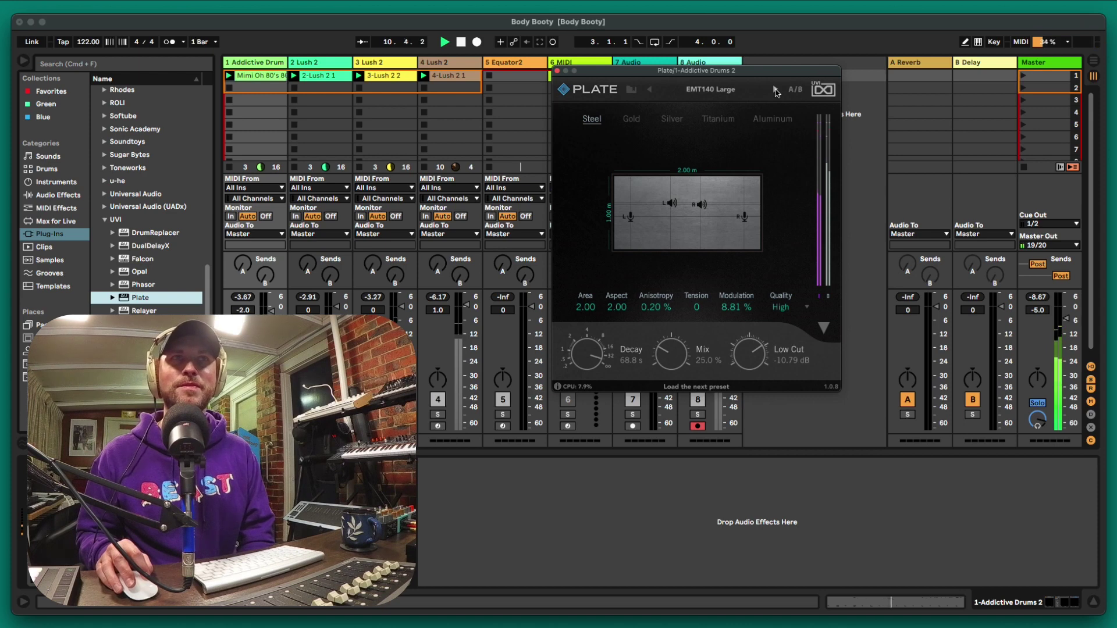
{"action": "left_click", "coordinate": [776, 91]}
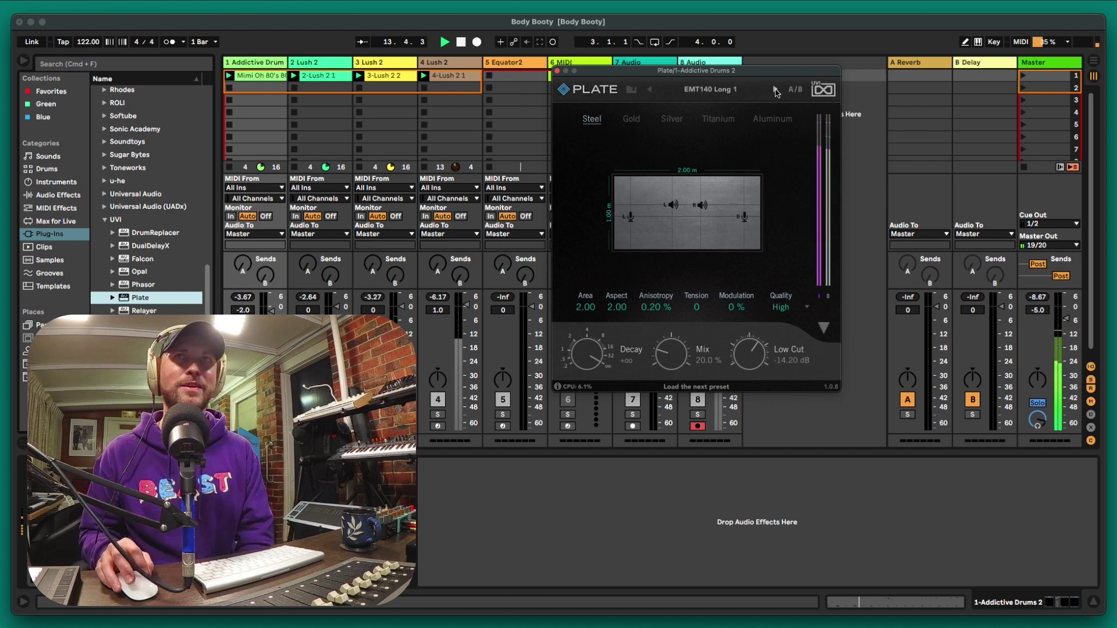
{"action": "left_click", "coordinate": [776, 91]}
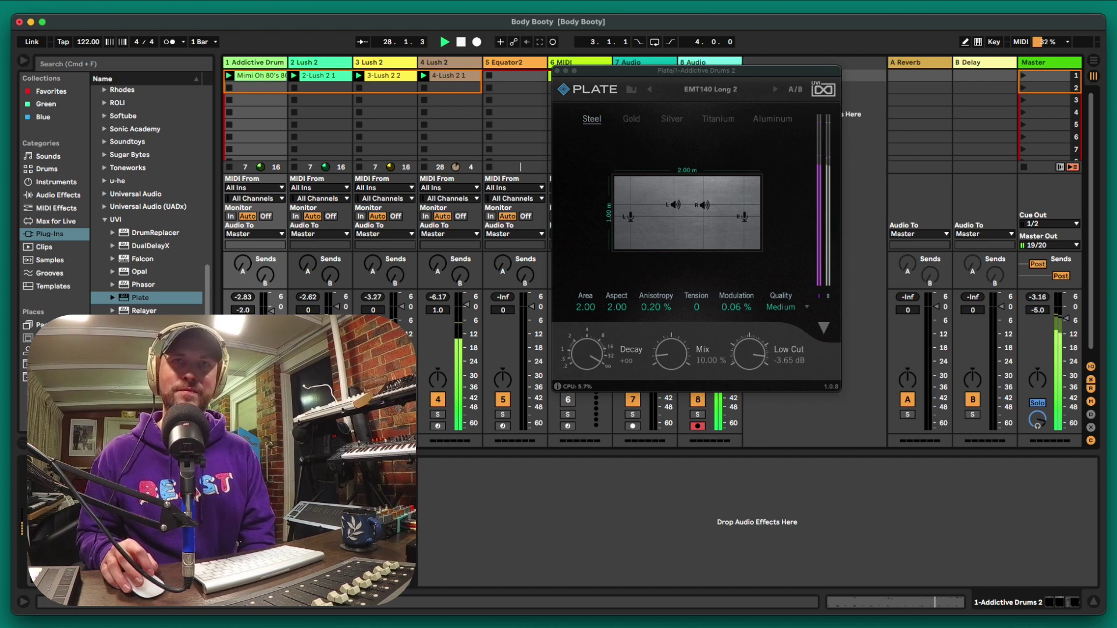
{"action": "key", "text": "space"}
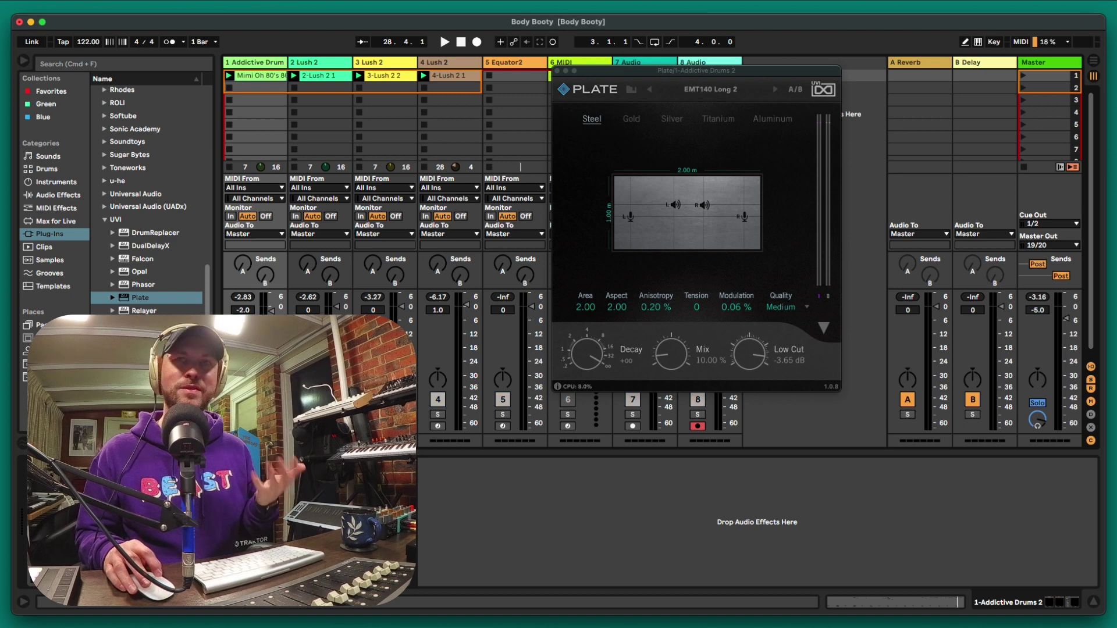
Close Plate, load UVI's Thorus on the second Lush 2 track, and reposition its window.
{"action": "left_click", "coordinate": [392, 65]}
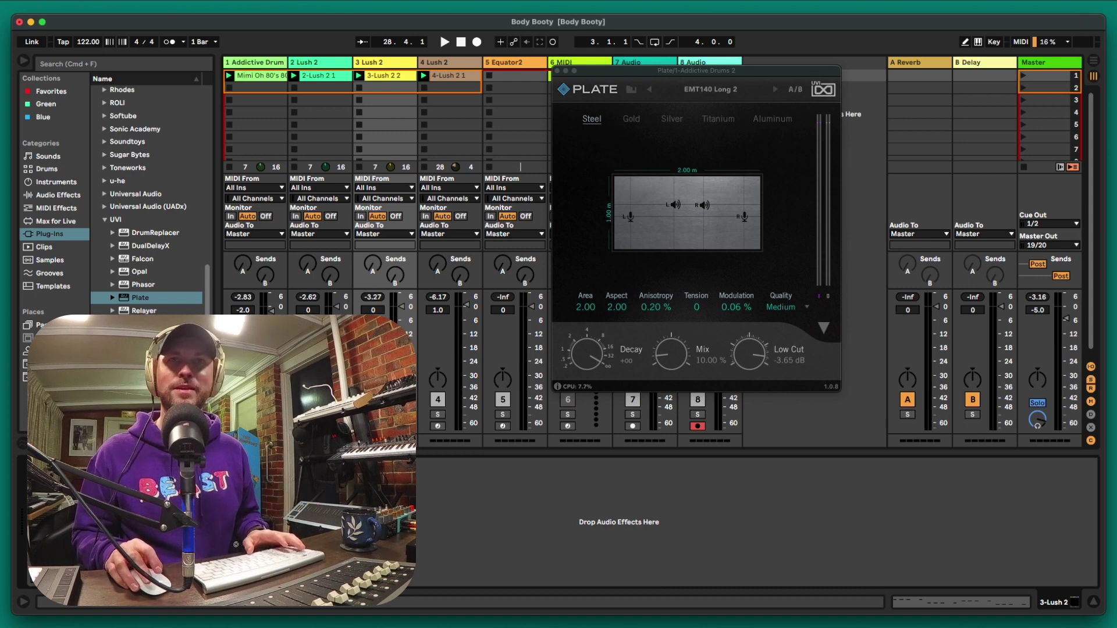
{"action": "key", "text": "space"}
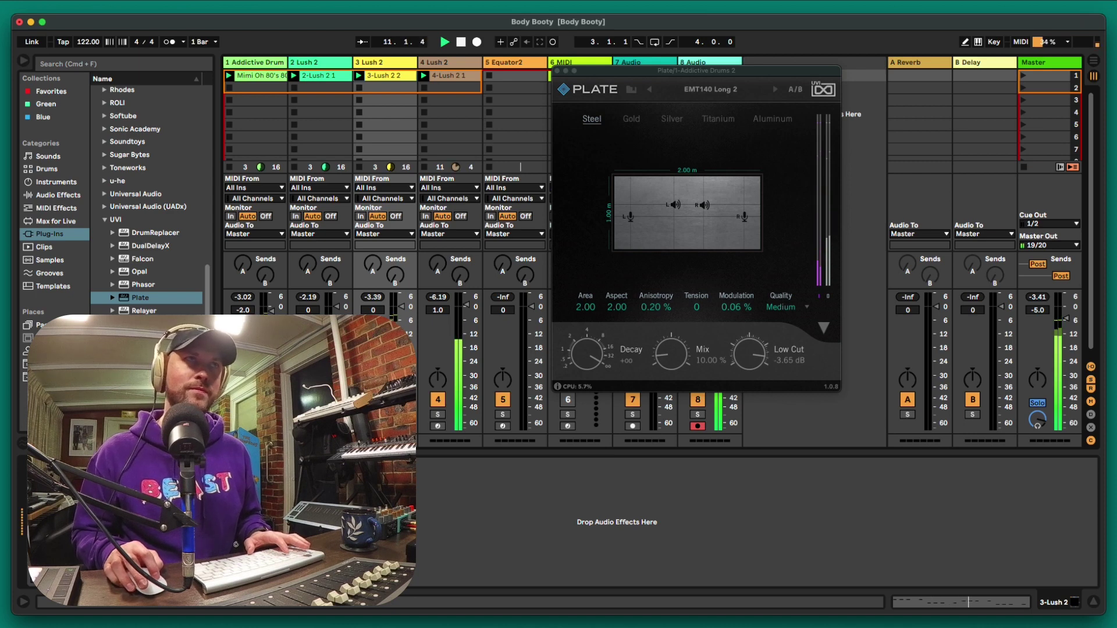
{"action": "left_click", "coordinate": [557, 70]}
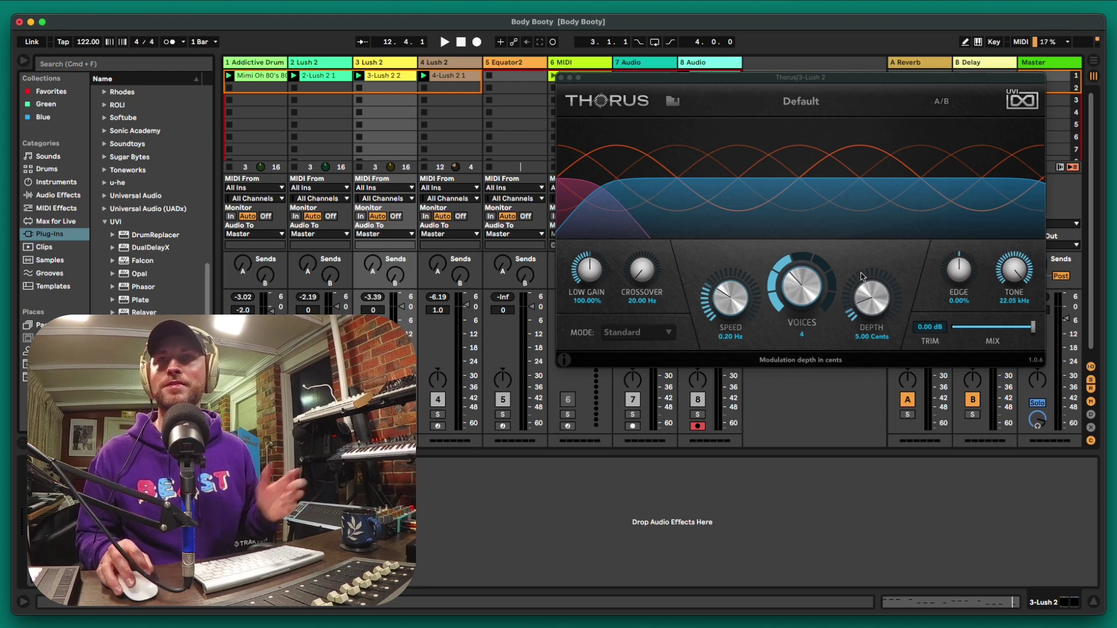
{"action": "left_click_drag", "start_coordinate": [884, 83], "coordinate": [709, 178]}
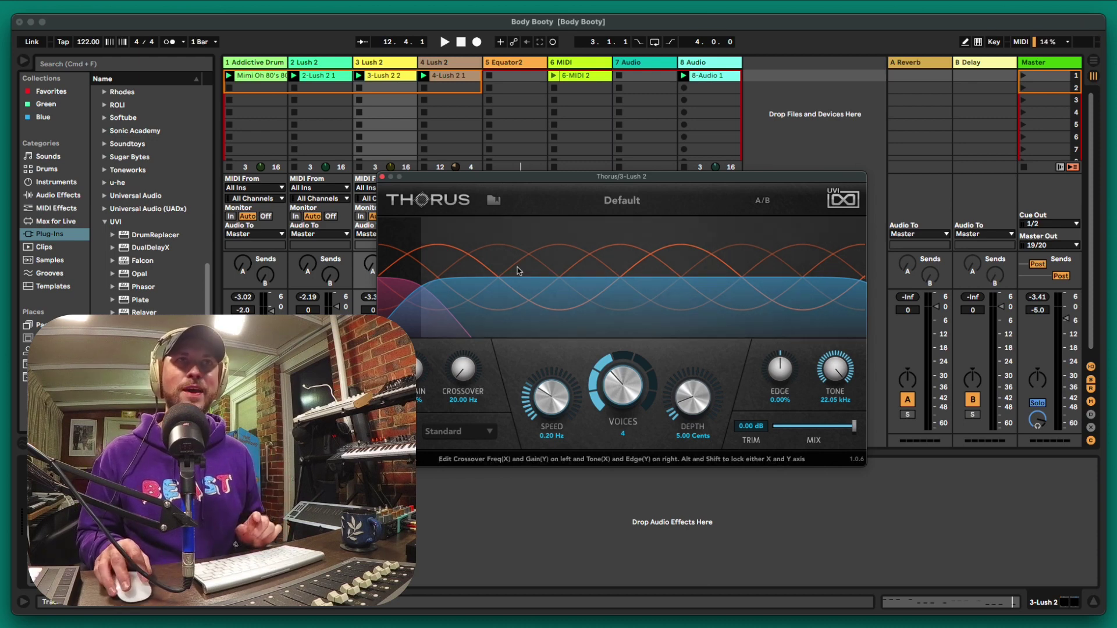
{"action": "left_click_drag", "start_coordinate": [569, 177], "coordinate": [616, 134]}
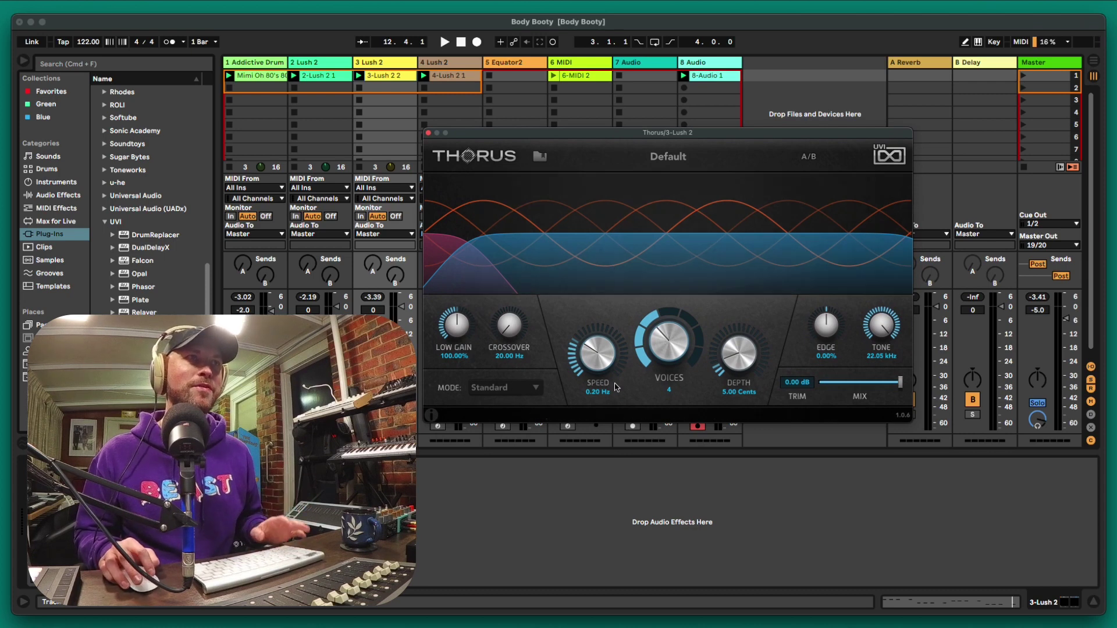
Start playback, audition Thorus's Doubleing preset, and settle on the For Bass preset.
{"action": "key", "text": "space"}
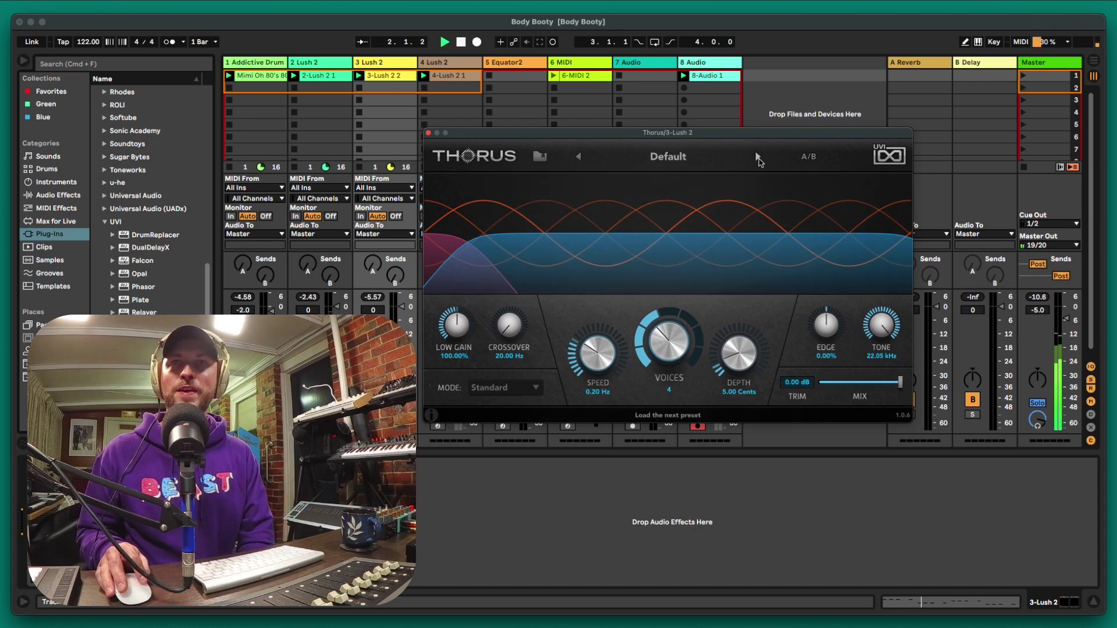
{"action": "left_click", "coordinate": [757, 157]}
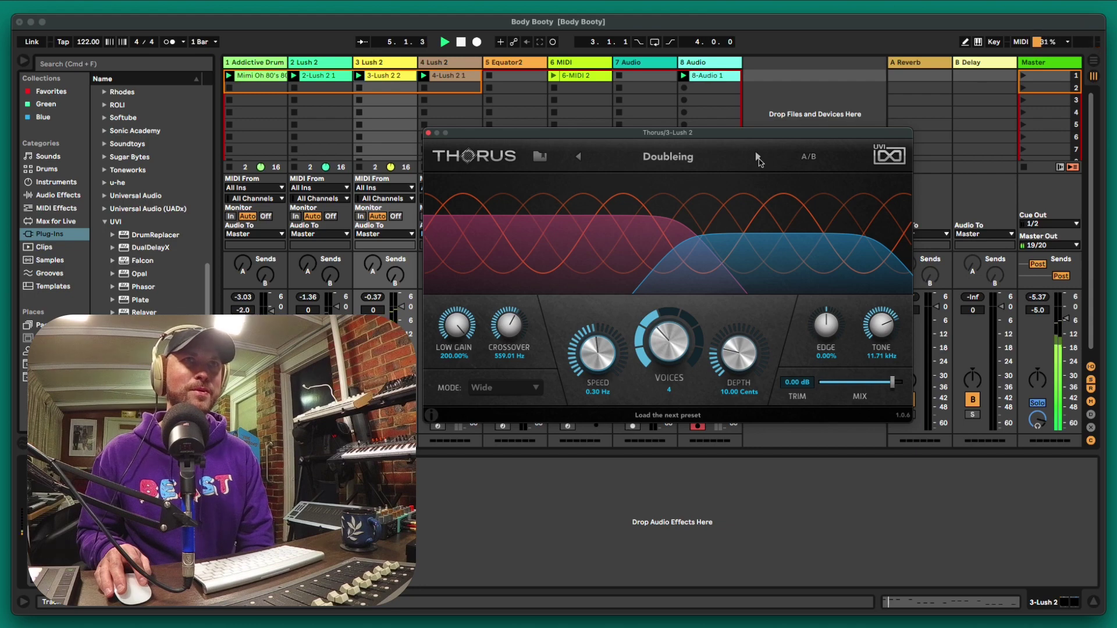
{"action": "left_click", "coordinate": [757, 157]}
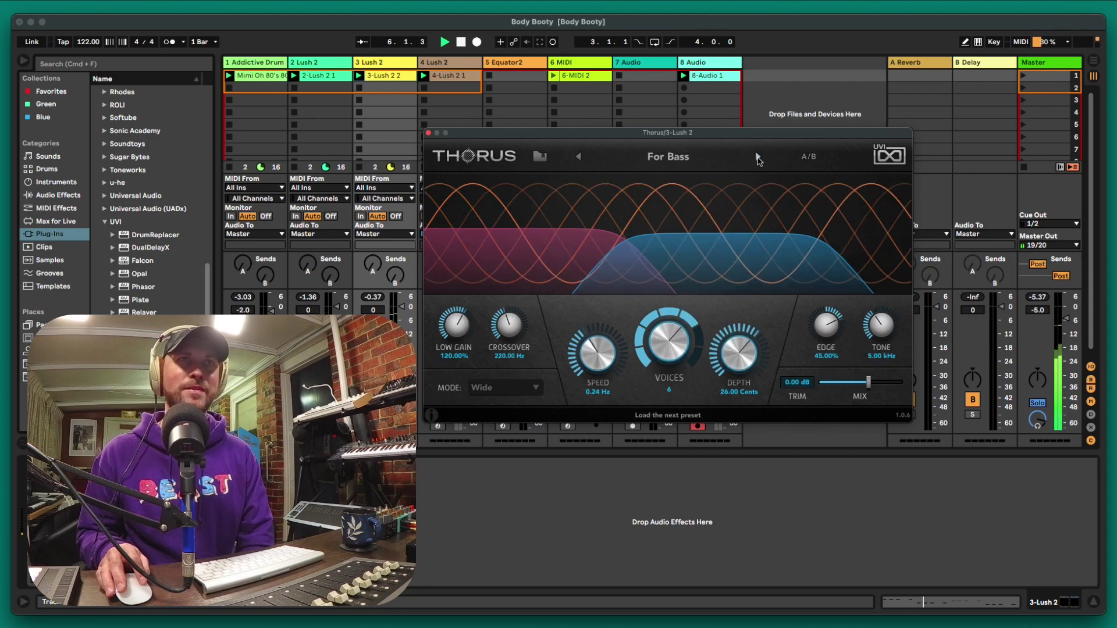
{"action": "left_click", "coordinate": [757, 157]}
{"action": "left_click", "coordinate": [578, 157]}
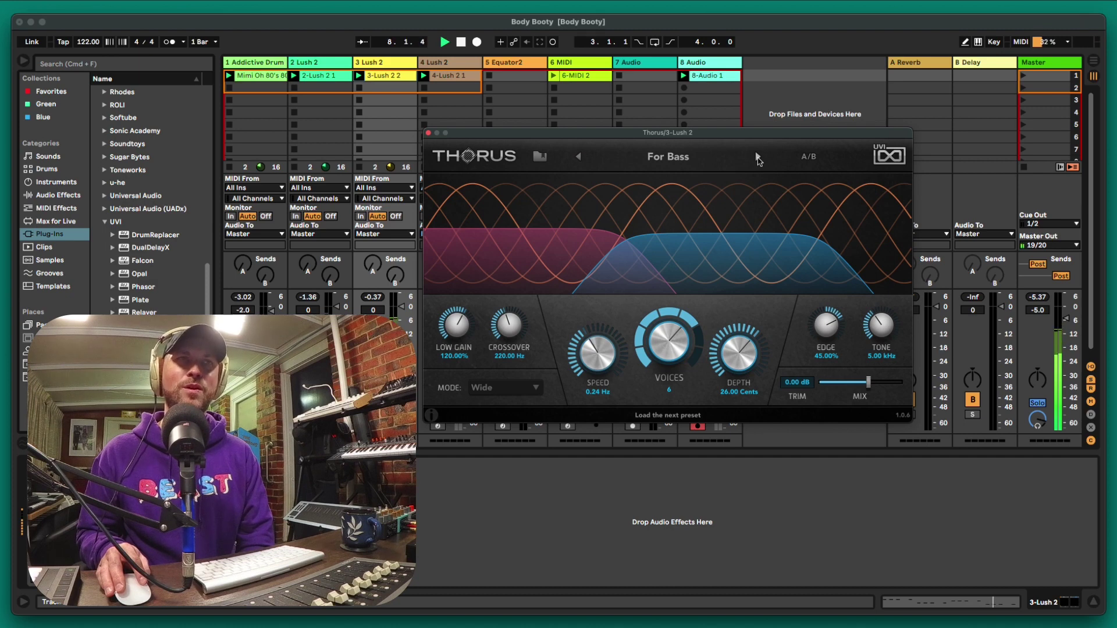
Set Thorus's Edge to 48.07%, Tone to 4.84 kHz and Depth to 29.62 cents, and stop playback.
{"action": "left_click_drag", "start_coordinate": [667, 334], "coordinate": [667, 343]}
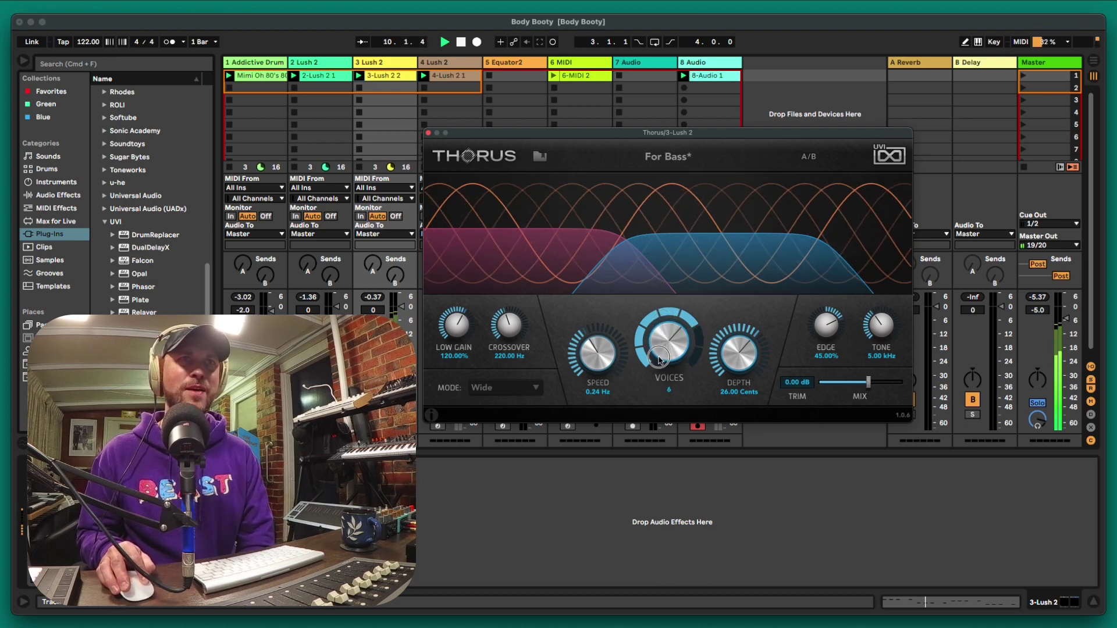
{"action": "left_click_drag", "start_coordinate": [826, 326], "coordinate": [880, 328]}
{"action": "mouse_move", "coordinate": [737, 354]}
{"action": "left_mouse_down"}
{"action": "mouse_move", "coordinate": [742, 329]}
{"action": "mouse_move", "coordinate": [742, 346]}
{"action": "left_mouse_up"}
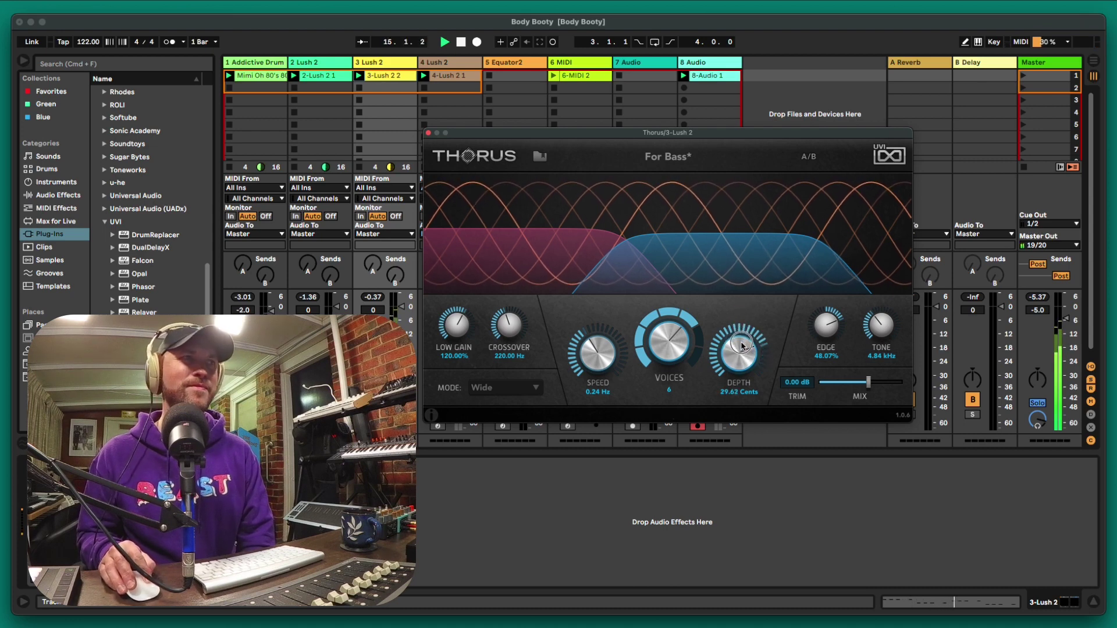
{"action": "left_click", "coordinate": [462, 479]}
{"action": "key", "text": "space"}
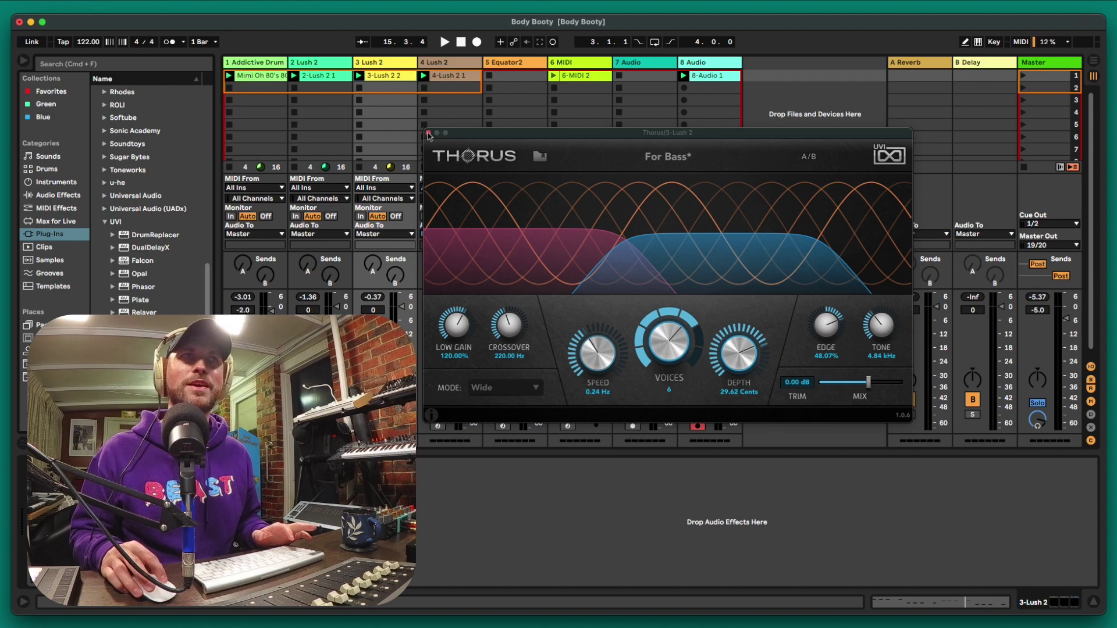
Close Thorus, load UVI's Rotary on the 3 Lush 2 track with its window moved clear, and start playback.
{"action": "left_click", "coordinate": [429, 133]}
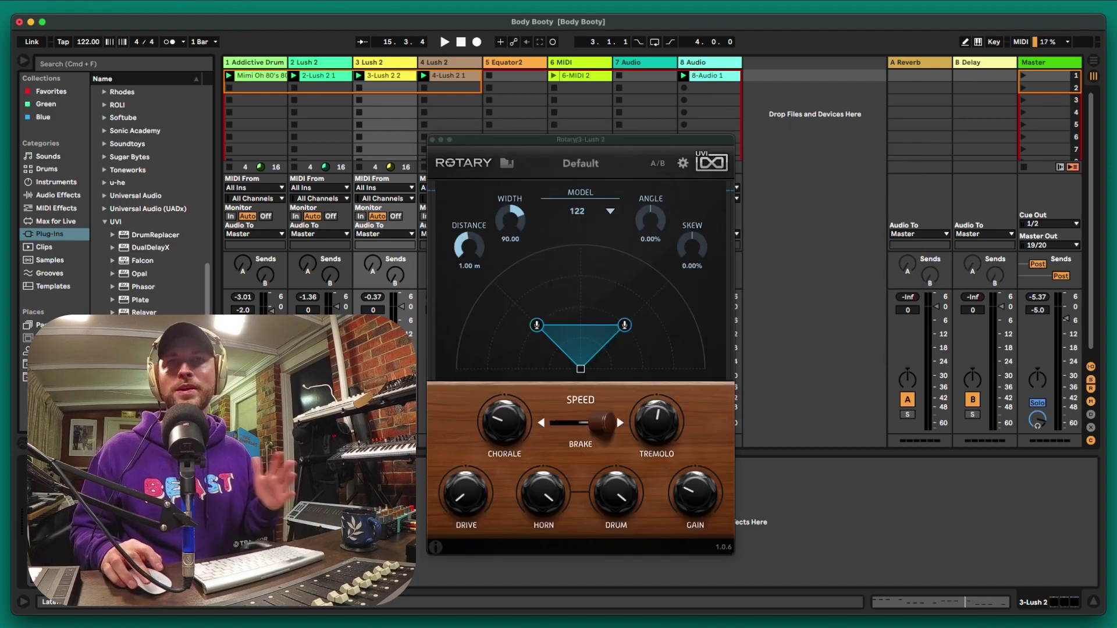
{"action": "left_click_drag", "start_coordinate": [614, 142], "coordinate": [672, 107]}
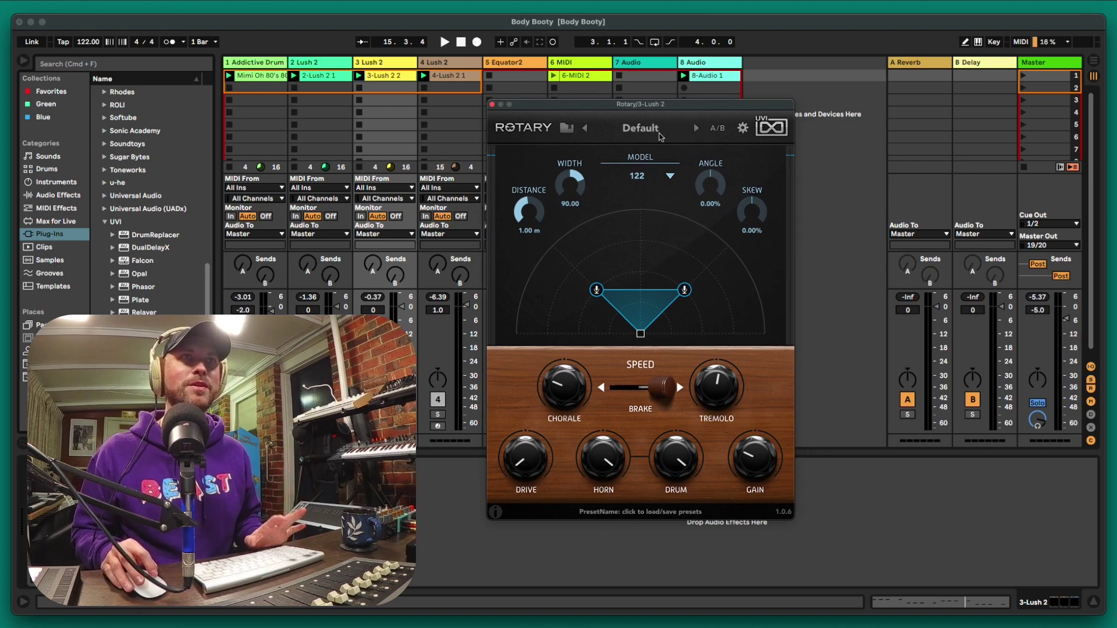
{"action": "key", "text": "space"}
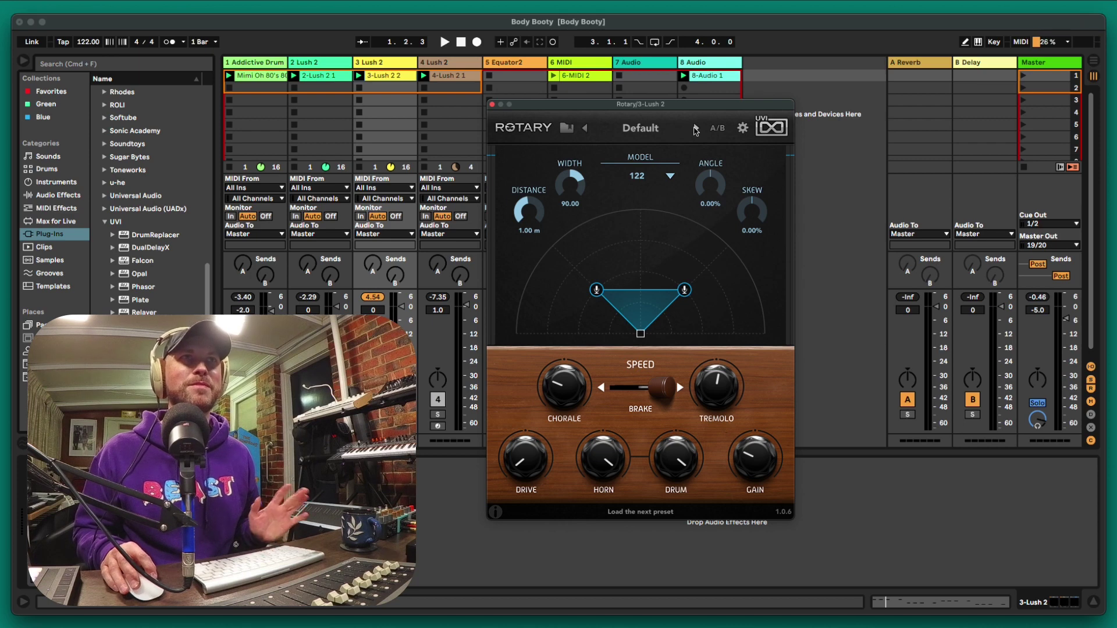
Audition Rotary's presets from Tremoloops through Driving and Think Dark to Very Molo.
{"action": "left_click", "coordinate": [696, 130]}
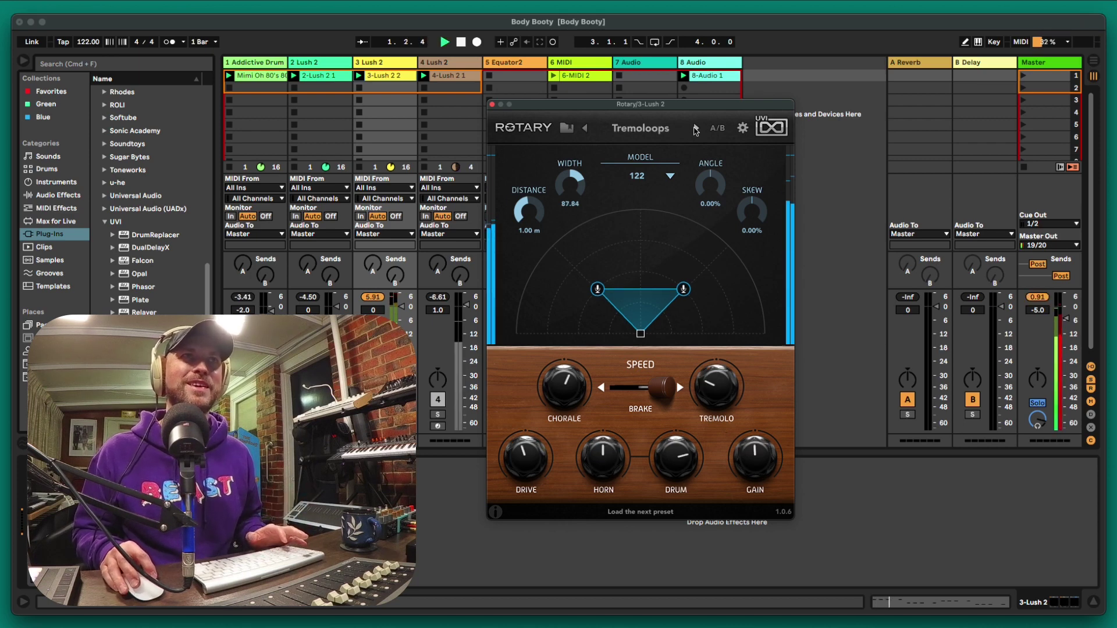
{"action": "left_click", "coordinate": [695, 130]}
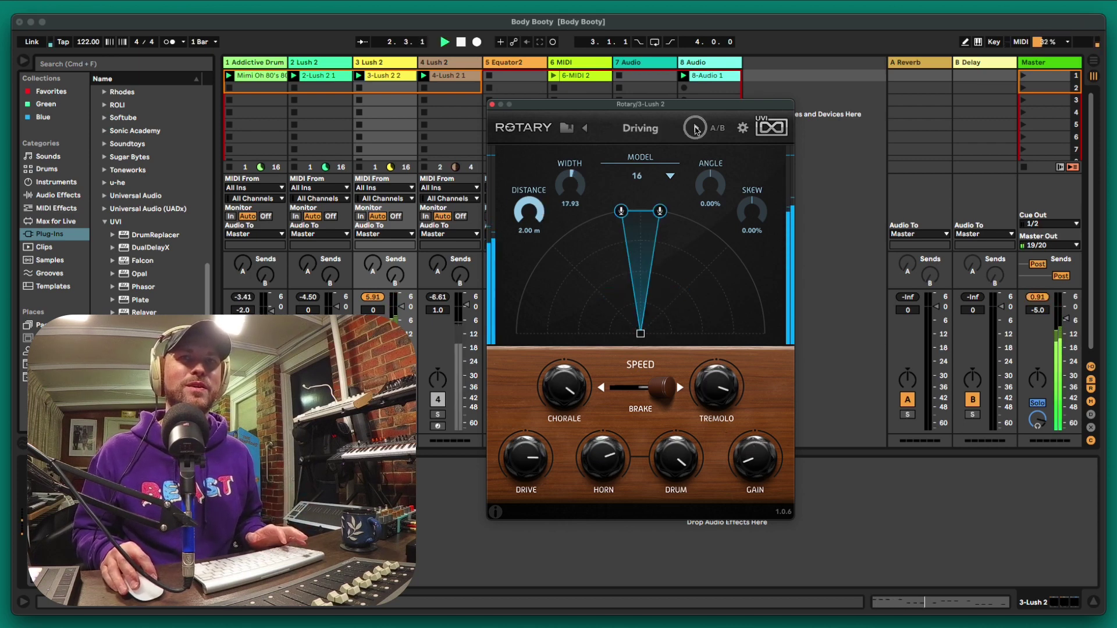
{"action": "left_click", "coordinate": [695, 130]}
{"action": "left_click", "coordinate": [695, 130]}
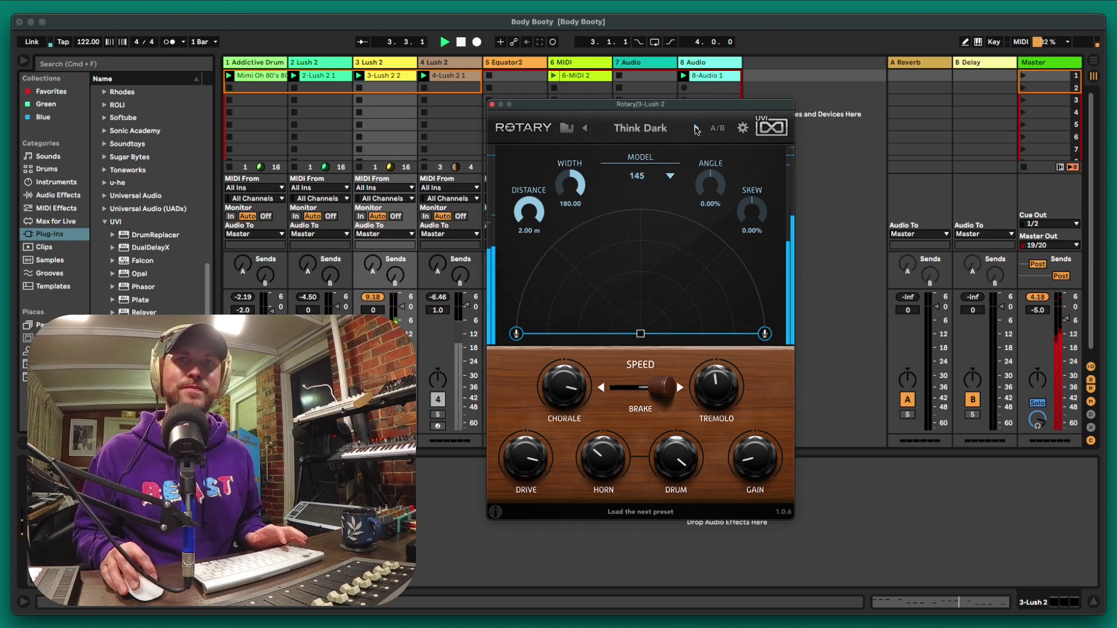
{"action": "left_click", "coordinate": [695, 131]}
{"action": "left_click", "coordinate": [696, 130]}
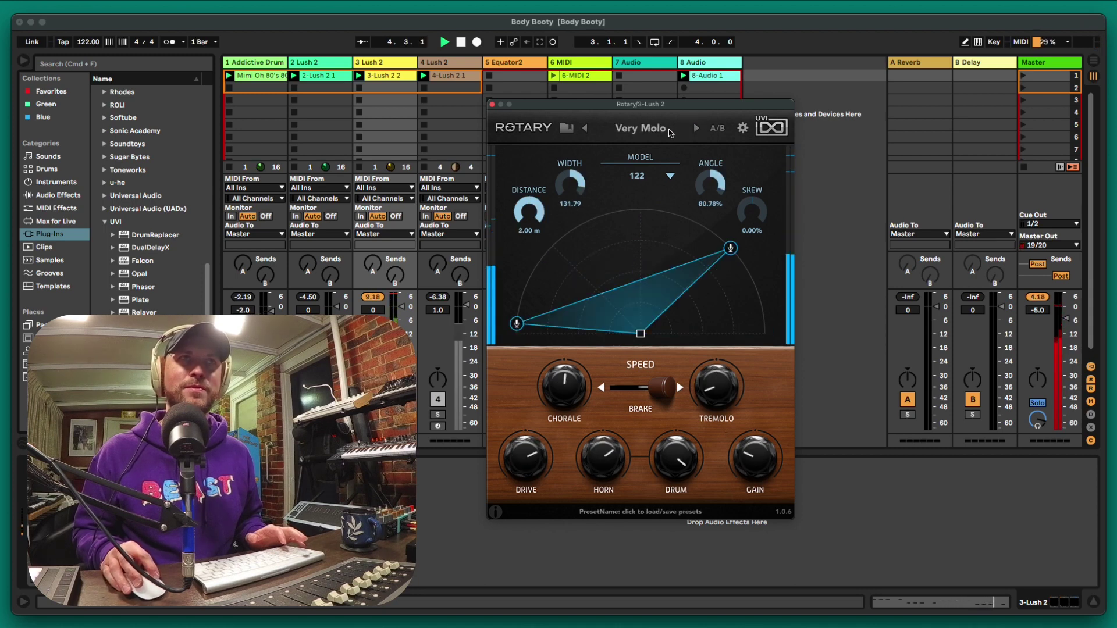
Load Rotary's Clavi Brake keyboard preset and switch the rotor speed from brake to the tremolo side.
{"action": "left_click", "coordinate": [640, 128]}
{"action": "mouse_move", "coordinate": [634, 211]}
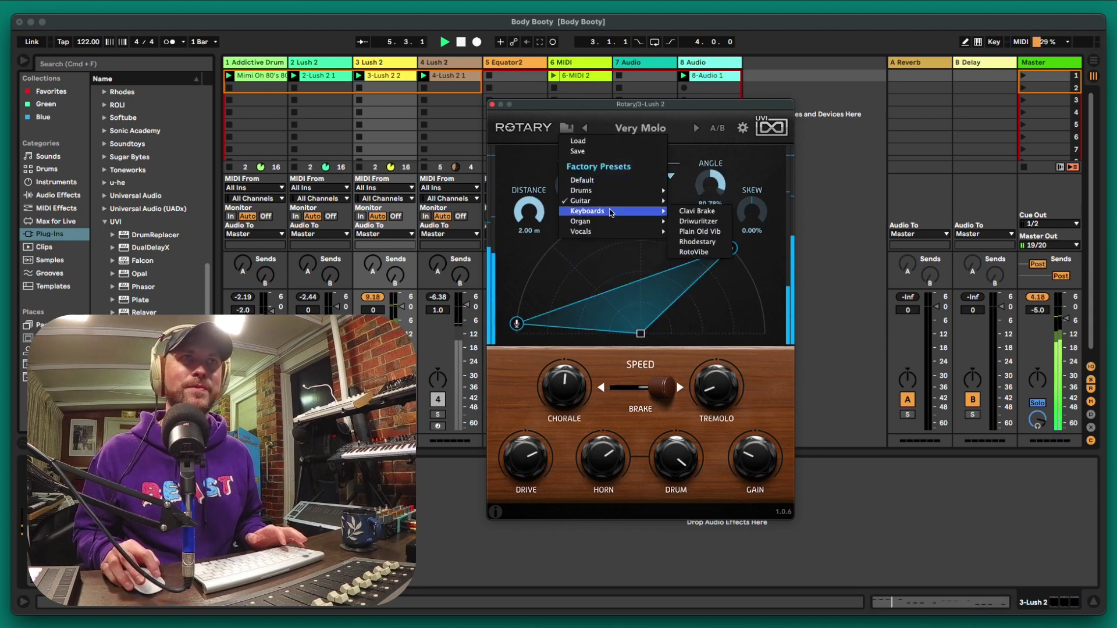
{"action": "left_click", "coordinate": [697, 211]}
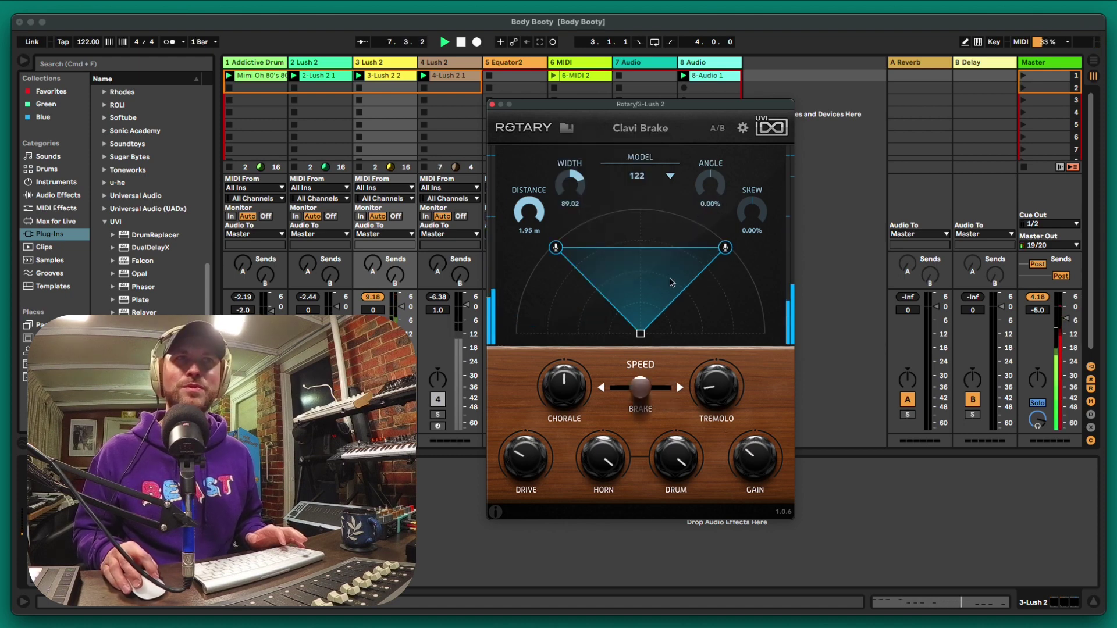
{"action": "left_click_drag", "start_coordinate": [650, 384], "coordinate": [662, 387]}
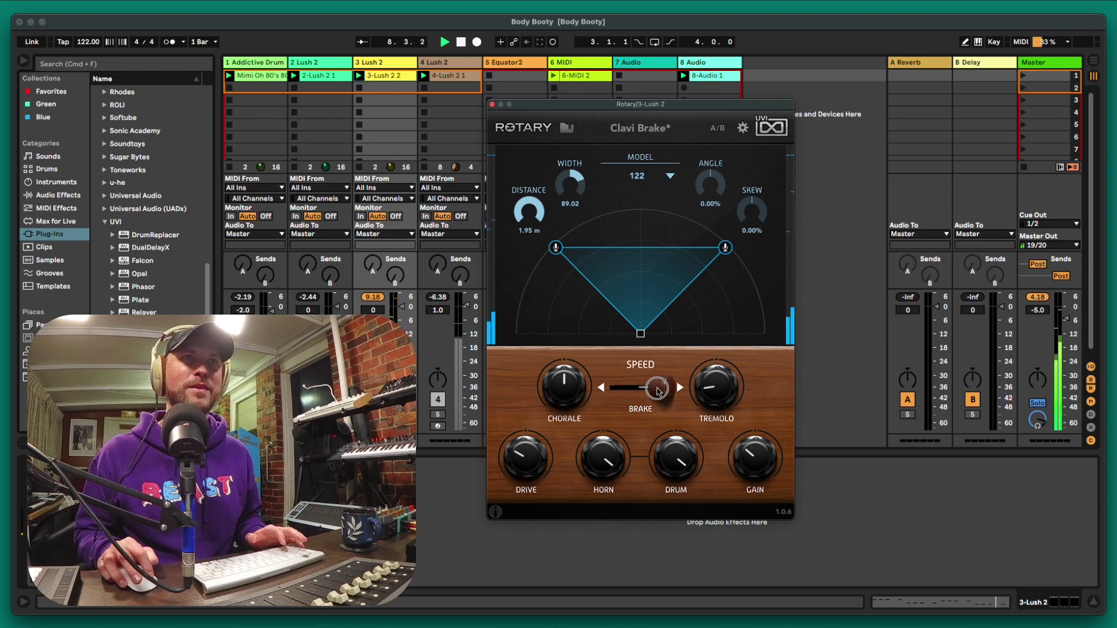
Audition Rotary's Driwurlitzer, Plain Old Vib and RotoVibe presets, settle on Honry Tails, and raise its Drive to about 42%.
{"action": "left_click", "coordinate": [695, 128]}
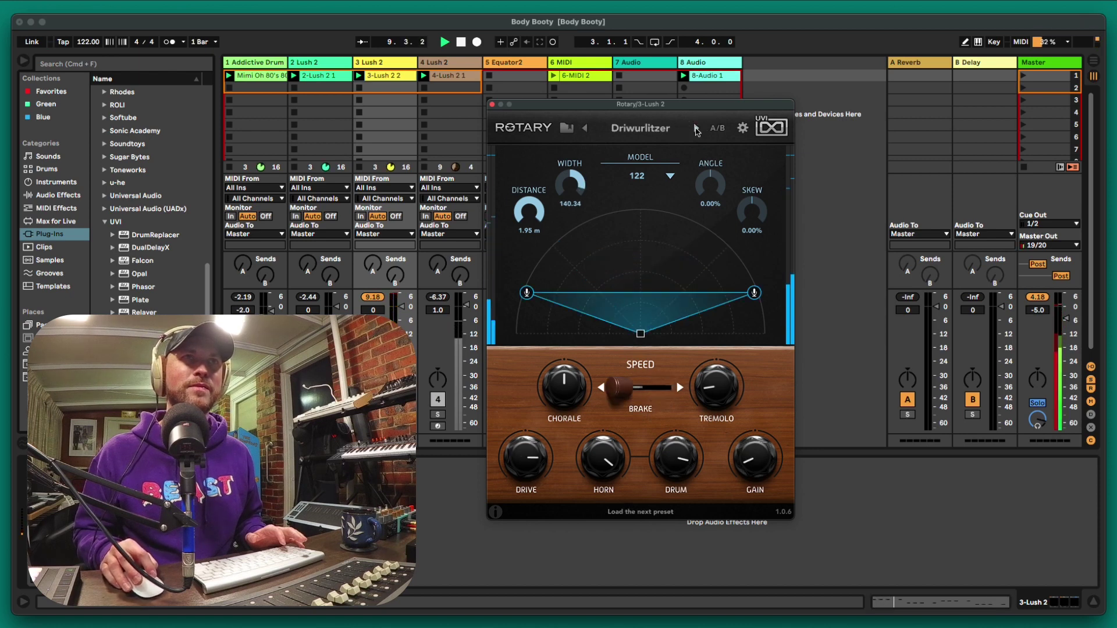
{"action": "left_click", "coordinate": [695, 128]}
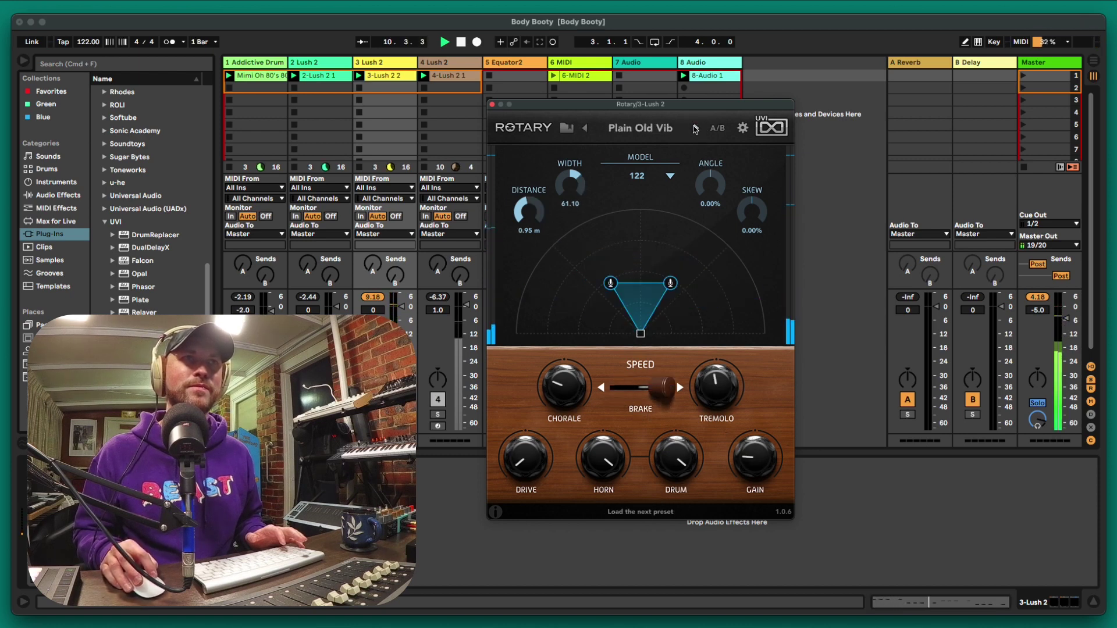
{"action": "left_click", "coordinate": [695, 129]}
{"action": "left_click", "coordinate": [693, 128]}
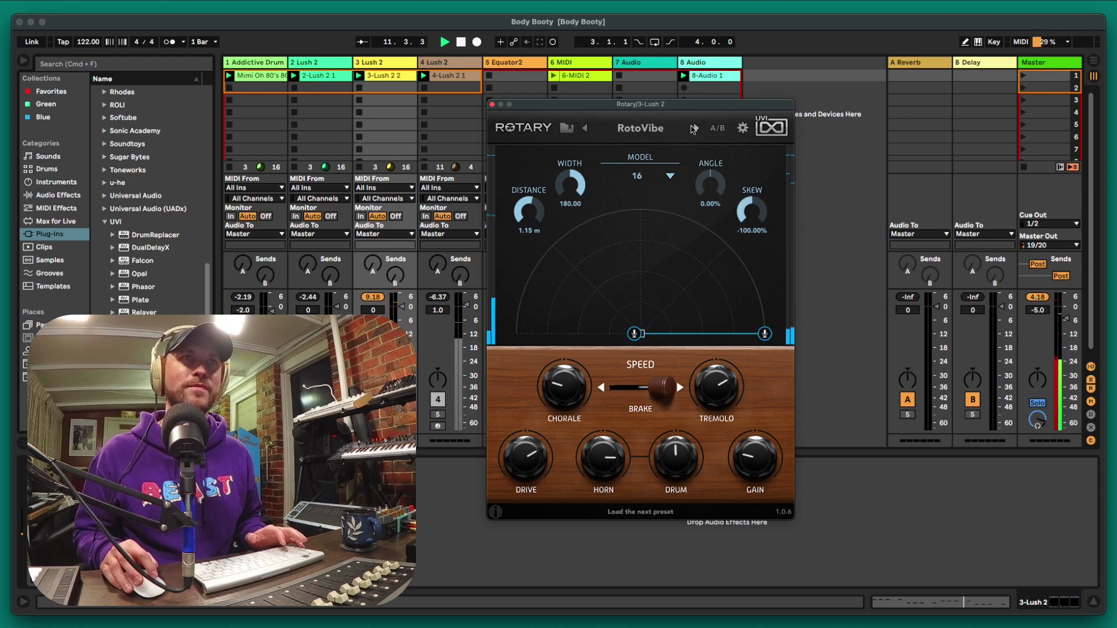
{"action": "left_click", "coordinate": [694, 129]}
{"action": "left_click", "coordinate": [694, 128]}
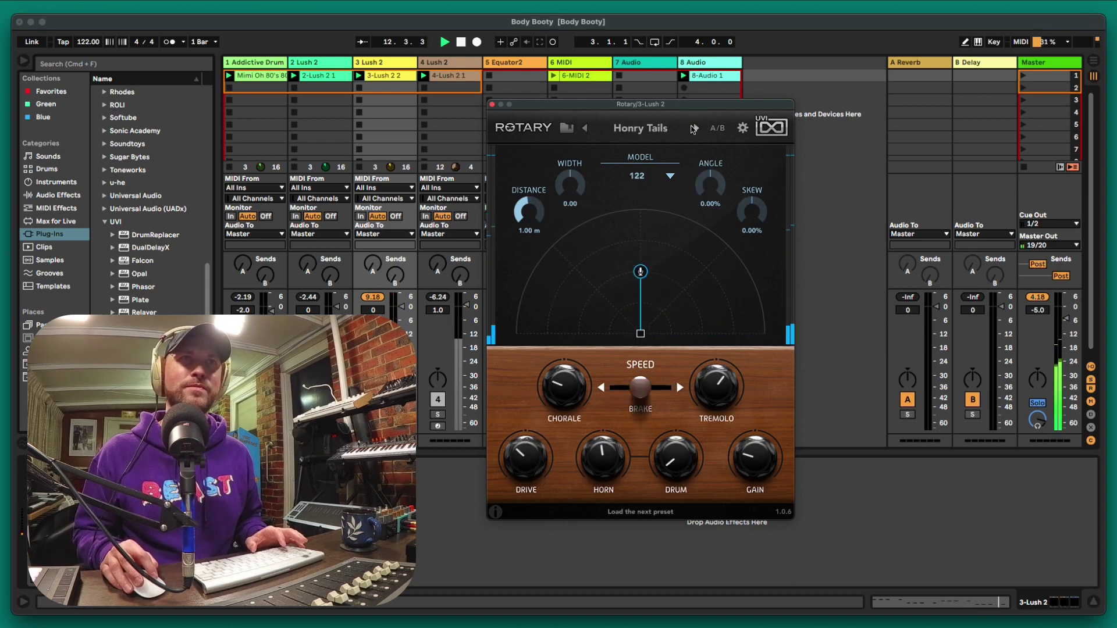
{"action": "left_click", "coordinate": [694, 129]}
{"action": "left_click", "coordinate": [587, 128]}
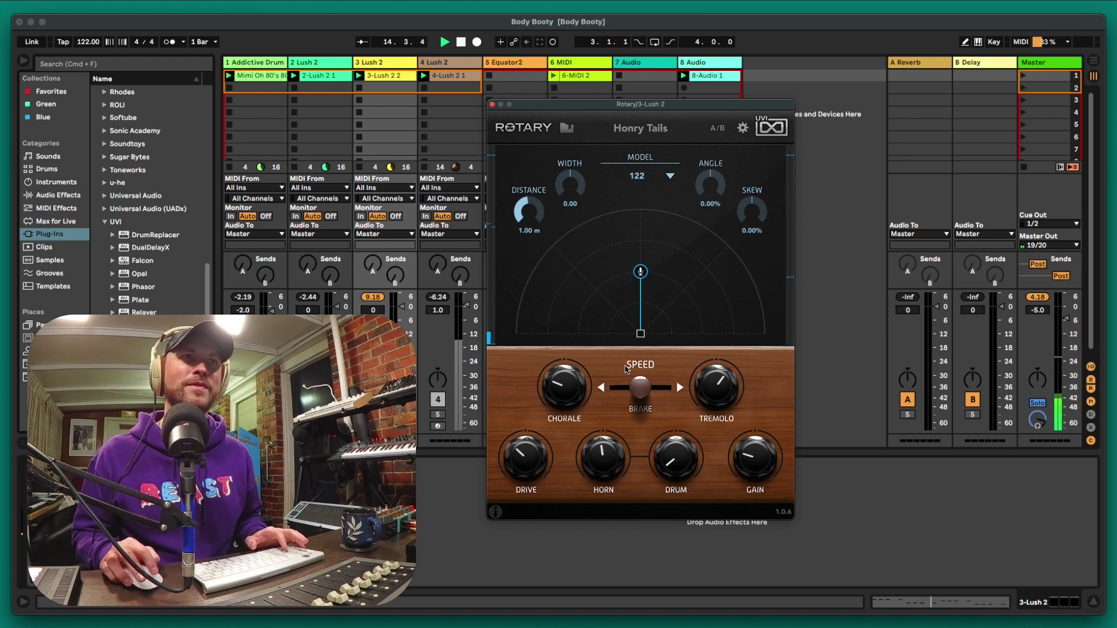
{"action": "left_click_drag", "start_coordinate": [525, 456], "coordinate": [525, 444]}
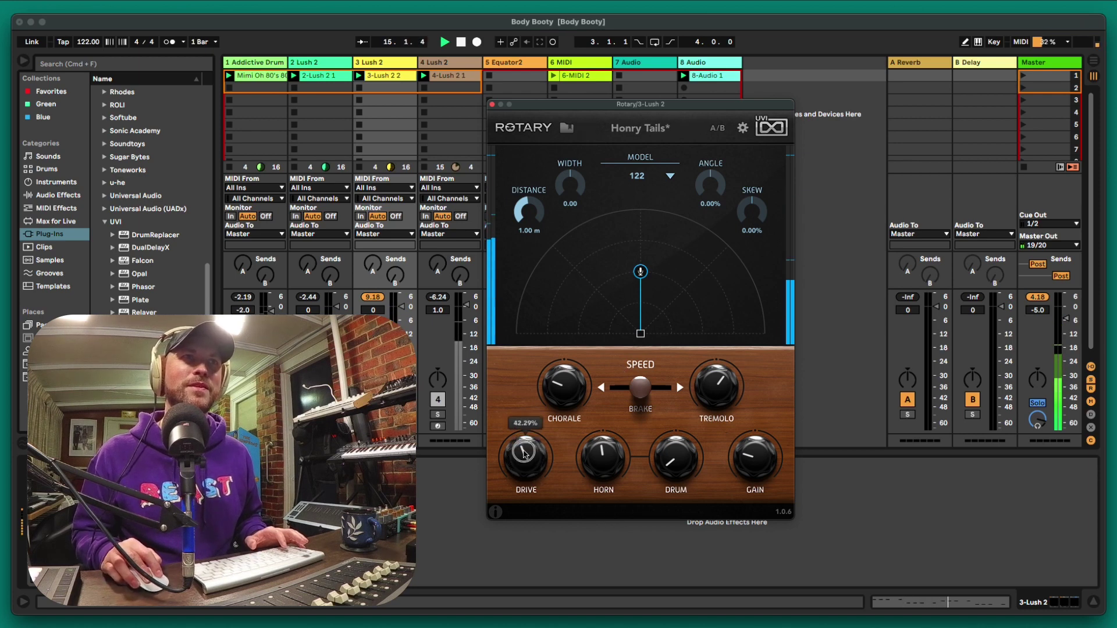
Audition Rotary's Monorgan 1 and Monorgan 2 presets, replaying the song briefly with Monorgan 2.
{"action": "left_click", "coordinate": [695, 129]}
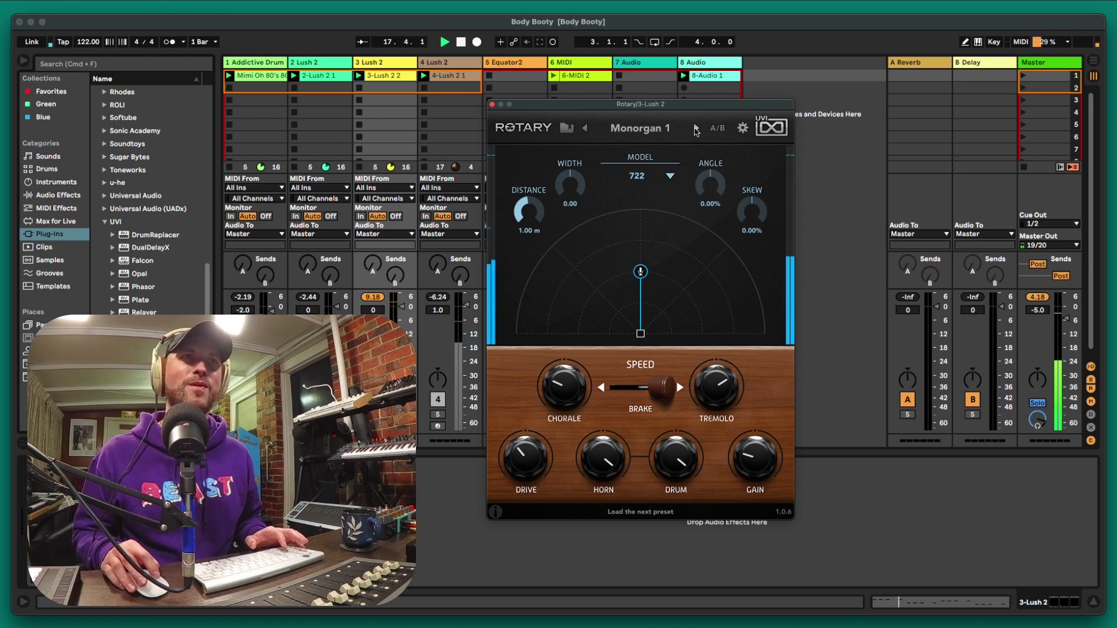
{"action": "left_click", "coordinate": [696, 129]}
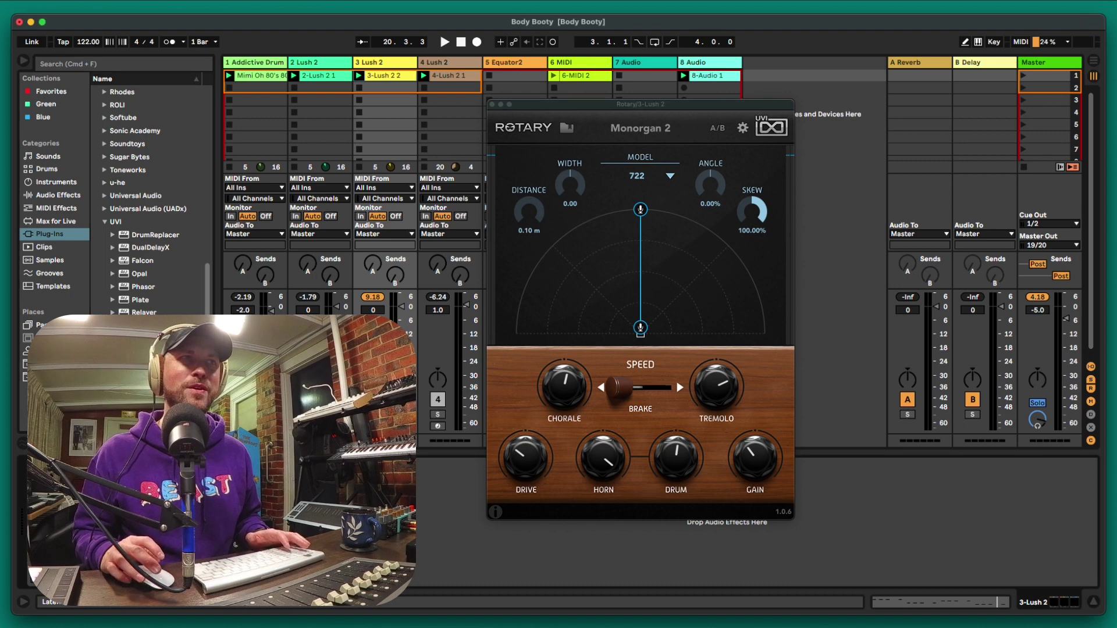
{"action": "key", "text": "space"}
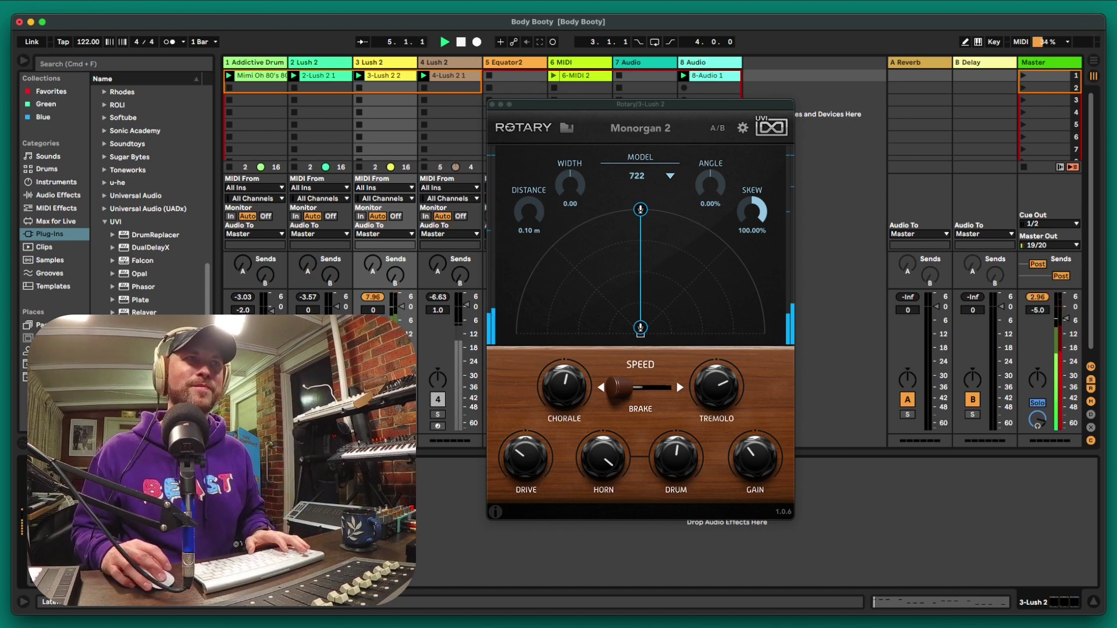
{"action": "key", "text": "space"}
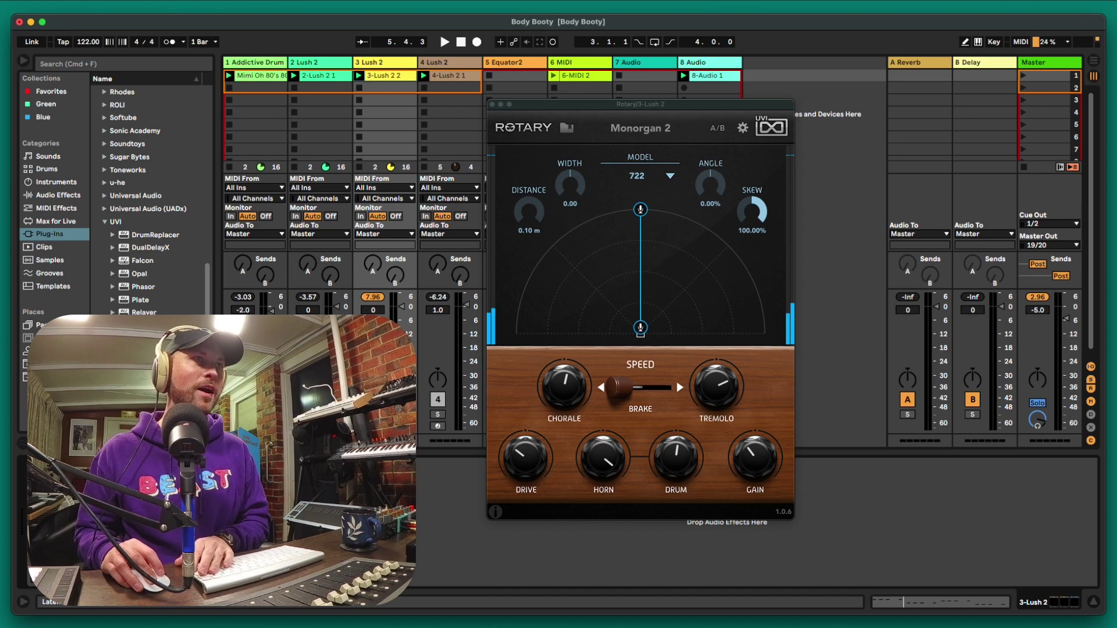
Remove Rotary from the 3 Lush 2 track, load UVI's DualDelayX there, and reposition its window.
{"action": "key", "text": "Delete"}
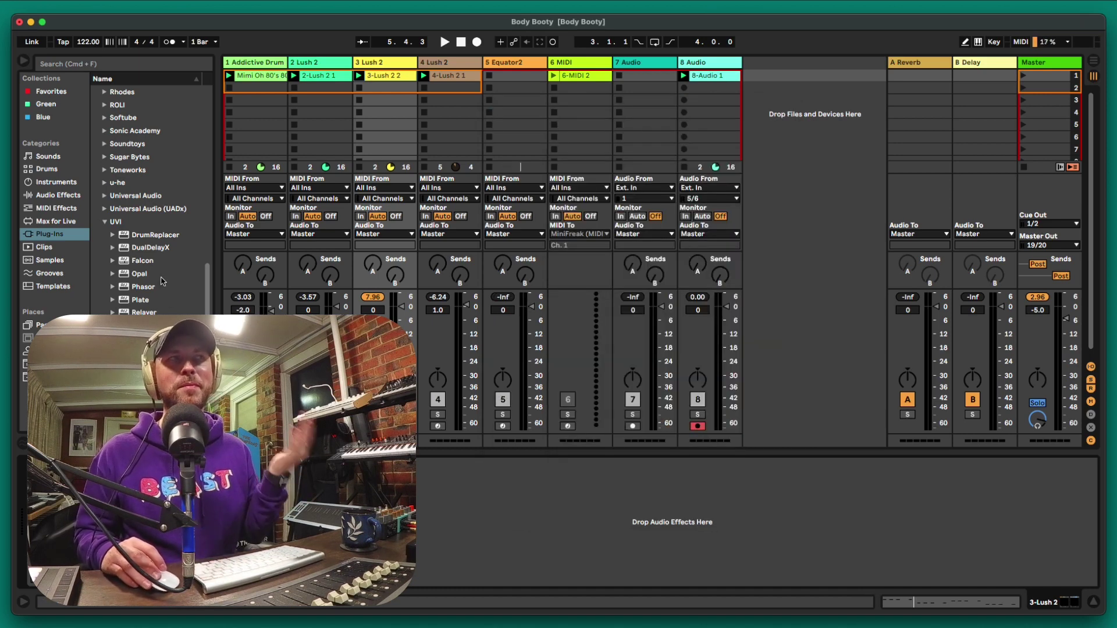
{"action": "left_click", "coordinate": [148, 250]}
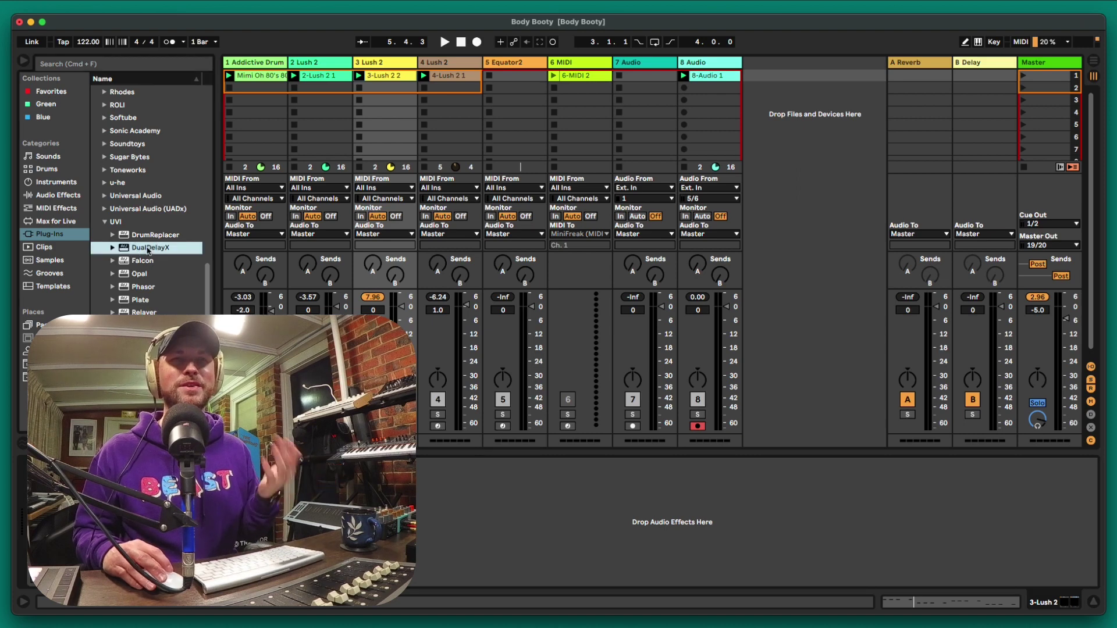
{"action": "scroll", "coordinate": [148, 249], "scroll_direction": "up", "scroll_amount": 1}
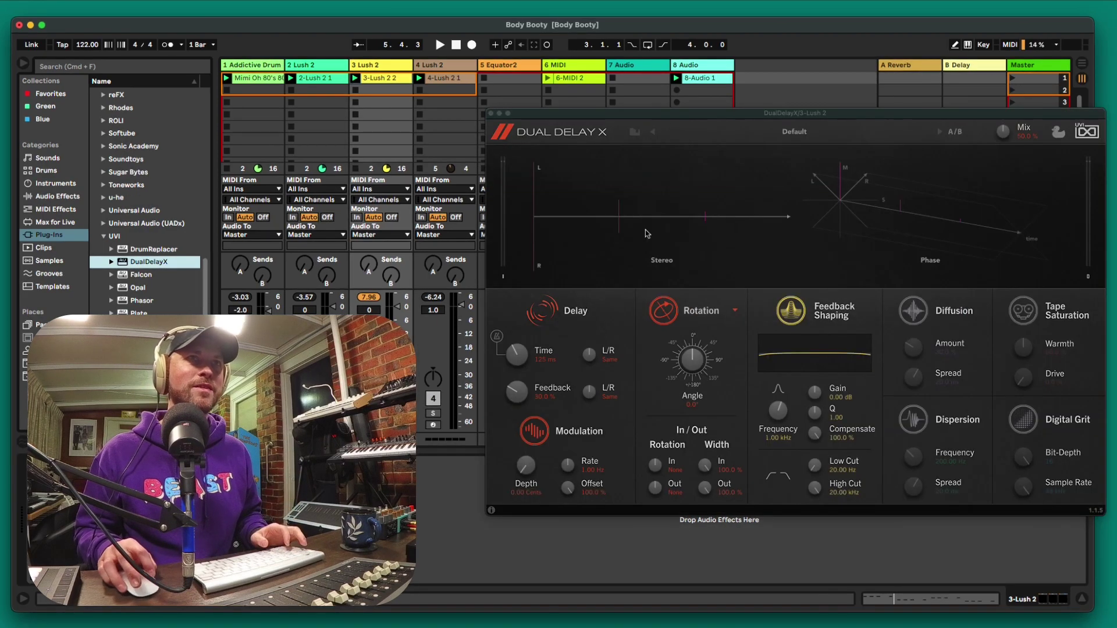
{"action": "left_click_drag", "start_coordinate": [698, 112], "coordinate": [622, 115]}
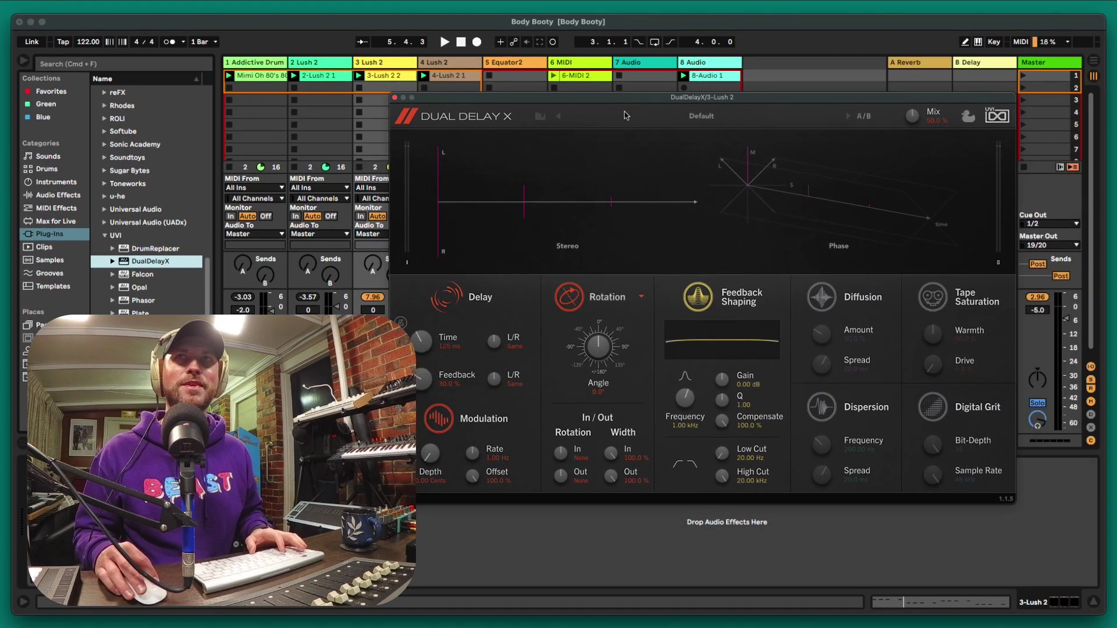
Audition Dual Delay X's presets from Basic Mono 08 through Basic Stereo and Dual 45 Rotation to Dual Reverb Diffusion while the song plays.
{"action": "left_click", "coordinate": [848, 117]}
{"action": "left_click", "coordinate": [848, 116]}
{"action": "left_click", "coordinate": [848, 117]}
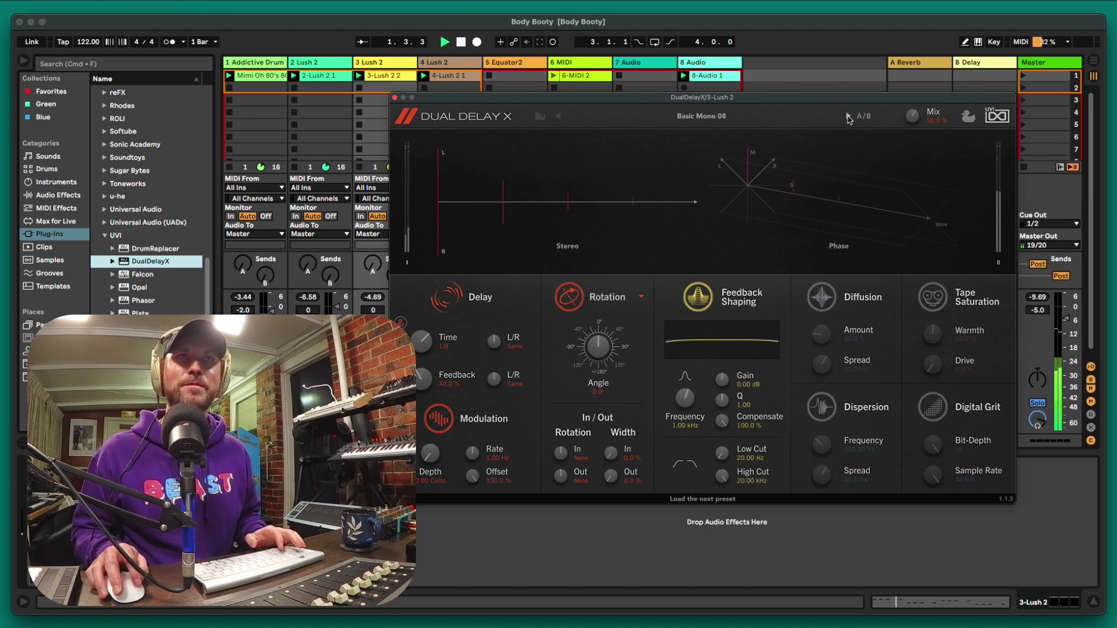
{"action": "left_click", "coordinate": [849, 117]}
{"action": "left_click", "coordinate": [850, 118]}
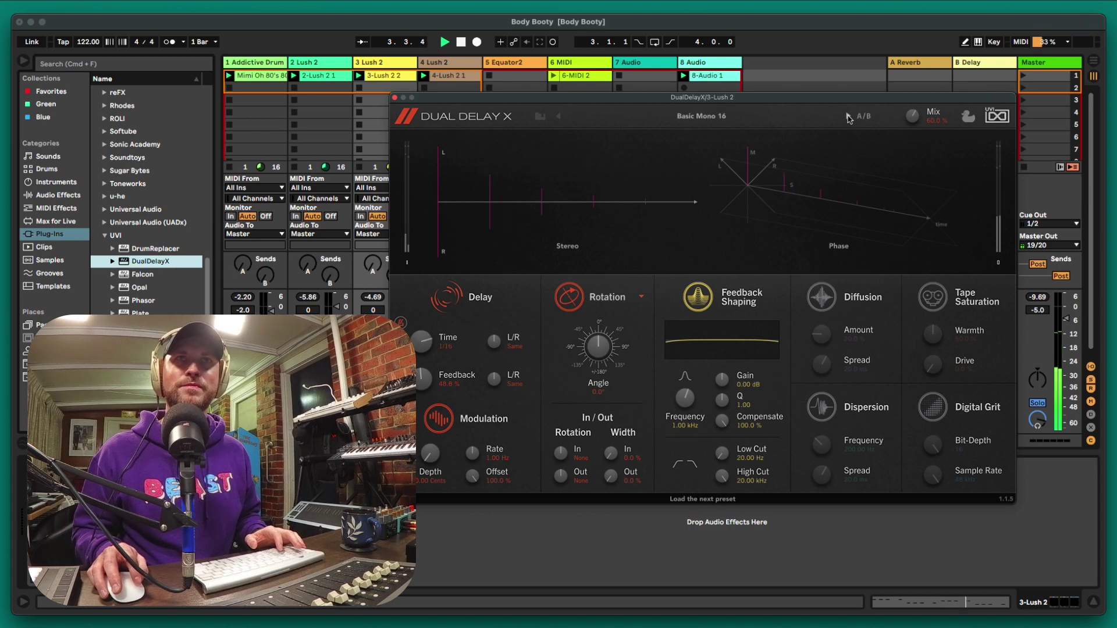
{"action": "left_click", "coordinate": [848, 116]}
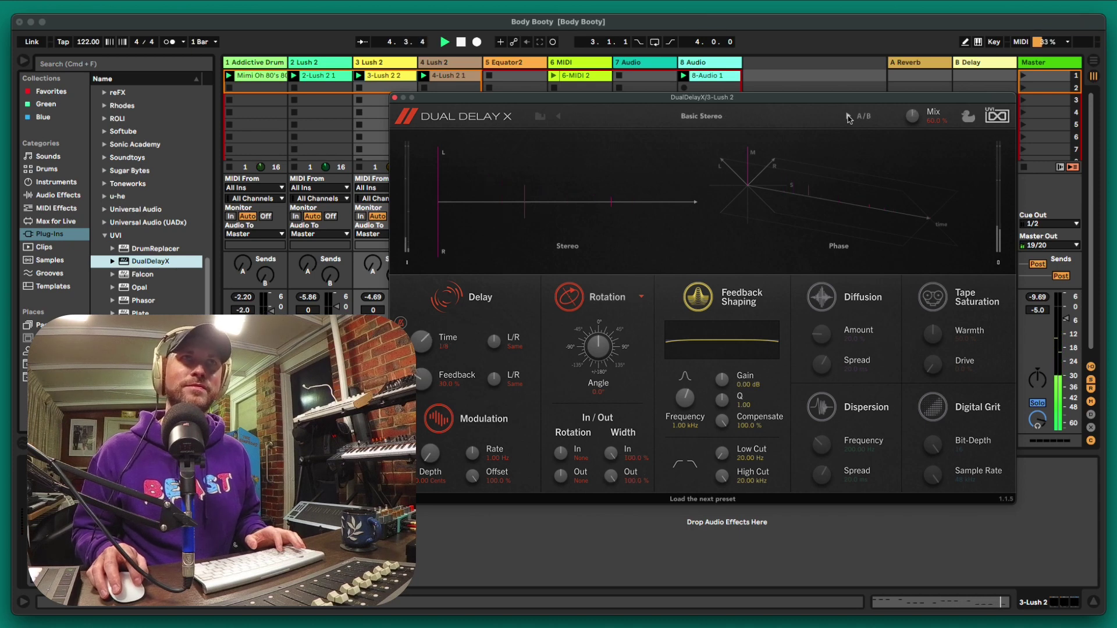
{"action": "left_click", "coordinate": [848, 117]}
{"action": "left_click", "coordinate": [848, 116]}
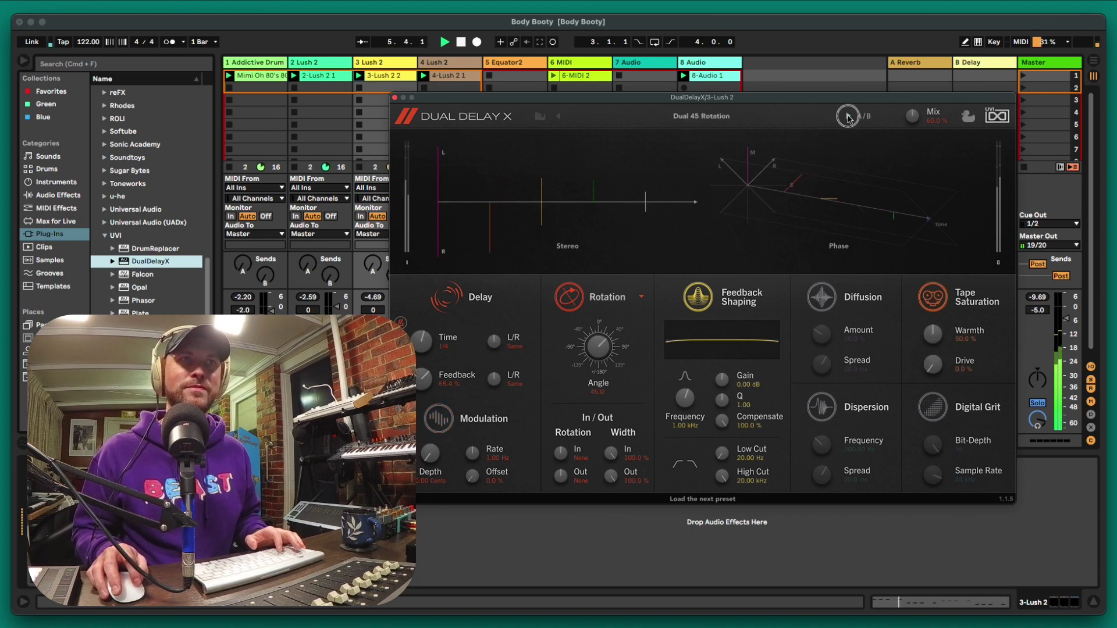
{"action": "left_click", "coordinate": [848, 116]}
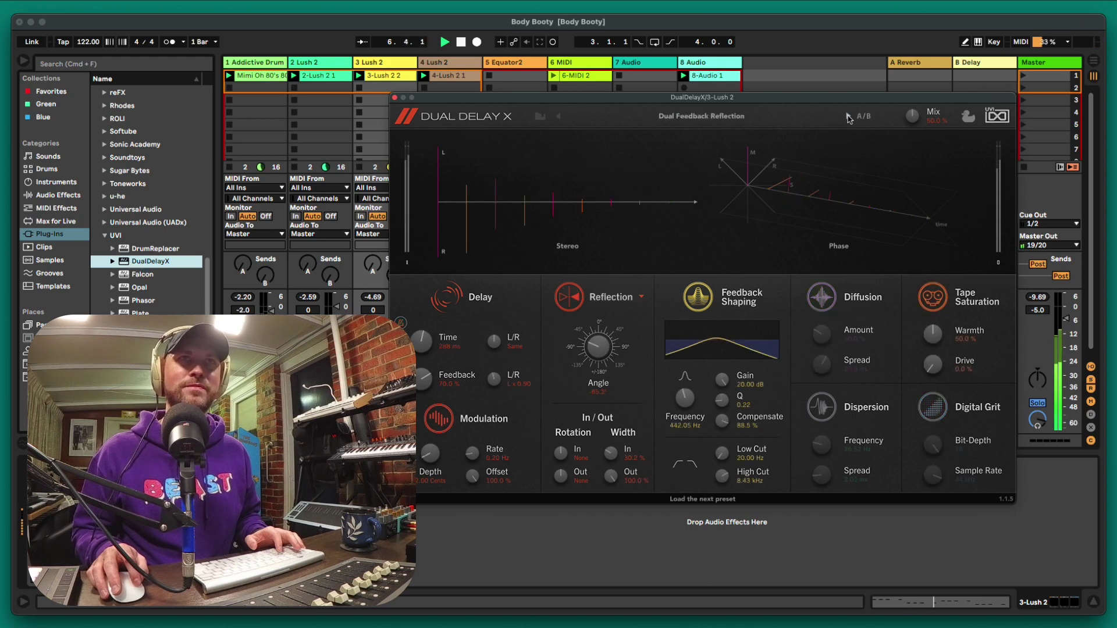
{"action": "left_click", "coordinate": [849, 116]}
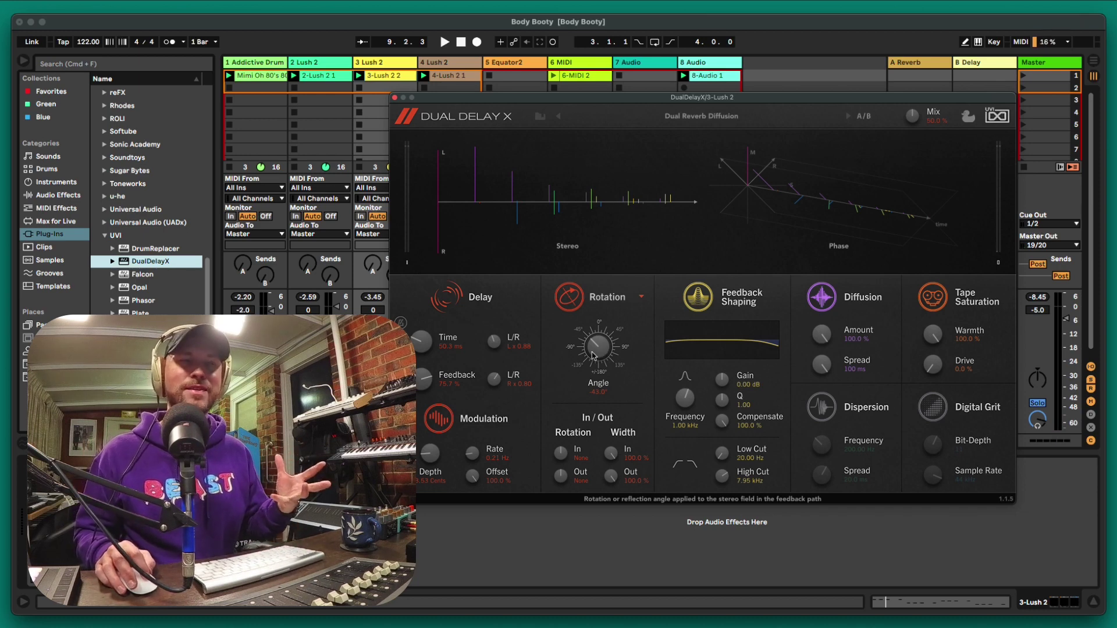
Replay the song, turn the Rotation angle to about 72°, and enable Digital Grit with a Bit-Depth of 10.
{"action": "key", "text": "space"}
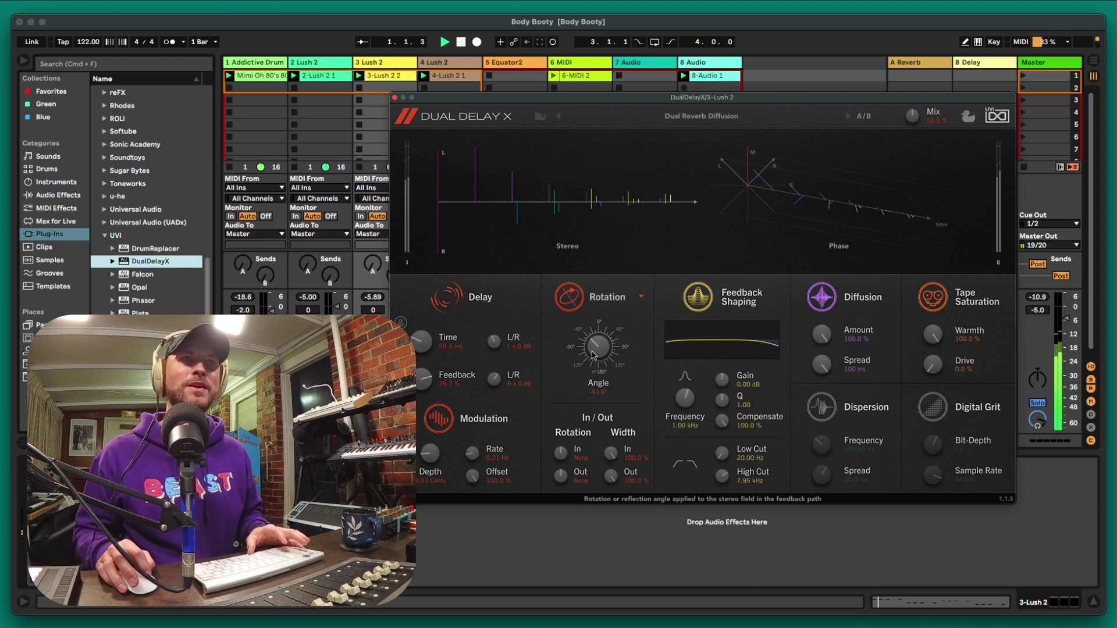
{"action": "left_click_drag", "start_coordinate": [594, 355], "coordinate": [622, 309]}
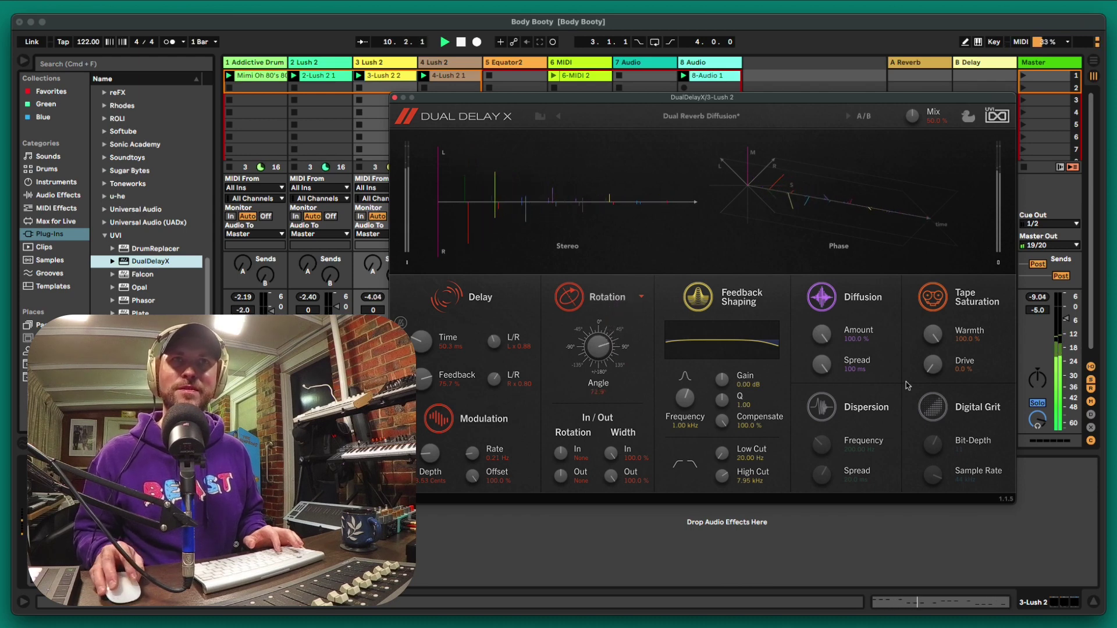
{"action": "left_click", "coordinate": [942, 414]}
{"action": "left_click_drag", "start_coordinate": [945, 455], "coordinate": [932, 418]}
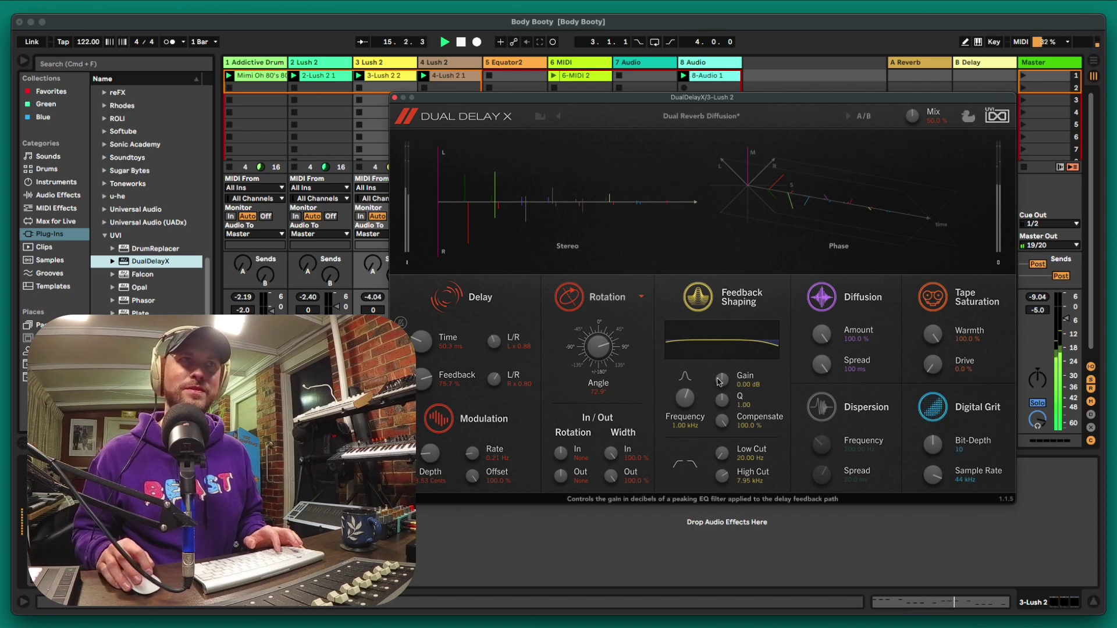
Return Dual Delay X to the Basic Mono 08 preset, comparing it with Basic Mono 16, and lower its Mix to about 19%.
{"action": "left_click", "coordinate": [559, 117]}
{"action": "left_click", "coordinate": [558, 117]}
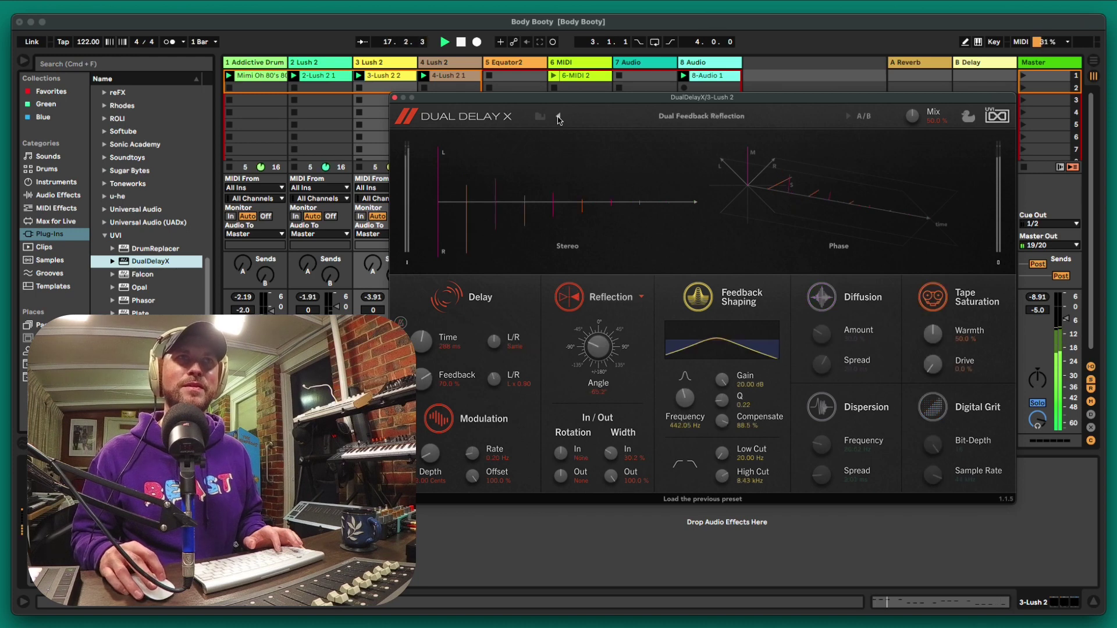
{"action": "left_click", "coordinate": [558, 117]}
{"action": "left_click", "coordinate": [559, 117]}
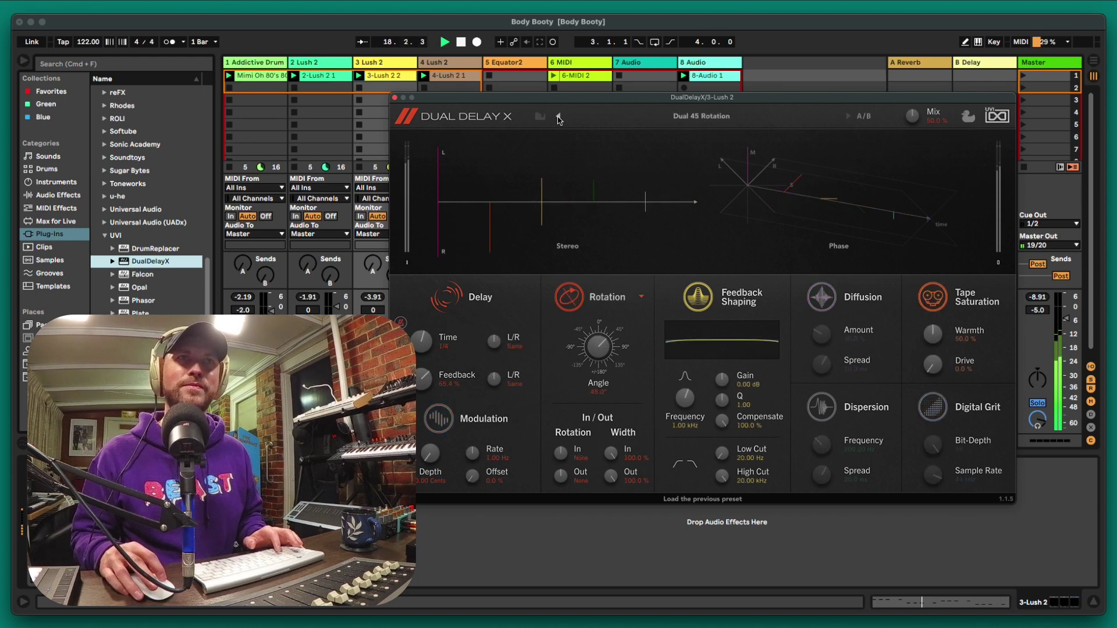
{"action": "left_click", "coordinate": [559, 117]}
{"action": "left_click", "coordinate": [559, 117]}
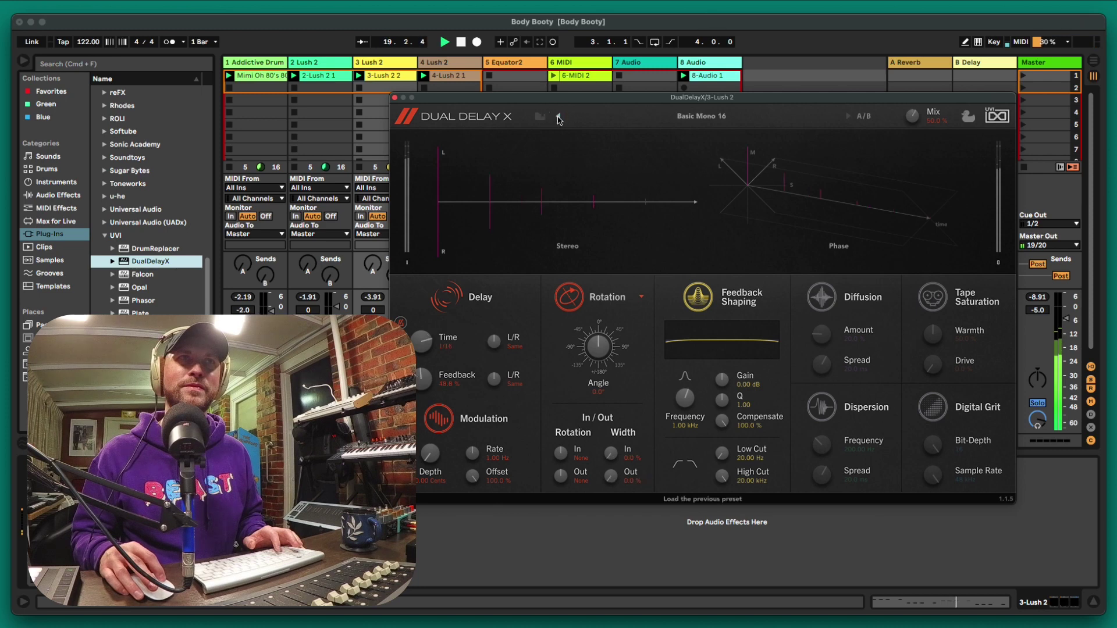
{"action": "left_click", "coordinate": [559, 117]}
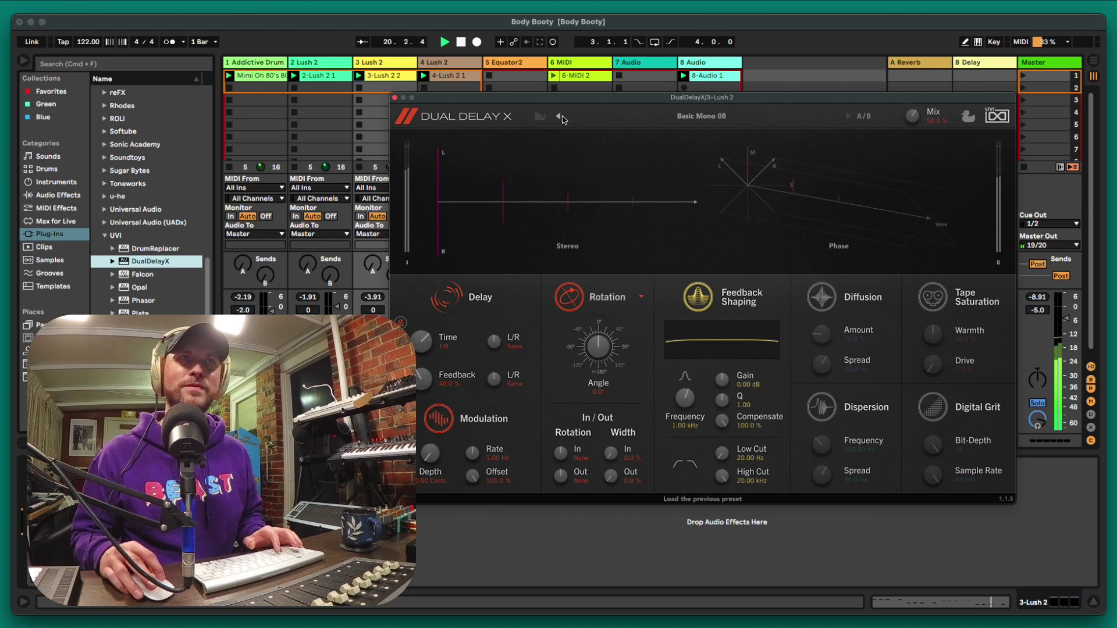
{"action": "left_click", "coordinate": [847, 116]}
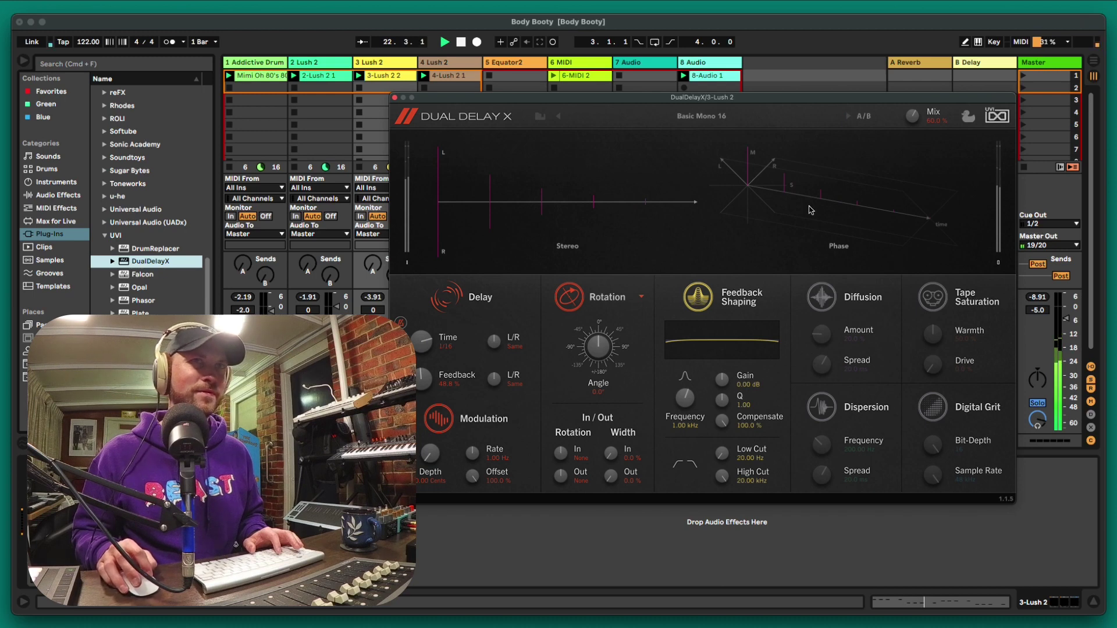
{"action": "left_click", "coordinate": [559, 118]}
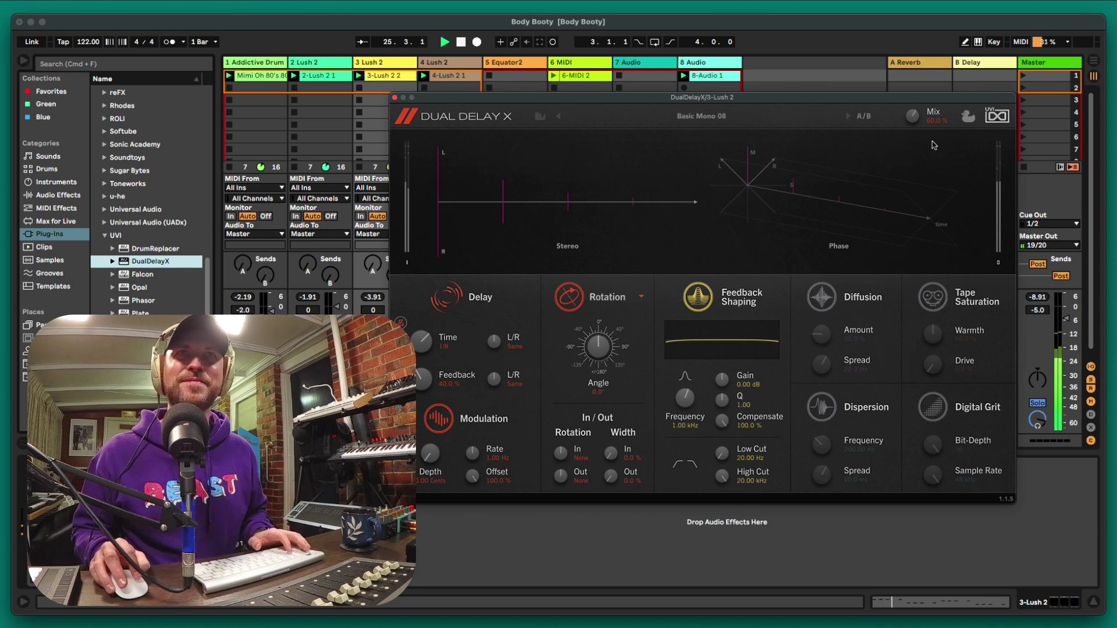
{"action": "left_click_drag", "start_coordinate": [912, 115], "coordinate": [915, 174]}
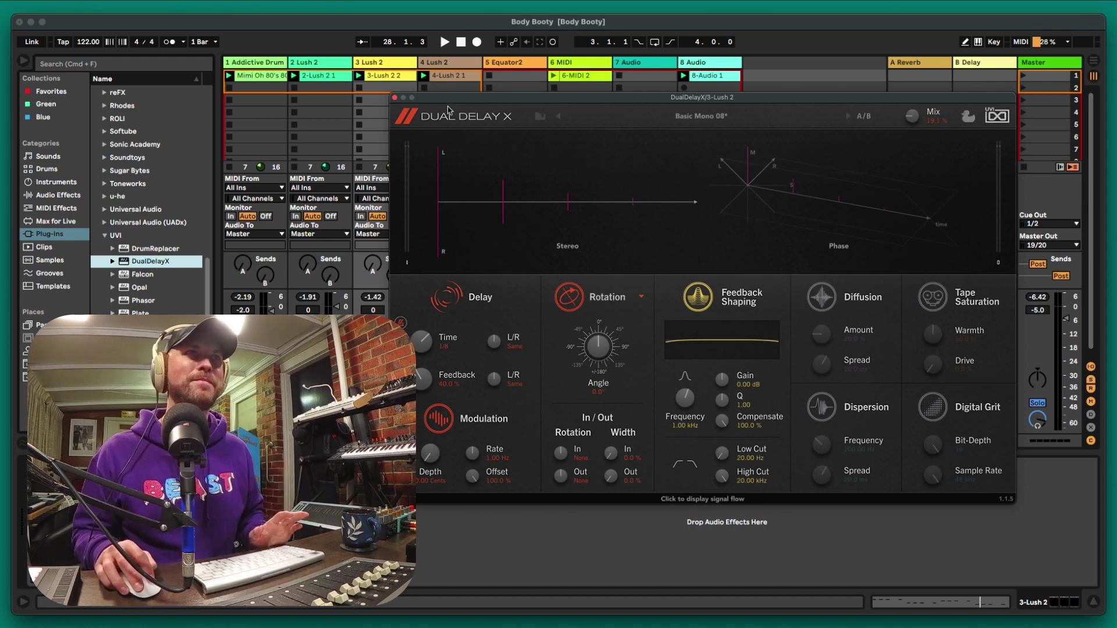
Close the Dual Delay X window and play the full song for several bars before stopping it.
{"action": "left_click_drag", "start_coordinate": [410, 99], "coordinate": [403, 125]}
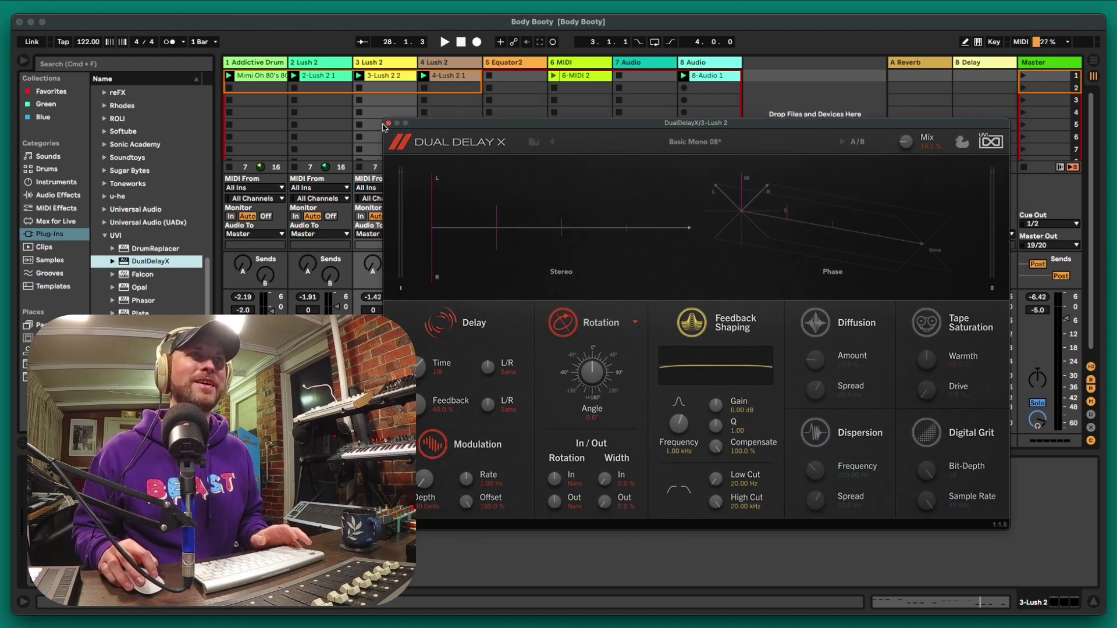
{"action": "left_click", "coordinate": [388, 123]}
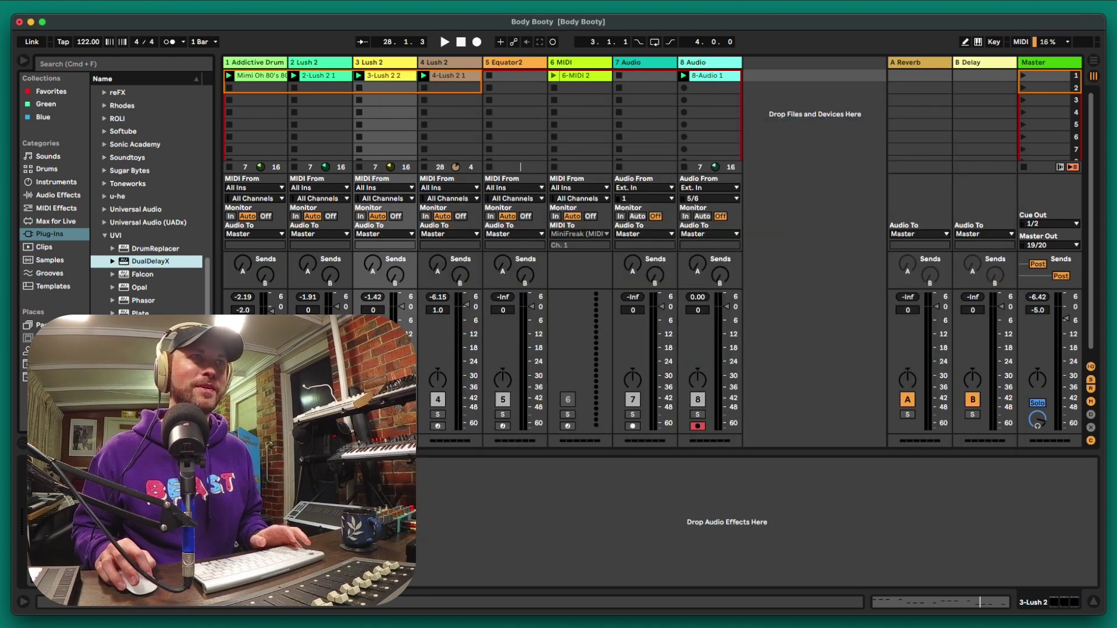
{"action": "key", "text": "space"}
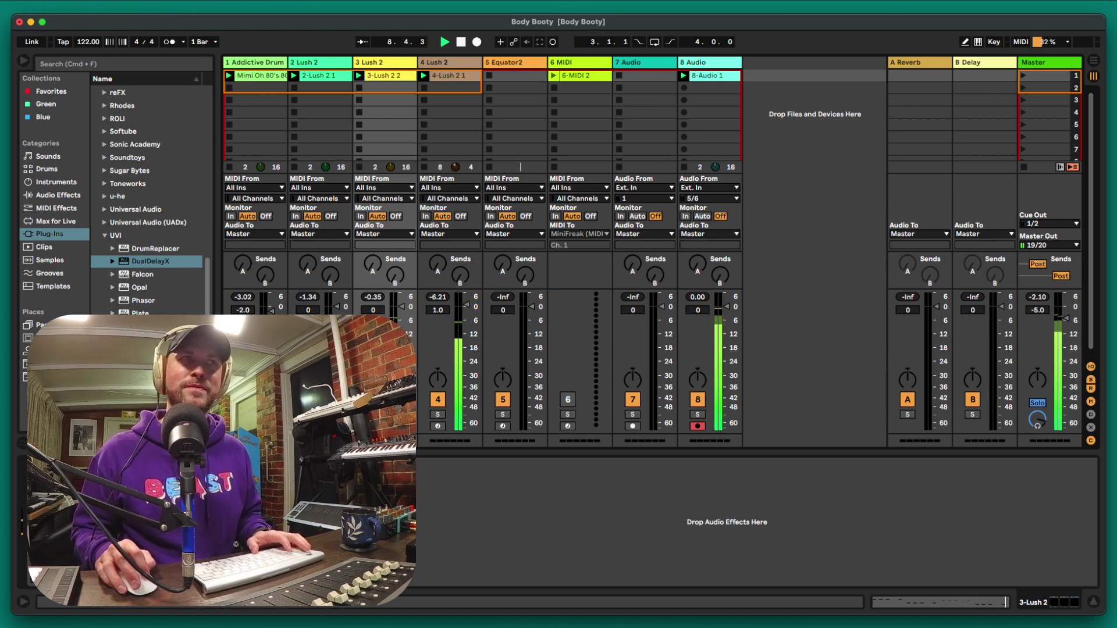
{"action": "key", "text": "space"}
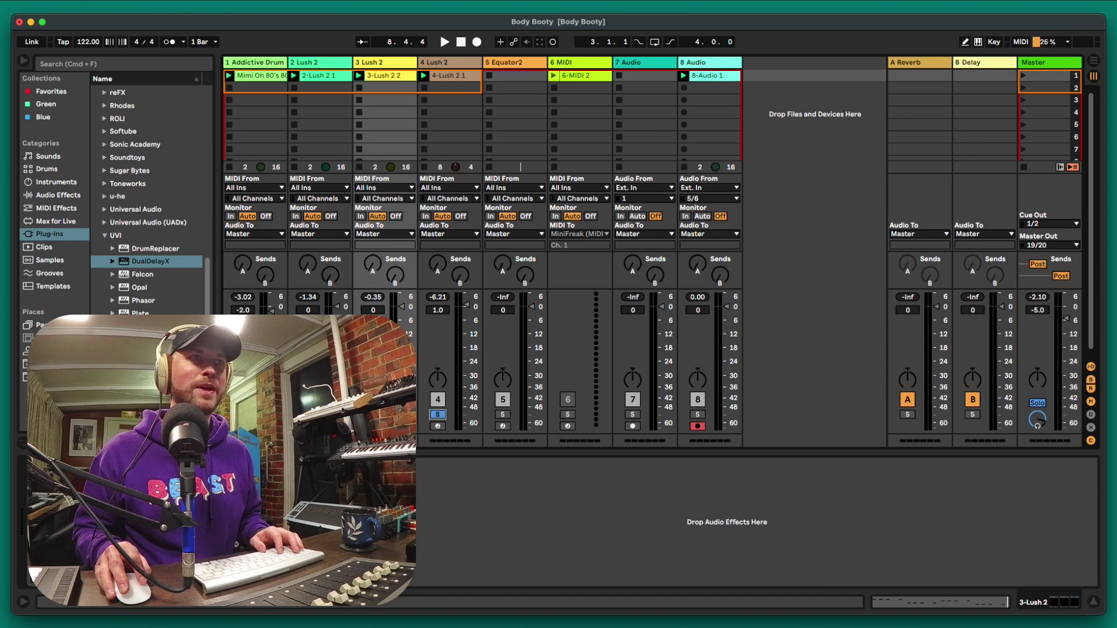
Load UVI's Opal on the soloed 4 Lush 2 track while the song plays.
{"action": "left_click", "coordinate": [457, 75]}
{"action": "key", "text": "space"}
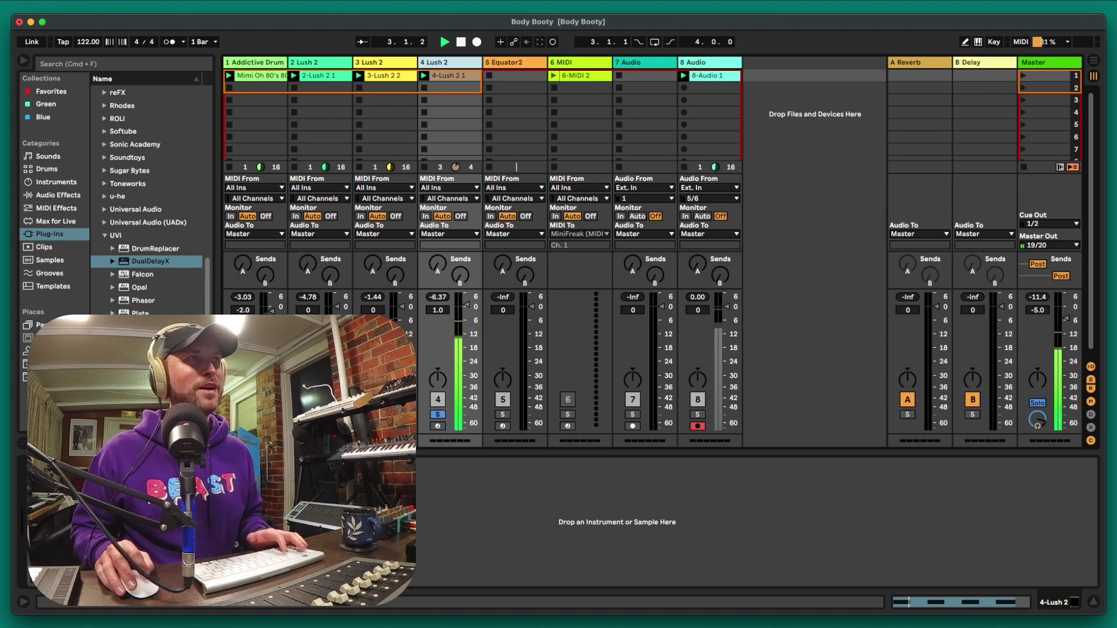
{"action": "left_click", "coordinate": [138, 290]}
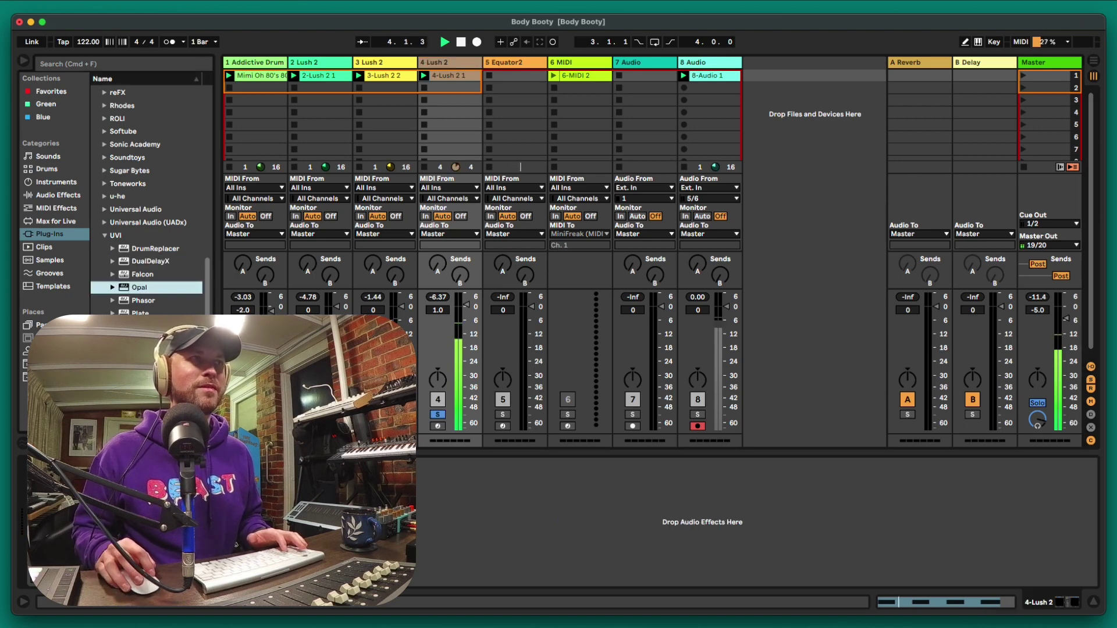
{"action": "key", "text": "Return"}
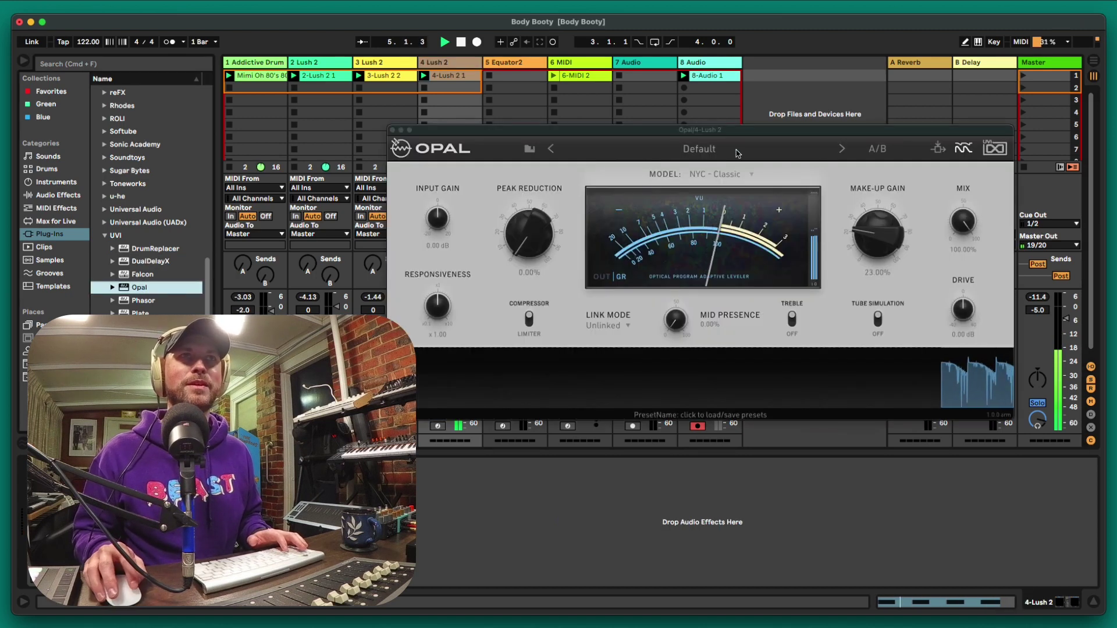
Audition Opal's Crunch Me drum preset, switch to Troublemaker, and raise its Make-Up Gain to about 33%.
{"action": "left_click", "coordinate": [529, 149]}
{"action": "mouse_move", "coordinate": [591, 244]}
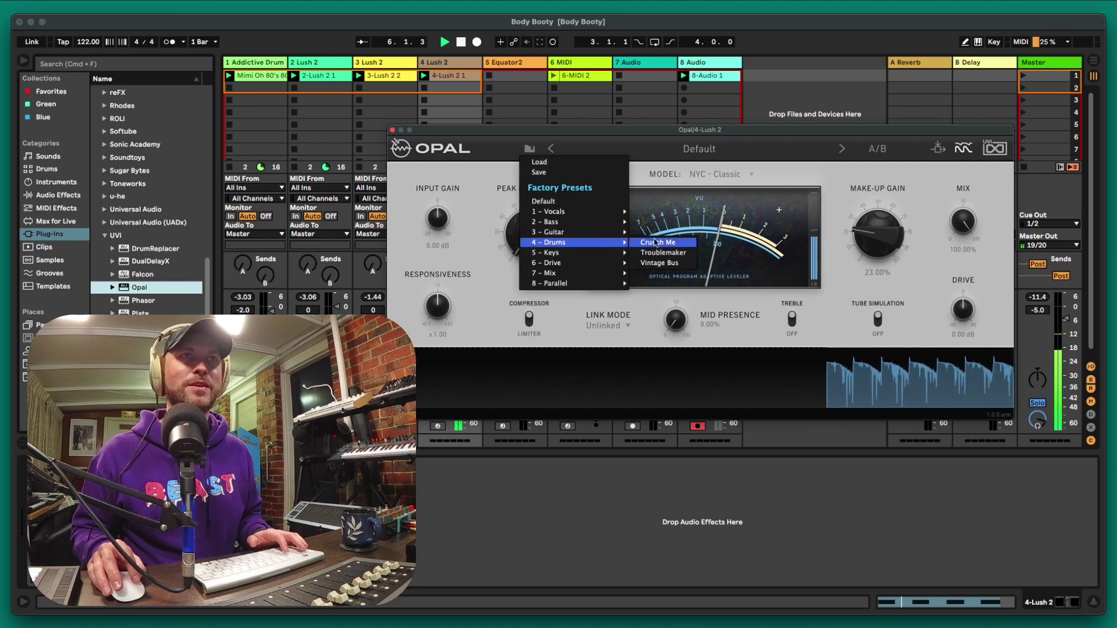
{"action": "left_click", "coordinate": [658, 252]}
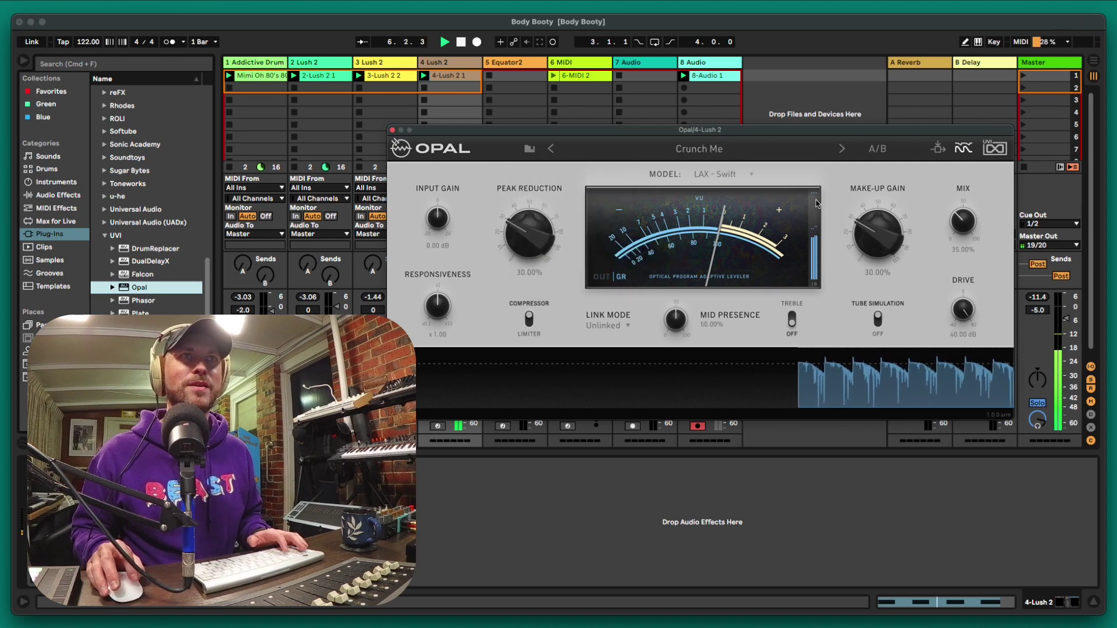
{"action": "left_click", "coordinate": [841, 150]}
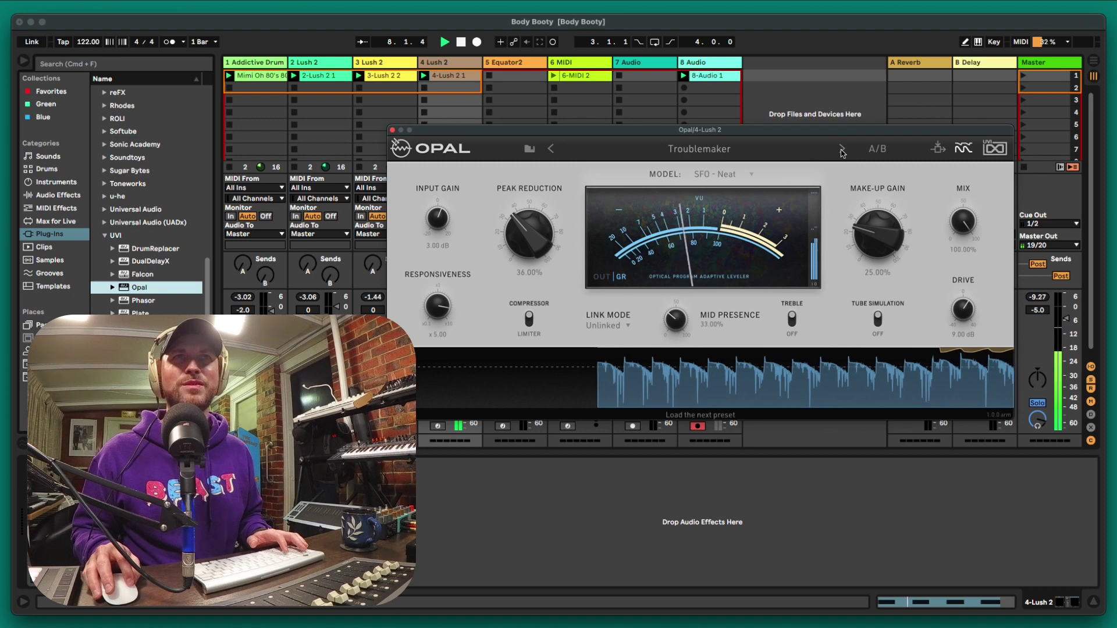
{"action": "left_click_drag", "start_coordinate": [876, 228], "coordinate": [870, 220]}
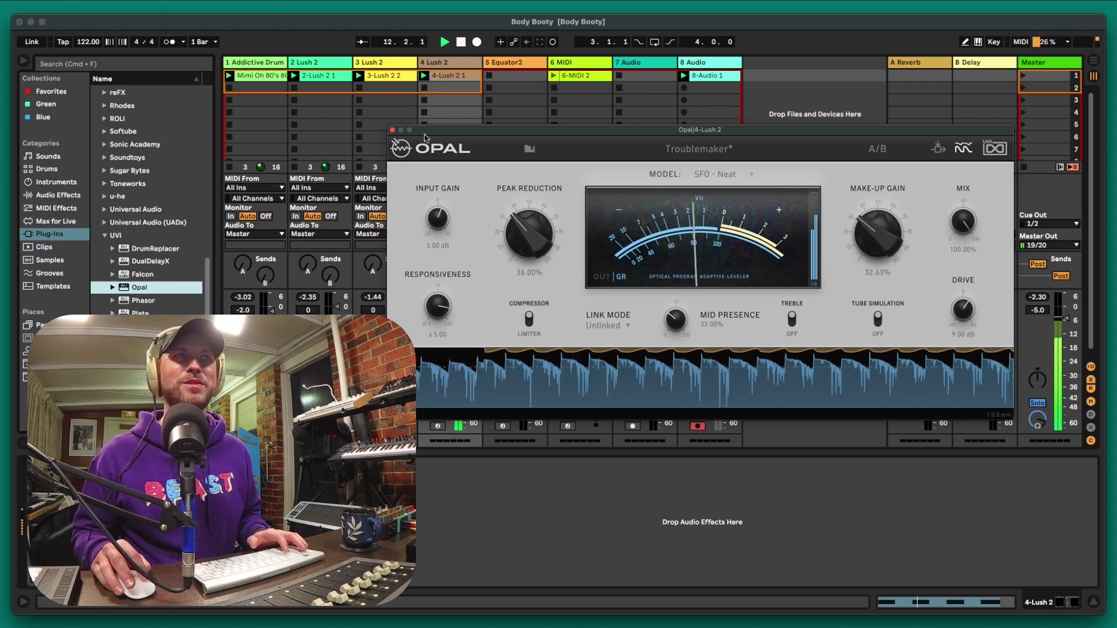
Close the Opal window, unsolo the 4 Lush 2 track, and replay the full mix briefly.
{"action": "left_click_drag", "start_coordinate": [431, 130], "coordinate": [462, 132]}
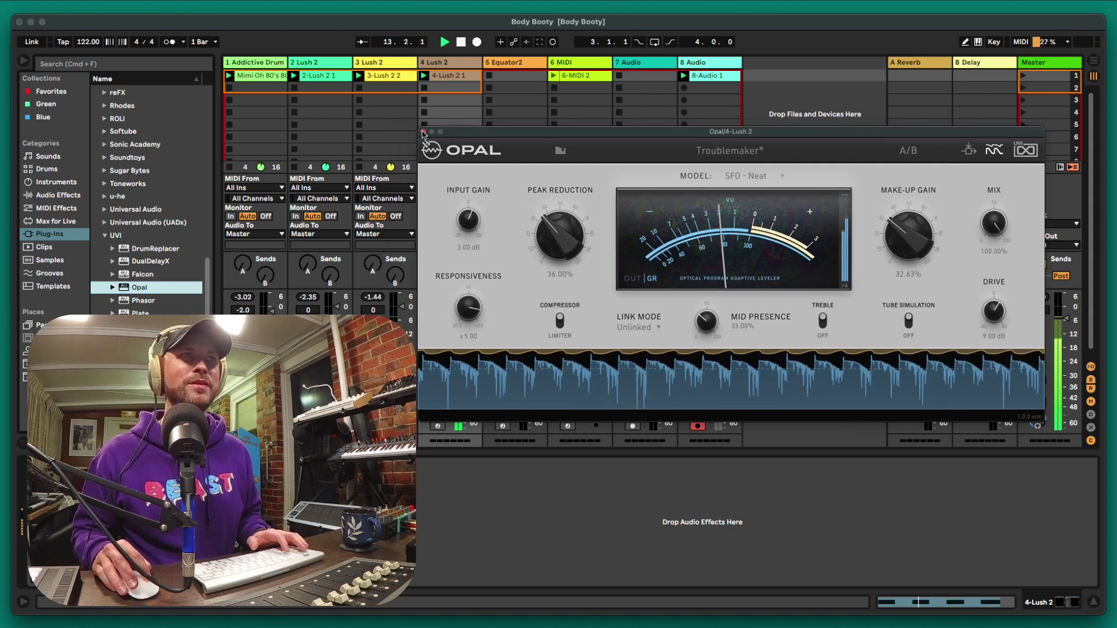
{"action": "left_click", "coordinate": [423, 132]}
{"action": "left_click", "coordinate": [438, 415]}
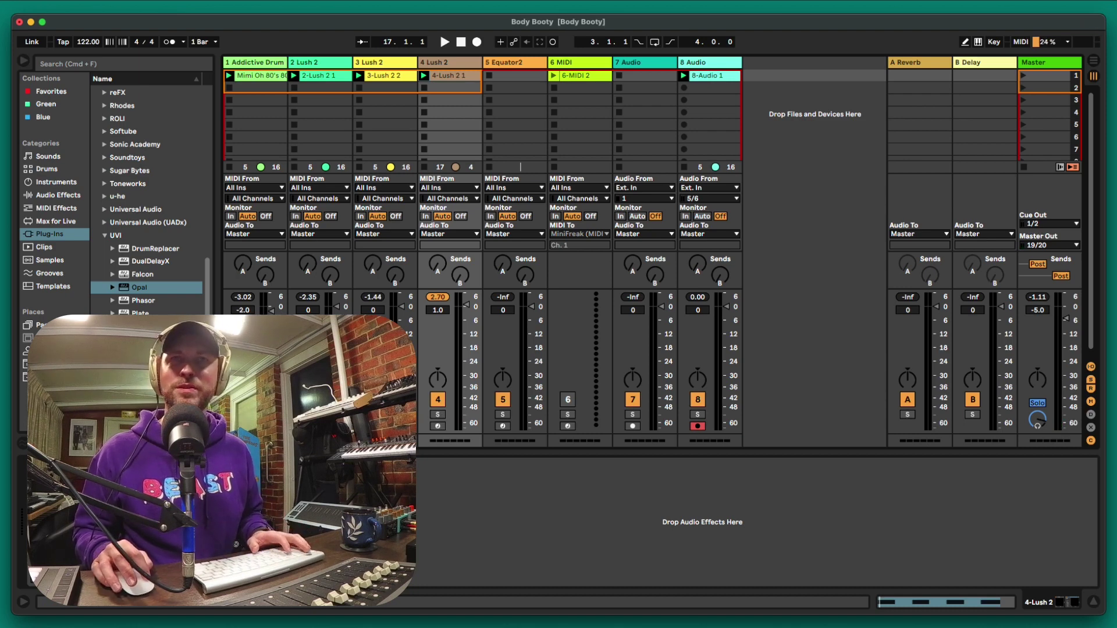
{"action": "key", "text": "space"}
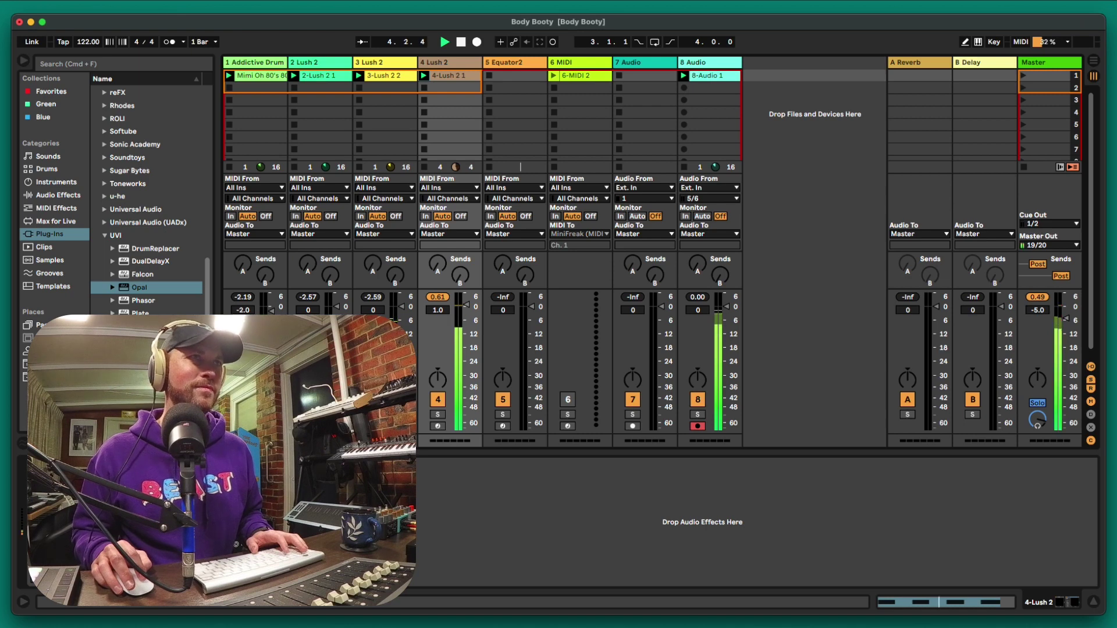
{"action": "key", "text": "space"}
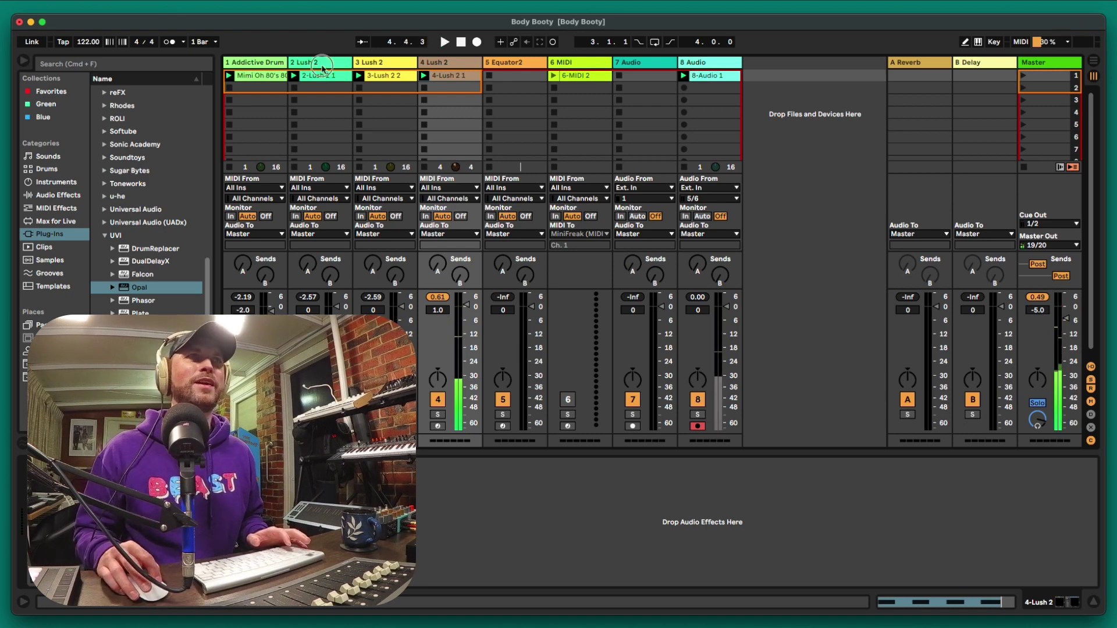
Load UVI's Shade on the 2 Lush 2 track and reposition its window over the session.
{"action": "left_click", "coordinate": [351, 126]}
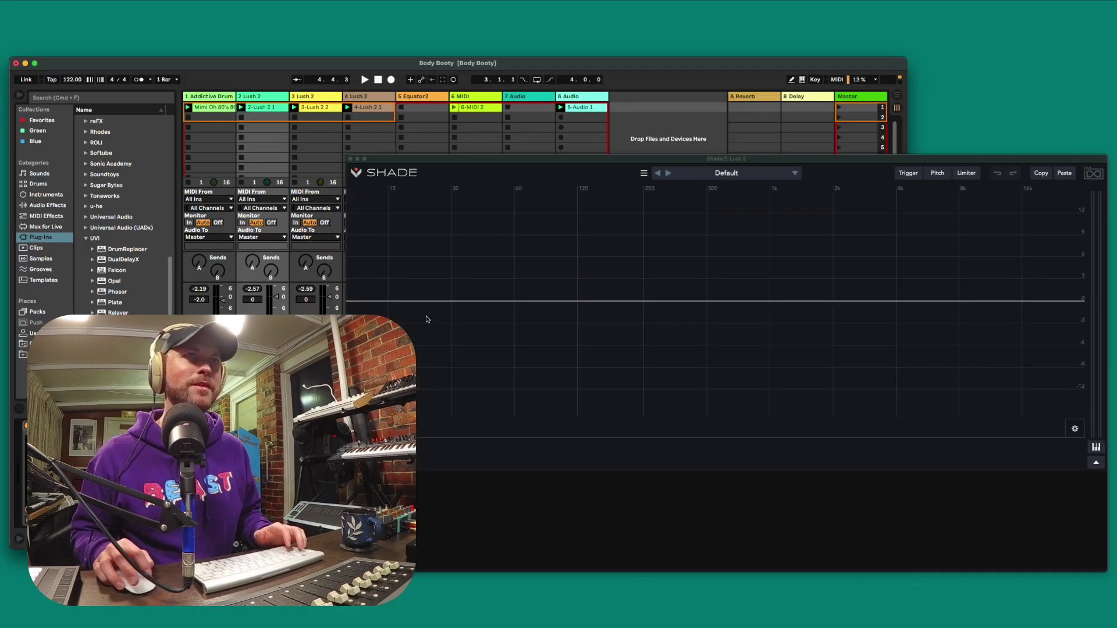
{"action": "left_click_drag", "start_coordinate": [595, 161], "coordinate": [391, 83]}
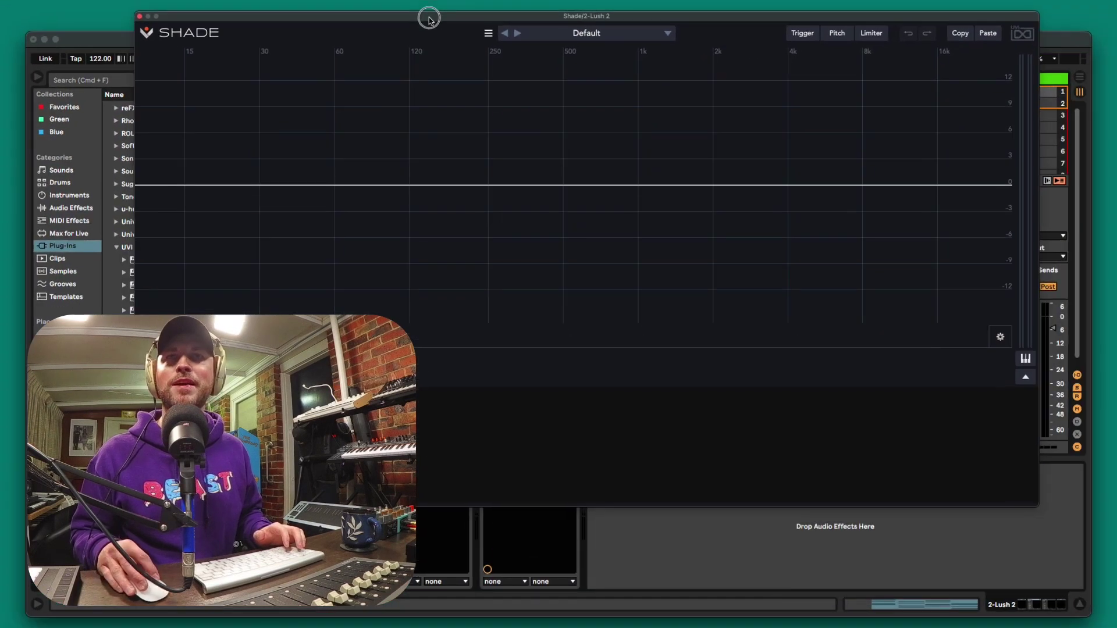
{"action": "left_click_drag", "start_coordinate": [478, 46], "coordinate": [475, 52]}
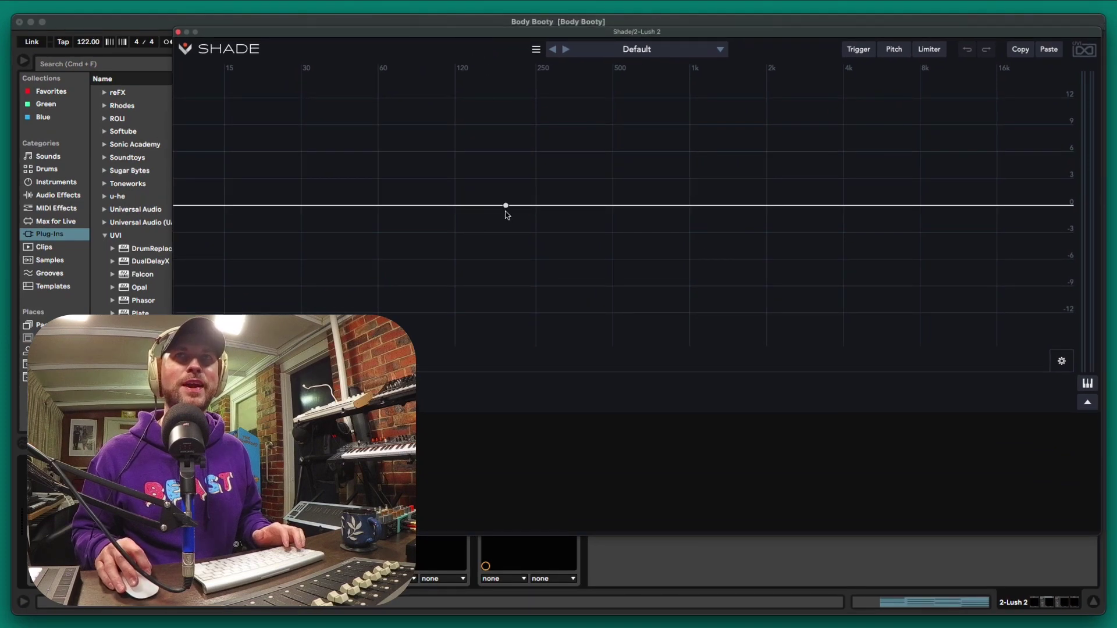
Browse Shade's preset categories and load BB Booster from Animated Basic.
{"action": "left_click", "coordinate": [645, 54]}
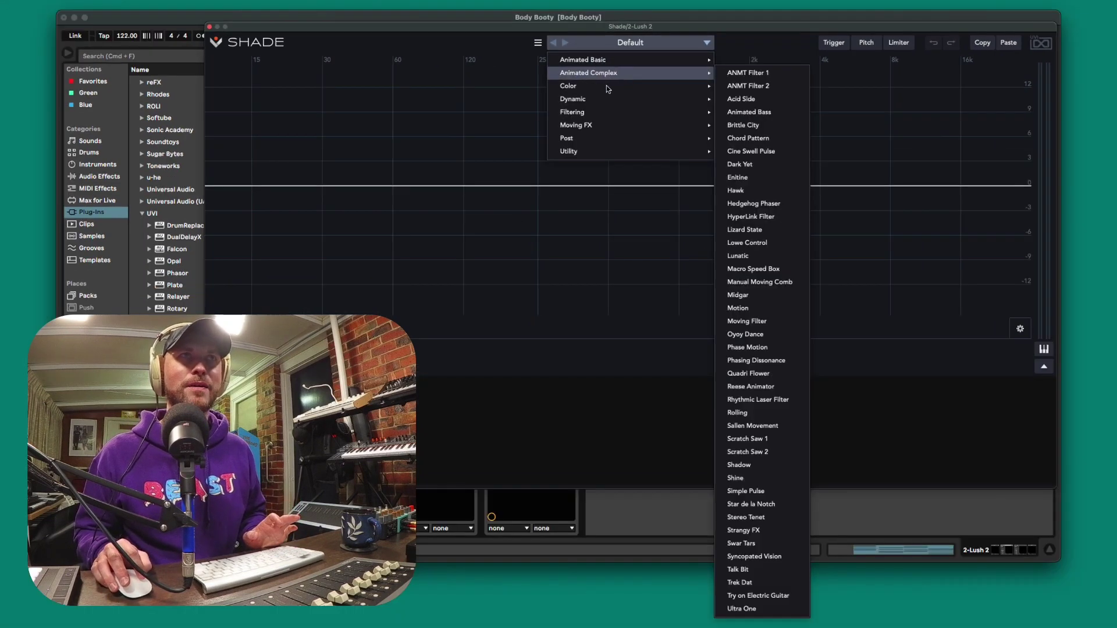
{"action": "mouse_move", "coordinate": [609, 108]}
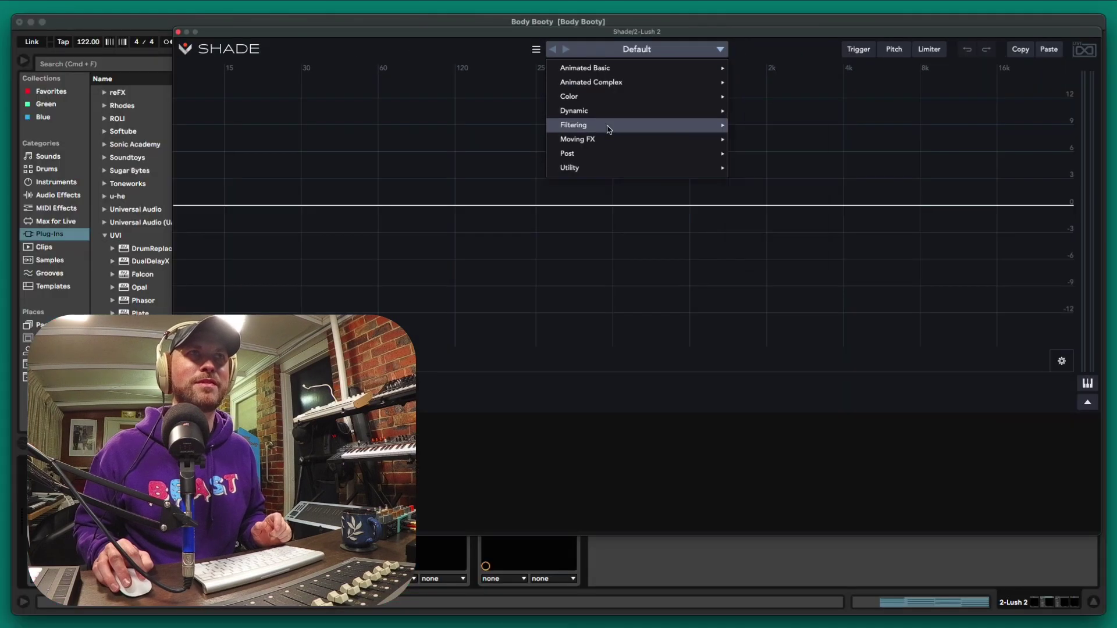
{"action": "mouse_move", "coordinate": [723, 142]}
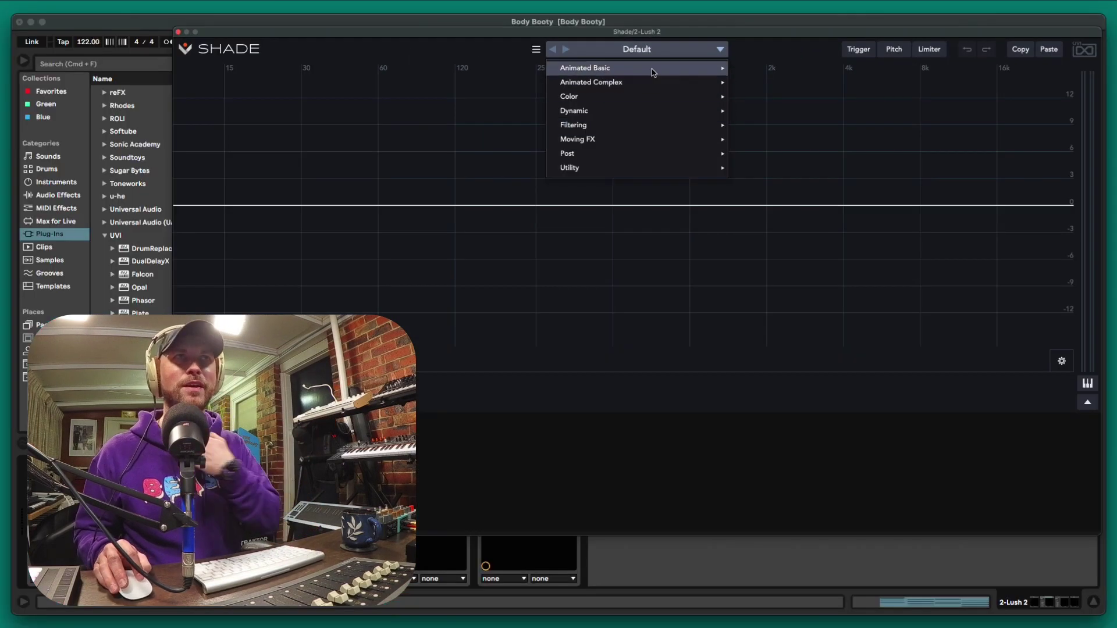
{"action": "mouse_move", "coordinate": [637, 56]}
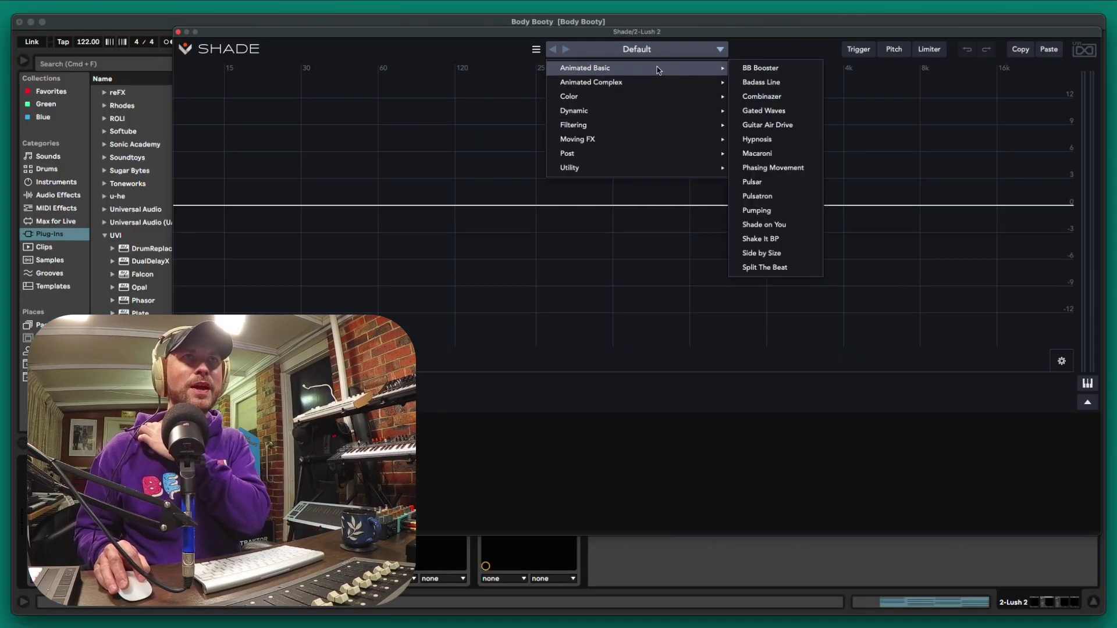
{"action": "left_click", "coordinate": [754, 68]}
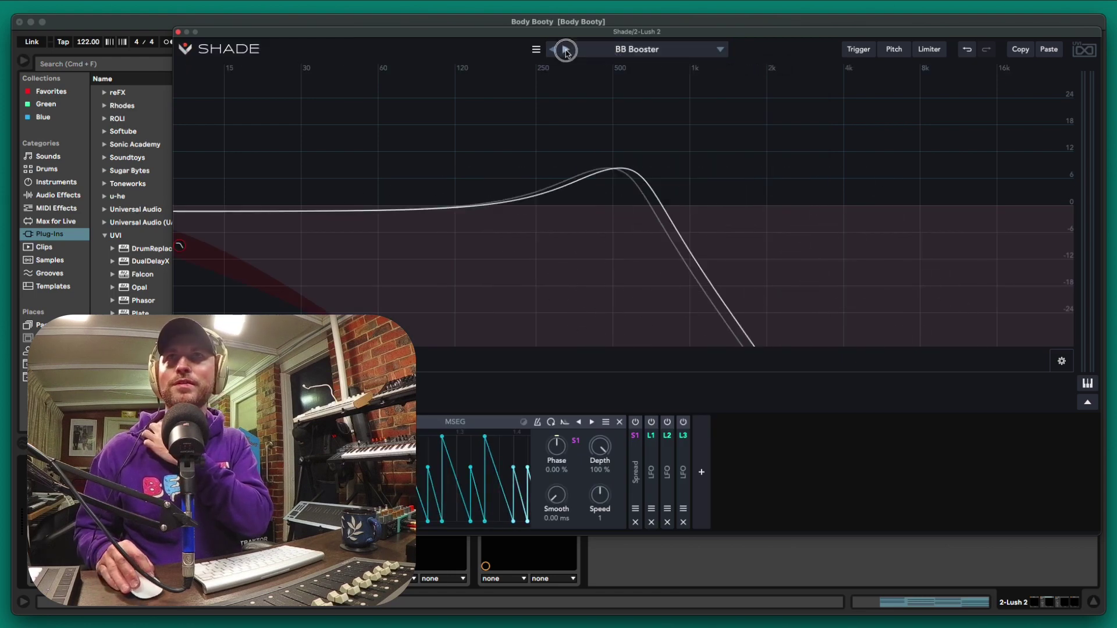
Step through the following Animated Basic presets, past Combinazer, Hypnosis and Macaroni, up to Phasing Movement.
{"action": "left_click", "coordinate": [566, 50]}
{"action": "left_click", "coordinate": [566, 50]}
{"action": "left_click", "coordinate": [566, 50]}
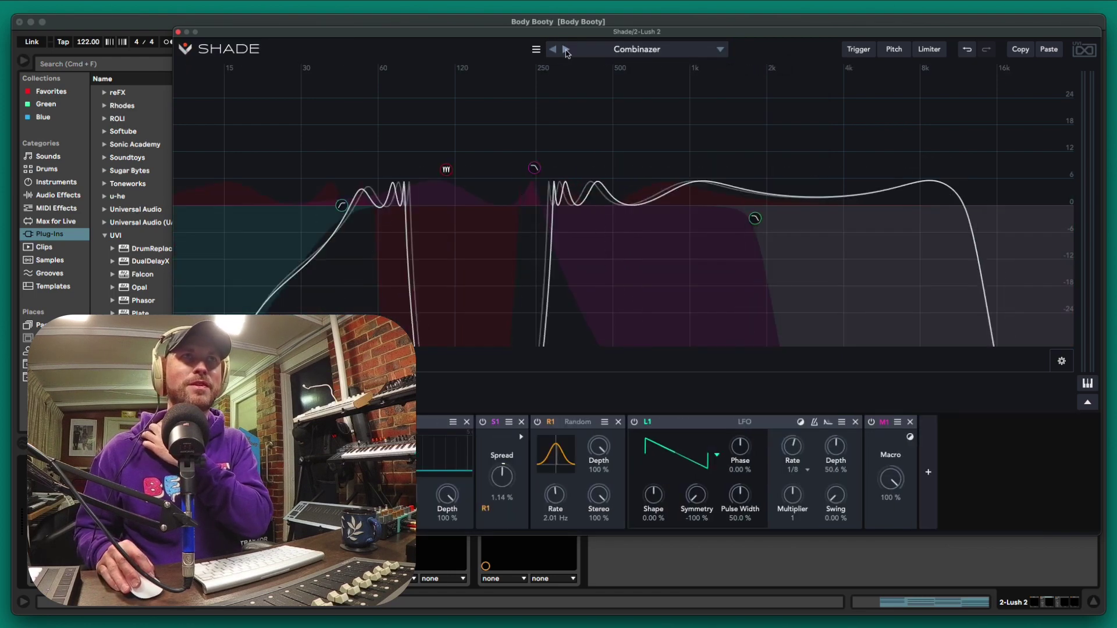
{"action": "left_click", "coordinate": [566, 50]}
{"action": "left_click", "coordinate": [566, 50]}
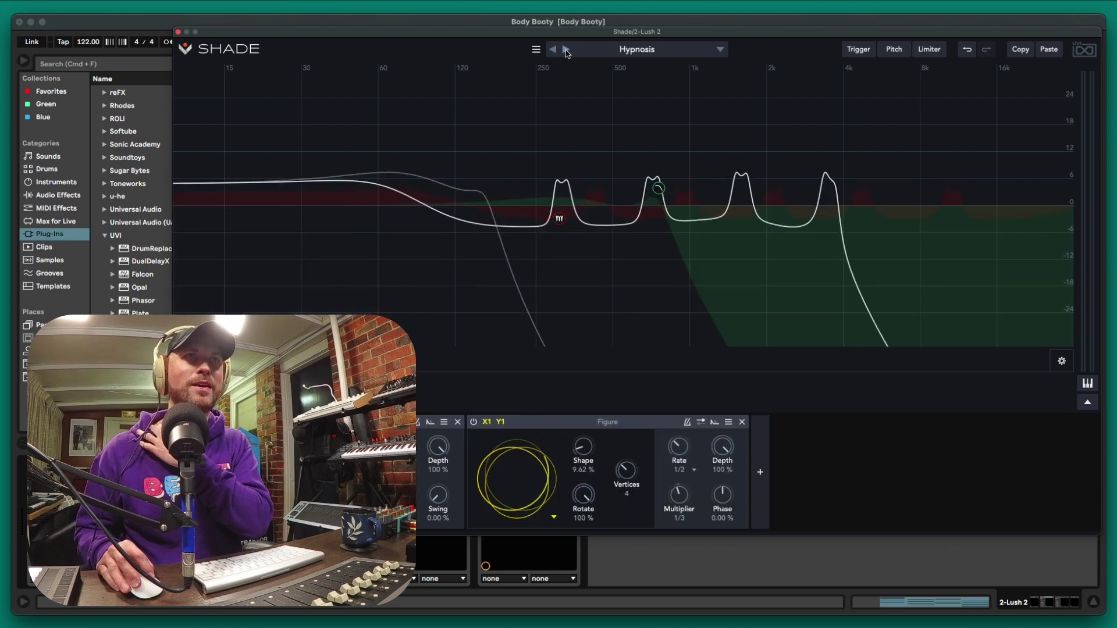
{"action": "left_click", "coordinate": [566, 50]}
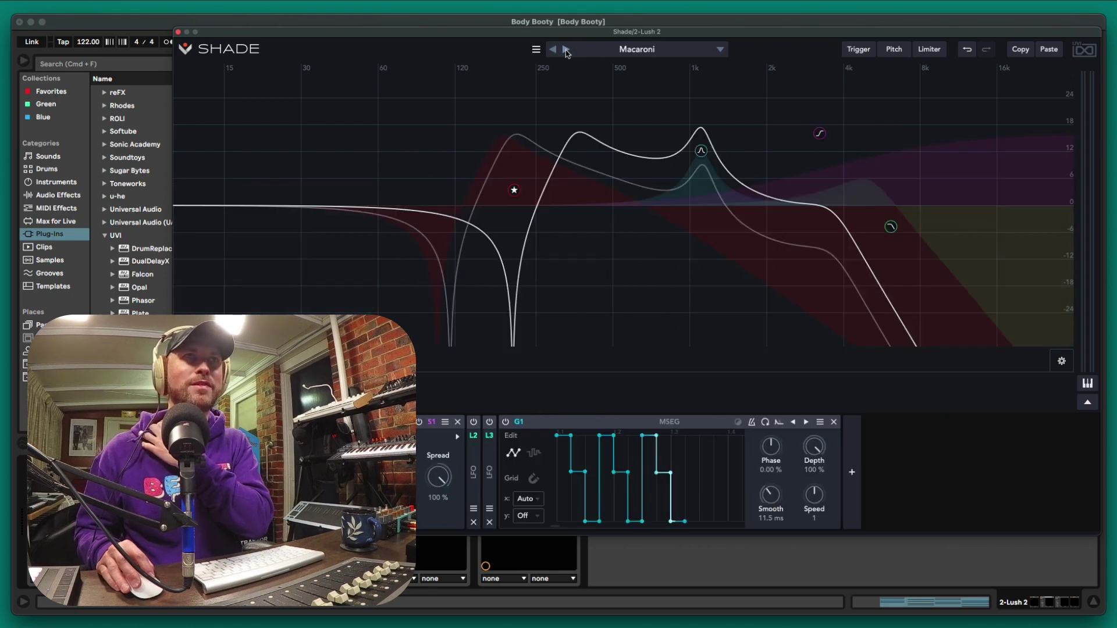
{"action": "left_click", "coordinate": [566, 50]}
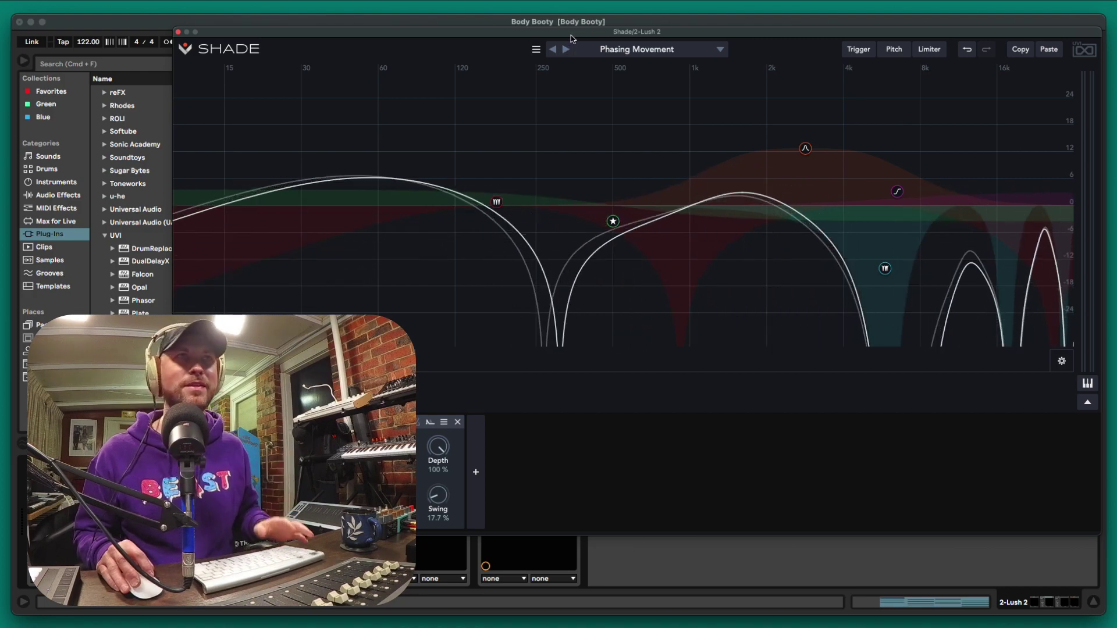
Reposition the Shade window, audition Phasing Movement with the song playing, and advance to the Pulsatron preset.
{"action": "left_click_drag", "start_coordinate": [571, 35], "coordinate": [446, 84]}
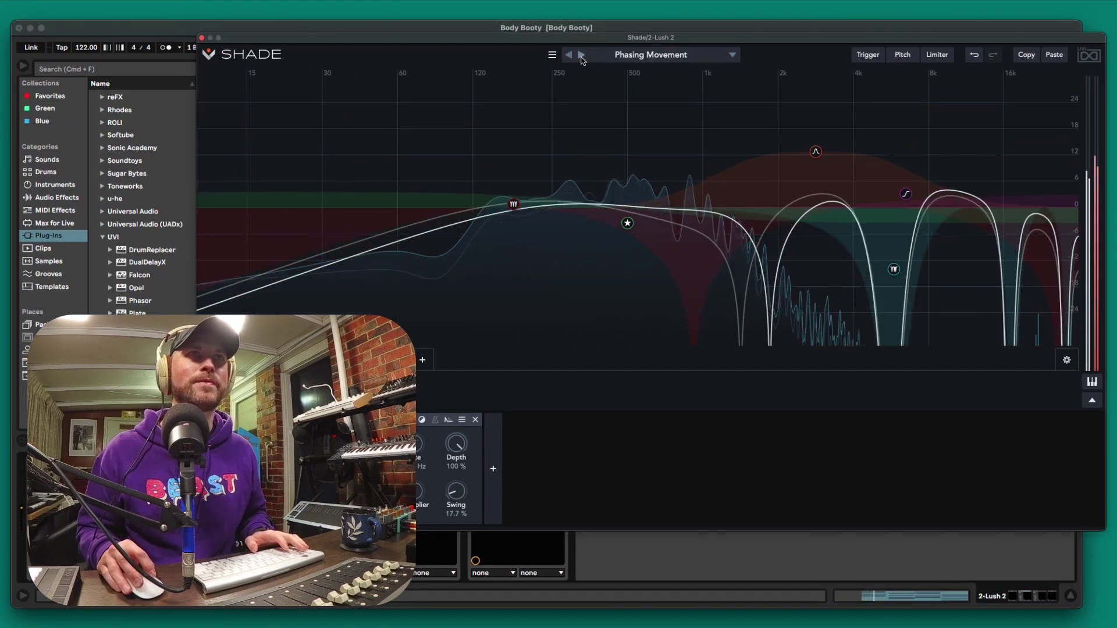
{"action": "mouse_move", "coordinate": [490, 39]}
{"action": "left_mouse_down"}
{"action": "mouse_move", "coordinate": [677, 92]}
{"action": "mouse_move", "coordinate": [657, 75]}
{"action": "mouse_move", "coordinate": [492, 54]}
{"action": "left_mouse_up"}
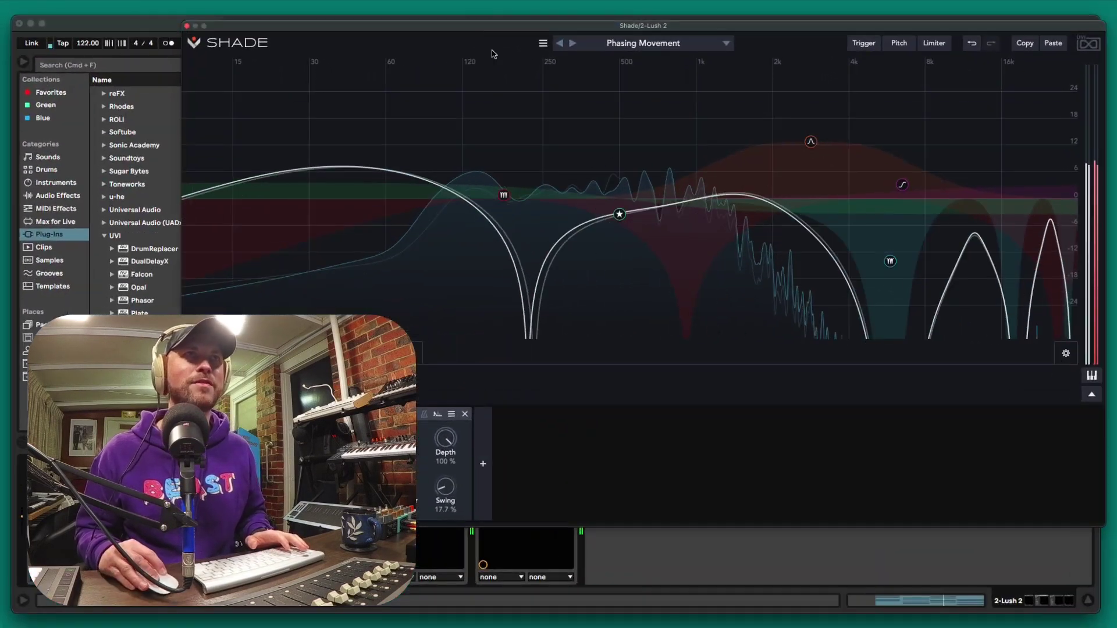
{"action": "left_click", "coordinate": [573, 43]}
{"action": "left_click", "coordinate": [572, 44]}
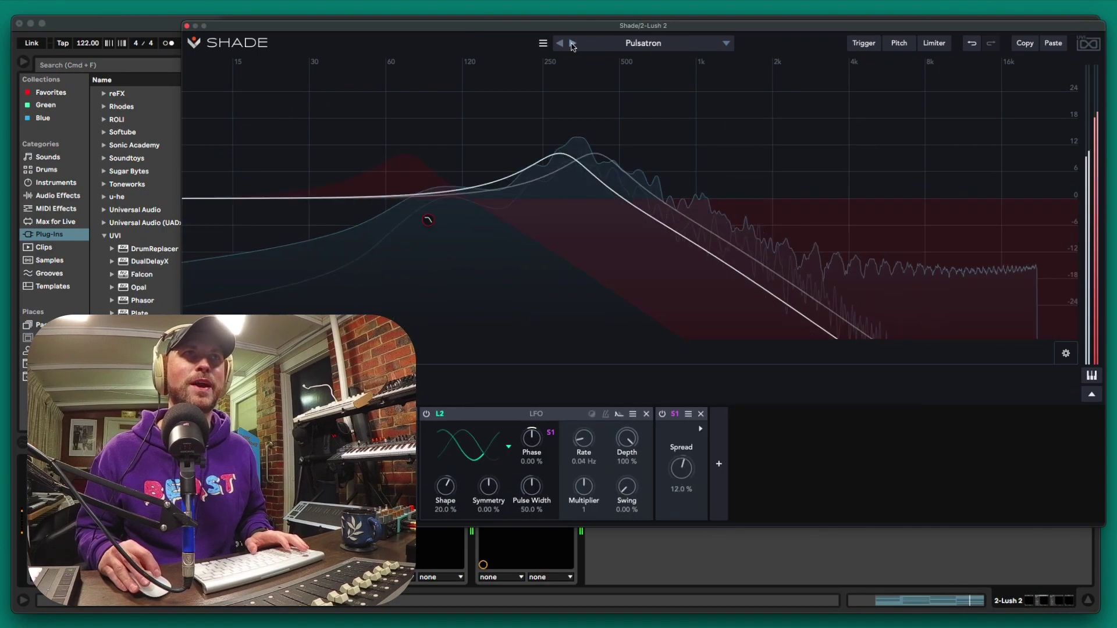
Audition Shade's Color presets from Bad Transmission through DirtyAmp Vedette while the song plays.
{"action": "left_click", "coordinate": [636, 45]}
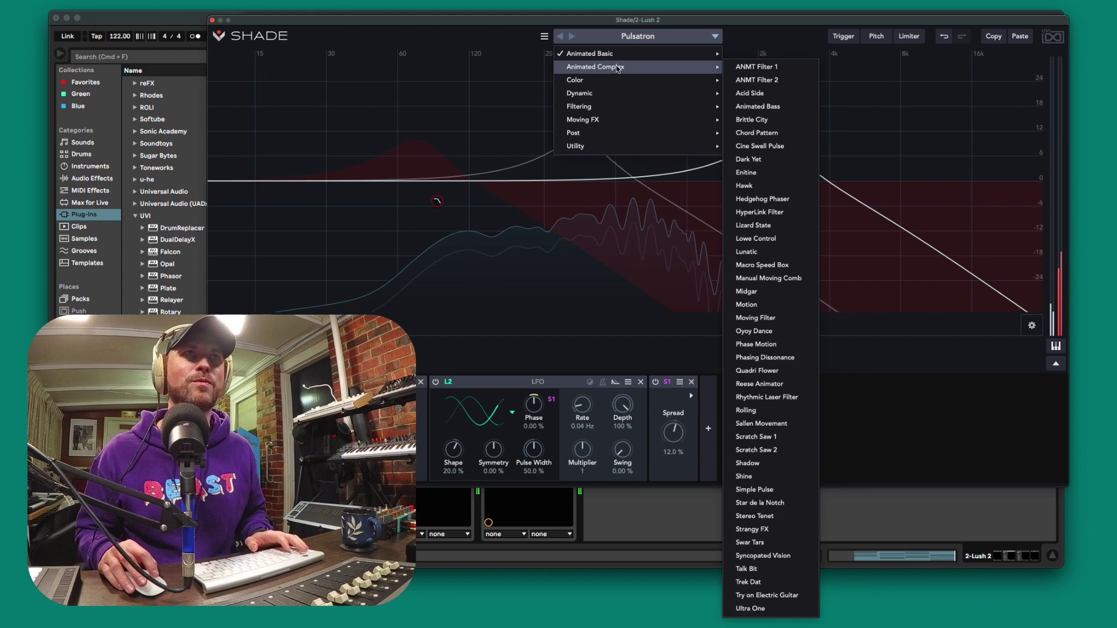
{"action": "mouse_move", "coordinate": [612, 93]}
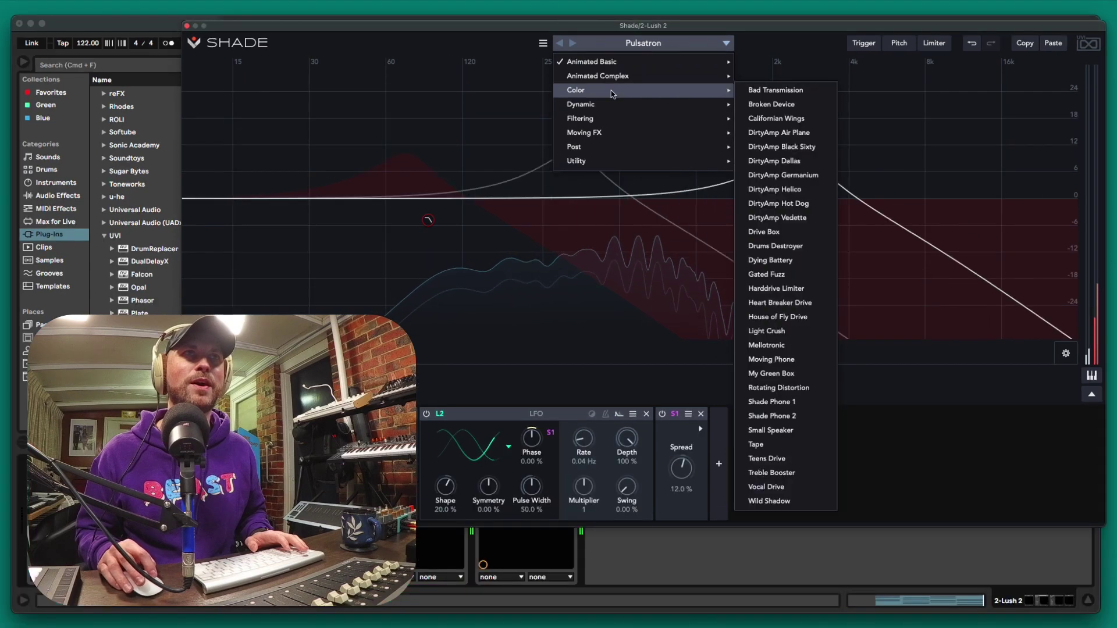
{"action": "left_click", "coordinate": [775, 90]}
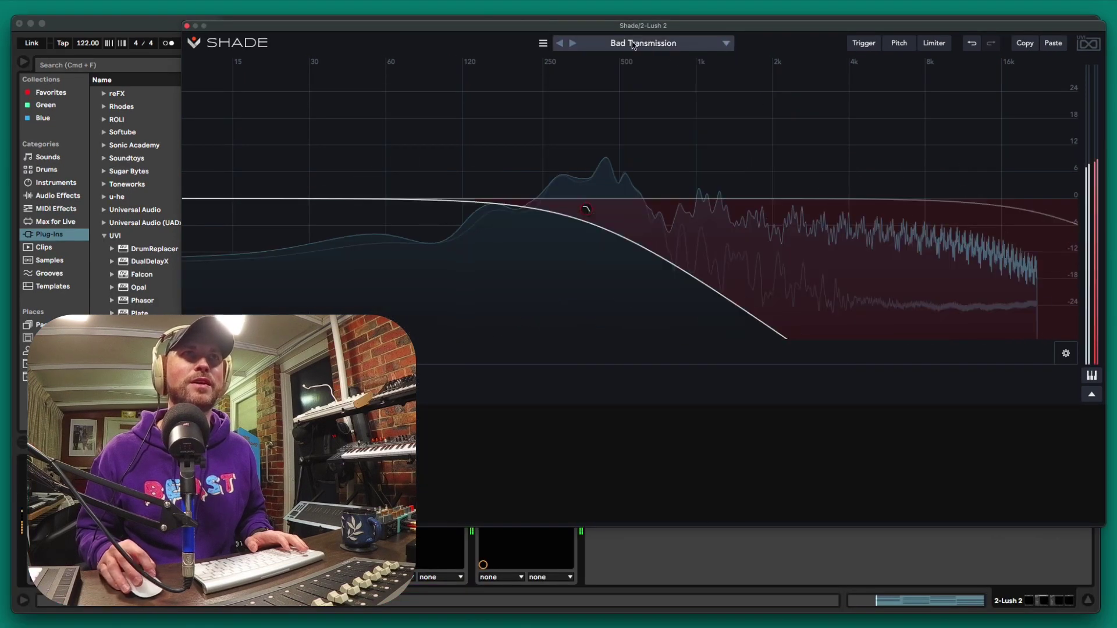
{"action": "left_click", "coordinate": [573, 43]}
{"action": "left_click", "coordinate": [573, 43]}
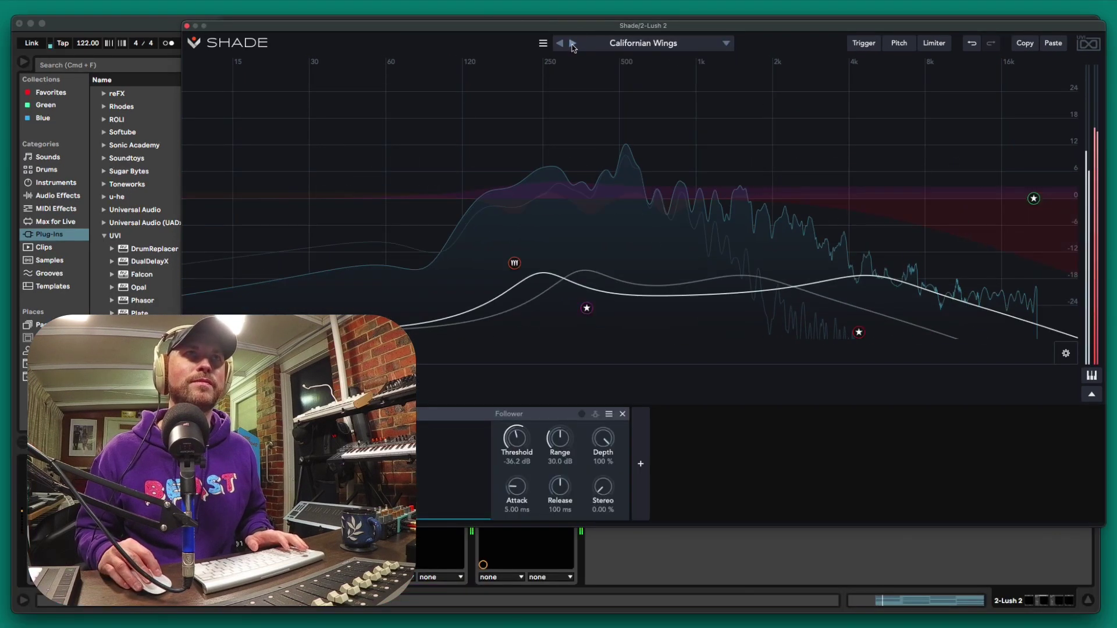
{"action": "left_click", "coordinate": [573, 43]}
{"action": "left_click", "coordinate": [573, 43]}
{"action": "left_click", "coordinate": [573, 43]}
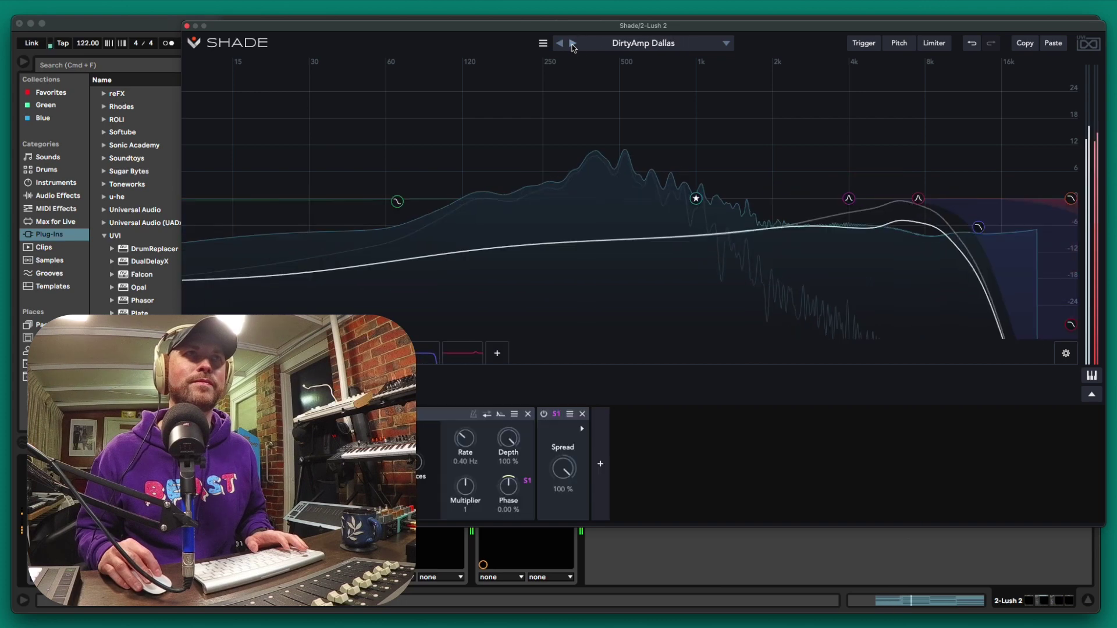
{"action": "left_click", "coordinate": [573, 43]}
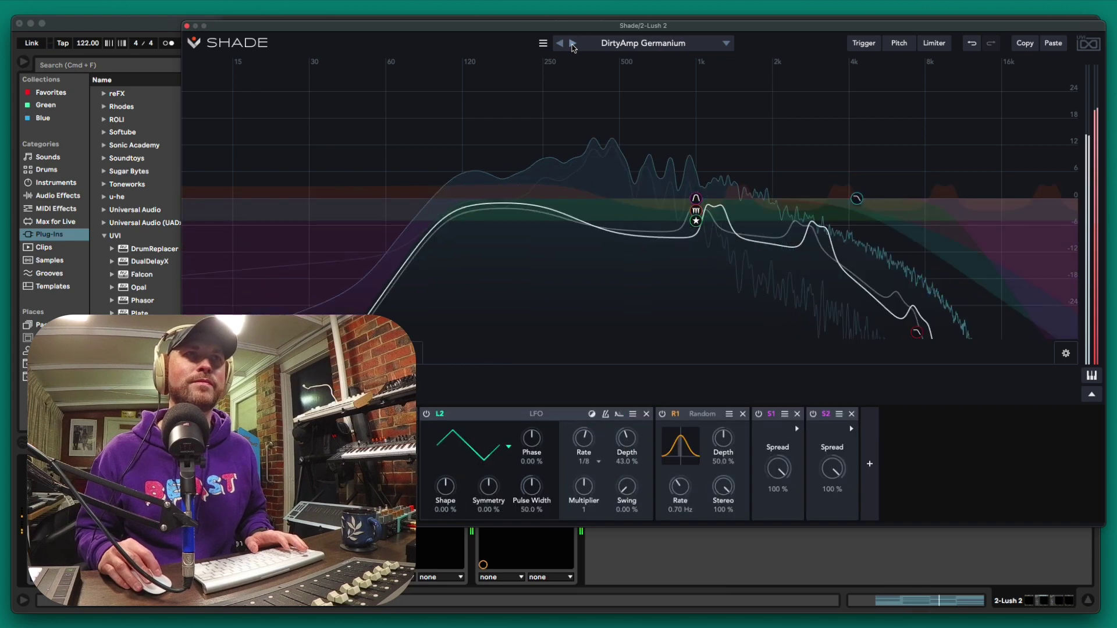
{"action": "left_click", "coordinate": [573, 43]}
{"action": "left_click", "coordinate": [573, 43]}
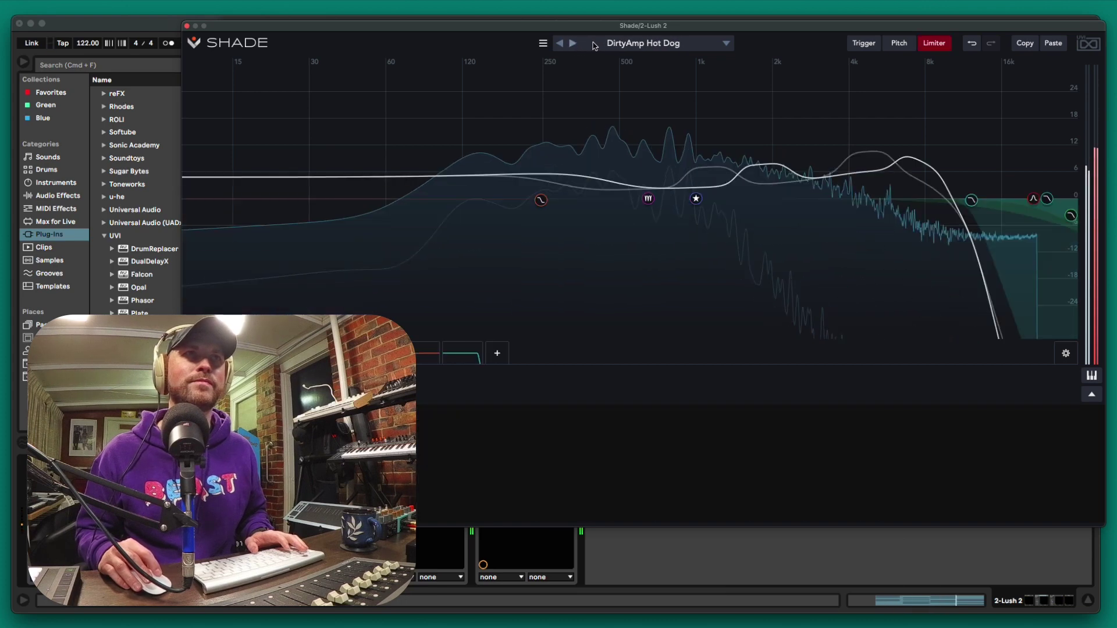
{"action": "left_click", "coordinate": [573, 43]}
Load Shade's Dynamic preset 4 Bands Monster and advance to Boom Bap Comp.
{"action": "left_click", "coordinate": [631, 43]}
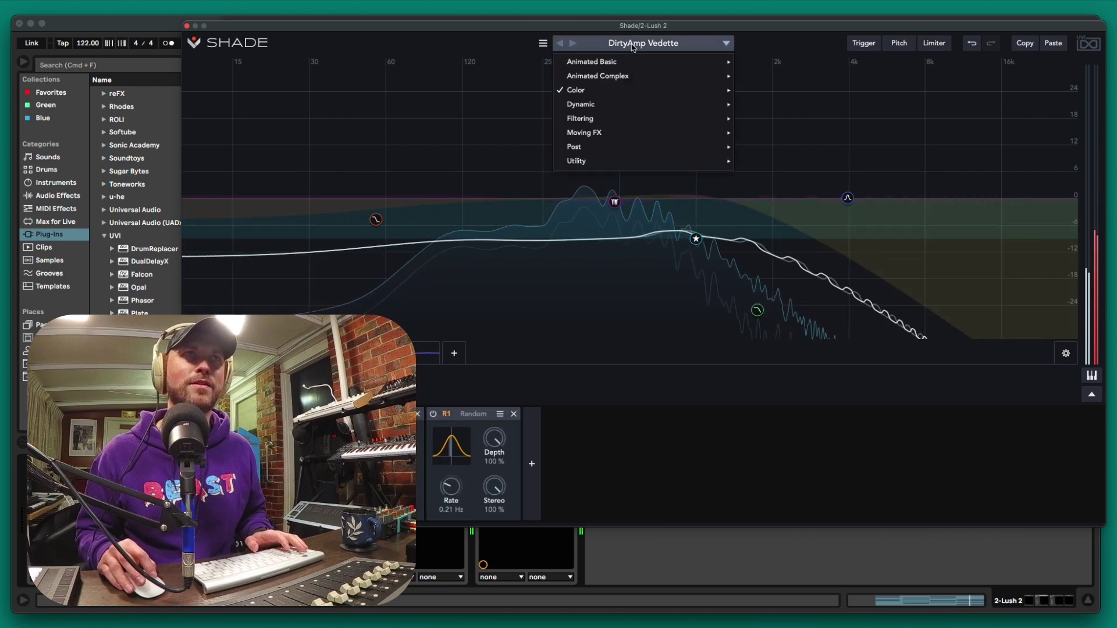
{"action": "mouse_move", "coordinate": [609, 107]}
{"action": "left_click", "coordinate": [774, 105]}
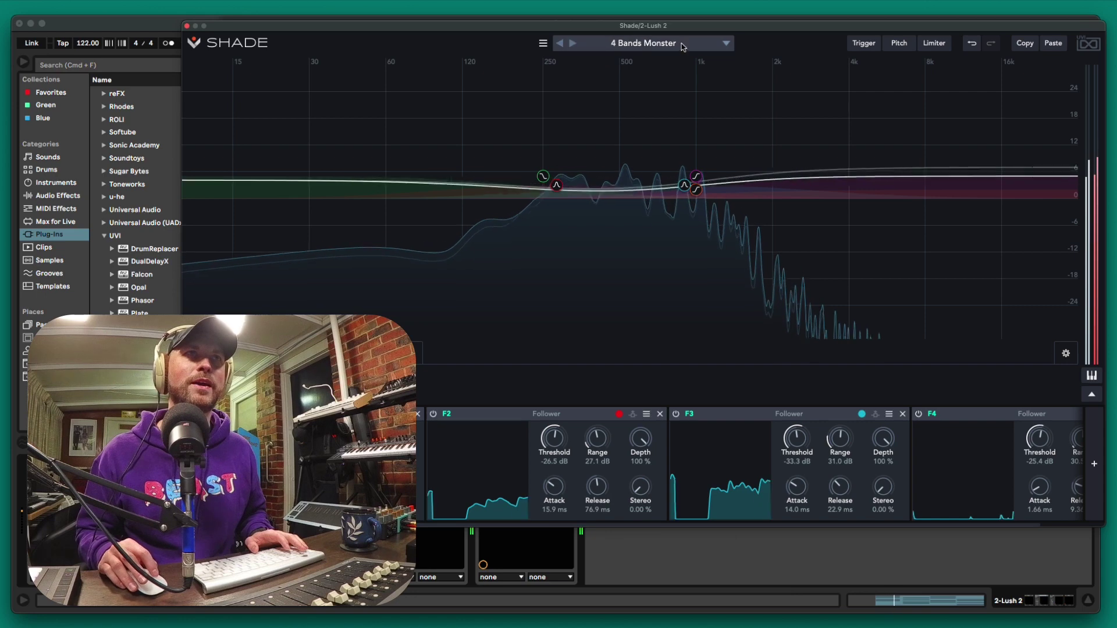
{"action": "left_click", "coordinate": [572, 43]}
{"action": "left_click", "coordinate": [573, 44]}
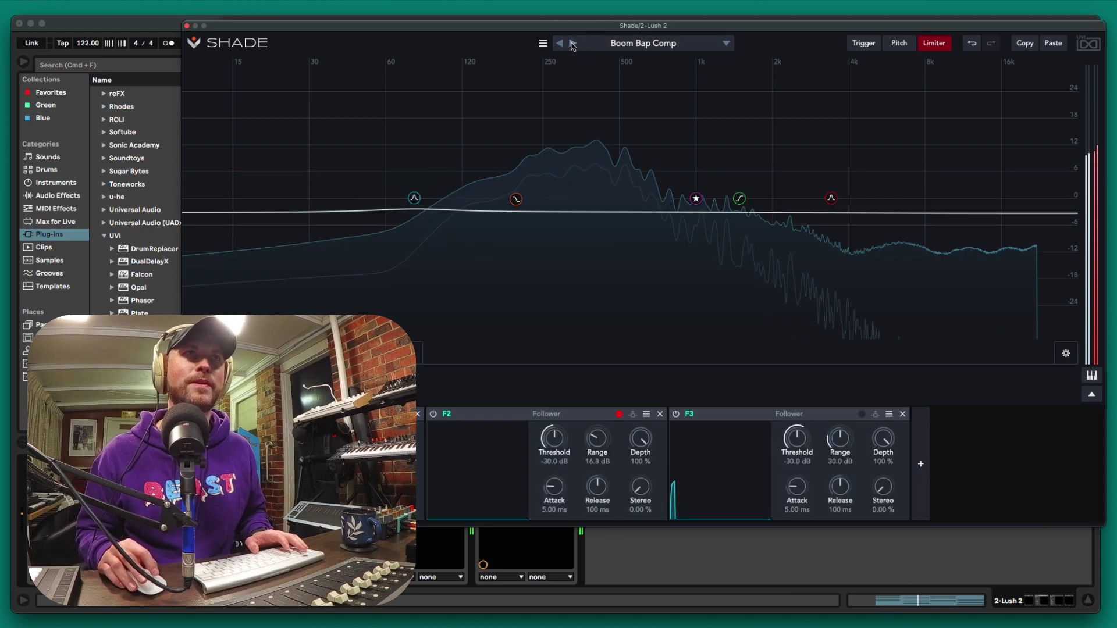
Change Boom Bap Comp's lowest peak band to a High Pass Xpander filter and move it to about 118 Hz with Q about 59.7%.
{"action": "right_click", "coordinate": [414, 199]}
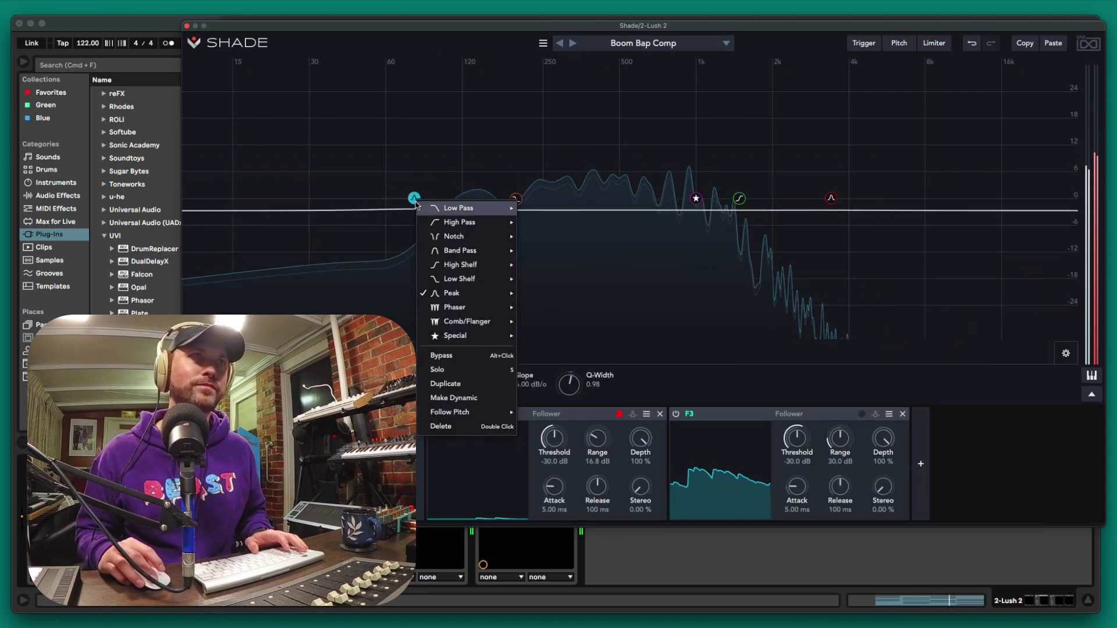
{"action": "mouse_move", "coordinate": [472, 223]}
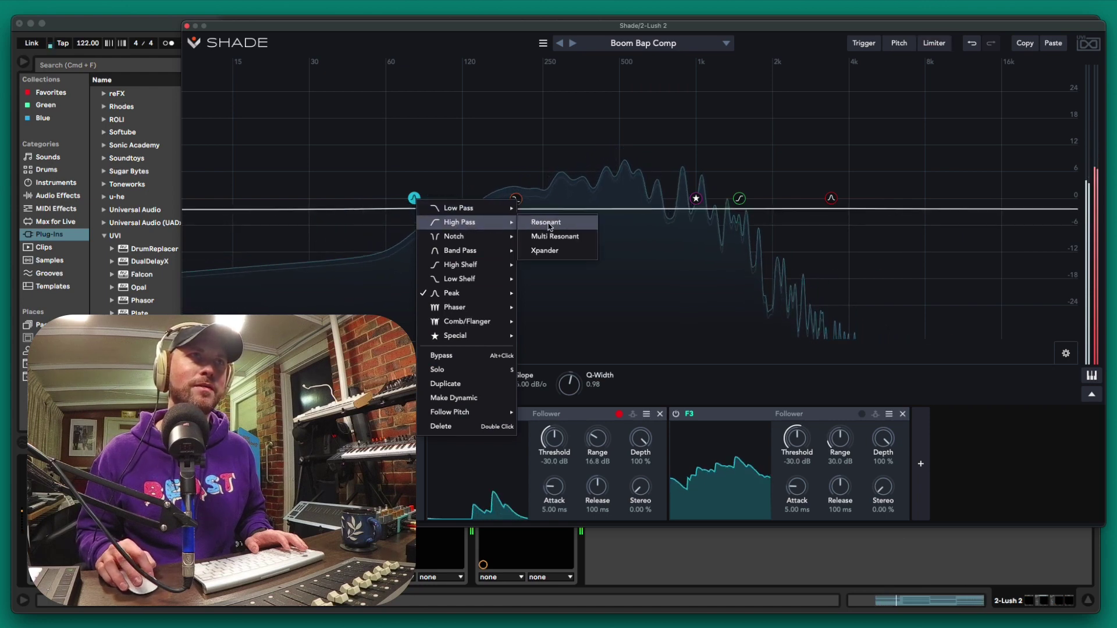
{"action": "left_click", "coordinate": [565, 249]}
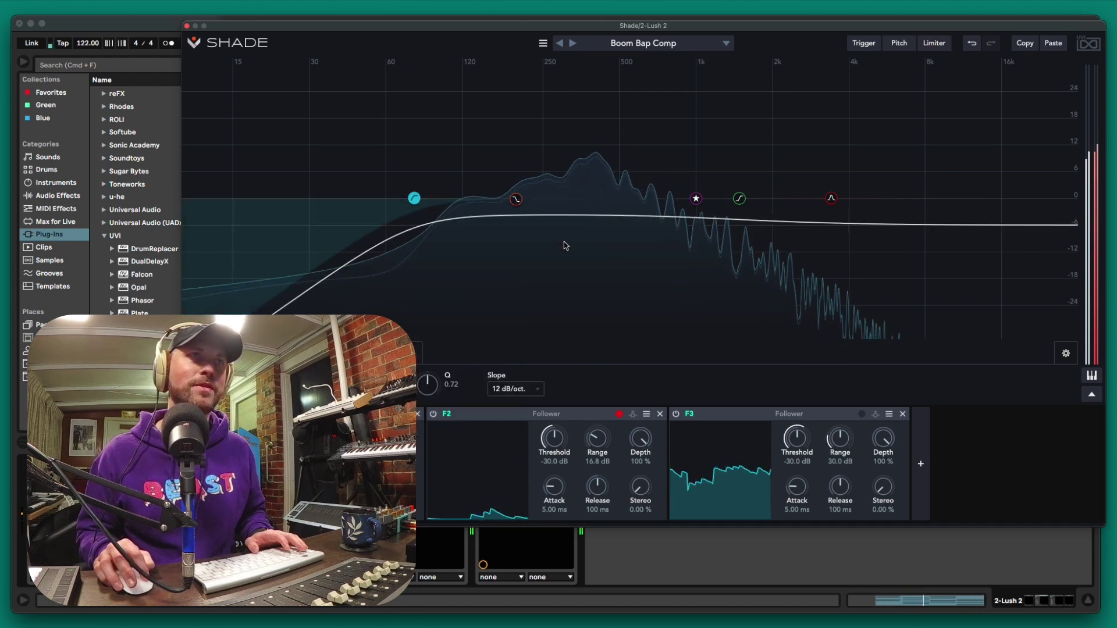
{"action": "right_click", "coordinate": [413, 199]}
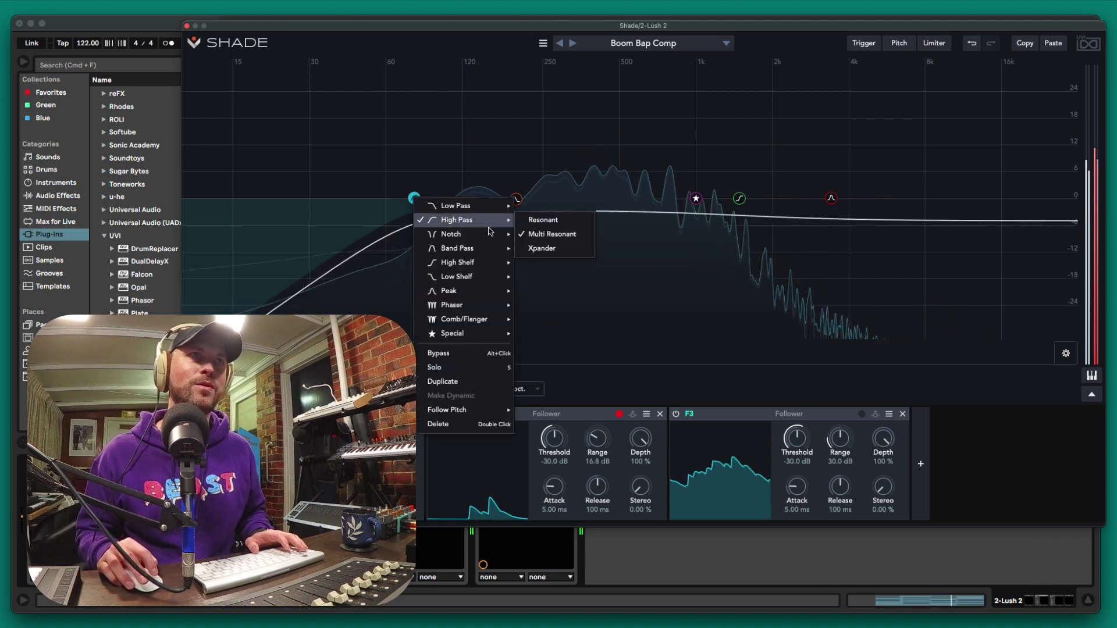
{"action": "left_click", "coordinate": [540, 227]}
{"action": "right_click", "coordinate": [417, 199]}
{"action": "mouse_move", "coordinate": [489, 210]}
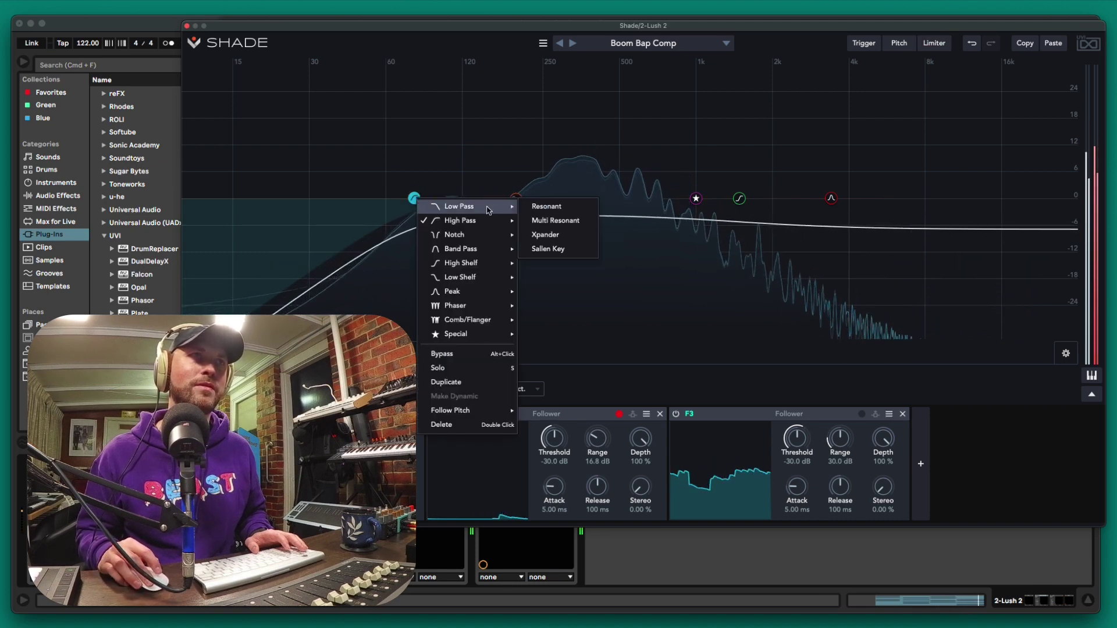
{"action": "left_click", "coordinate": [555, 248]}
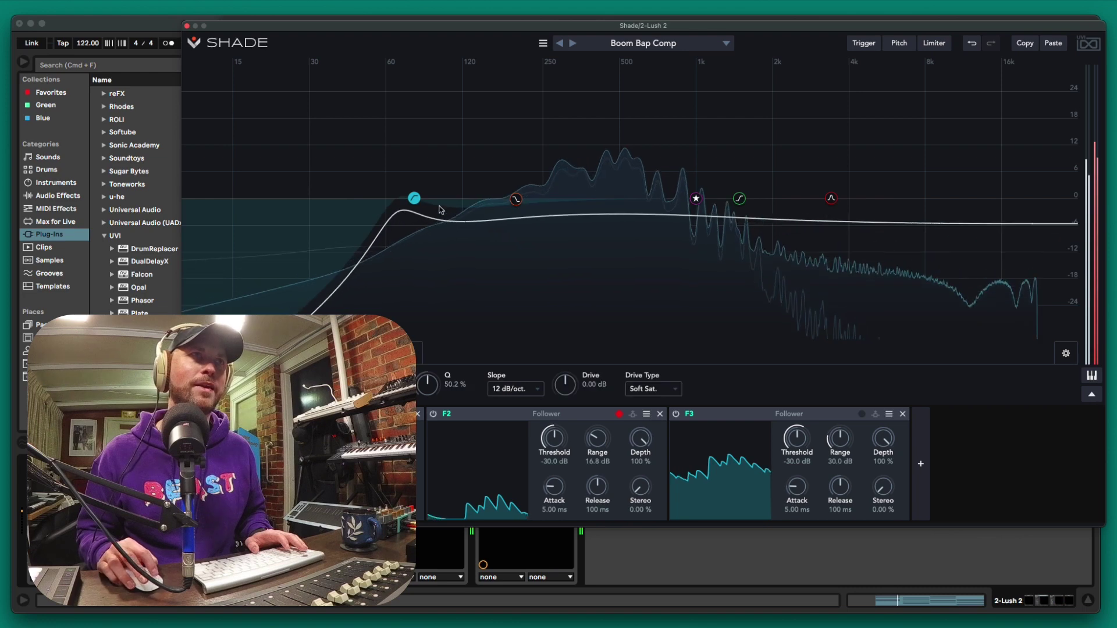
{"action": "left_click_drag", "start_coordinate": [414, 199], "coordinate": [512, 177]}
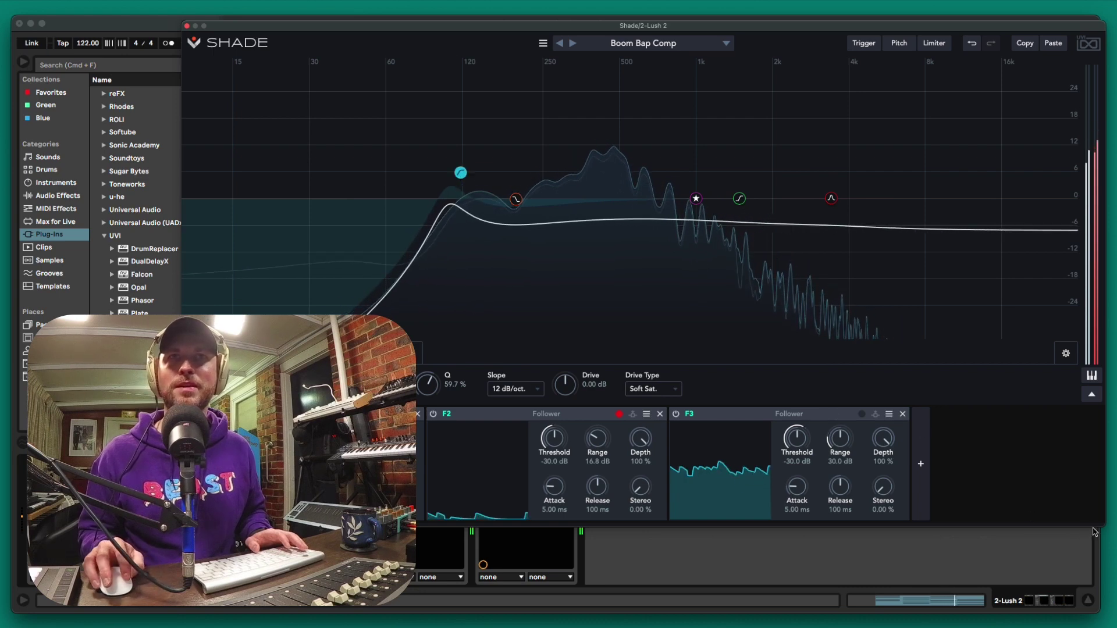
Shrink the Shade window, move it clear of the first three tracks, and enlarge it slightly.
{"action": "left_click_drag", "start_coordinate": [1100, 524], "coordinate": [833, 462]}
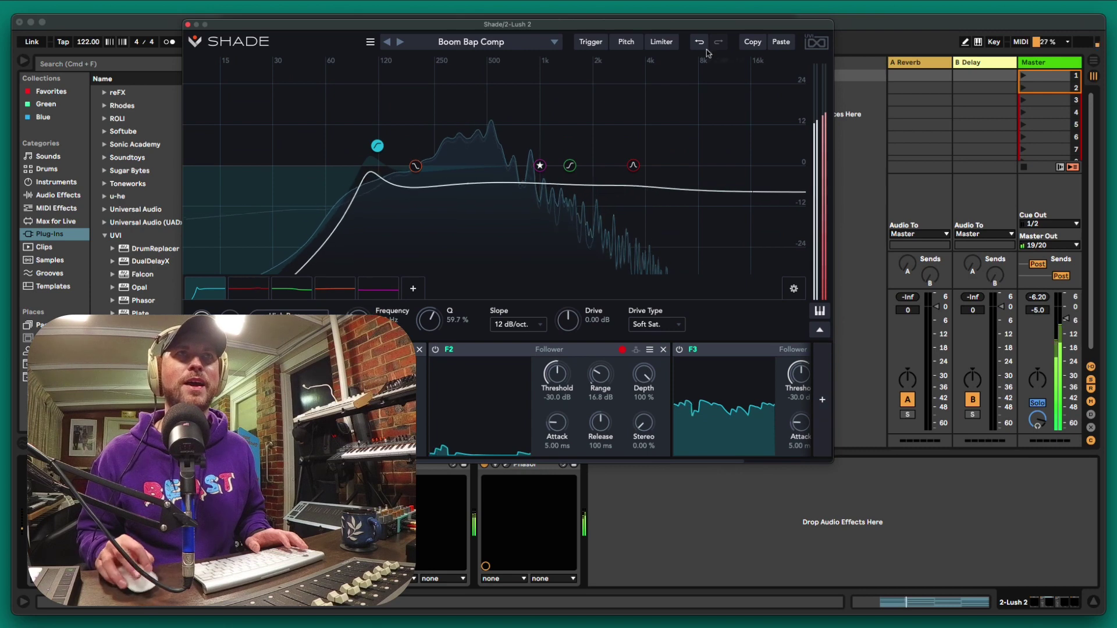
{"action": "left_click_drag", "start_coordinate": [681, 27], "coordinate": [921, 20]}
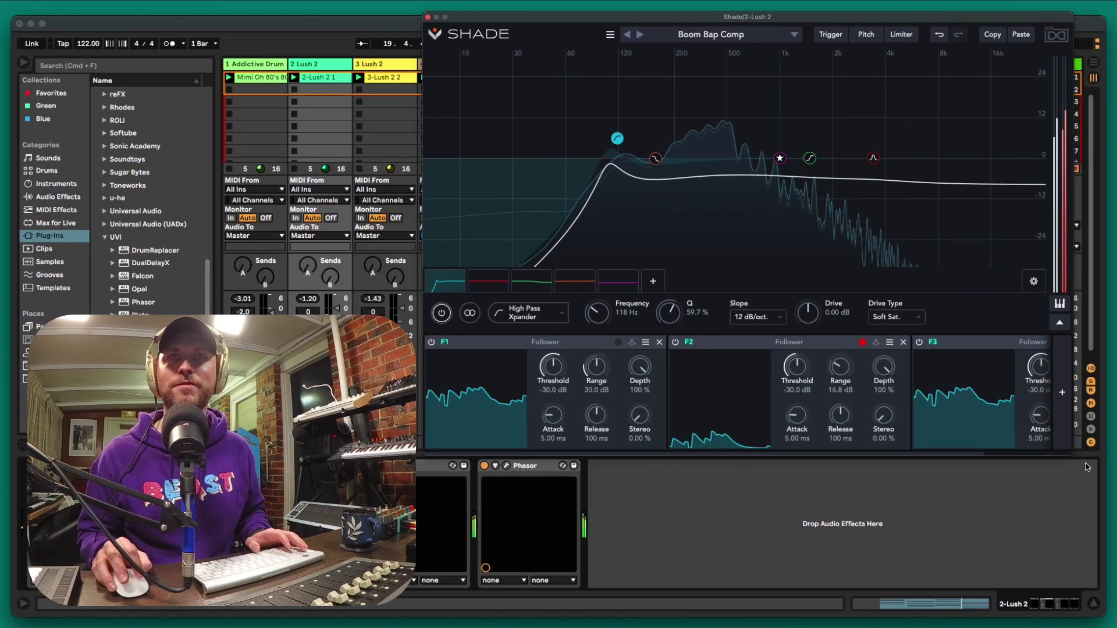
{"action": "left_click_drag", "start_coordinate": [1070, 453], "coordinate": [1019, 498]}
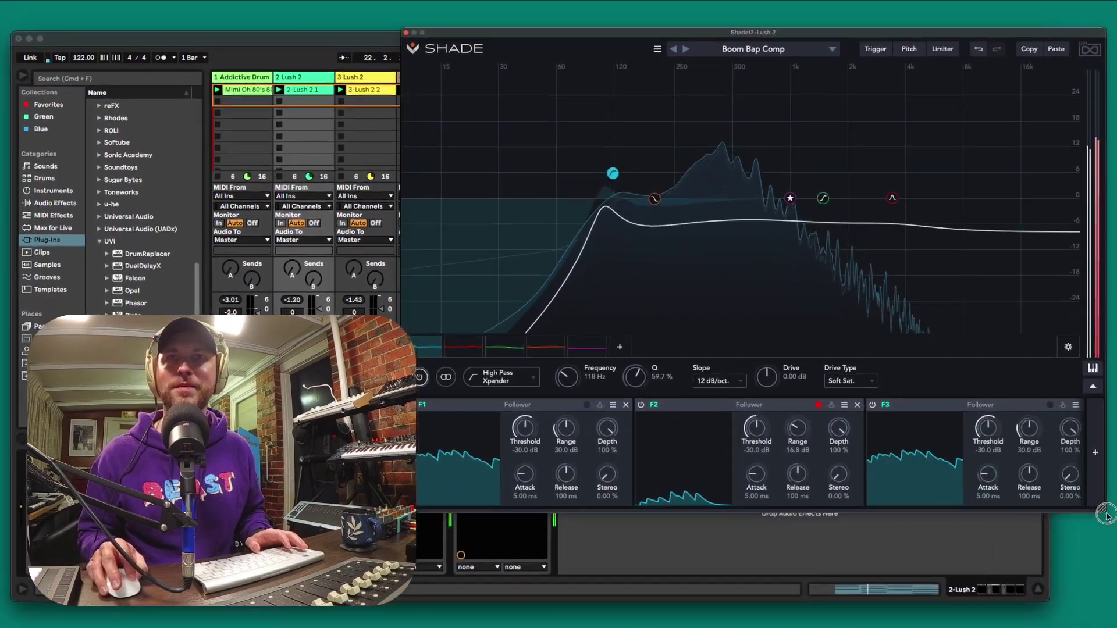
Enlarge the Shade window slightly, then hide the plug-in windows and select the 8 Audio track.
{"action": "mouse_move", "coordinate": [1105, 515]}
{"action": "left_mouse_down"}
{"action": "mouse_move", "coordinate": [1116, 533]}
{"action": "mouse_move", "coordinate": [1116, 512]}
{"action": "mouse_move", "coordinate": [1105, 519]}
{"action": "left_mouse_up"}
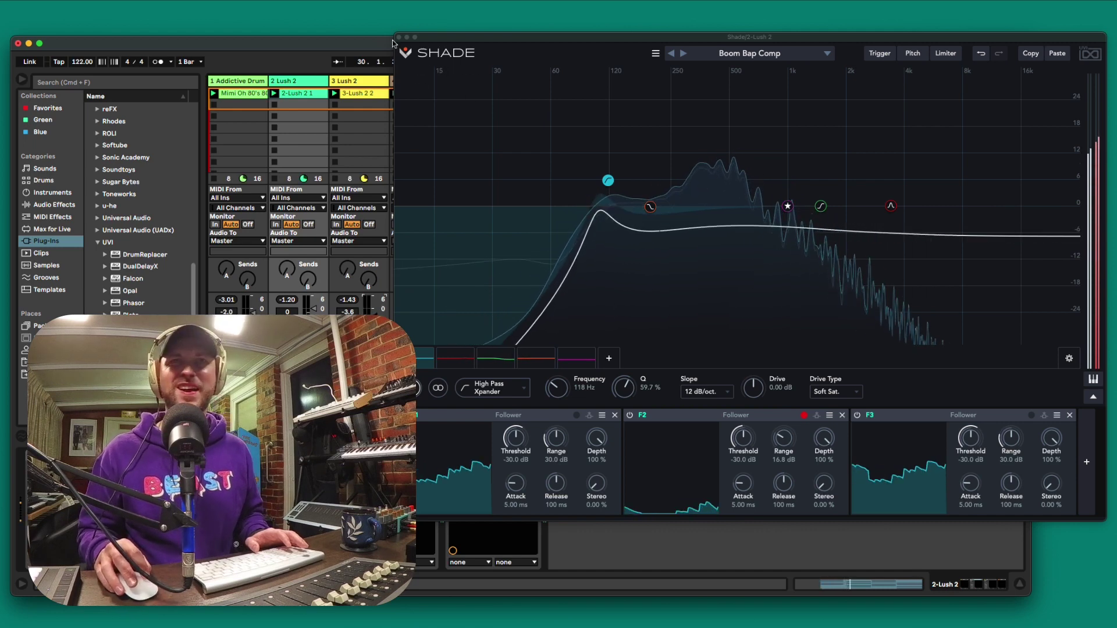
{"action": "key", "text": "super+alt+p"}
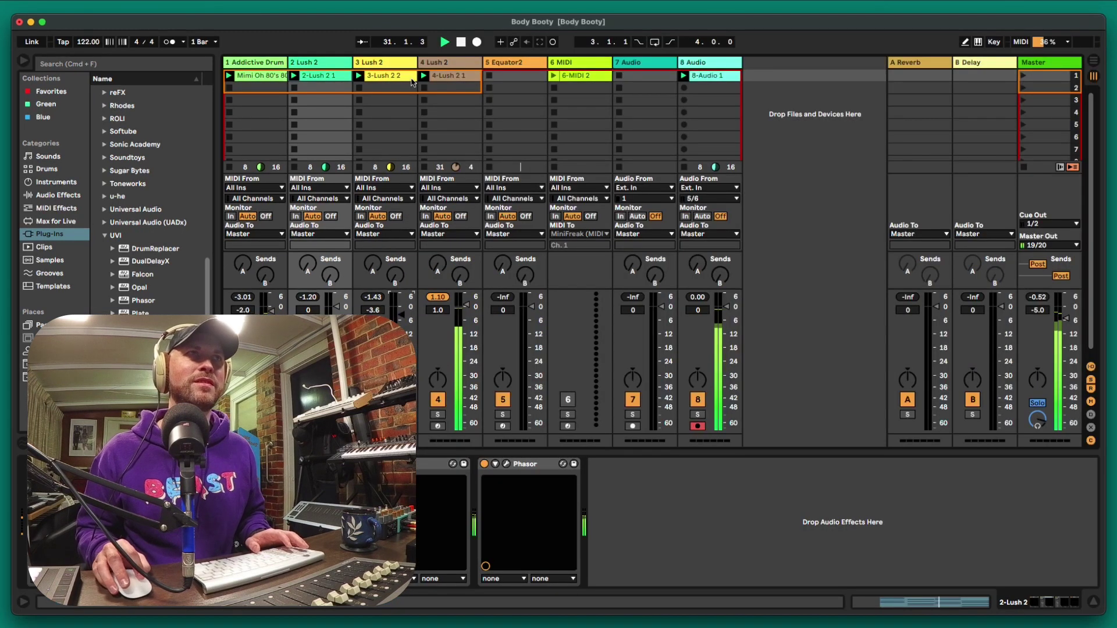
{"action": "key", "text": "Right"}
{"action": "key", "text": "Right"}
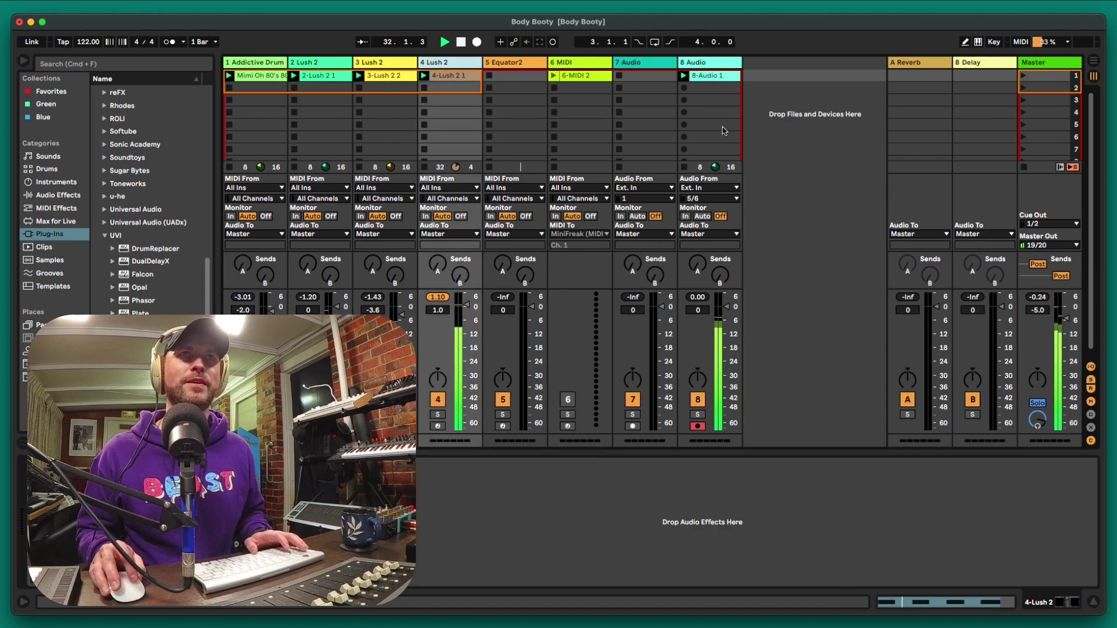
{"action": "left_click", "coordinate": [726, 230]}
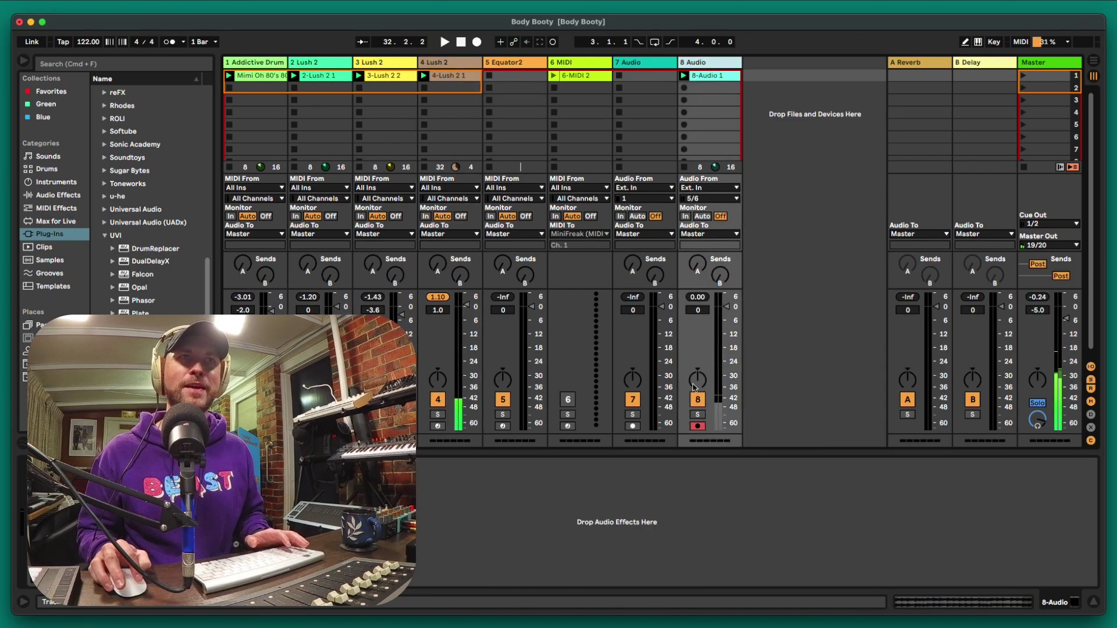
Examine the waveform of the 8-Audio 1 clip and return to the track's device chain.
{"action": "left_click", "coordinate": [714, 76]}
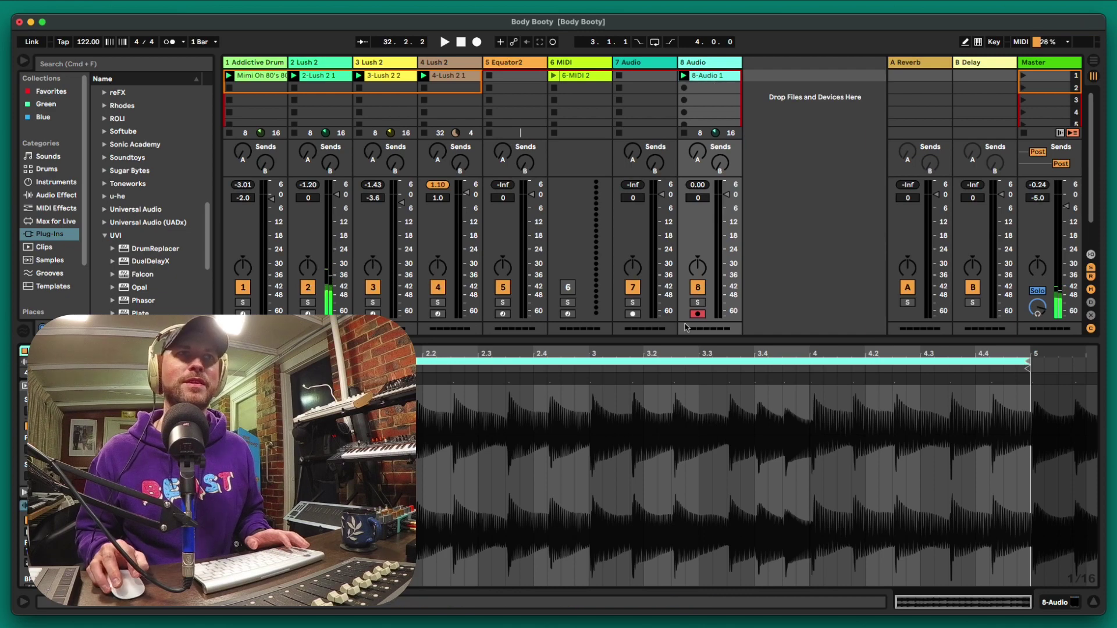
{"action": "left_click", "coordinate": [707, 64]}
{"action": "key", "text": "super+alt+i"}
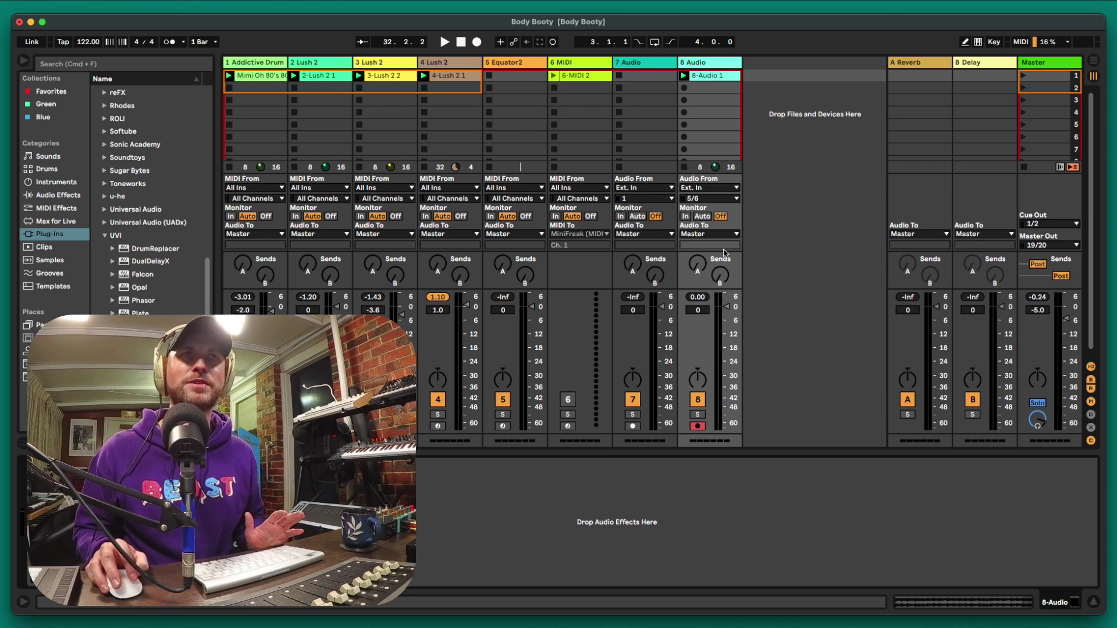
{"action": "double_click", "coordinate": [715, 78]}
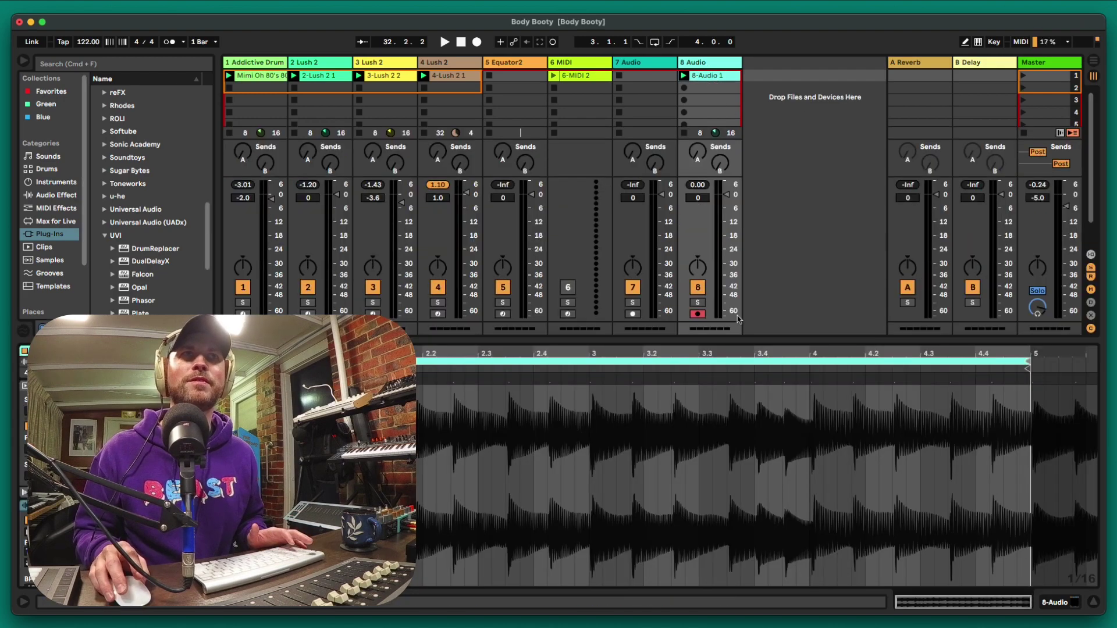
{"action": "double_click", "coordinate": [713, 62]}
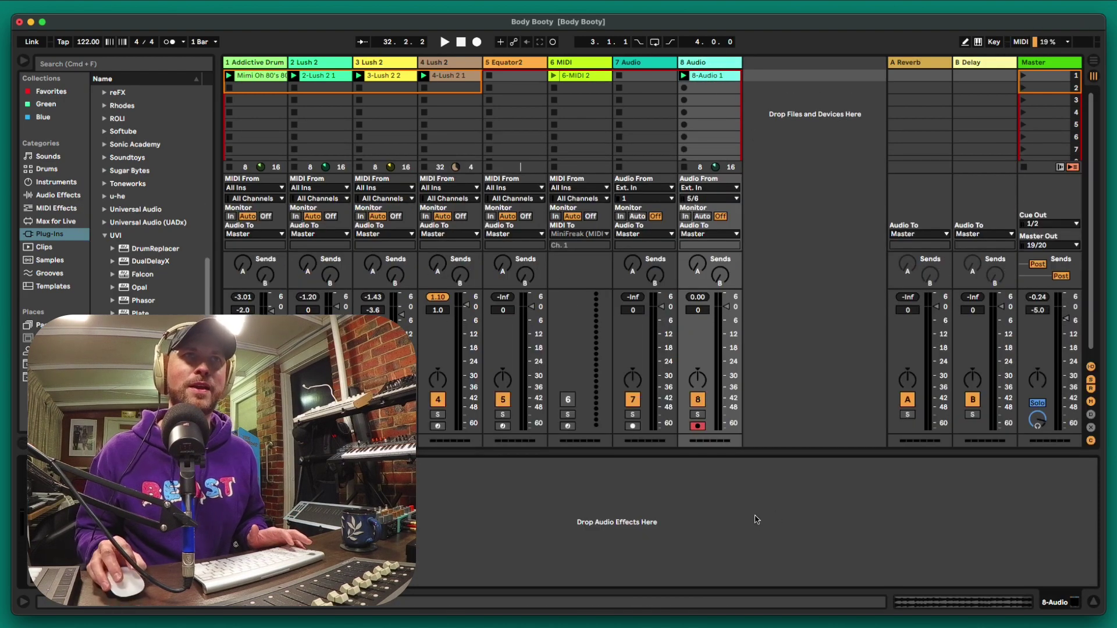
Load Opal on the 8 Audio track while it plays soloed, and place its window over the mixer area.
{"action": "left_click", "coordinate": [699, 416]}
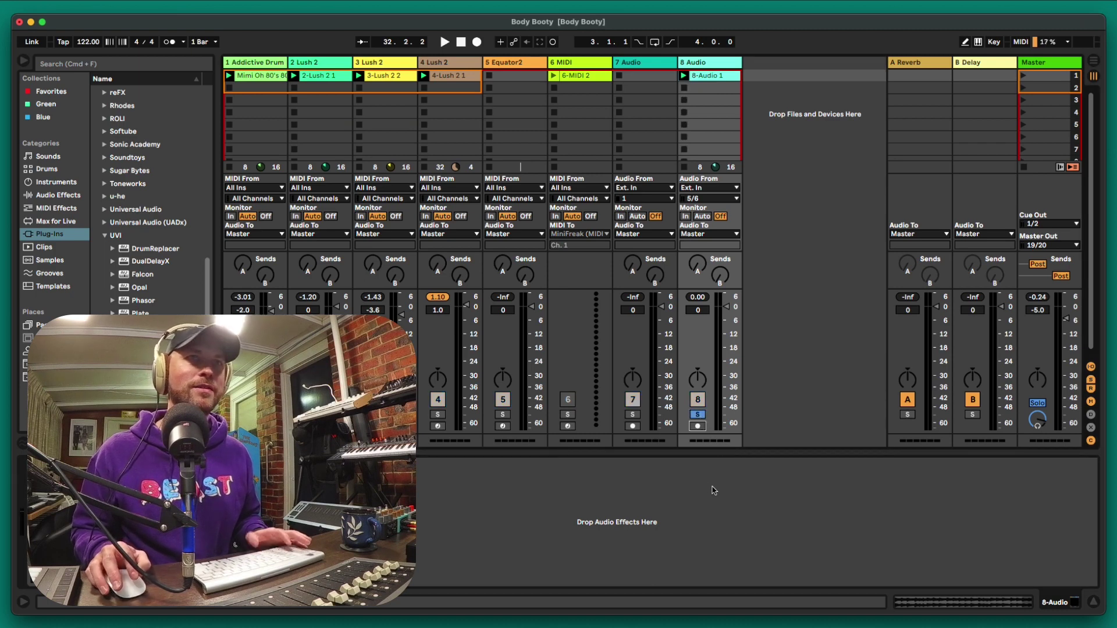
{"action": "key", "text": "space"}
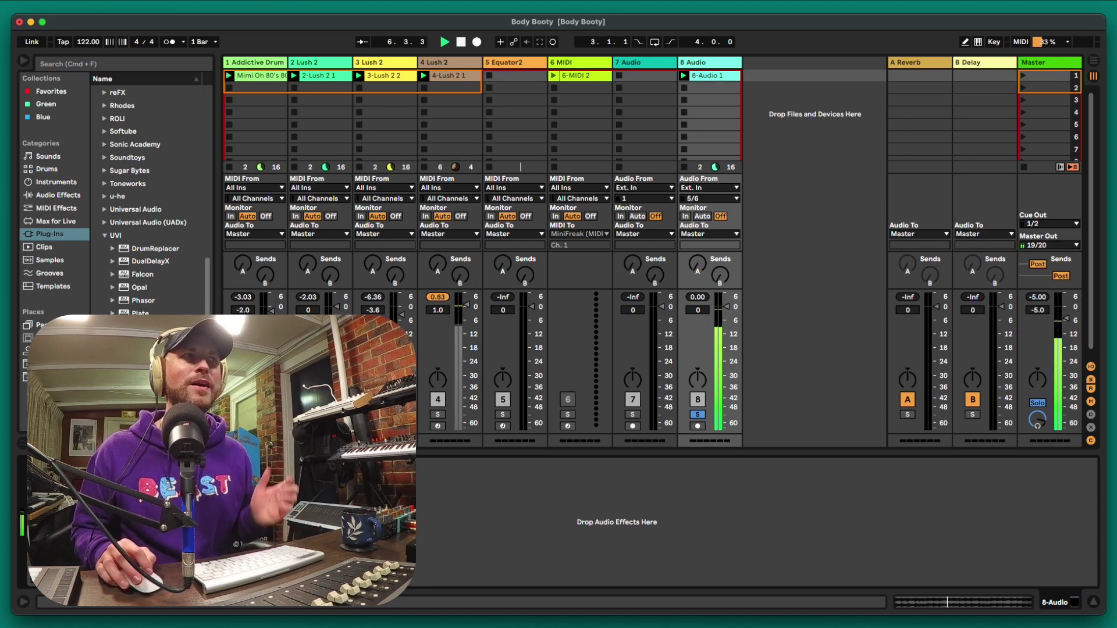
{"action": "left_click", "coordinate": [140, 287]}
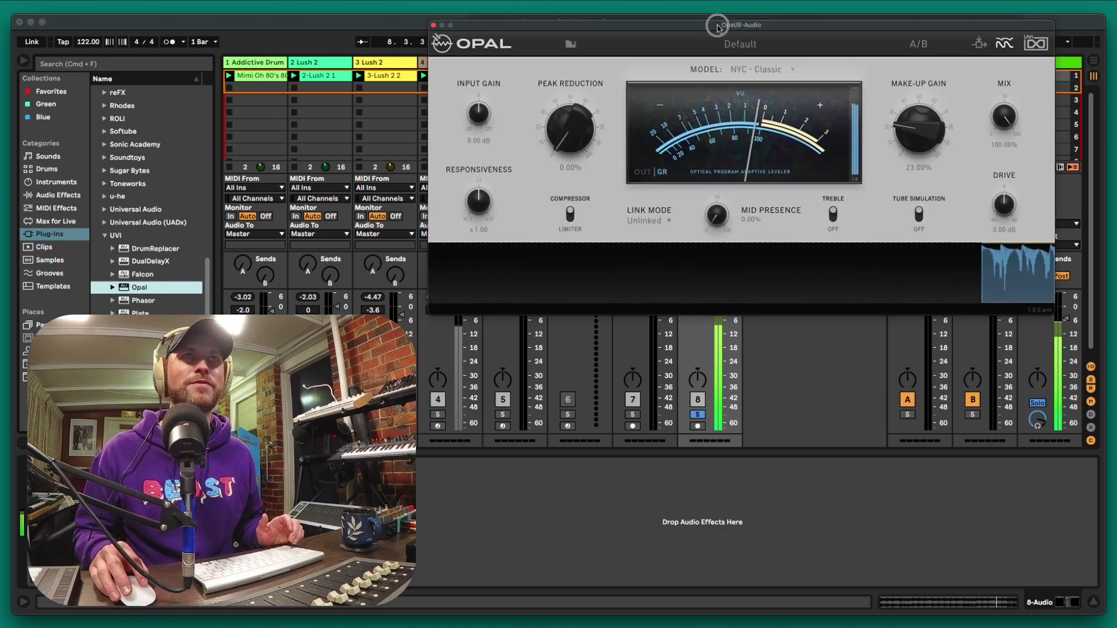
{"action": "left_click_drag", "start_coordinate": [713, 21], "coordinate": [684, 252]}
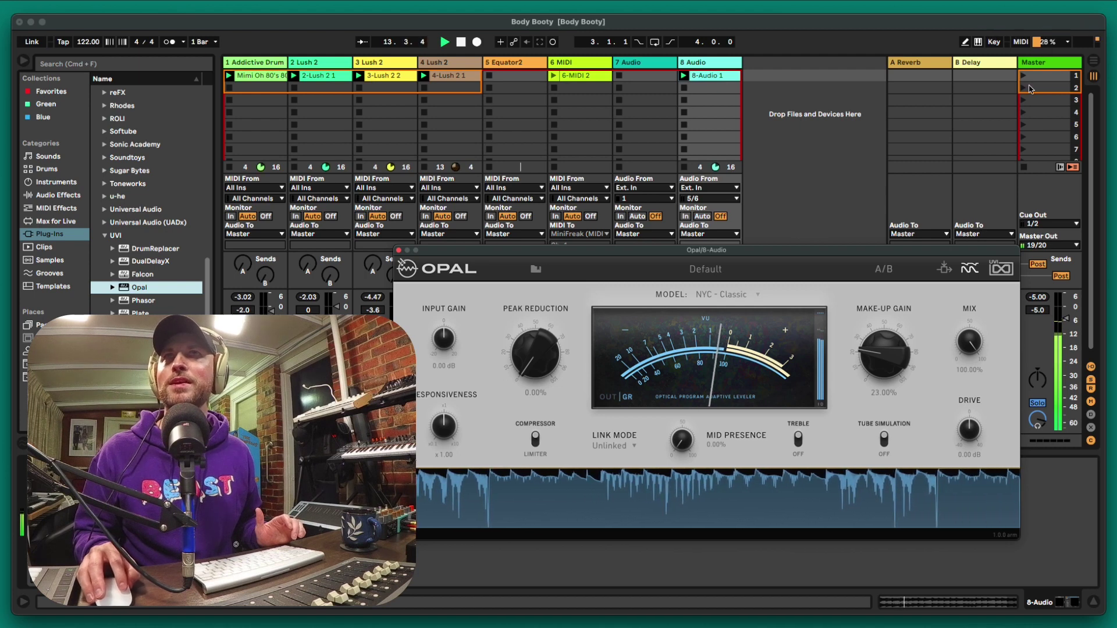
Load Opal's Character Comp preset and move the window up beside the first three tracks.
{"action": "left_click", "coordinate": [847, 271]}
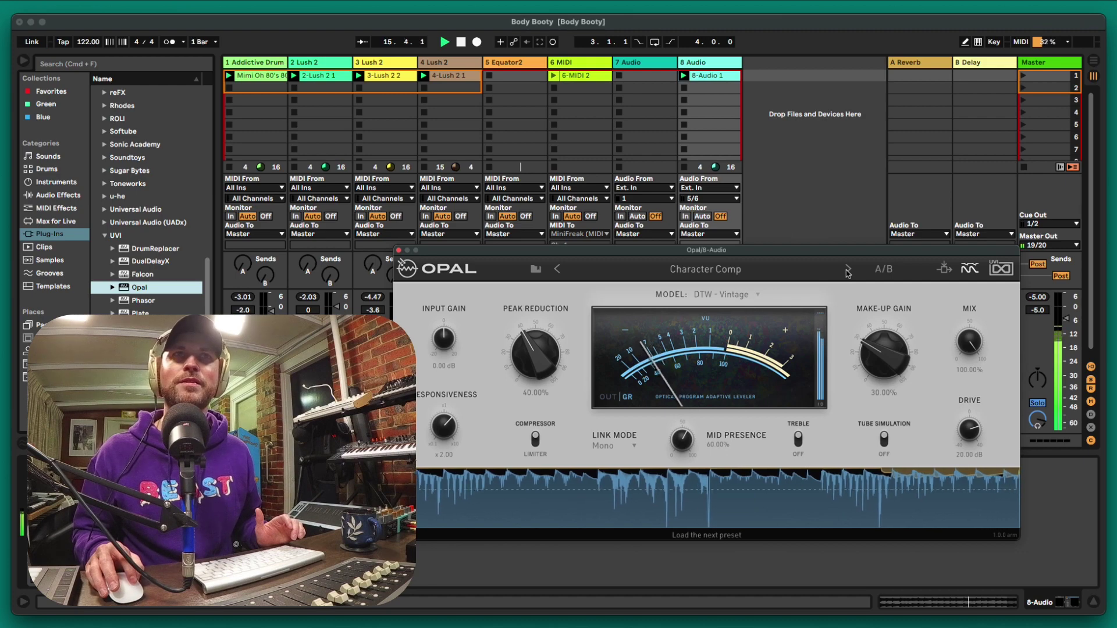
{"action": "left_click_drag", "start_coordinate": [847, 252], "coordinate": [825, 182]}
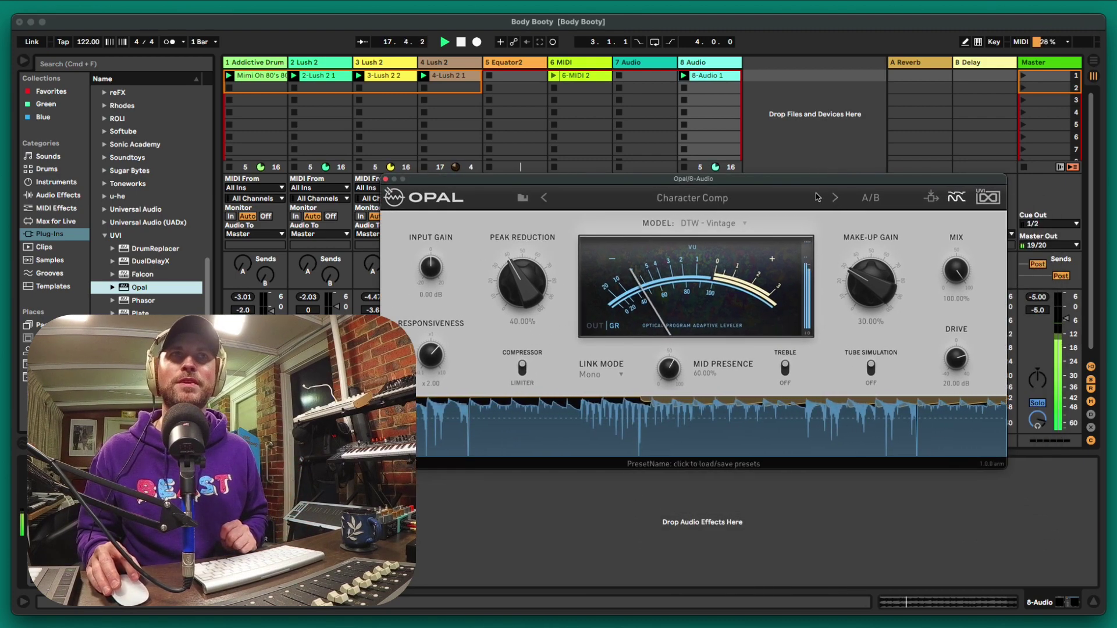
{"action": "left_click_drag", "start_coordinate": [794, 182], "coordinate": [831, 177]}
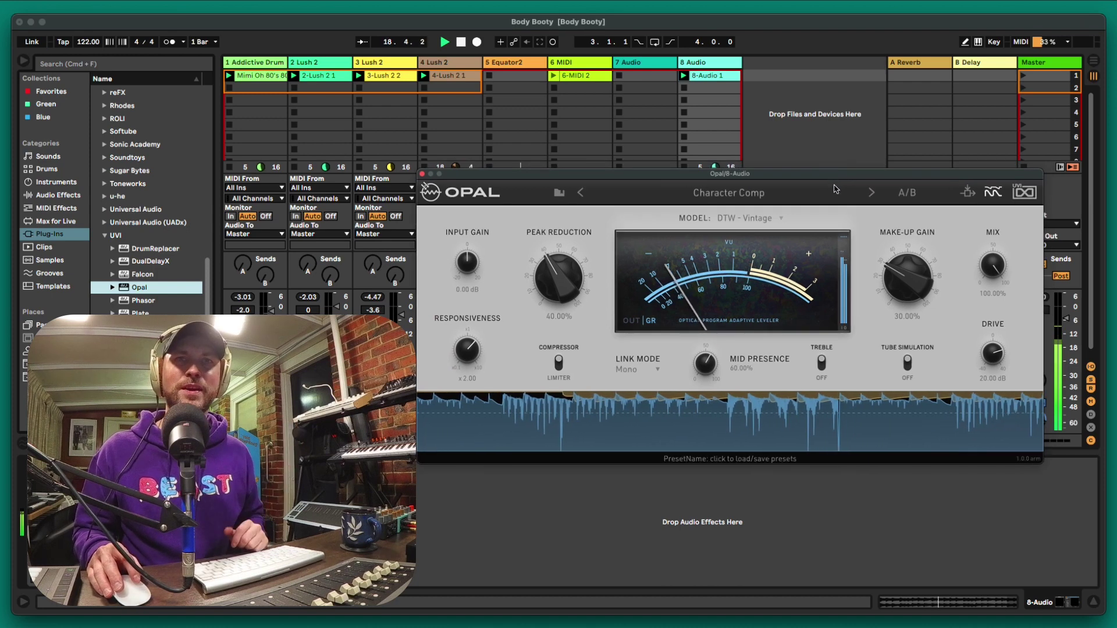
Audition Opal's Bass presets Click Limit, Fattener and Smooth Tube, and return to Fattener.
{"action": "left_click", "coordinate": [736, 193]}
{"action": "mouse_move", "coordinate": [611, 256]}
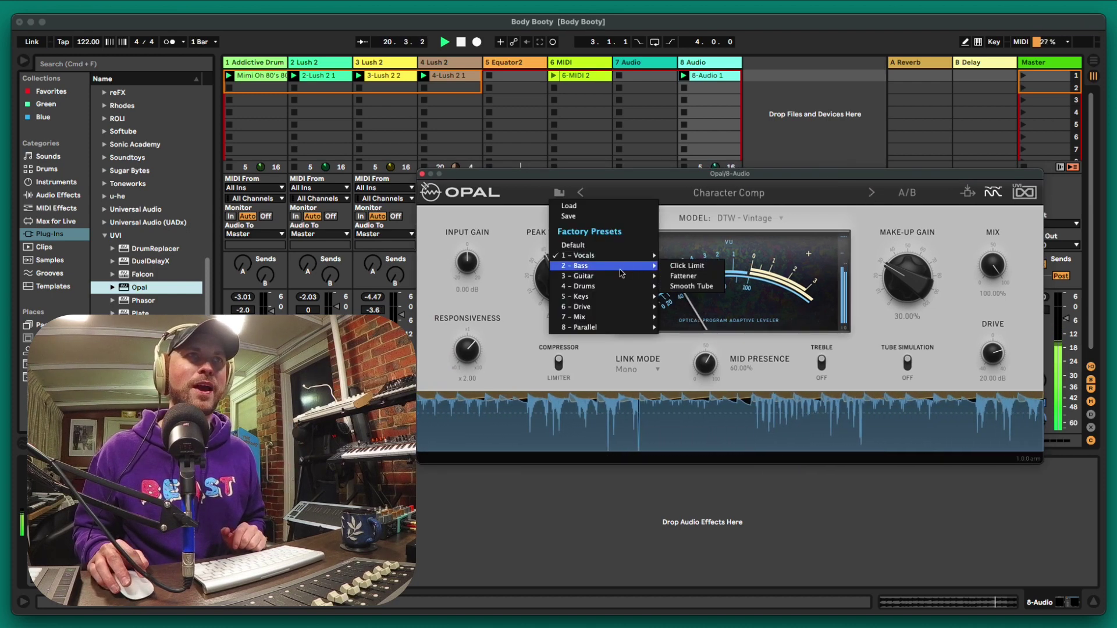
{"action": "left_click", "coordinate": [687, 257]}
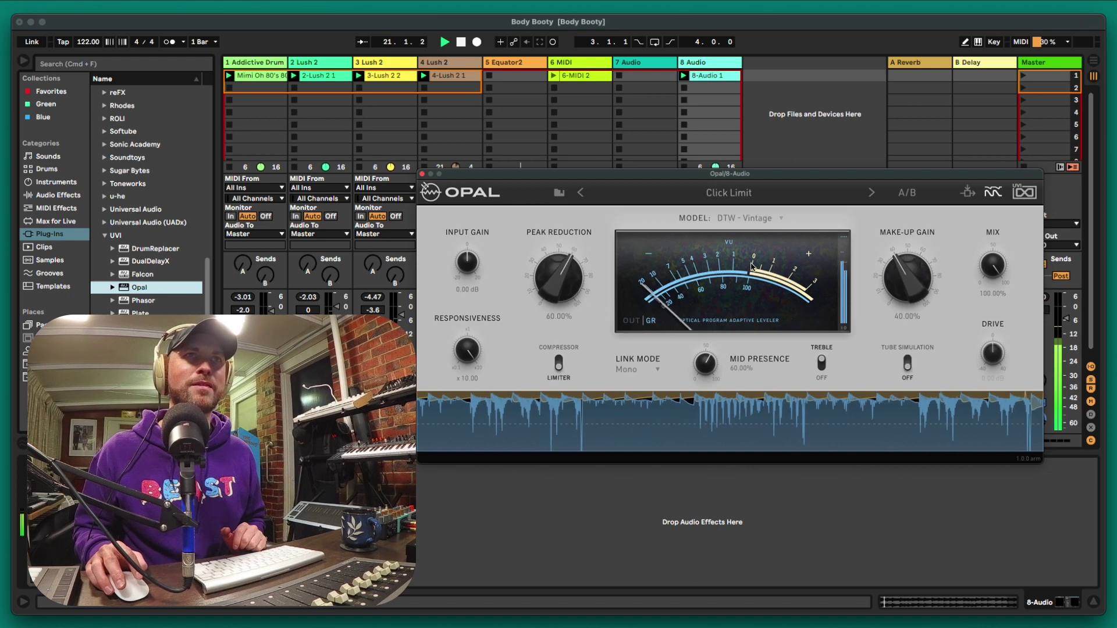
{"action": "left_click", "coordinate": [871, 193]}
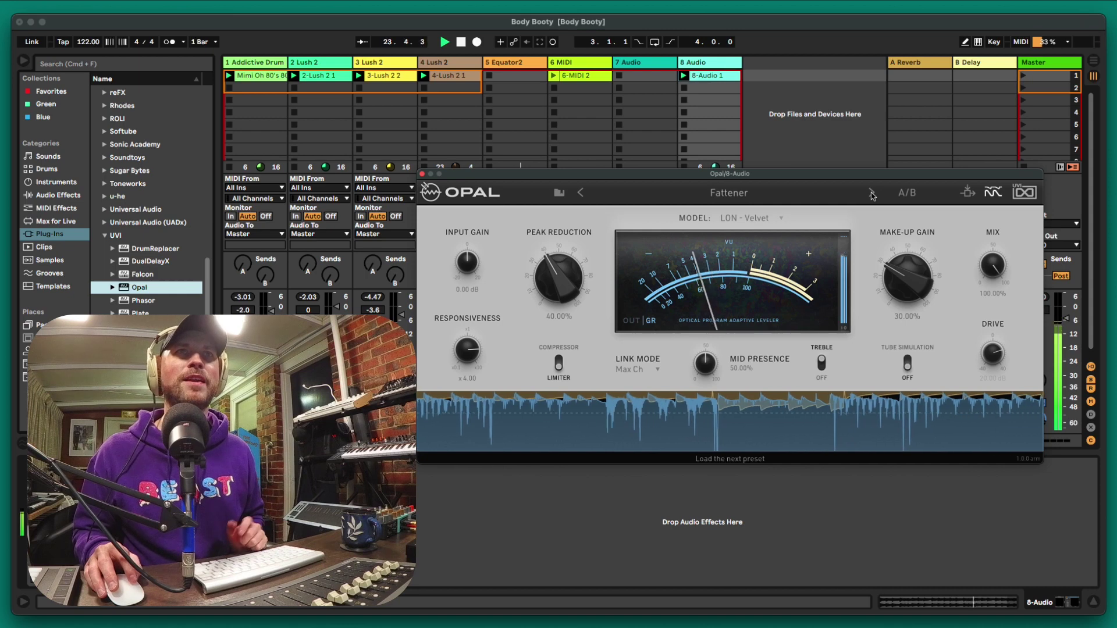
{"action": "left_click", "coordinate": [871, 193]}
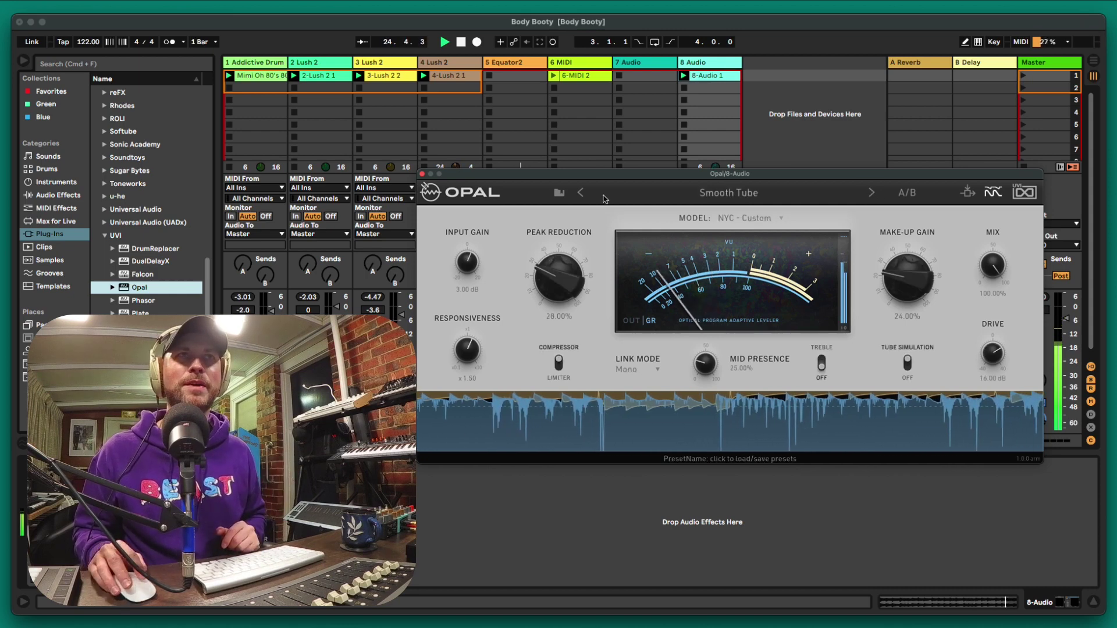
{"action": "left_click", "coordinate": [580, 194]}
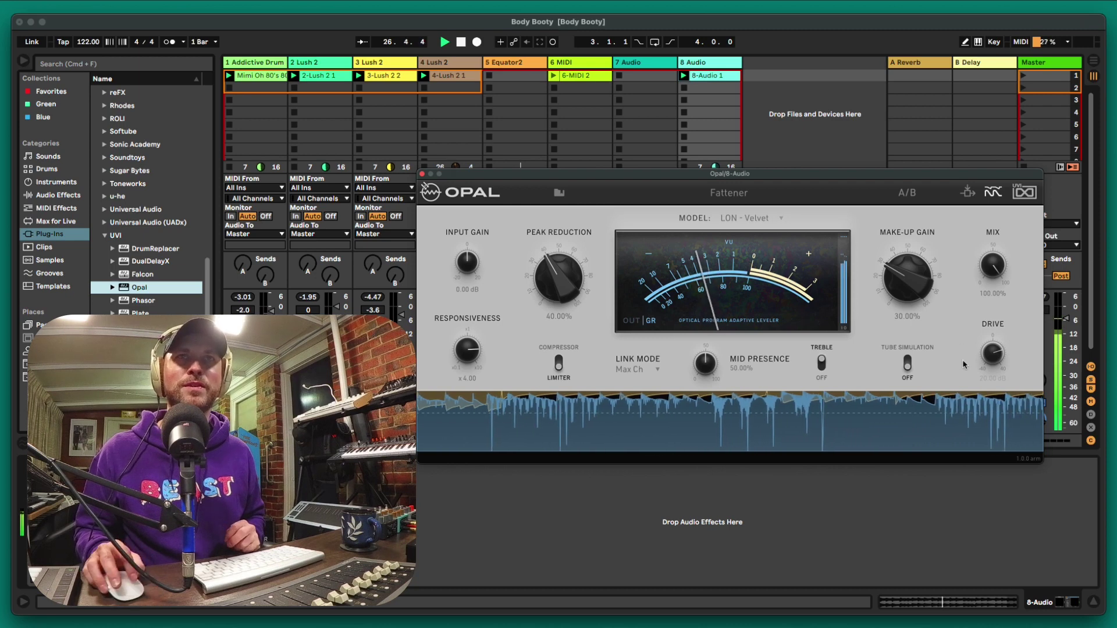
Adjust Fattener to Mid Presence 60.91%, Peak Reduction about 42.56% and Make-up Gain about 33.47%.
{"action": "left_click_drag", "start_coordinate": [993, 355], "coordinate": [995, 346]}
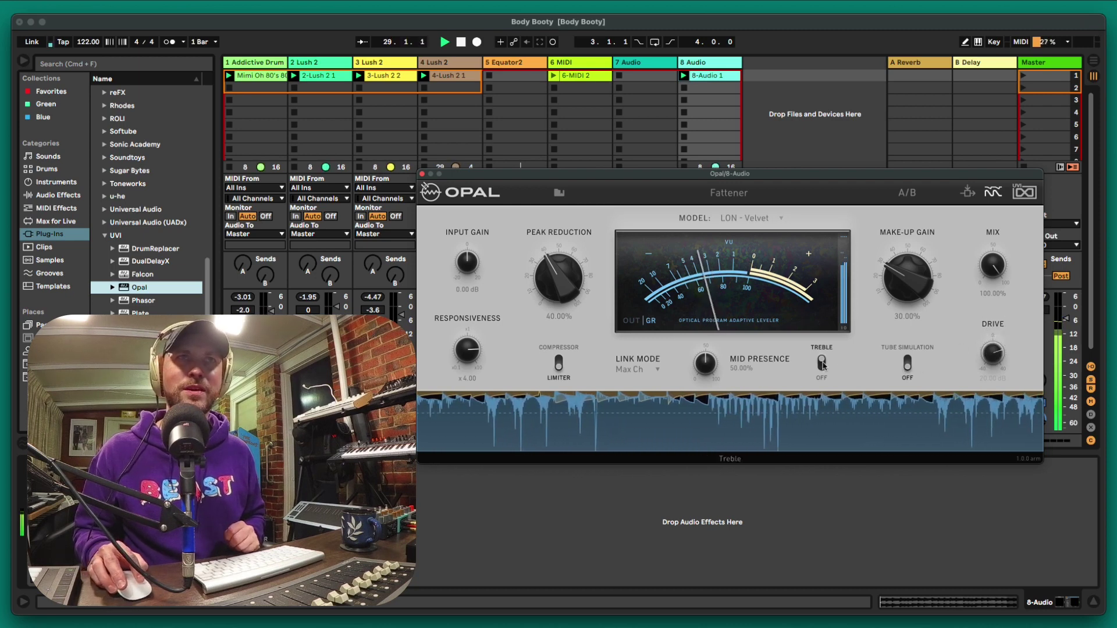
{"action": "left_click", "coordinate": [822, 363]}
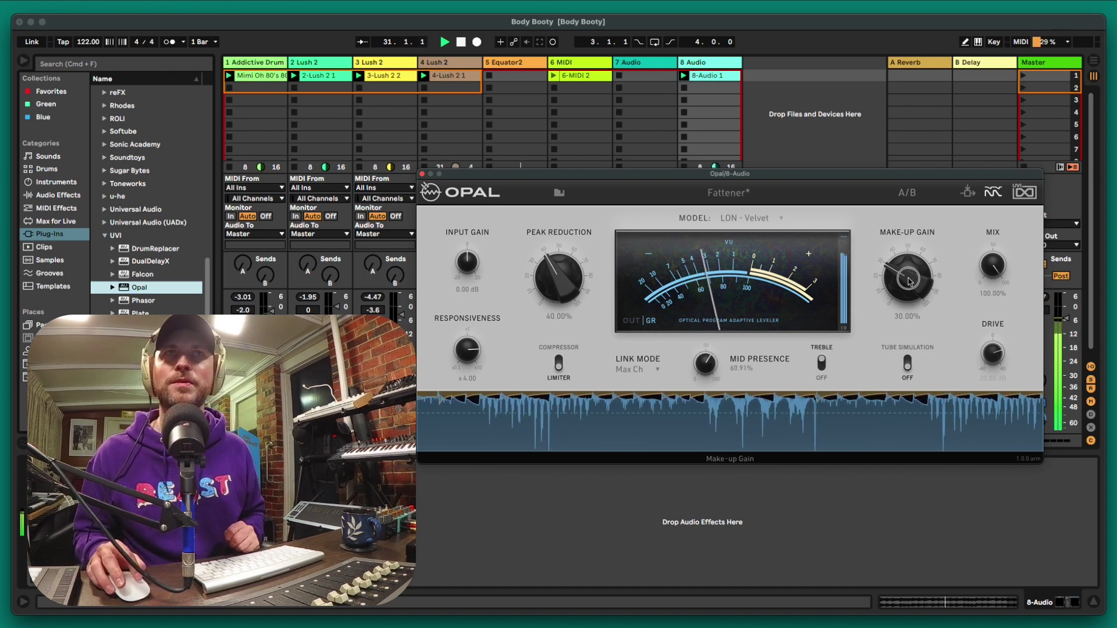
{"action": "left_click_drag", "start_coordinate": [910, 282], "coordinate": [905, 277]}
{"action": "mouse_move", "coordinate": [560, 272]}
{"action": "left_mouse_down"}
{"action": "mouse_move", "coordinate": [555, 294]}
{"action": "mouse_move", "coordinate": [558, 250]}
{"action": "mouse_move", "coordinate": [555, 270]}
{"action": "left_mouse_up"}
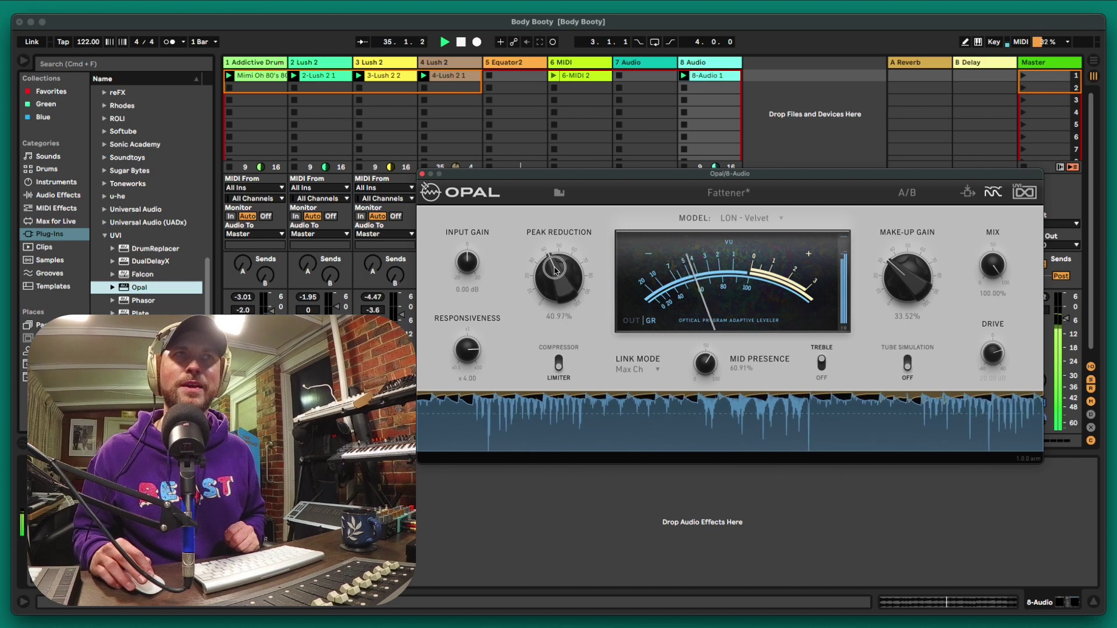
{"action": "left_click_drag", "start_coordinate": [903, 282], "coordinate": [863, 296]}
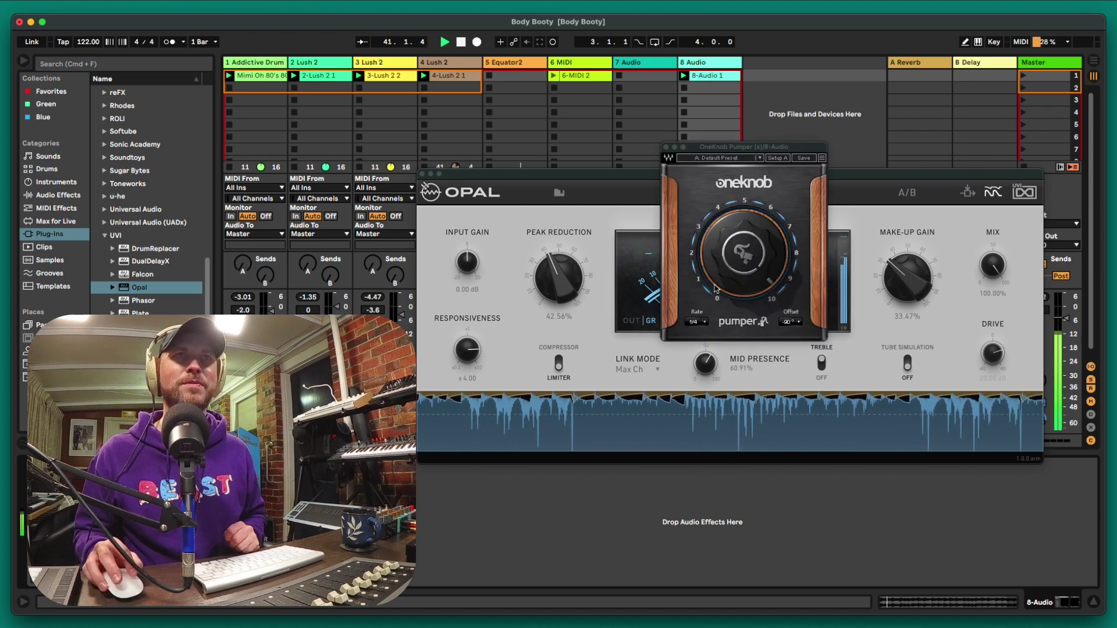
Adjust the OneKnob Pumper amount on 8 Audio and close the Pumper and Opal windows.
{"action": "left_click", "coordinate": [735, 295]}
{"action": "left_click_drag", "start_coordinate": [736, 296], "coordinate": [729, 351]}
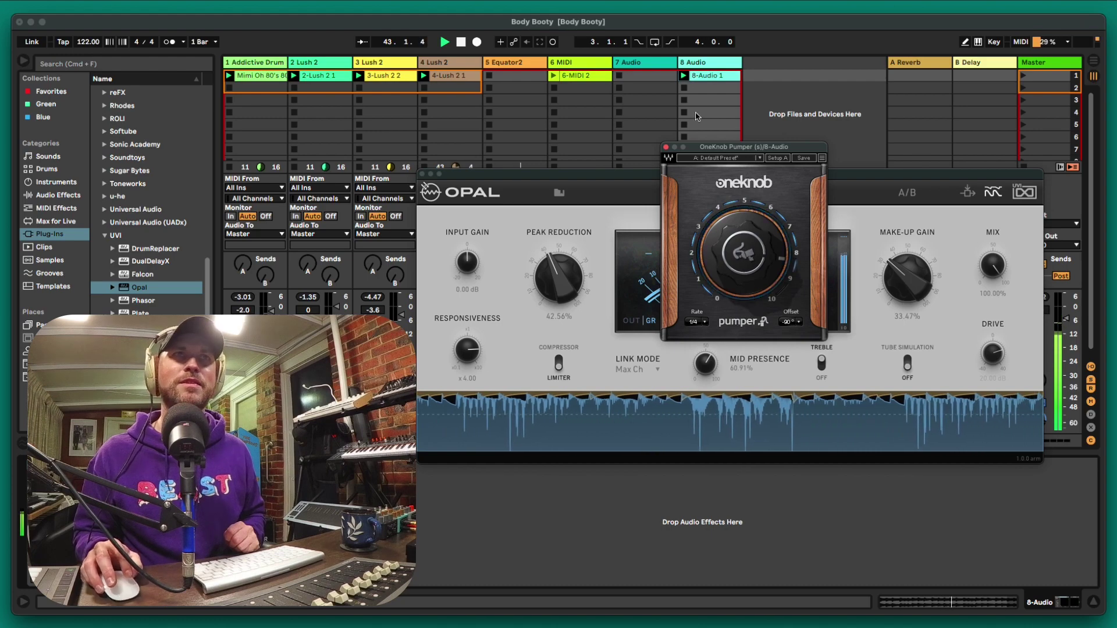
{"action": "left_click", "coordinate": [666, 146]}
{"action": "left_click_drag", "start_coordinate": [673, 175], "coordinate": [684, 119]}
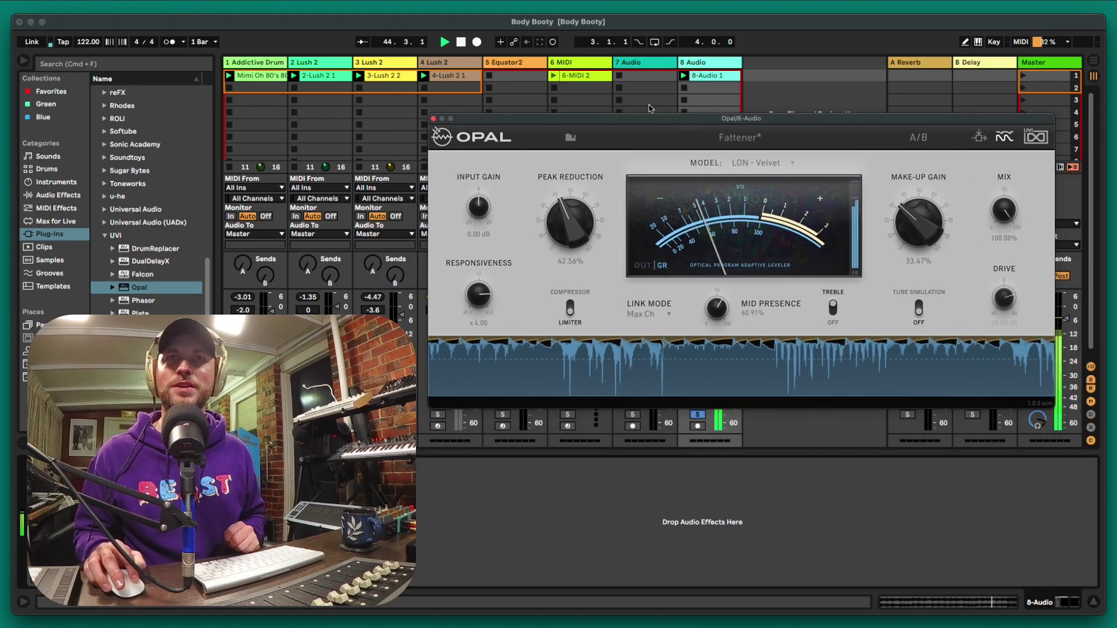
{"action": "left_click", "coordinate": [433, 118]}
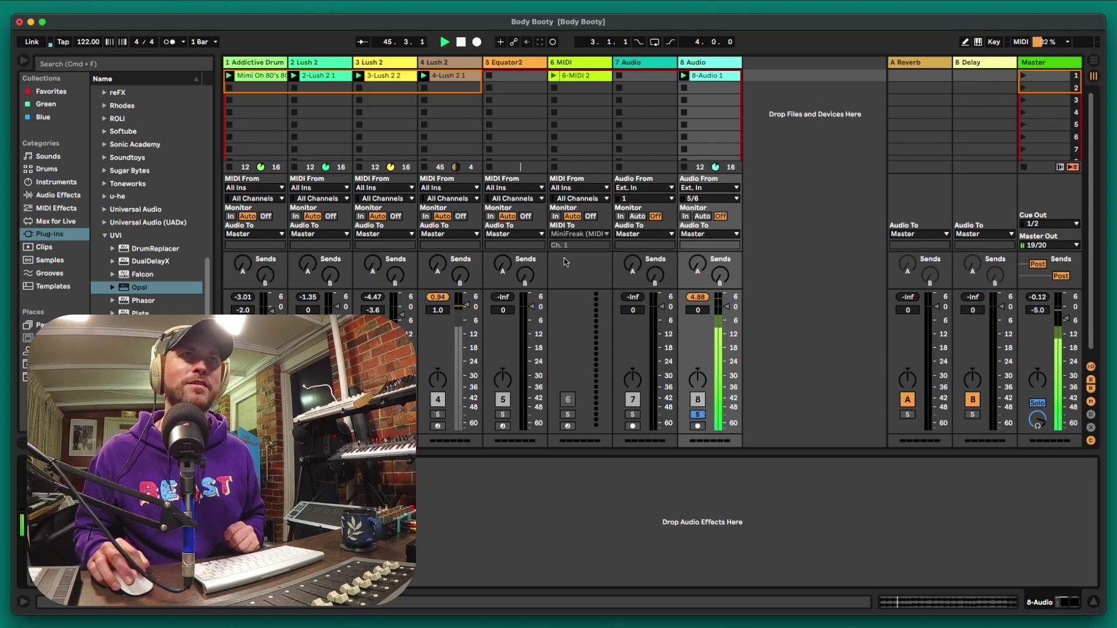
Unsolo the 8 Audio track, then solo the 4 Lush 2 track and release its solo.
{"action": "left_click", "coordinate": [699, 415]}
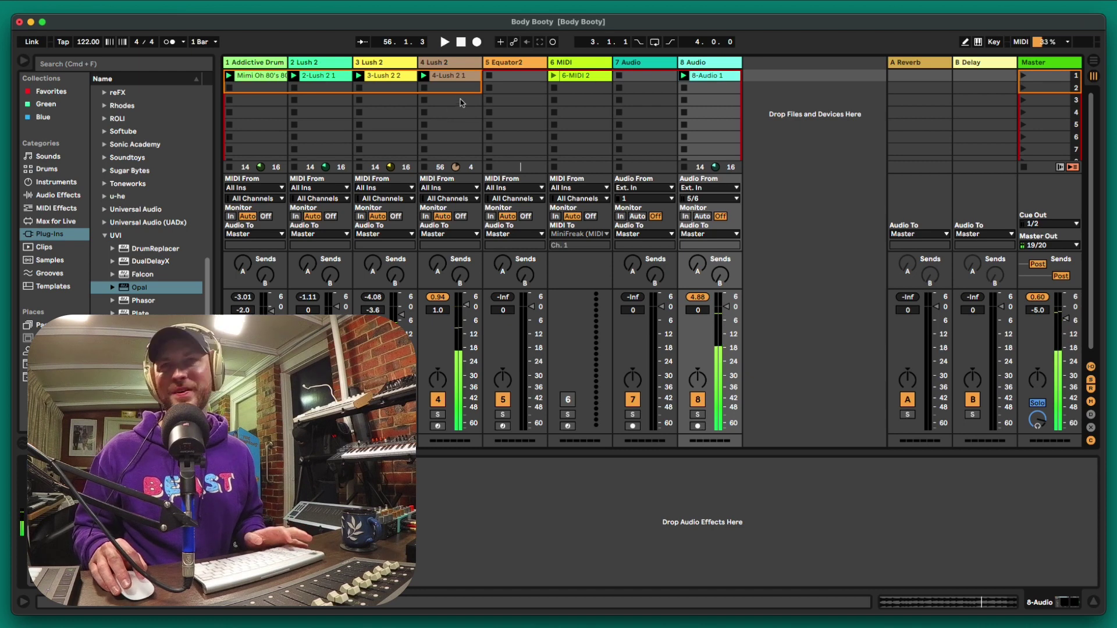
{"action": "left_click", "coordinate": [459, 63]}
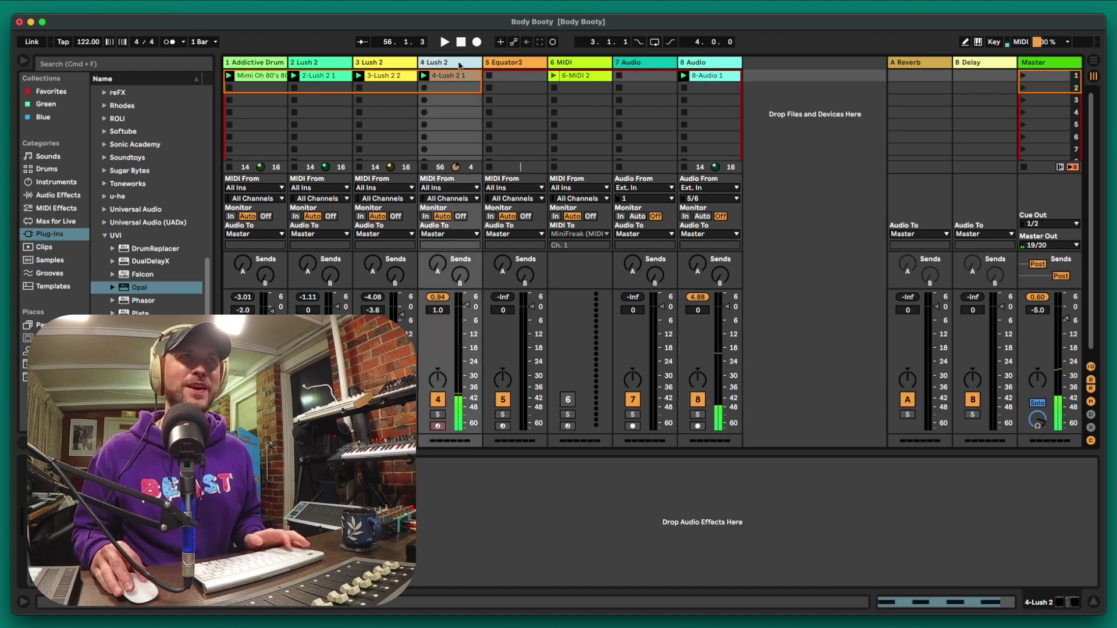
{"action": "left_click", "coordinate": [438, 415]}
{"action": "left_click", "coordinate": [439, 415]}
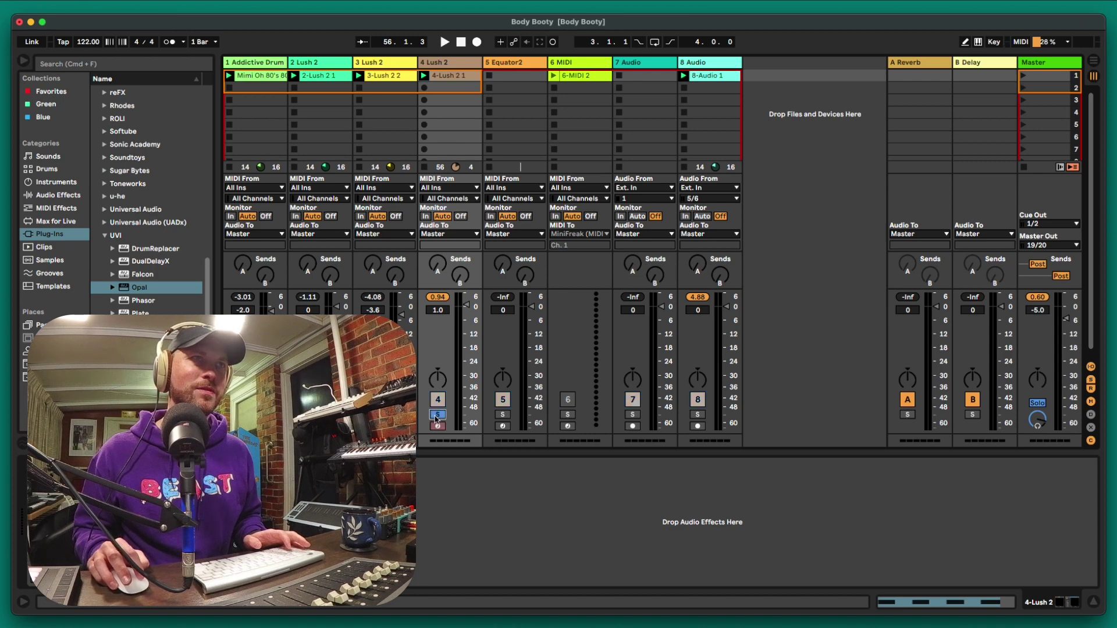
{"action": "left_click", "coordinate": [438, 414]}
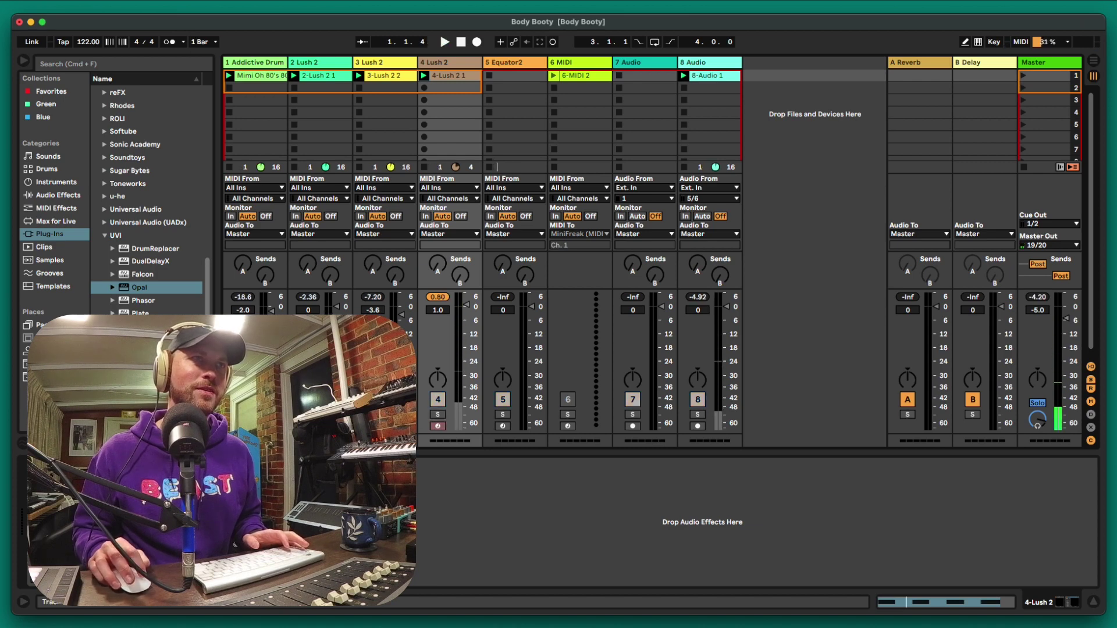
Load Plate on the 3 Lush 2 track and, with playback running, move its window clear of the first four tracks.
{"action": "left_click", "coordinate": [384, 62]}
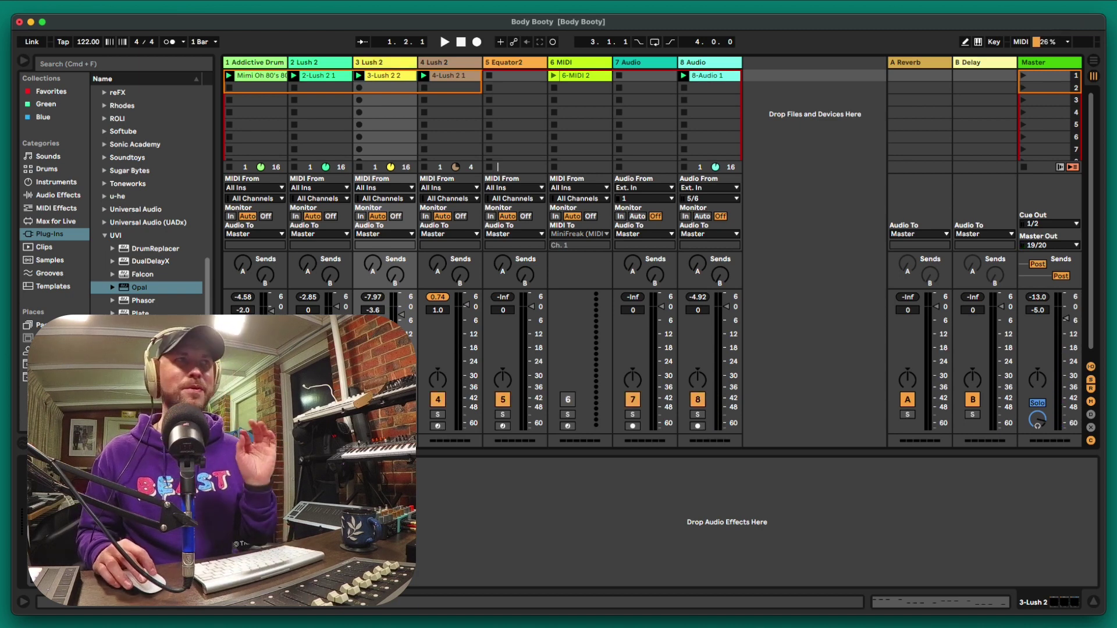
{"action": "left_click", "coordinate": [146, 312]}
{"action": "double_click", "coordinate": [146, 313]}
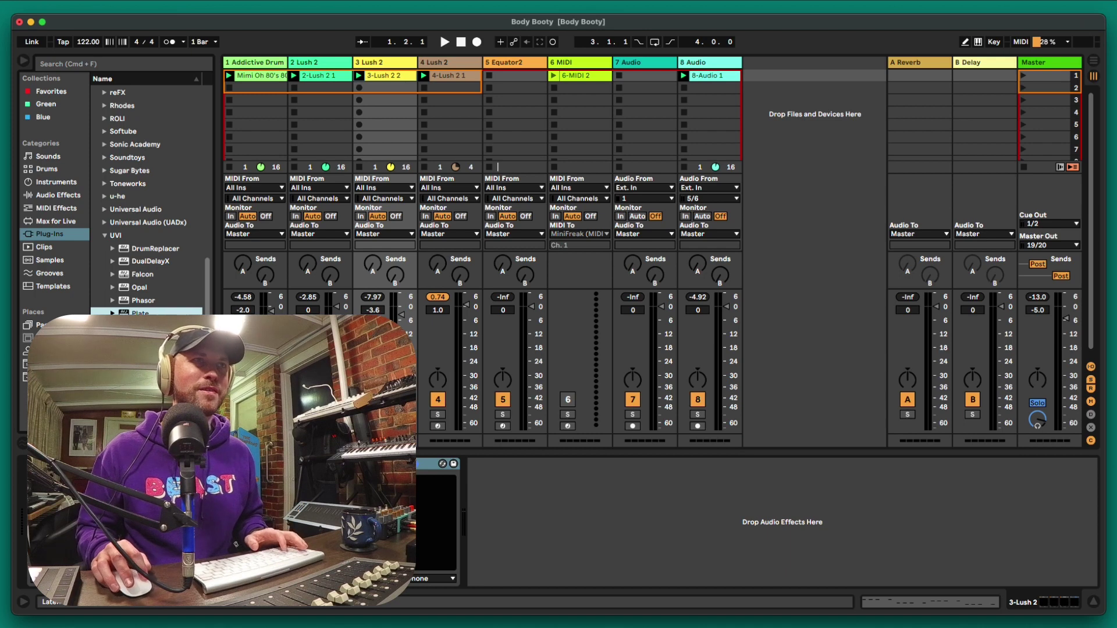
{"action": "key", "text": "space"}
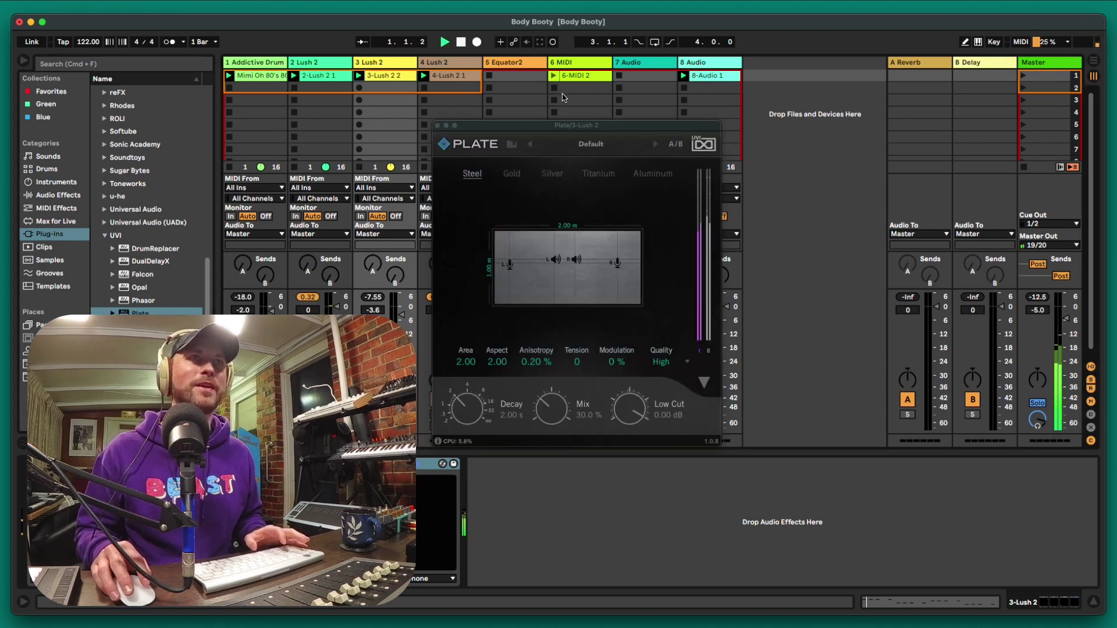
{"action": "left_click_drag", "start_coordinate": [576, 125], "coordinate": [676, 109]}
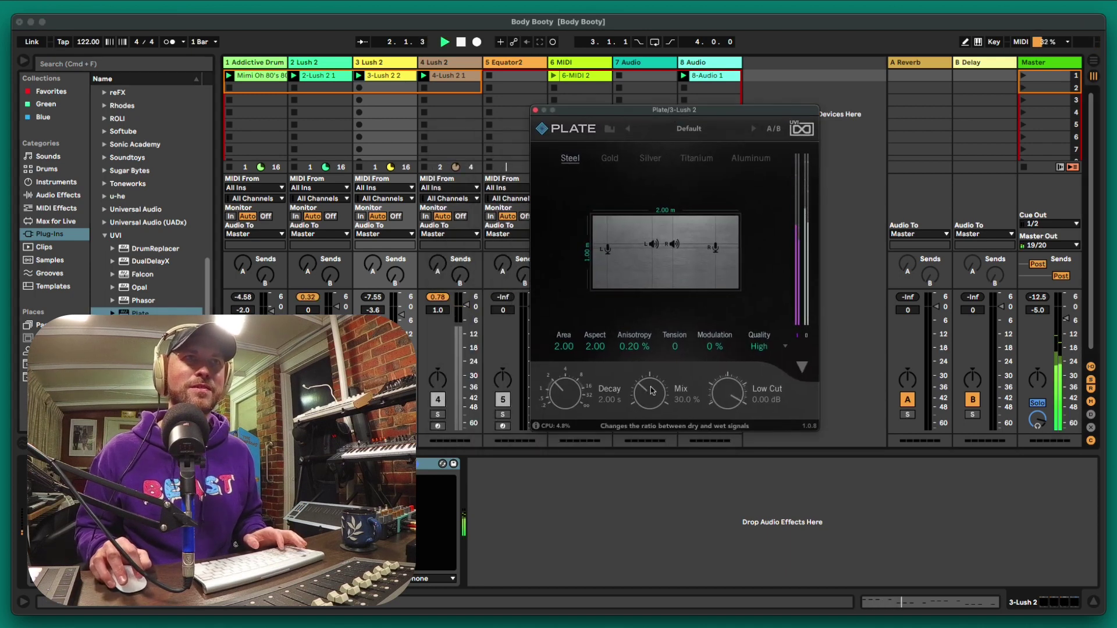
Load Plate's Base 240 preset and adjust its Mix to 13.8%, followed by about 20.1%, while listening to the song.
{"action": "mouse_move", "coordinate": [650, 385]}
{"action": "left_mouse_down"}
{"action": "mouse_move", "coordinate": [657, 300]}
{"action": "mouse_move", "coordinate": [649, 375]}
{"action": "left_mouse_up"}
{"action": "left_click", "coordinate": [755, 129]}
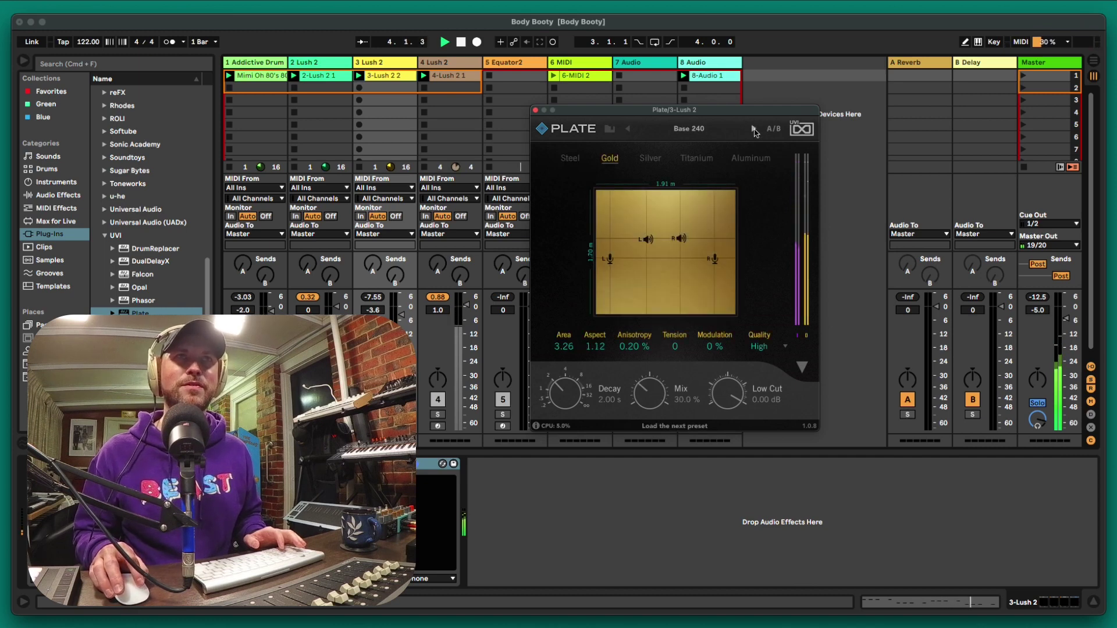
{"action": "left_click_drag", "start_coordinate": [648, 387], "coordinate": [639, 407]}
{"action": "left_click", "coordinate": [613, 506]}
{"action": "key", "text": "space"}
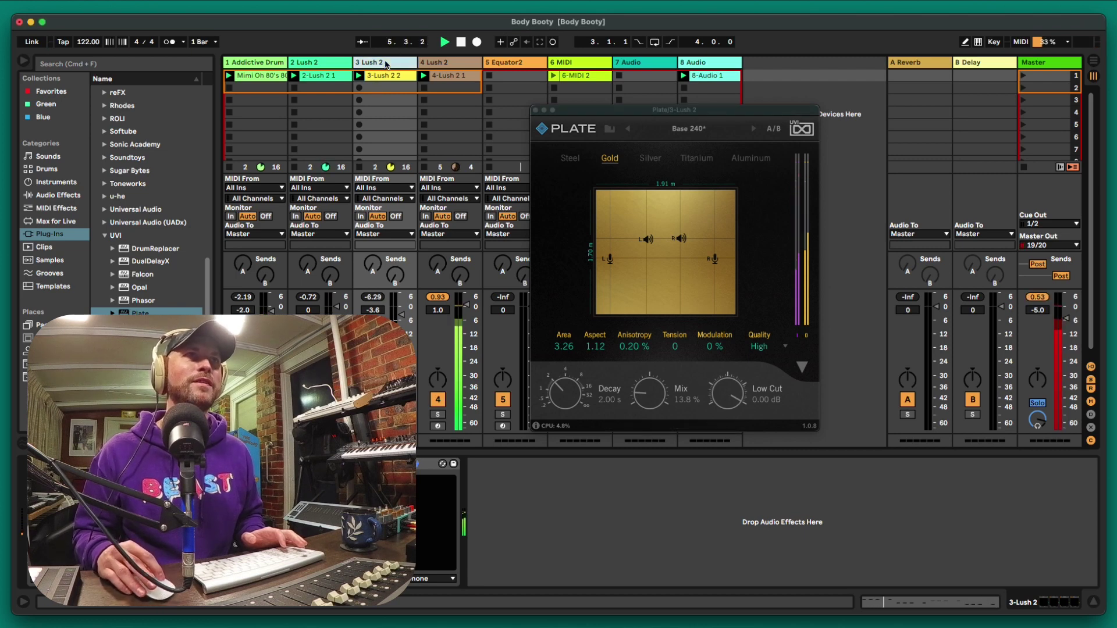
{"action": "mouse_move", "coordinate": [649, 389]}
{"action": "left_mouse_down"}
{"action": "mouse_move", "coordinate": [666, 256]}
{"action": "mouse_move", "coordinate": [659, 381]}
{"action": "left_mouse_up"}
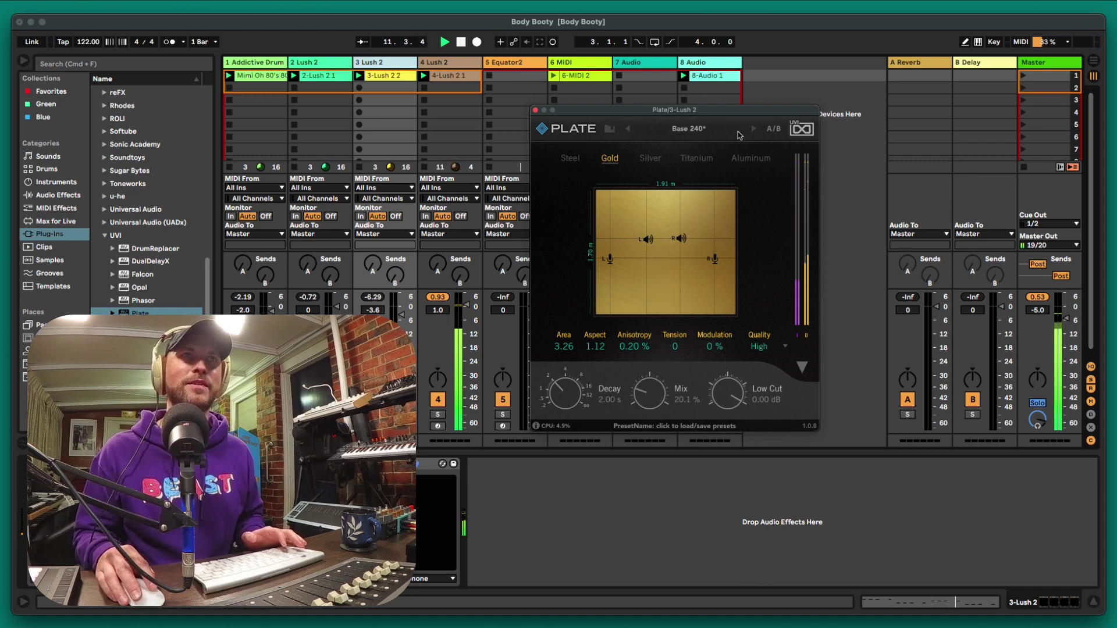
Advance through Plate's presets to EMT140 Large and turn its Mix down to 0%.
{"action": "left_click", "coordinate": [754, 128]}
{"action": "mouse_move", "coordinate": [648, 391]}
{"action": "left_mouse_down"}
{"action": "mouse_move", "coordinate": [643, 291]}
{"action": "mouse_move", "coordinate": [646, 404]}
{"action": "left_mouse_up"}
{"action": "left_click", "coordinate": [754, 128]}
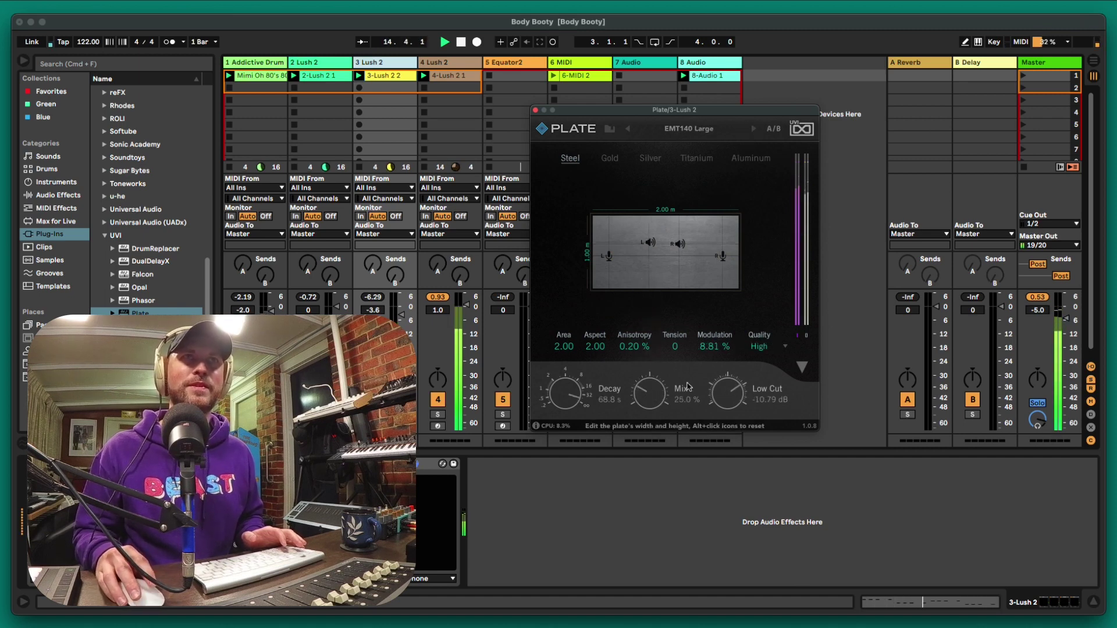
{"action": "left_click", "coordinate": [753, 128]}
{"action": "left_click_drag", "start_coordinate": [660, 362], "coordinate": [665, 290]}
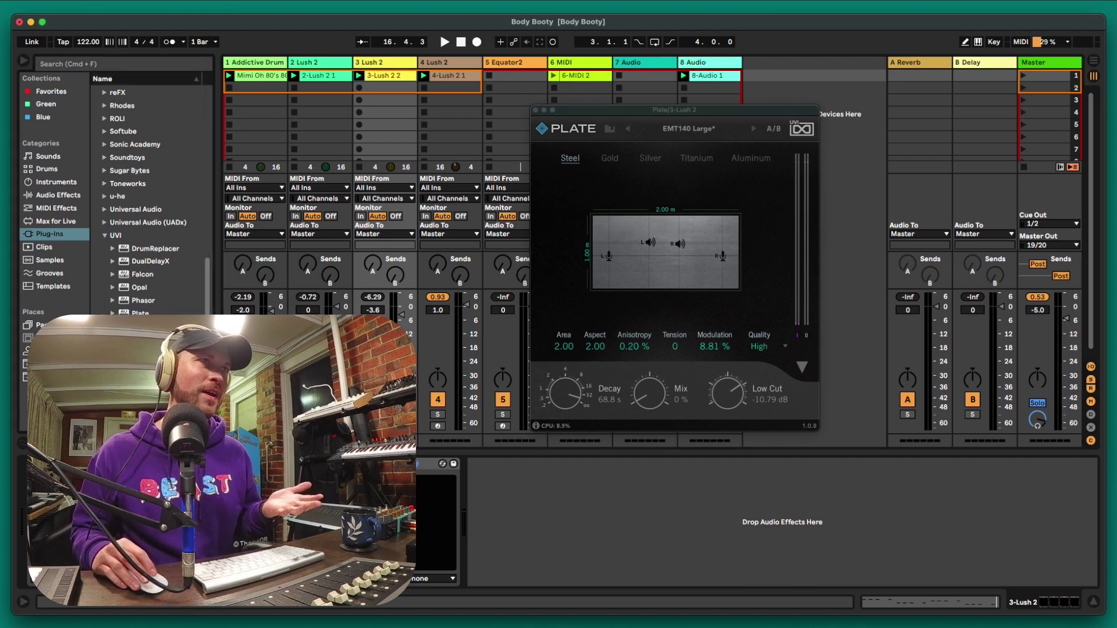
Delete Plate from the 3 Lush 2 track, load SparkVerb in its place and move its window clear of the first four tracks.
{"action": "left_click", "coordinate": [427, 467]}
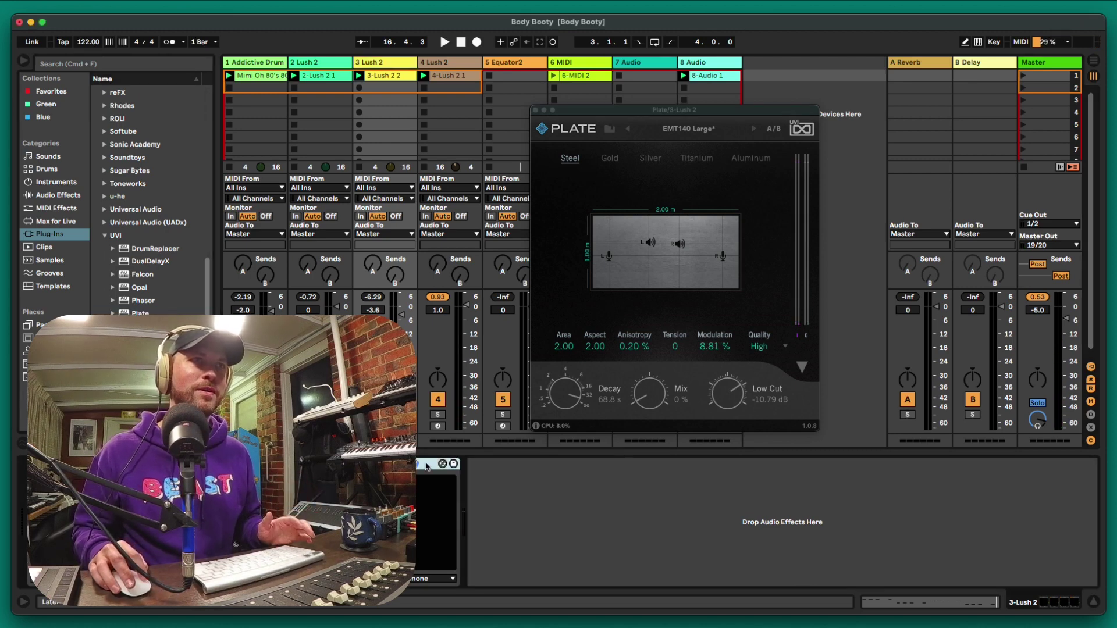
{"action": "key", "text": "Delete"}
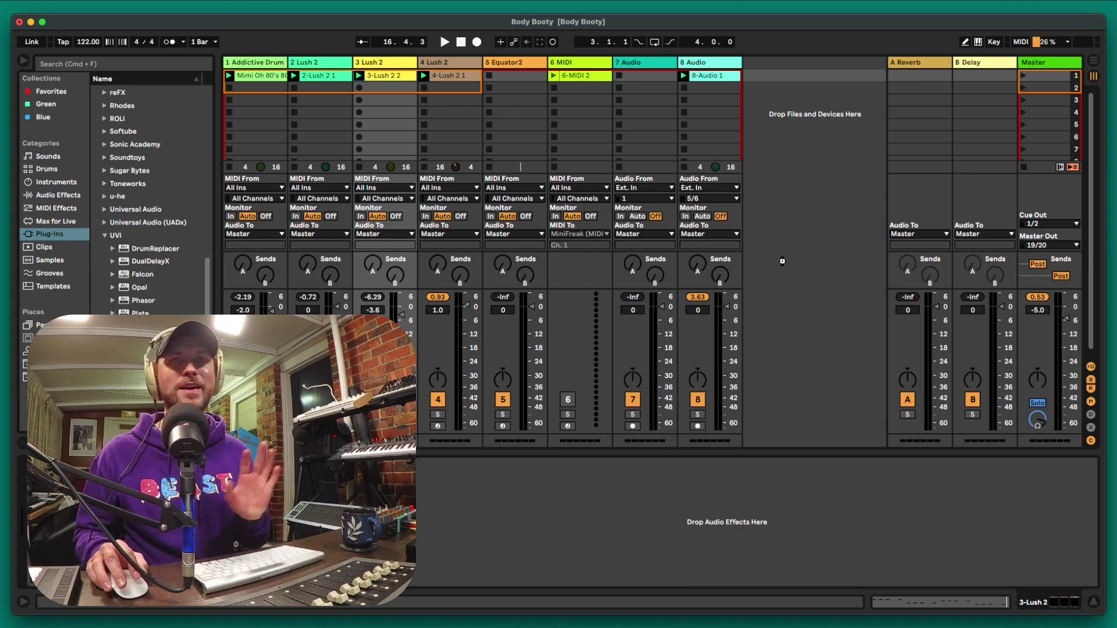
{"action": "key", "text": "super+z"}
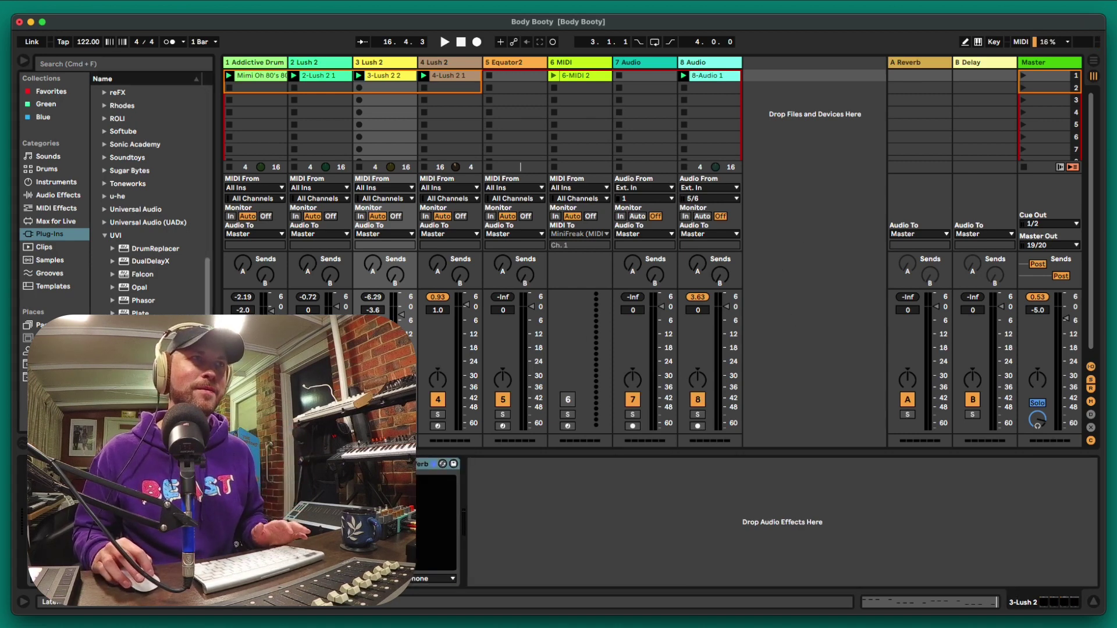
{"action": "left_click_drag", "start_coordinate": [770, 117], "coordinate": [721, 118]}
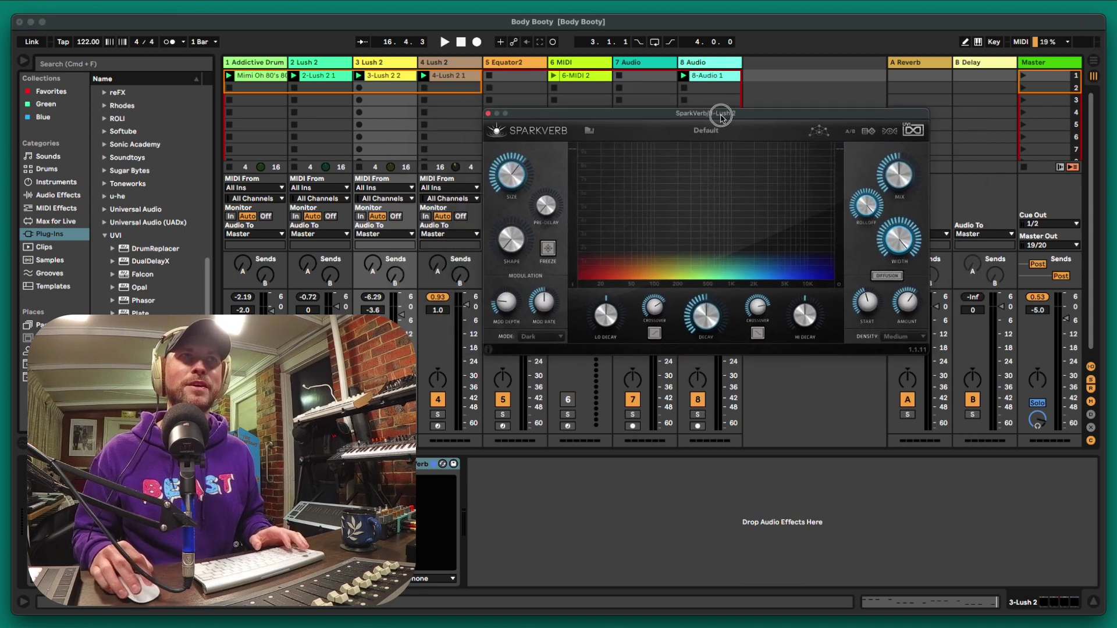
Play the song and raise SparkVerb's Decay so the decay curve reaches the top of the spectrum display.
{"action": "key", "text": "space"}
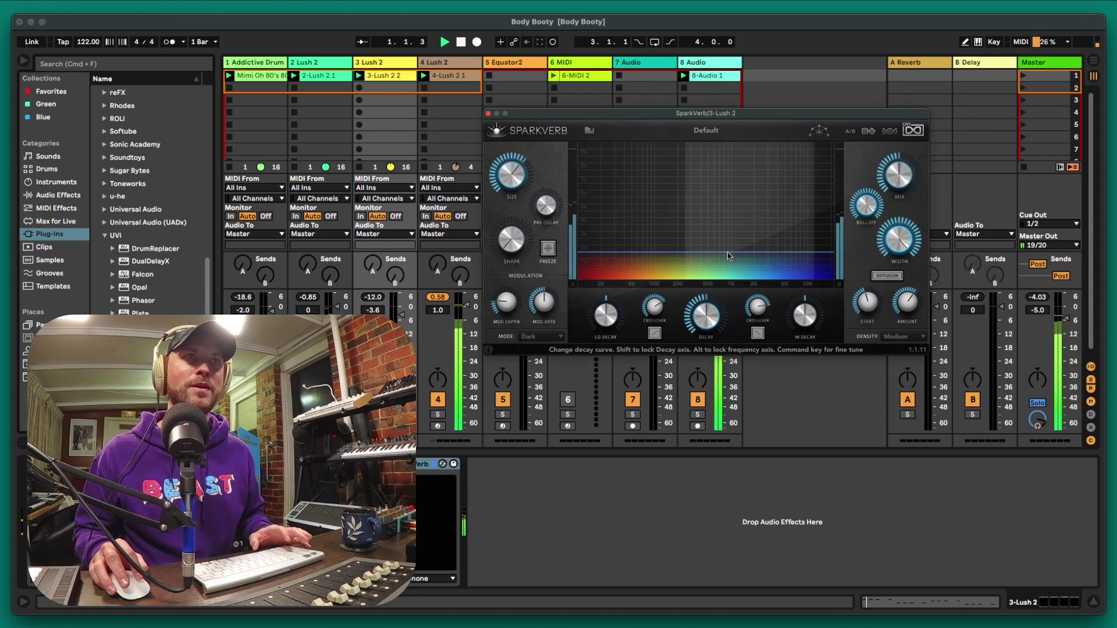
{"action": "key", "text": "space"}
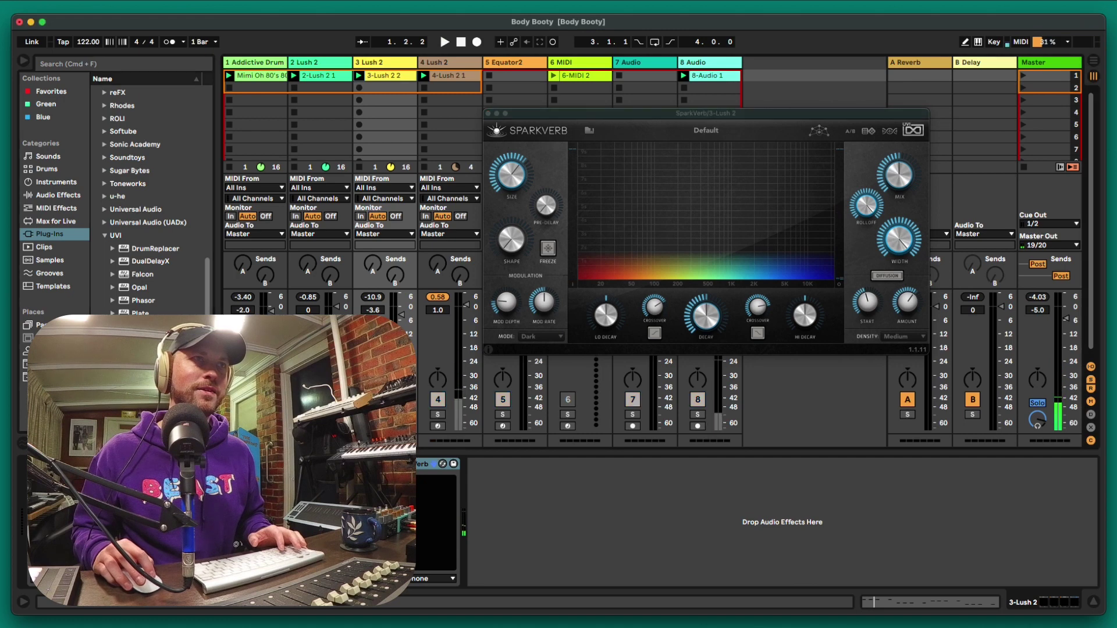
{"action": "key", "text": "space"}
{"action": "left_click_drag", "start_coordinate": [706, 304], "coordinate": [690, 254]}
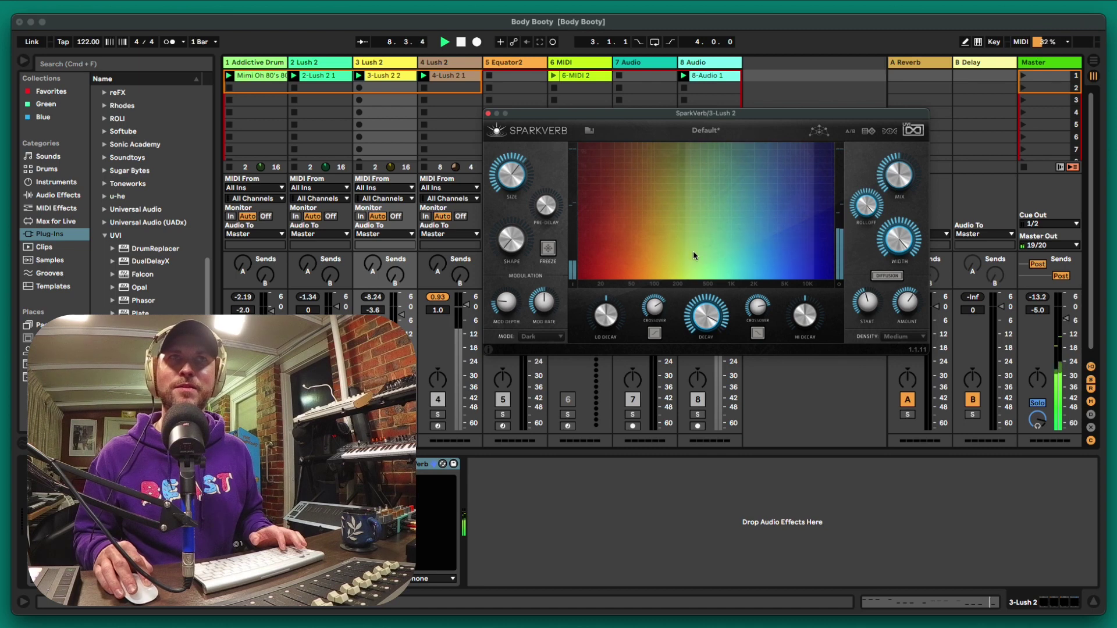
Audition SparkVerb's Hall presets Classic Hall, Concert, LA Hall and Large Hall 1, and return to LA Hall.
{"action": "left_click", "coordinate": [757, 131]}
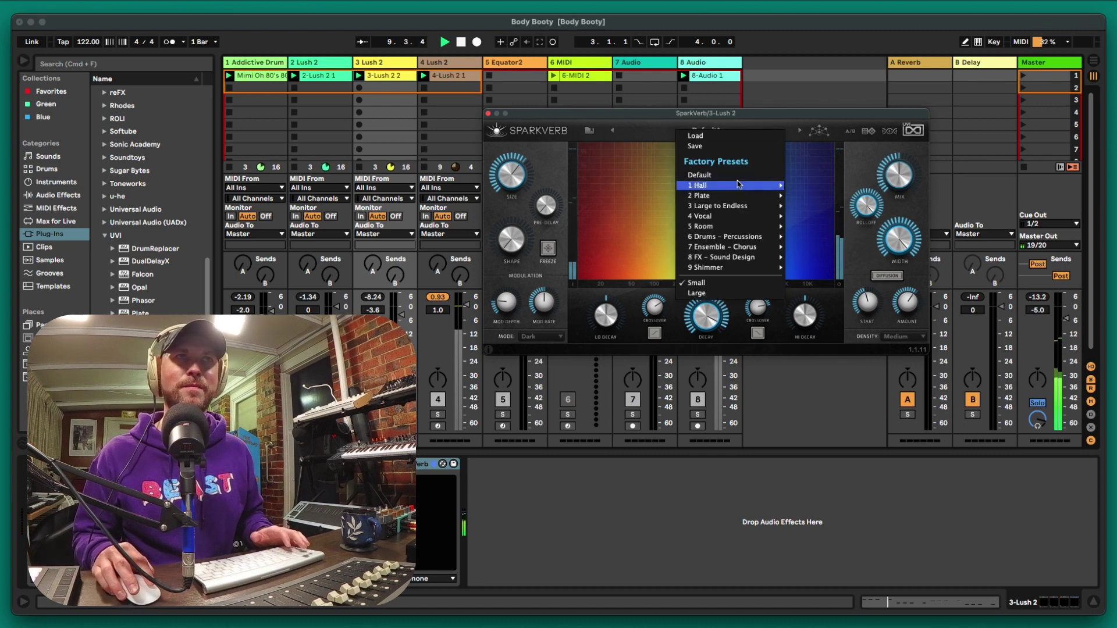
{"action": "mouse_move", "coordinate": [747, 189]}
{"action": "left_click", "coordinate": [803, 187]}
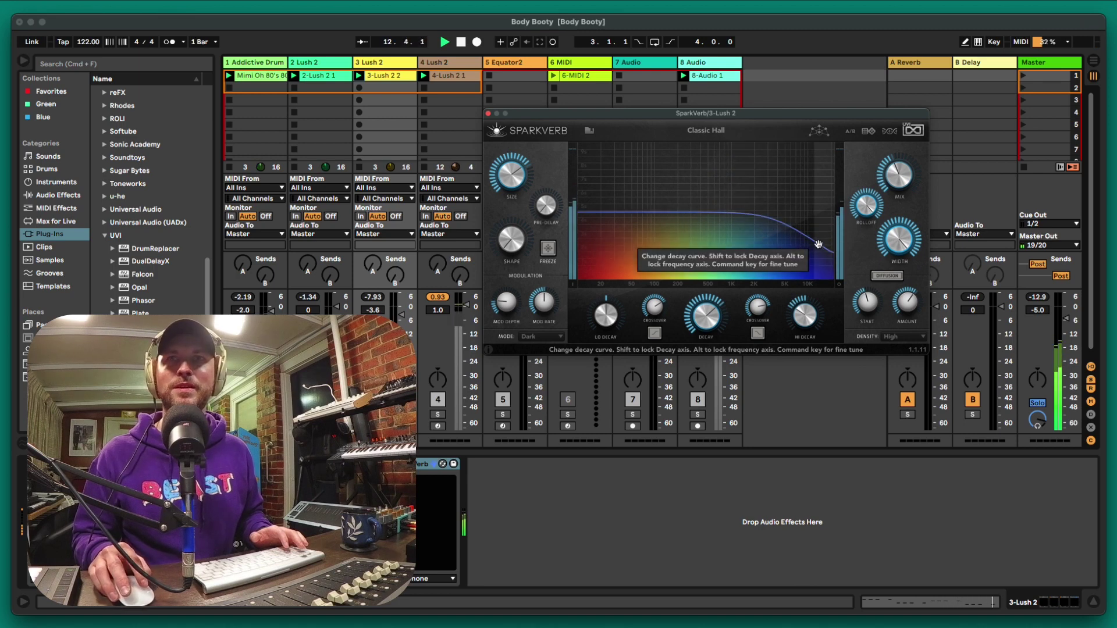
{"action": "left_click", "coordinate": [800, 132]}
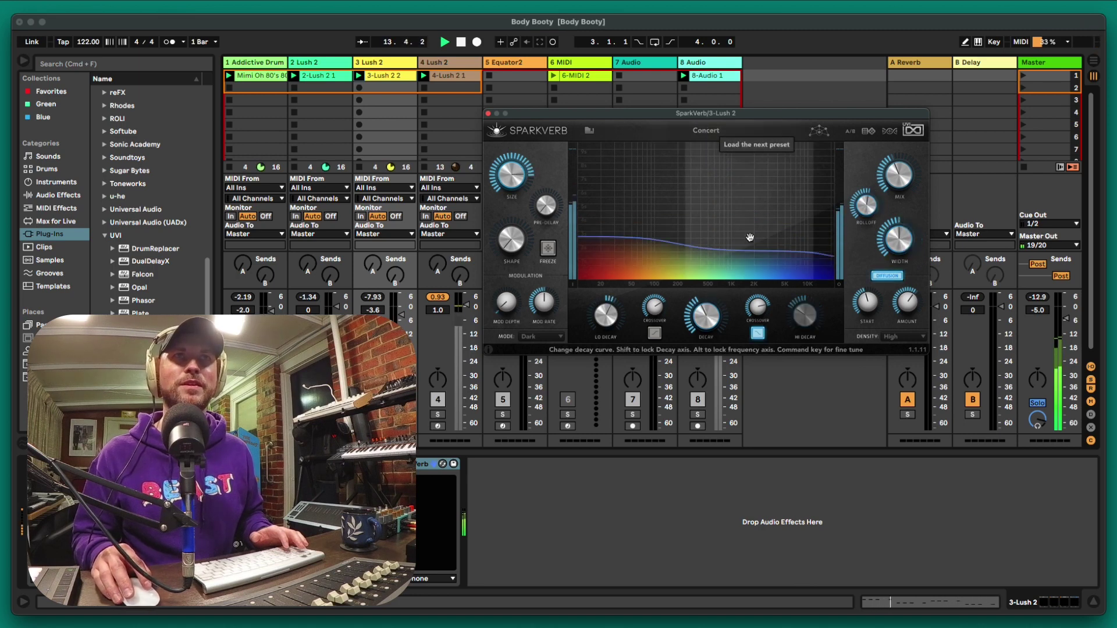
{"action": "left_click", "coordinate": [800, 132]}
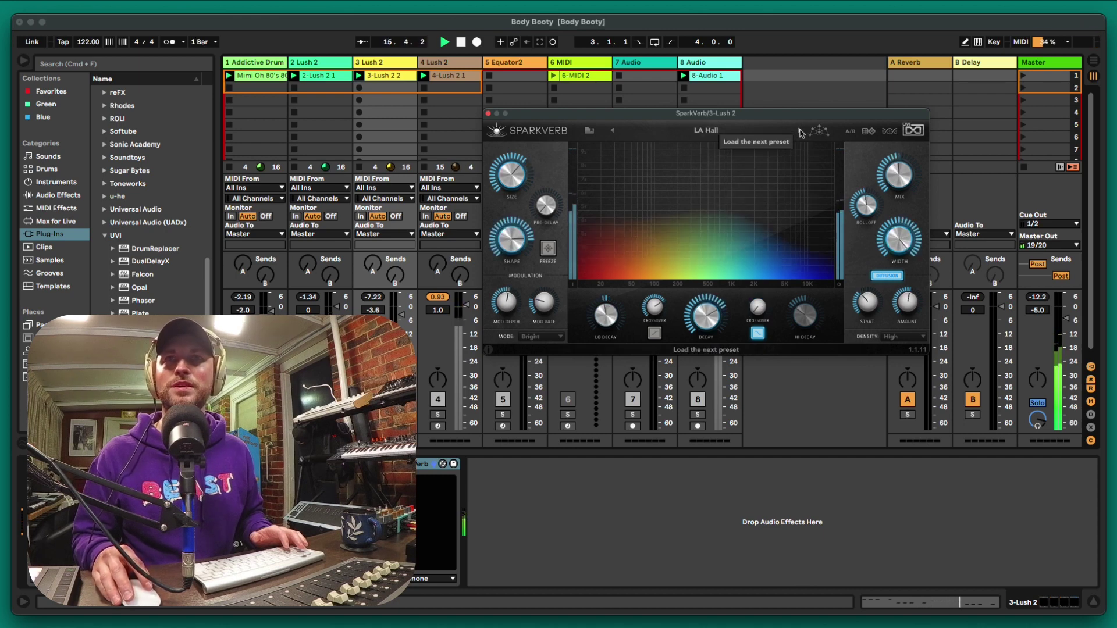
{"action": "left_click", "coordinate": [800, 132]}
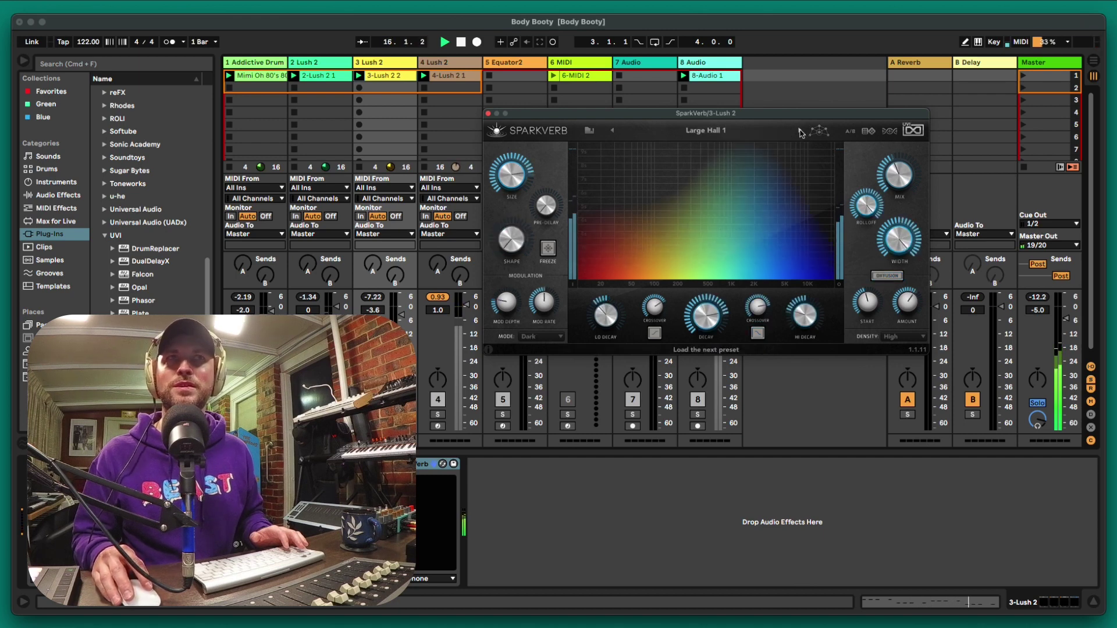
{"action": "left_click", "coordinate": [612, 130]}
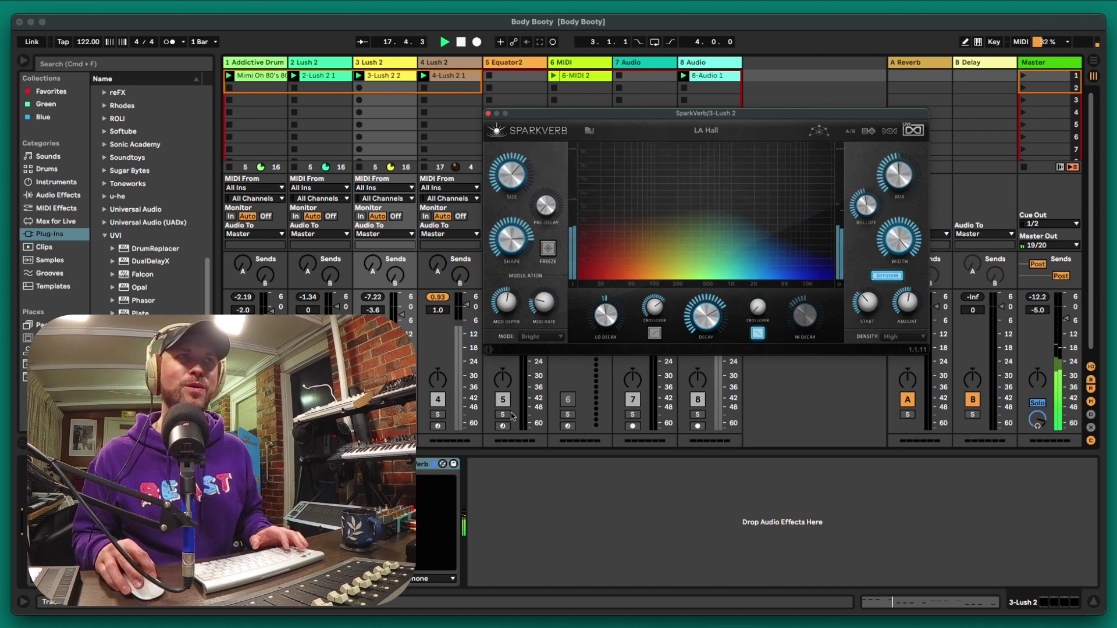
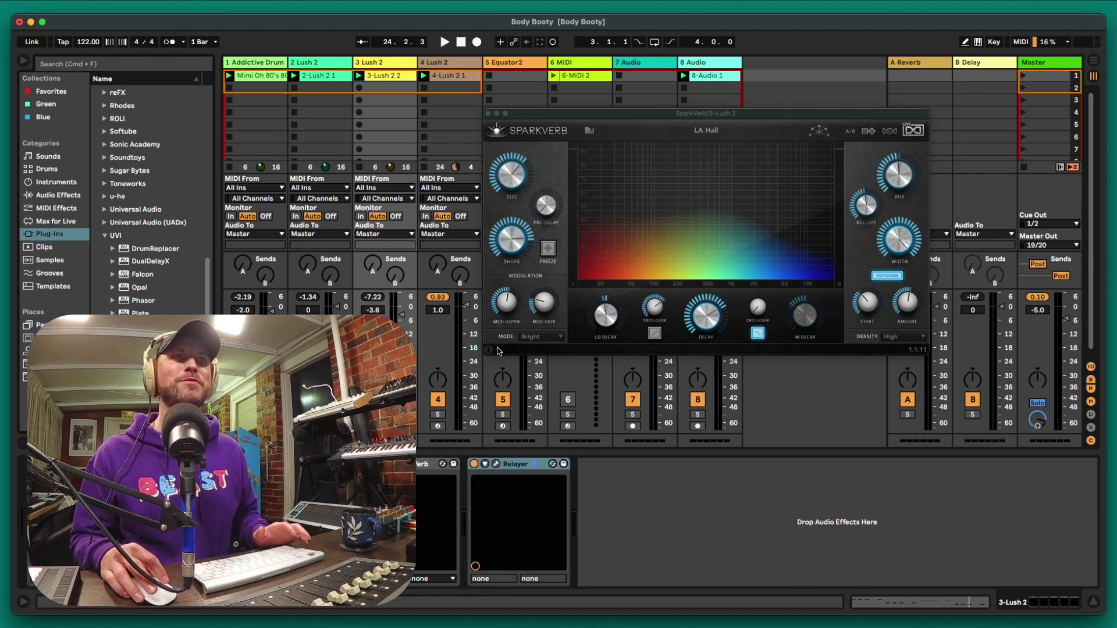
Close SparkVerb, open Relayer on the 3 Lush 2 track, start playback and move Relayer's window fully into view.
{"action": "left_click", "coordinate": [489, 114]}
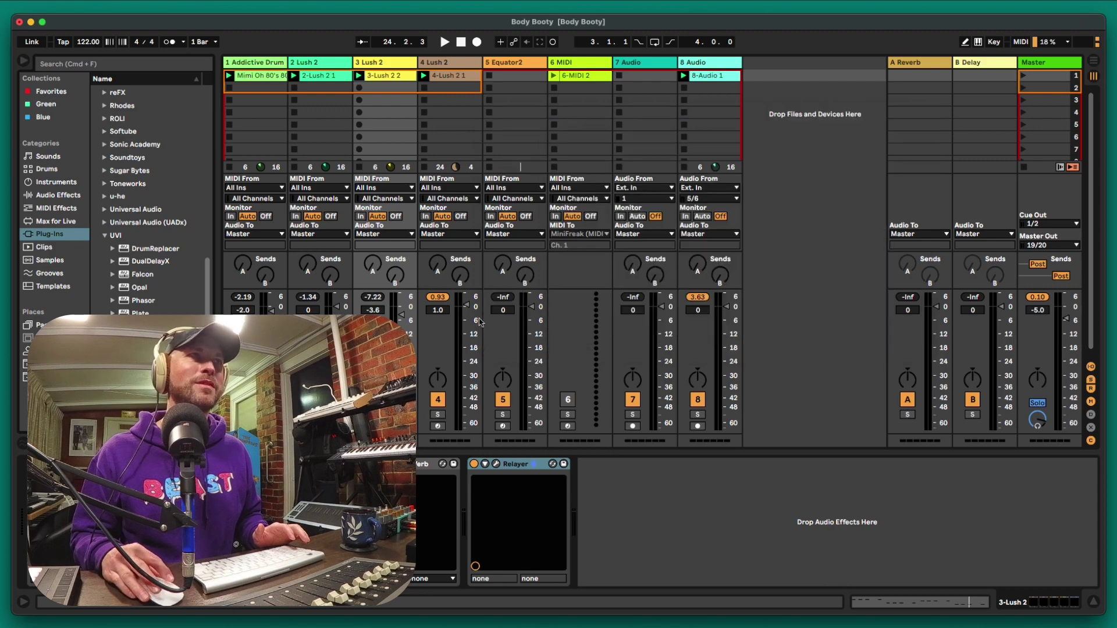
{"action": "left_click", "coordinate": [497, 465]}
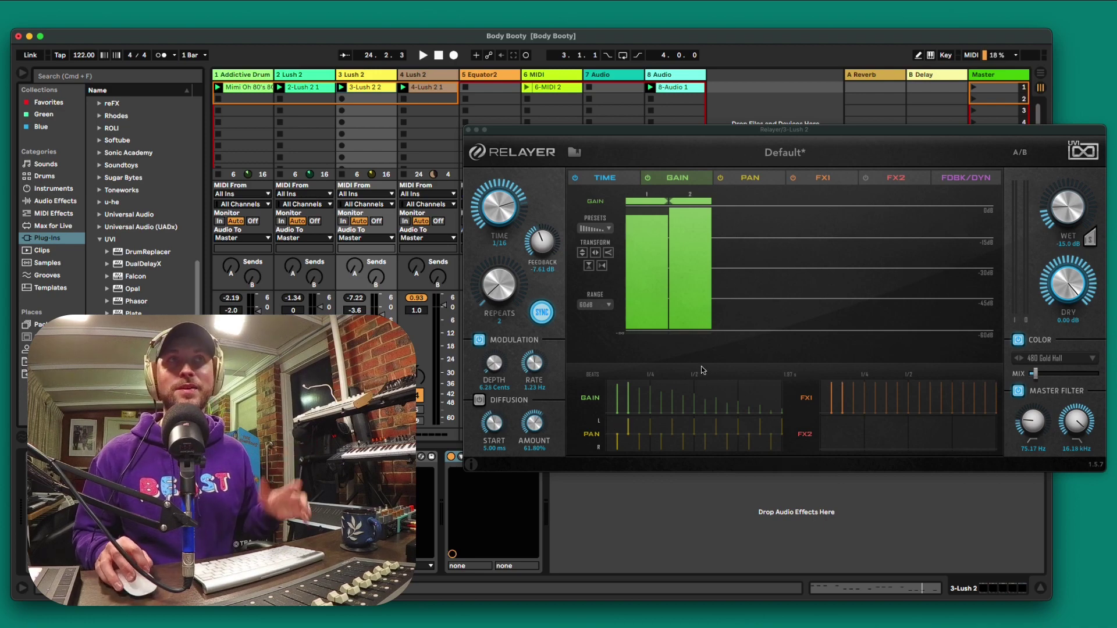
{"action": "key", "text": "space"}
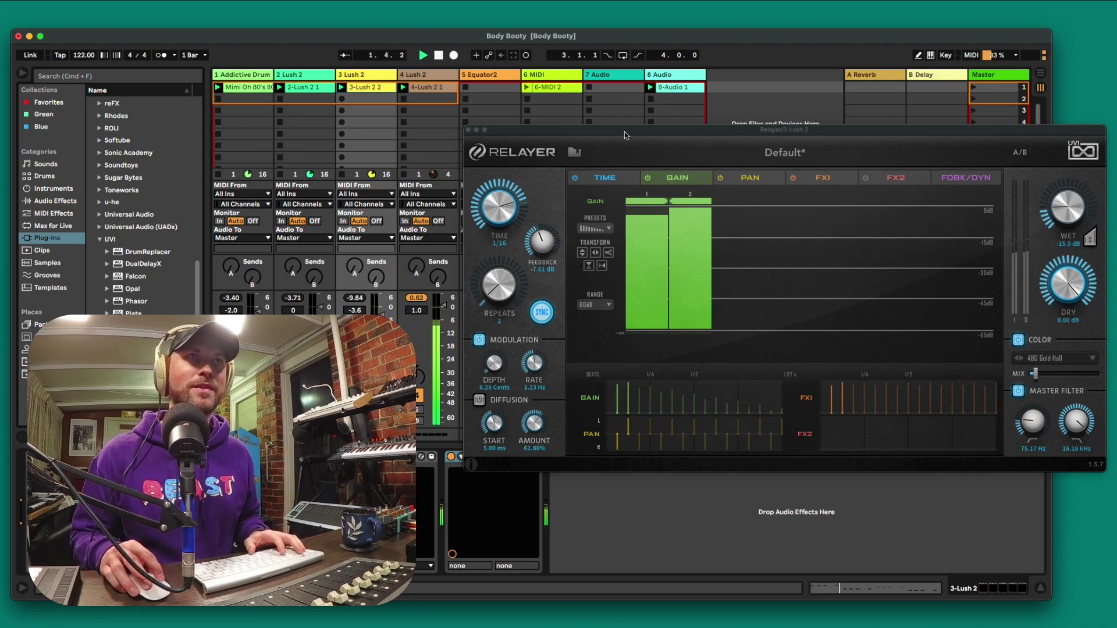
{"action": "key", "text": "F5"}
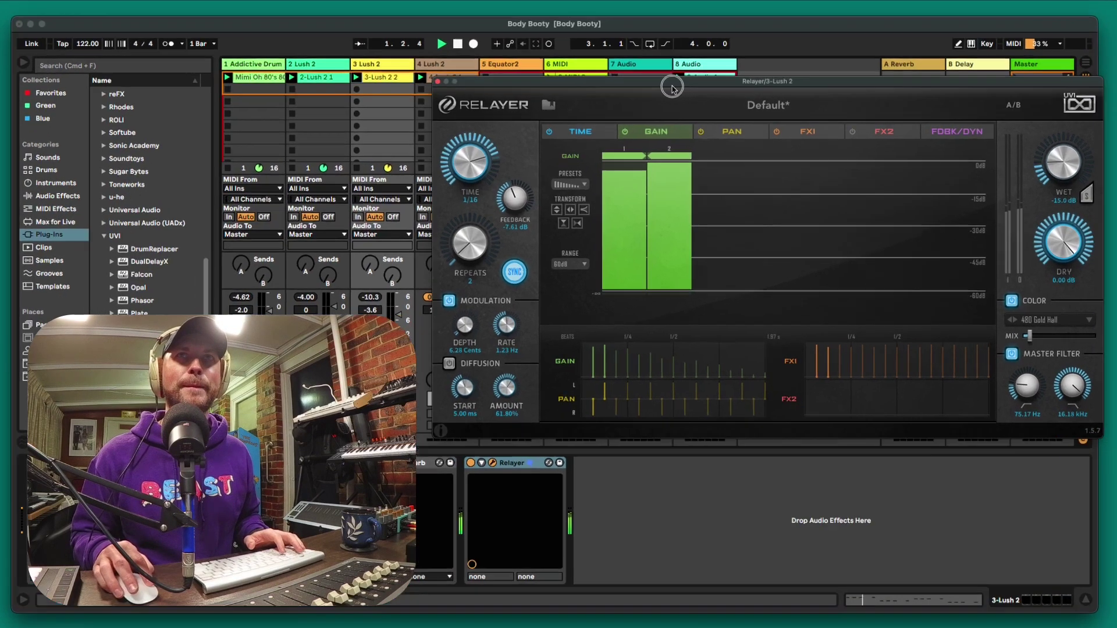
{"action": "left_click", "coordinate": [697, 173]}
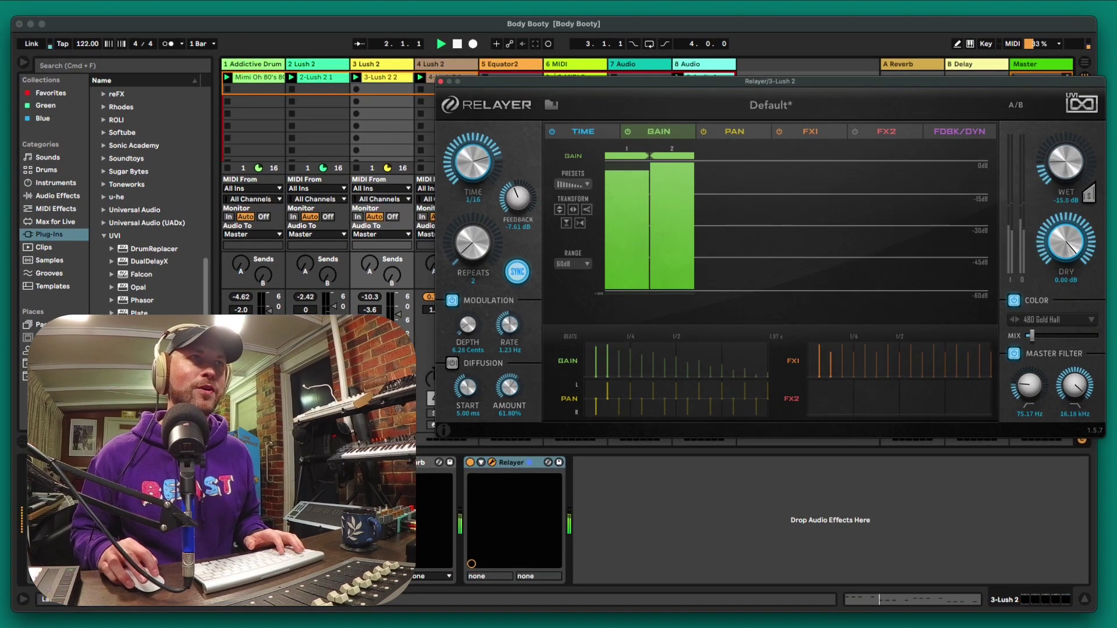
Audition Relayer's 1_4 Curtis Delay and Crash utility presets, load 1_4 Crash utility LP and set Wet to -9.01 dB.
{"action": "left_click", "coordinate": [529, 462]}
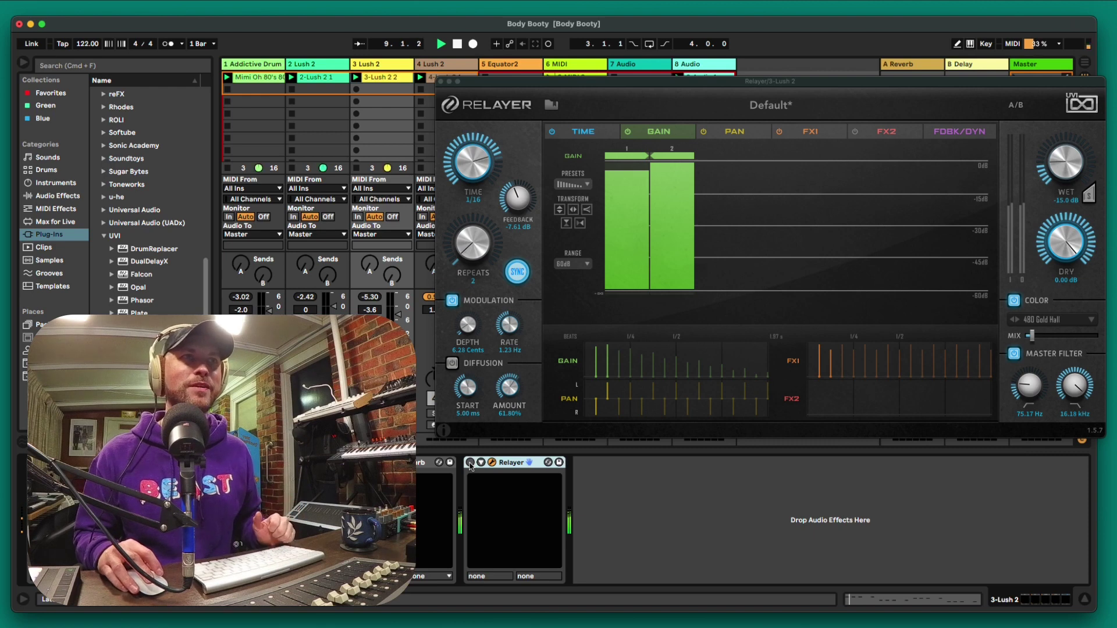
{"action": "left_click", "coordinate": [946, 106]}
{"action": "left_click", "coordinate": [946, 106]}
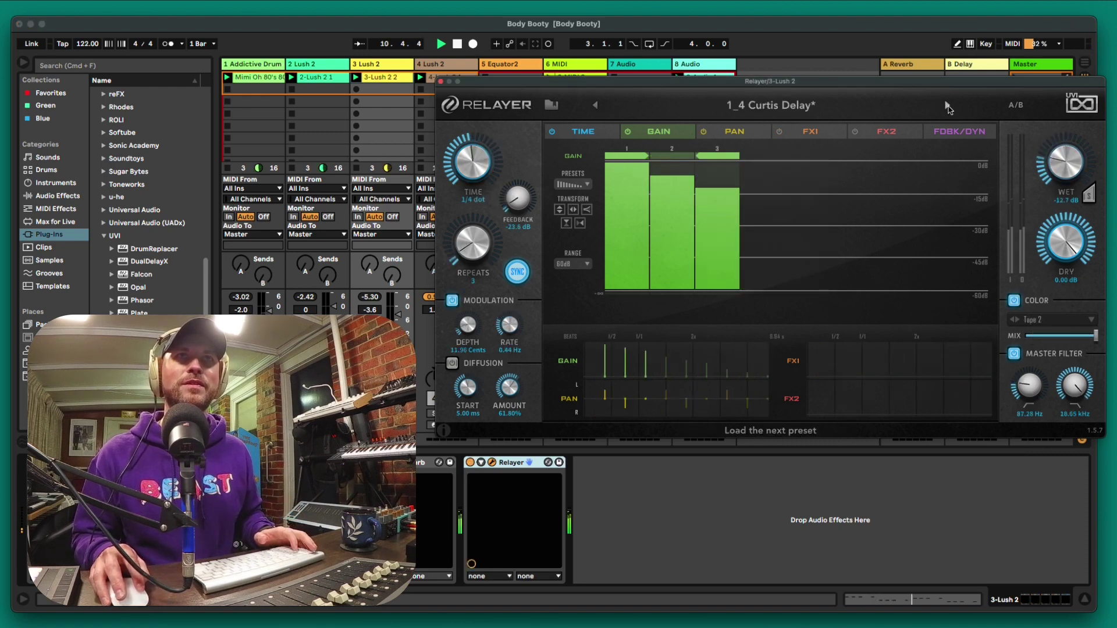
{"action": "left_click", "coordinate": [599, 107]}
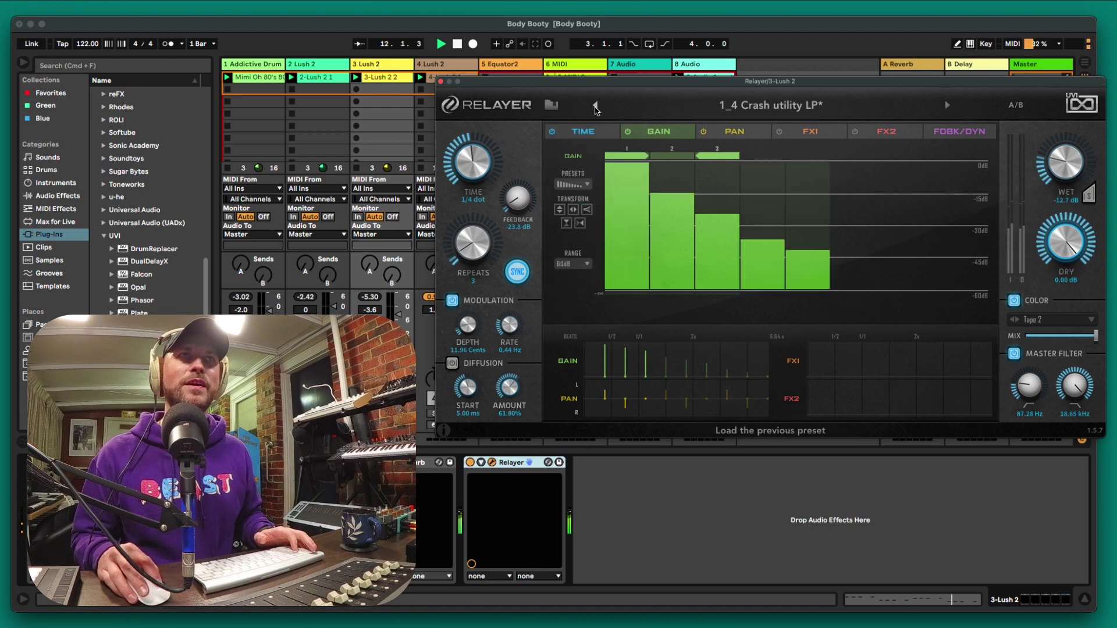
{"action": "left_click", "coordinate": [595, 106]}
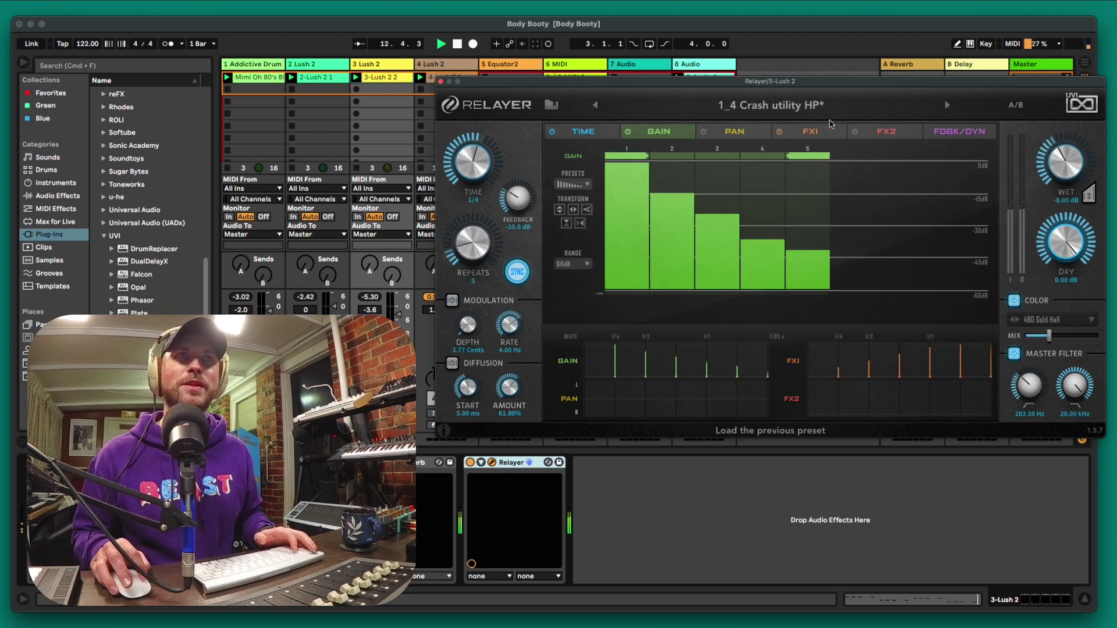
{"action": "left_click", "coordinate": [947, 107]}
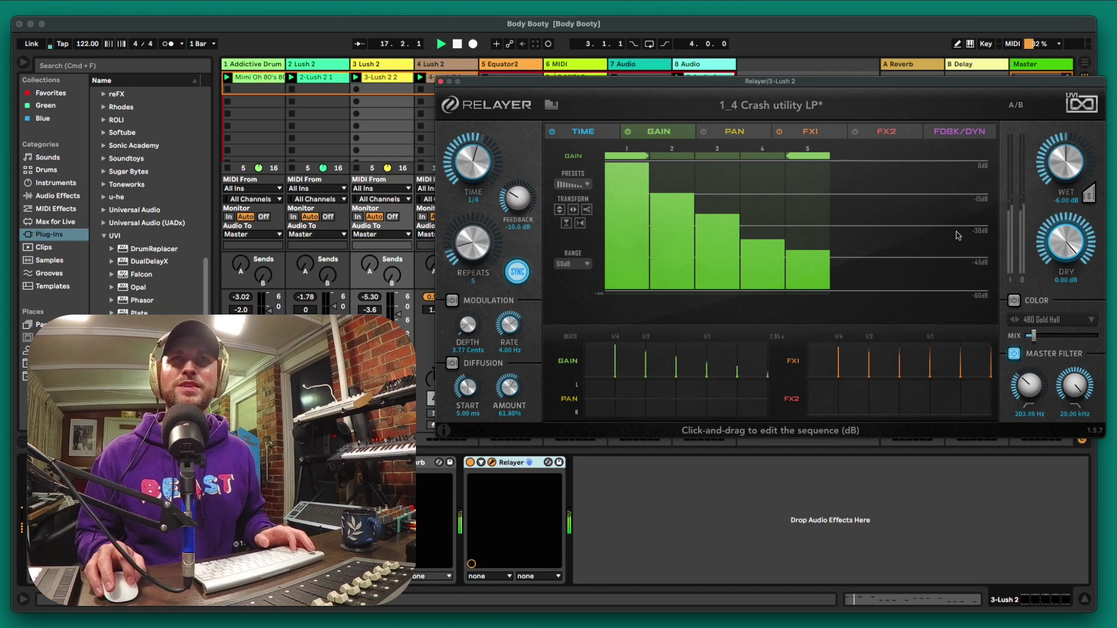
{"action": "left_click_drag", "start_coordinate": [1067, 243], "coordinate": [1058, 183]}
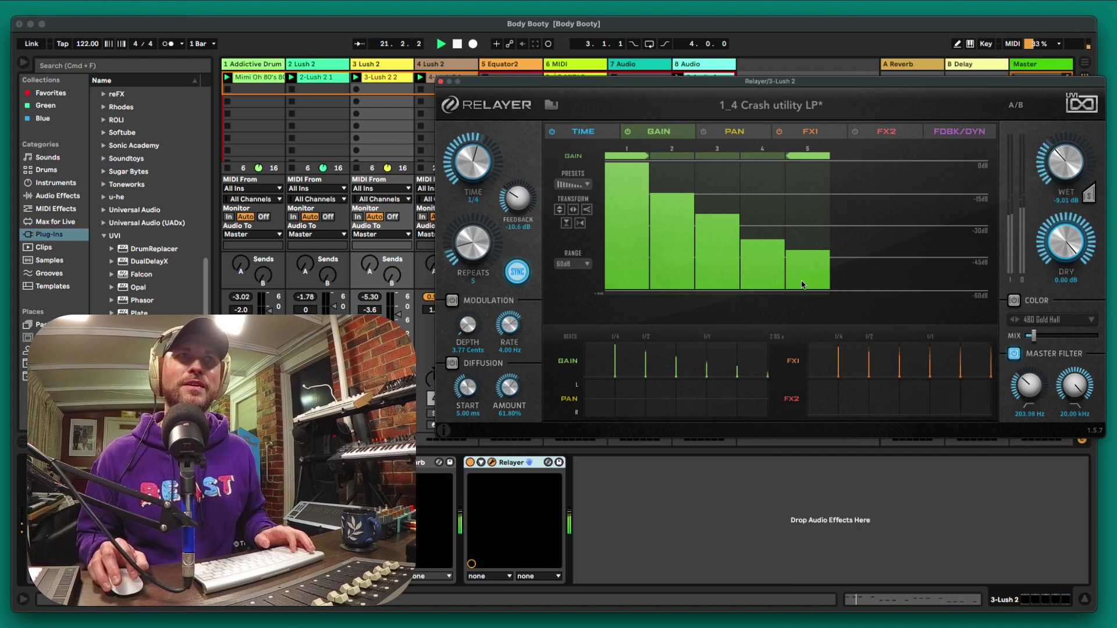
Audition Relayer's 480 Dark Hall and 480 Medium reverb presets.
{"action": "left_click", "coordinate": [812, 110]}
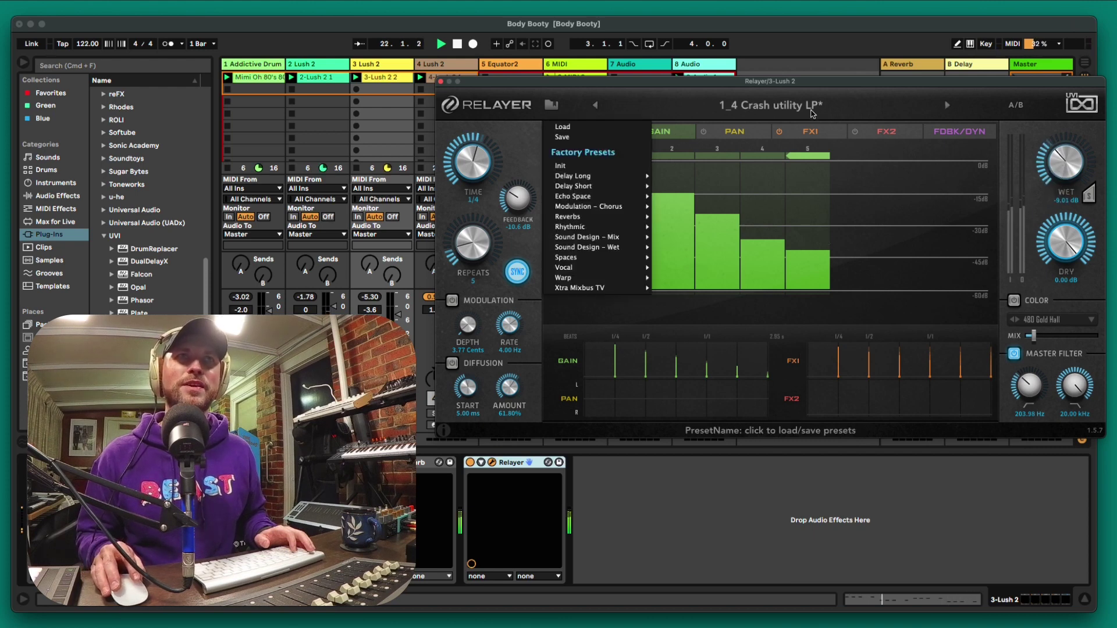
{"action": "left_click", "coordinate": [902, 109]}
{"action": "left_click", "coordinate": [931, 108]}
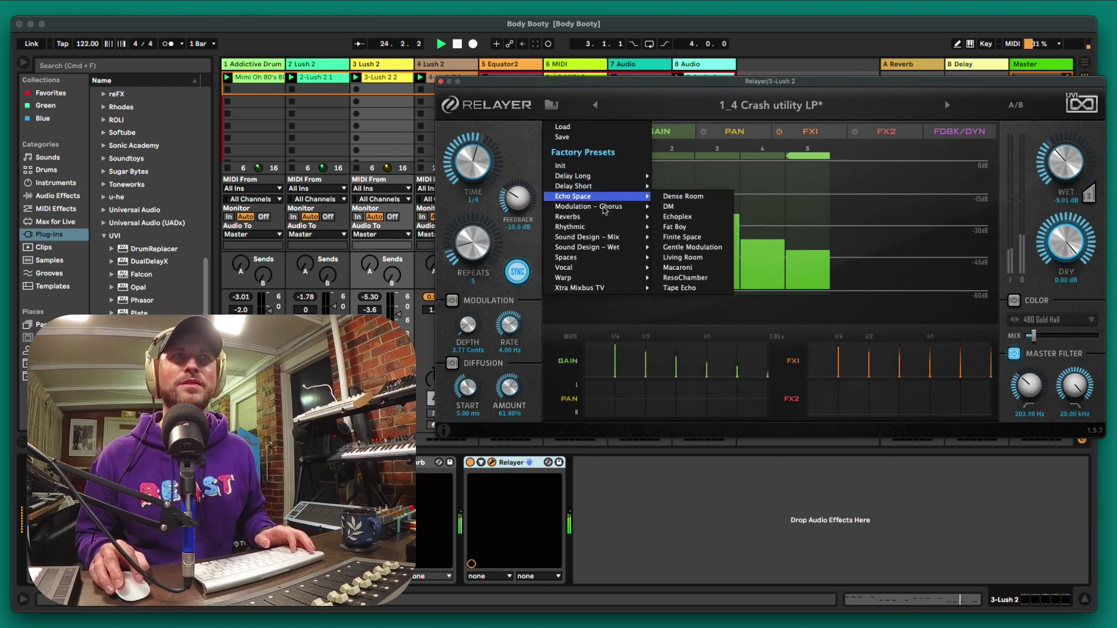
{"action": "left_click", "coordinate": [718, 215]}
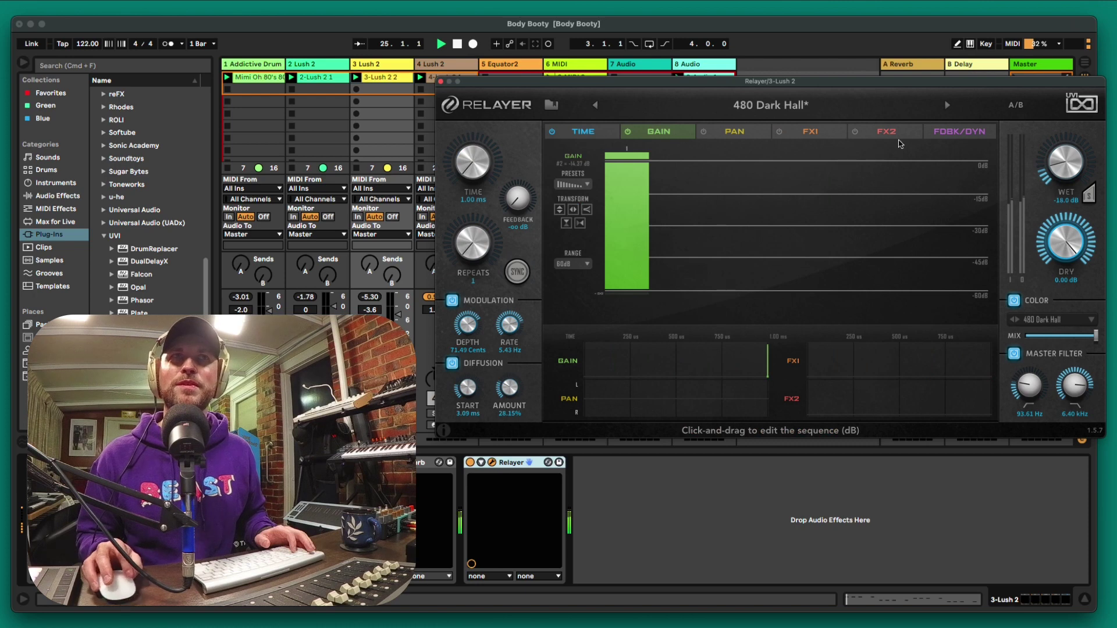
{"action": "left_click", "coordinate": [947, 107]}
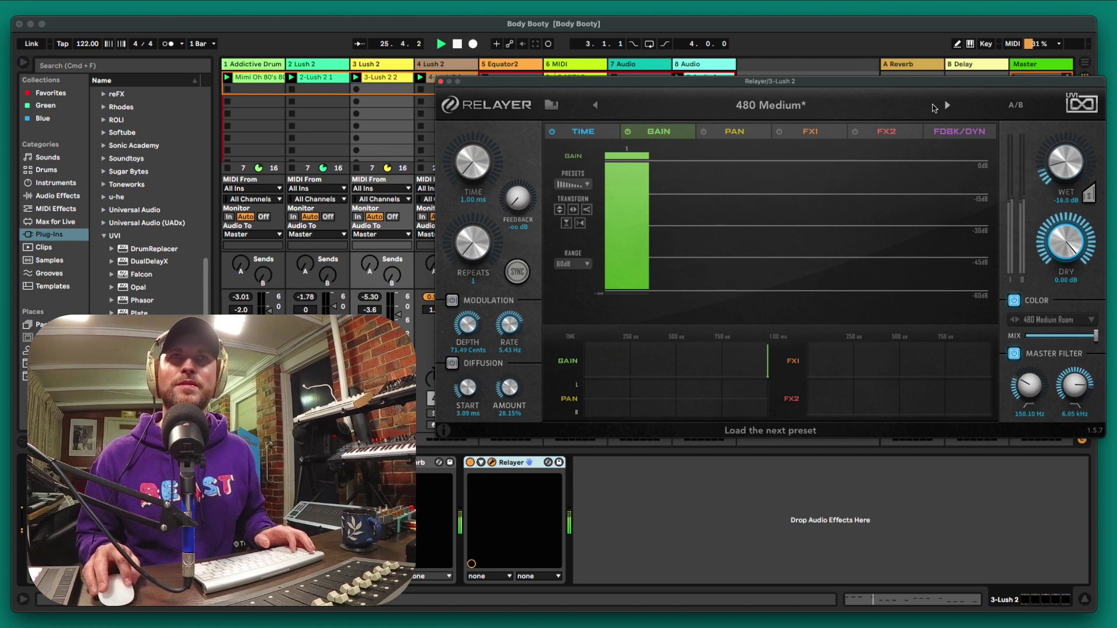
Audition Relayer's Spaces presets, starting with Bright Small and advancing to Cathedral 2.
{"action": "left_click", "coordinate": [825, 107]}
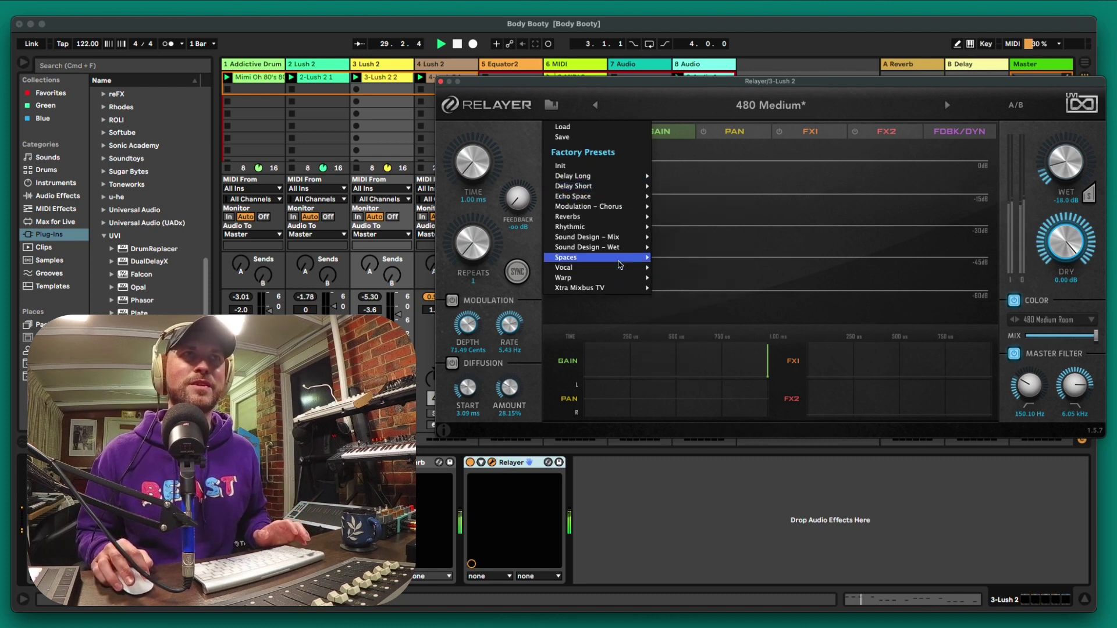
{"action": "mouse_move", "coordinate": [620, 264]}
{"action": "left_click", "coordinate": [686, 259]}
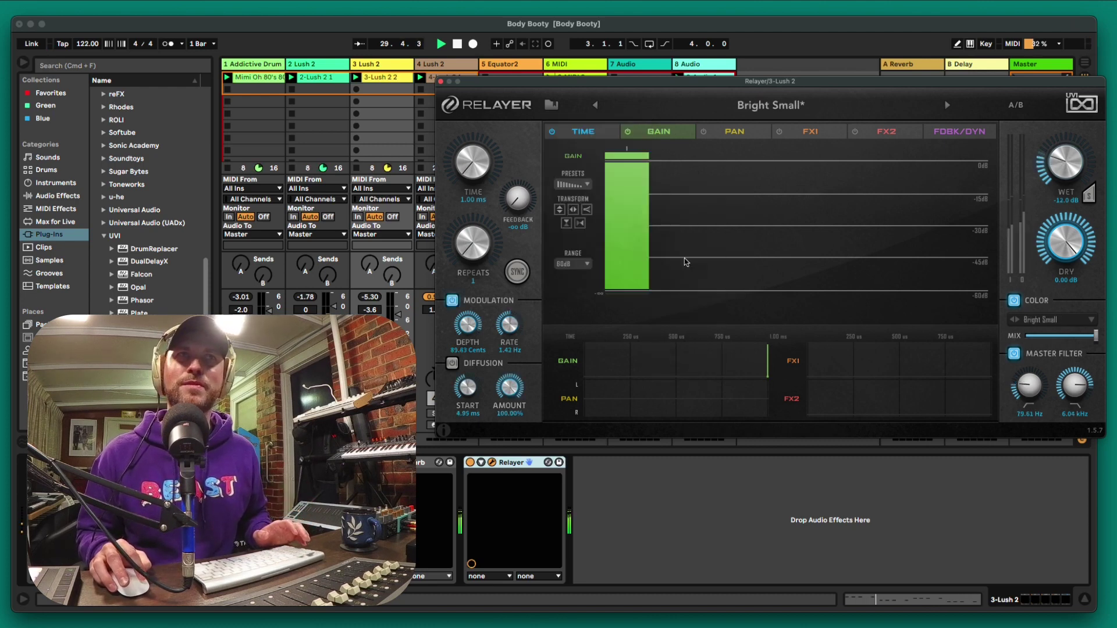
{"action": "left_click", "coordinate": [948, 105]}
{"action": "left_click", "coordinate": [946, 107]}
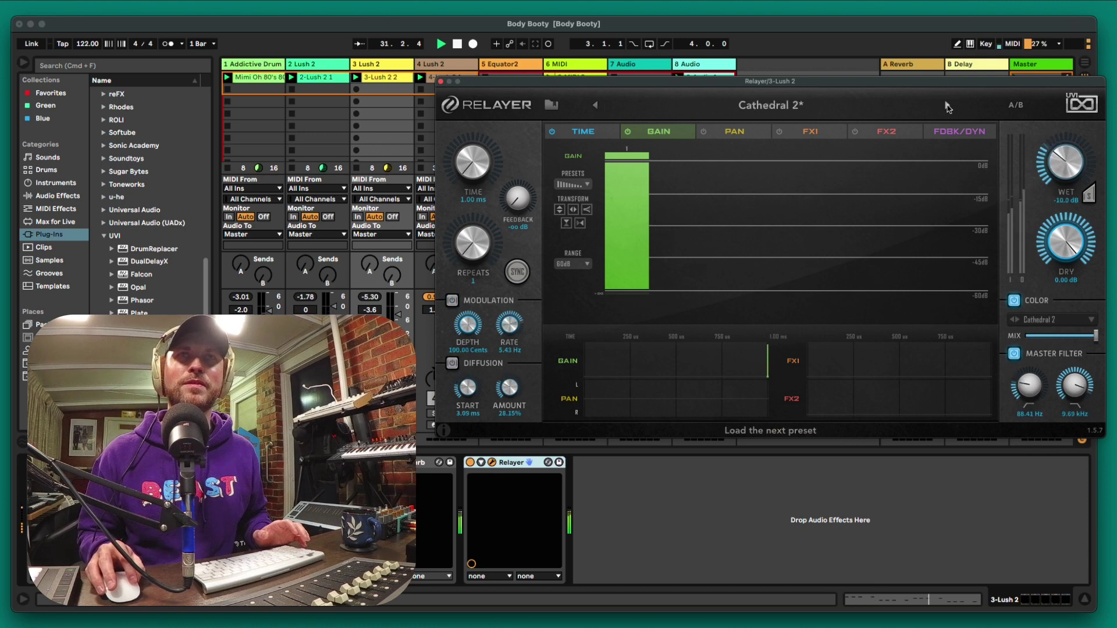
Load the 1_4 Crash utility HP preset from Relayer's Delay Long factory category.
{"action": "left_click", "coordinate": [551, 105]}
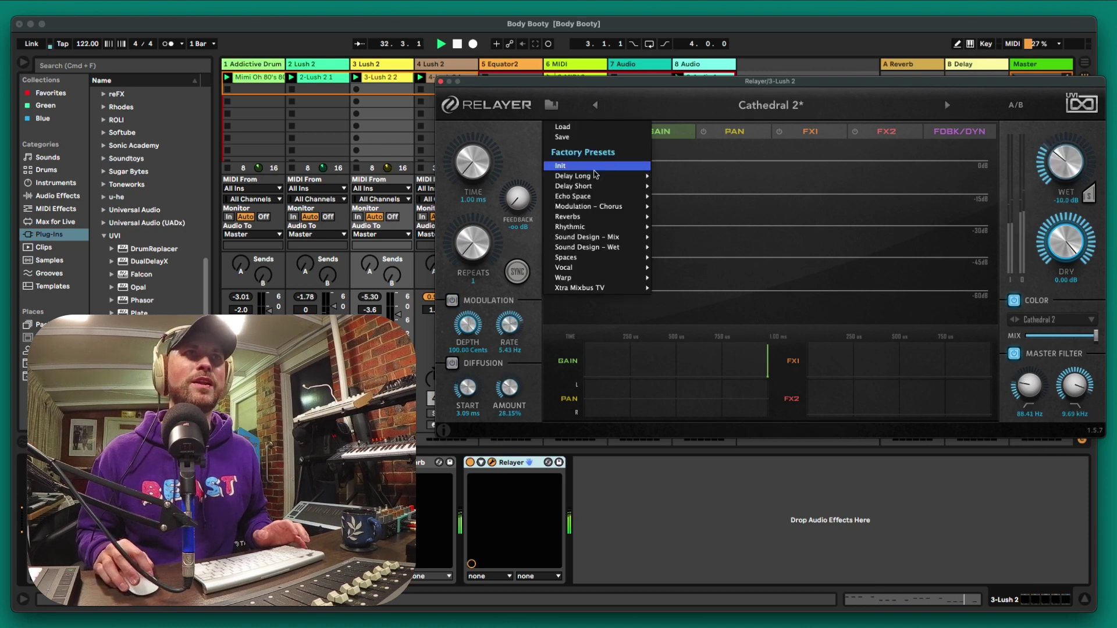
{"action": "mouse_move", "coordinate": [598, 174]}
{"action": "left_click", "coordinate": [681, 177]}
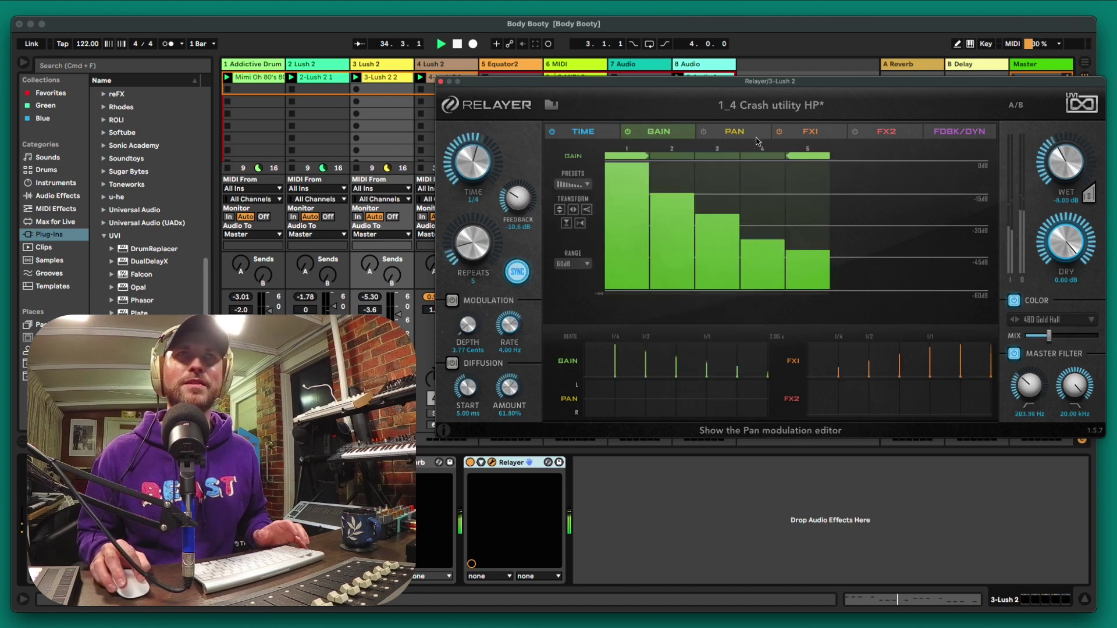
Examine Relayer's Pan, FX1, FX2, Gain, Time and feedback/dynamics editors, and return to the Time editor.
{"action": "left_click", "coordinate": [734, 131]}
{"action": "left_click", "coordinate": [812, 134]}
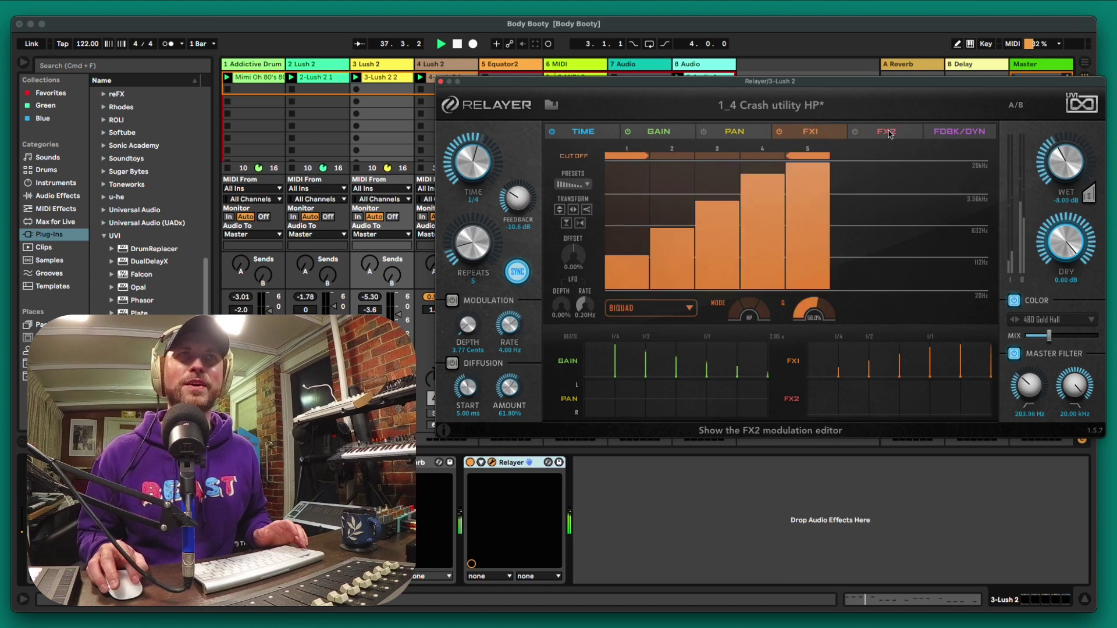
{"action": "left_click", "coordinate": [888, 134]}
{"action": "left_click", "coordinate": [812, 132]}
{"action": "left_click", "coordinate": [734, 133]}
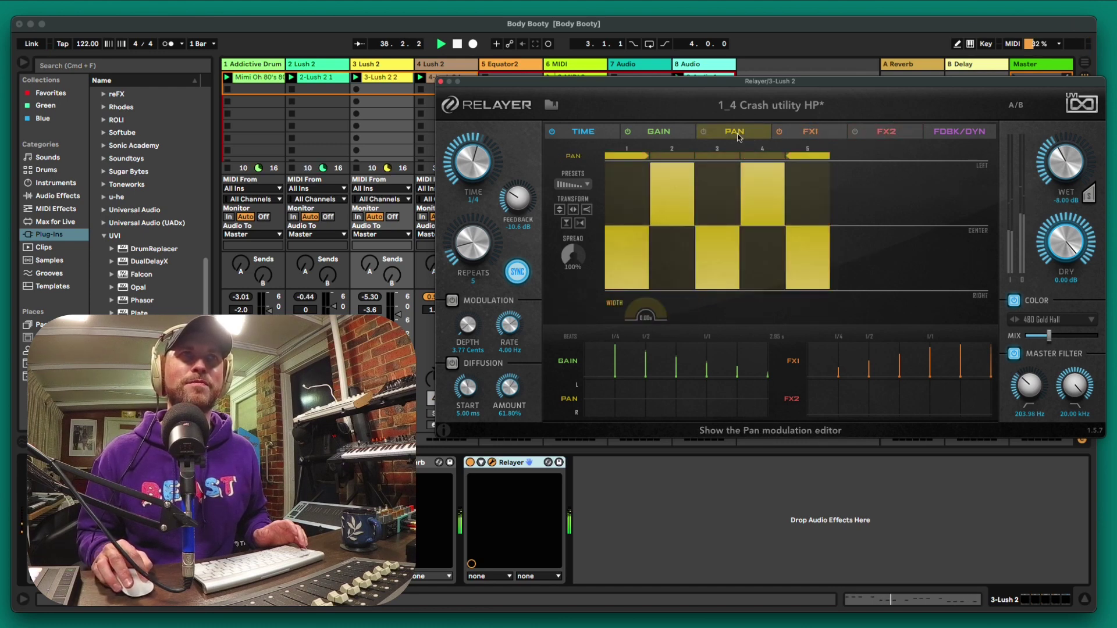
{"action": "left_click", "coordinate": [669, 136]}
{"action": "left_click", "coordinate": [594, 135]}
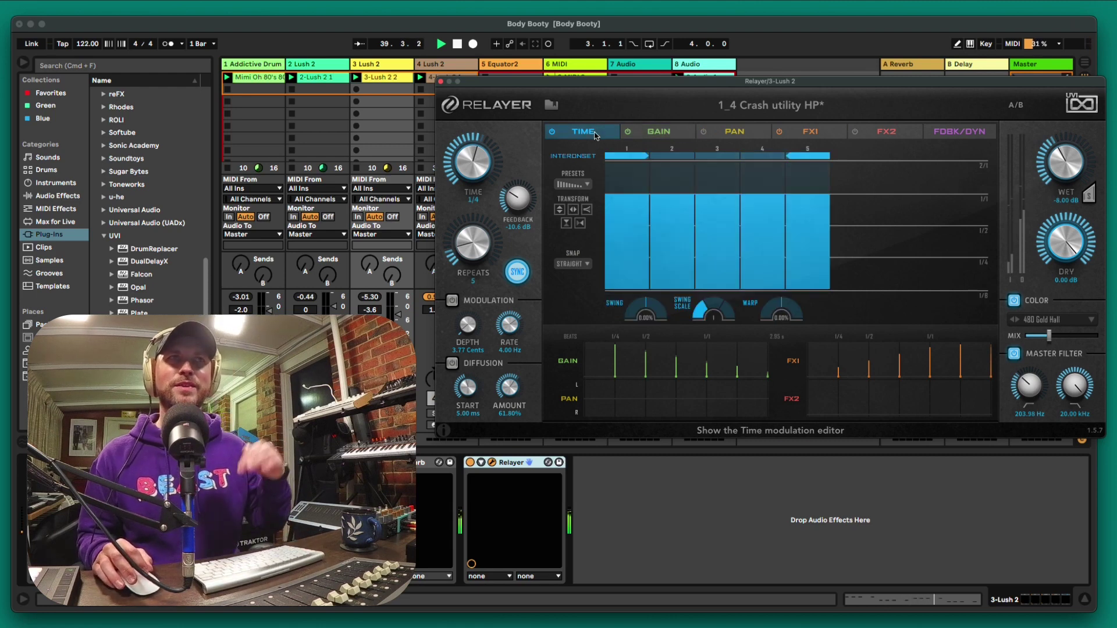
{"action": "left_click", "coordinate": [965, 131]}
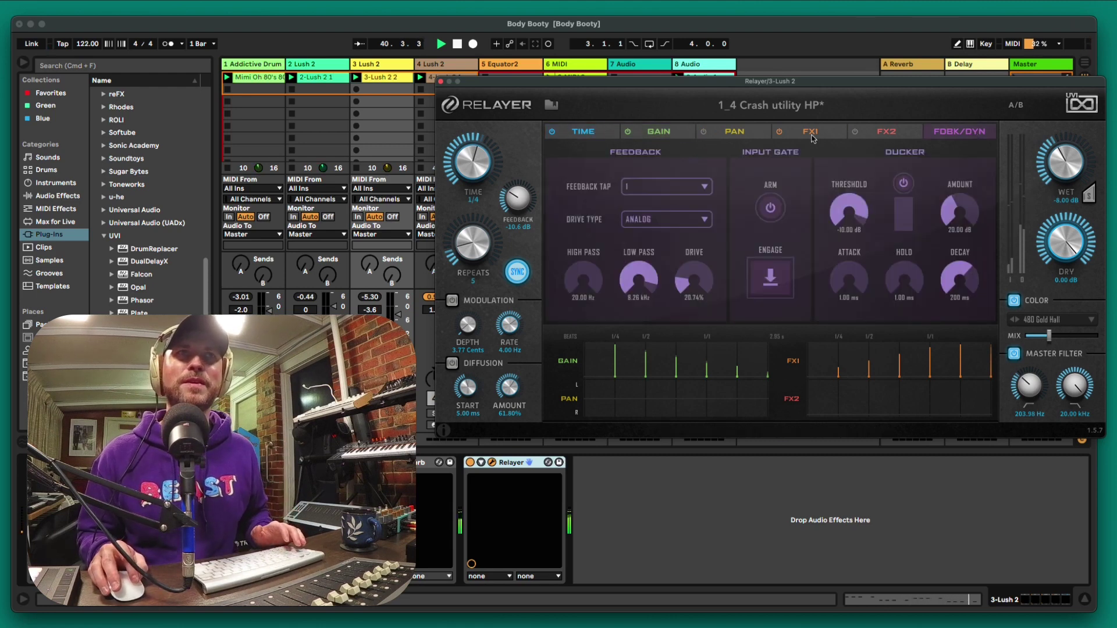
{"action": "left_click", "coordinate": [593, 139]}
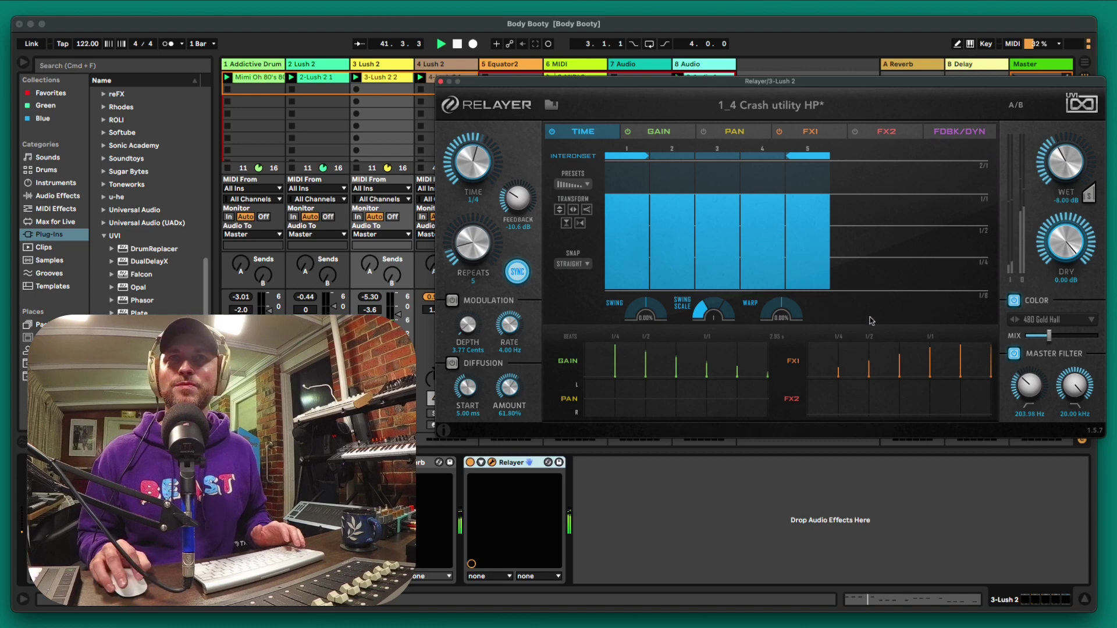
Try adjusting Relayer's Dry level, and advance through the 1_4 Crash utility LP preset to 1_4 Curtis Delay.
{"action": "left_click_drag", "start_coordinate": [1070, 242], "coordinate": [1068, 23]}
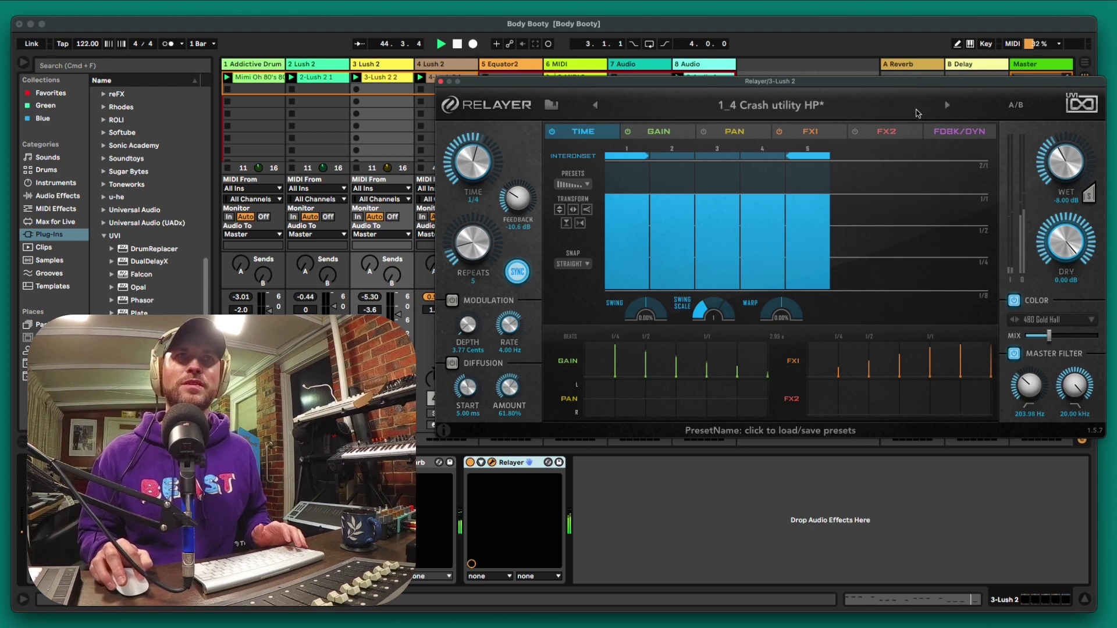
{"action": "left_click", "coordinate": [947, 105]}
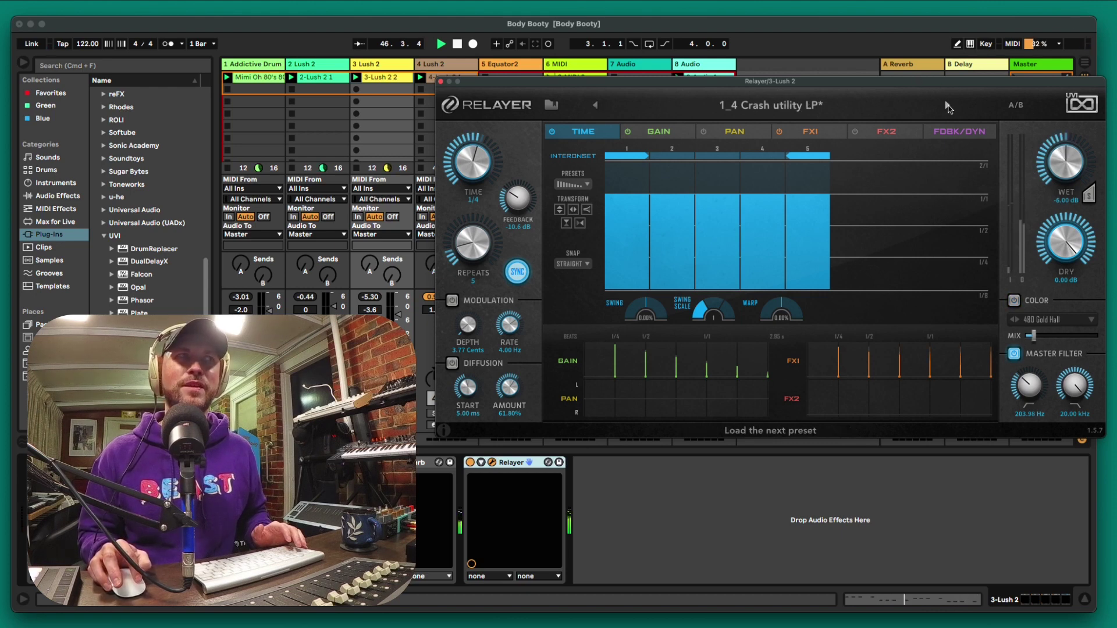
{"action": "left_click", "coordinate": [947, 105]}
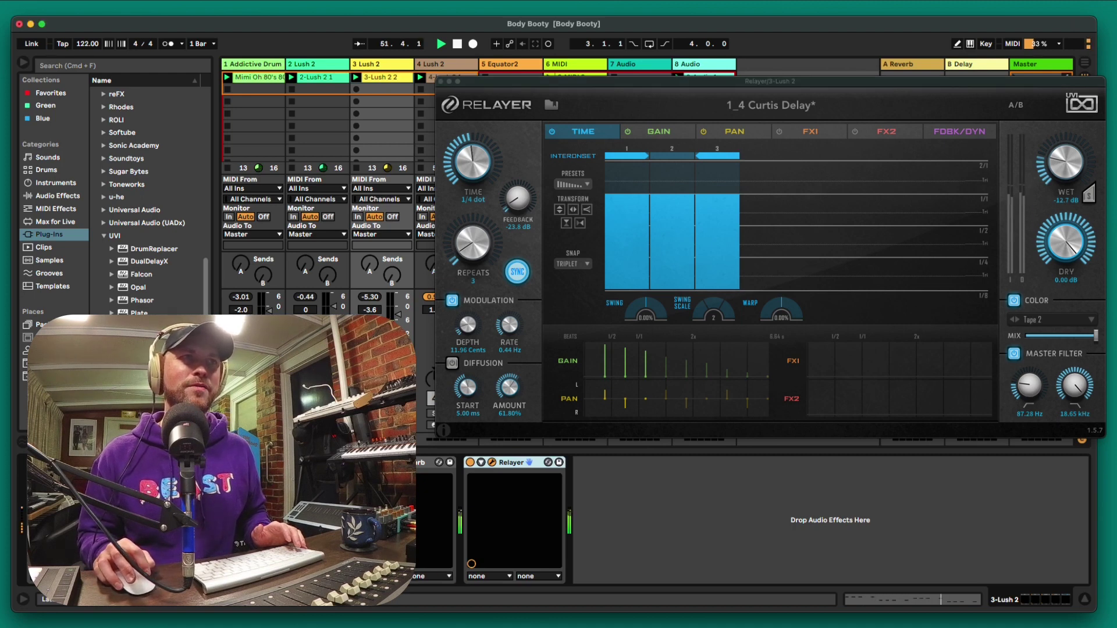
Set Relayer's Wet level to -15.5 dB and stop playback.
{"action": "left_click", "coordinate": [1067, 195]}
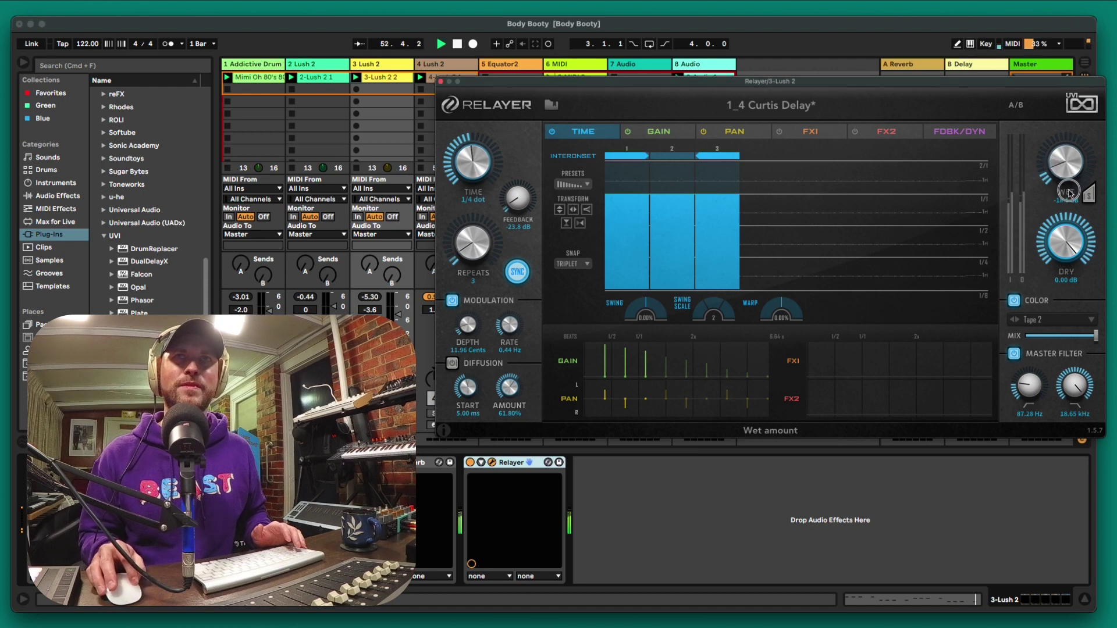
{"action": "left_click_drag", "start_coordinate": [1068, 195], "coordinate": [1066, 183]}
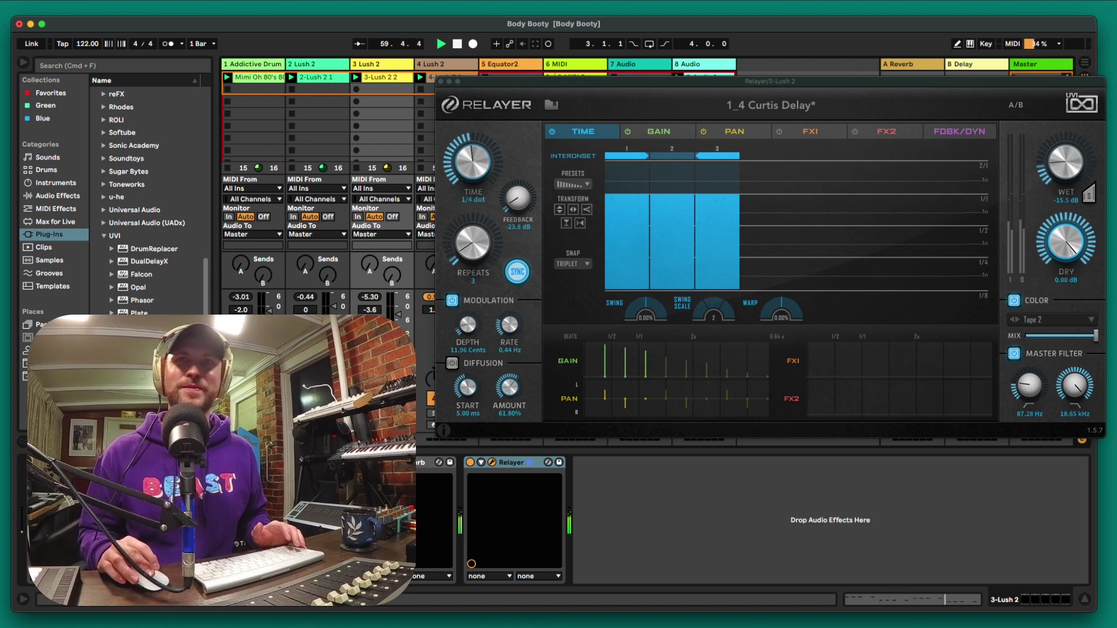
{"action": "key", "text": "space"}
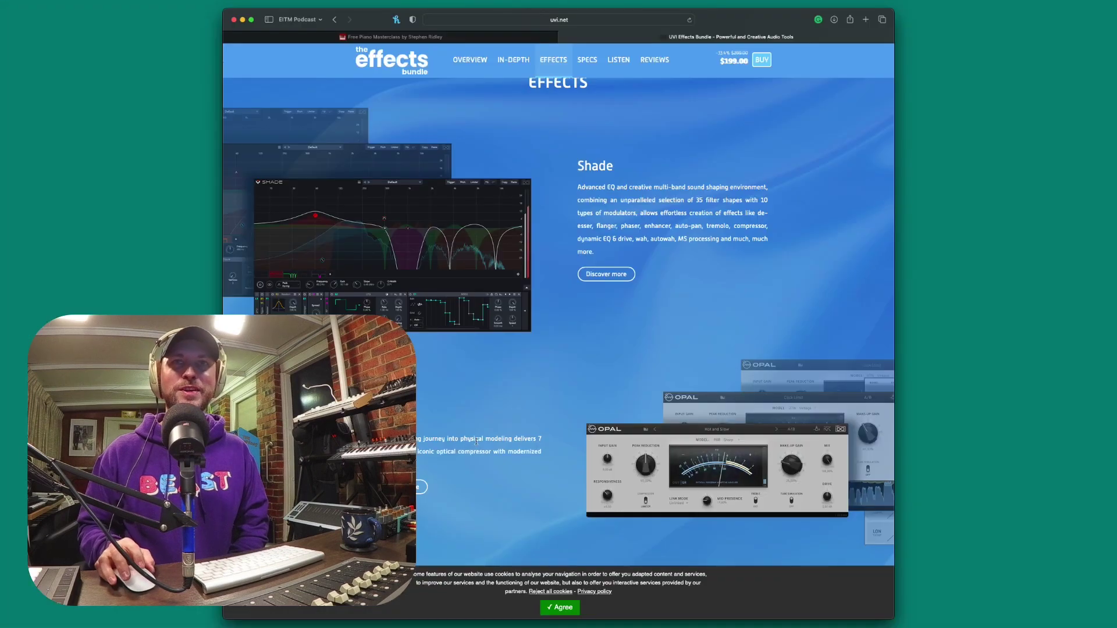
On uvi.net's Effects Bundle page, return to the overview and examine the introductory price and plug-in lineup.
{"action": "scroll", "coordinate": [476, 441], "scroll_direction": "up", "scroll_amount": 10}
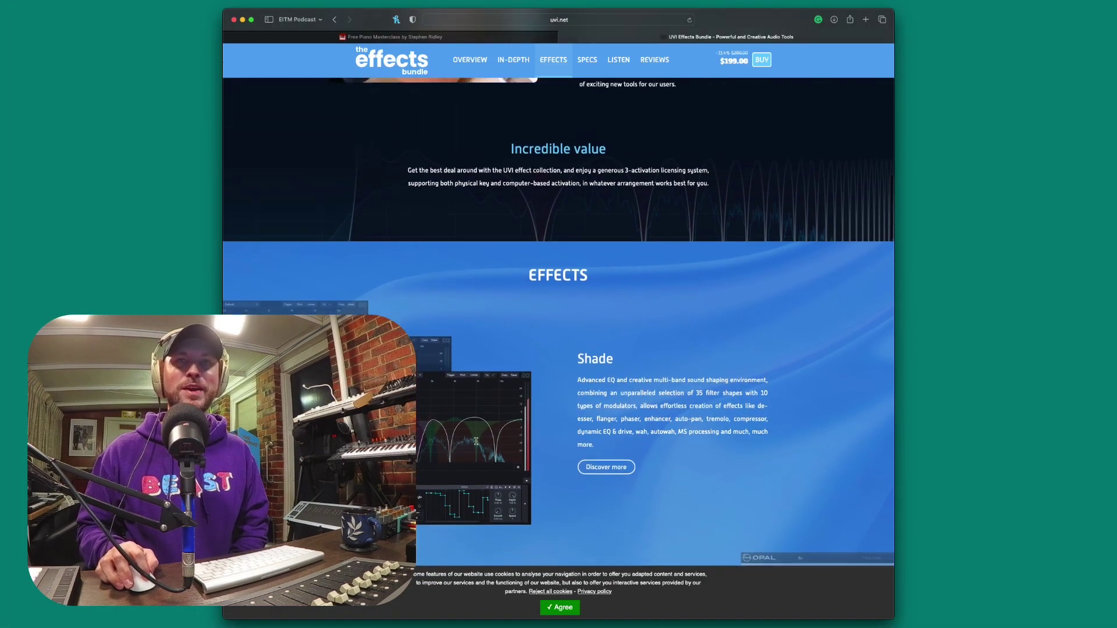
{"action": "scroll", "coordinate": [476, 441], "scroll_direction": "up", "scroll_amount": 10}
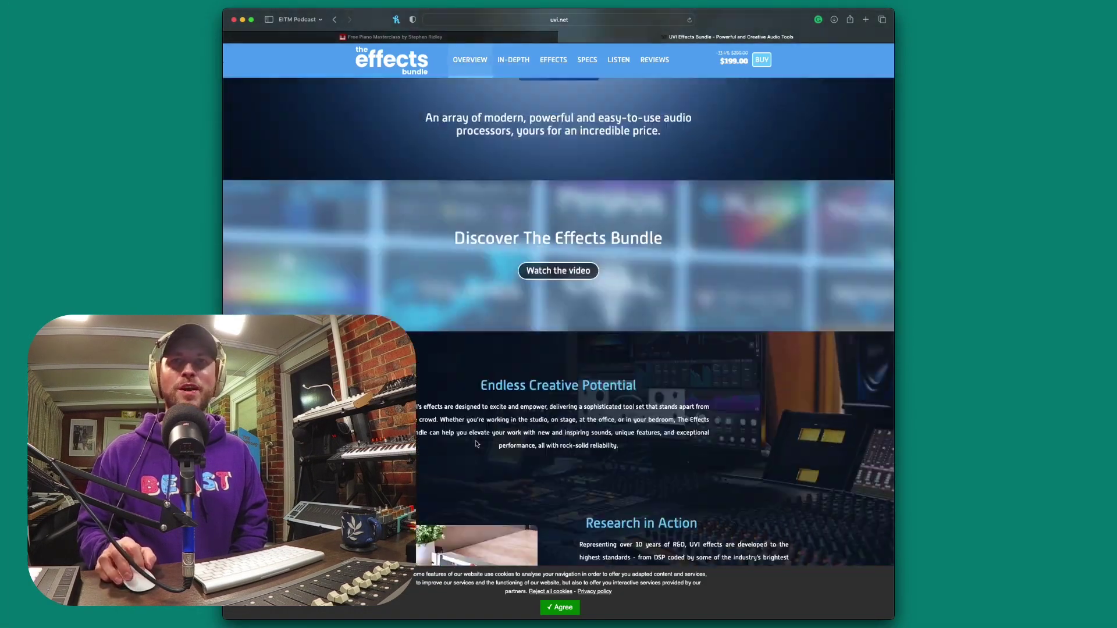
{"action": "scroll", "coordinate": [476, 443], "scroll_direction": "up", "scroll_amount": 5}
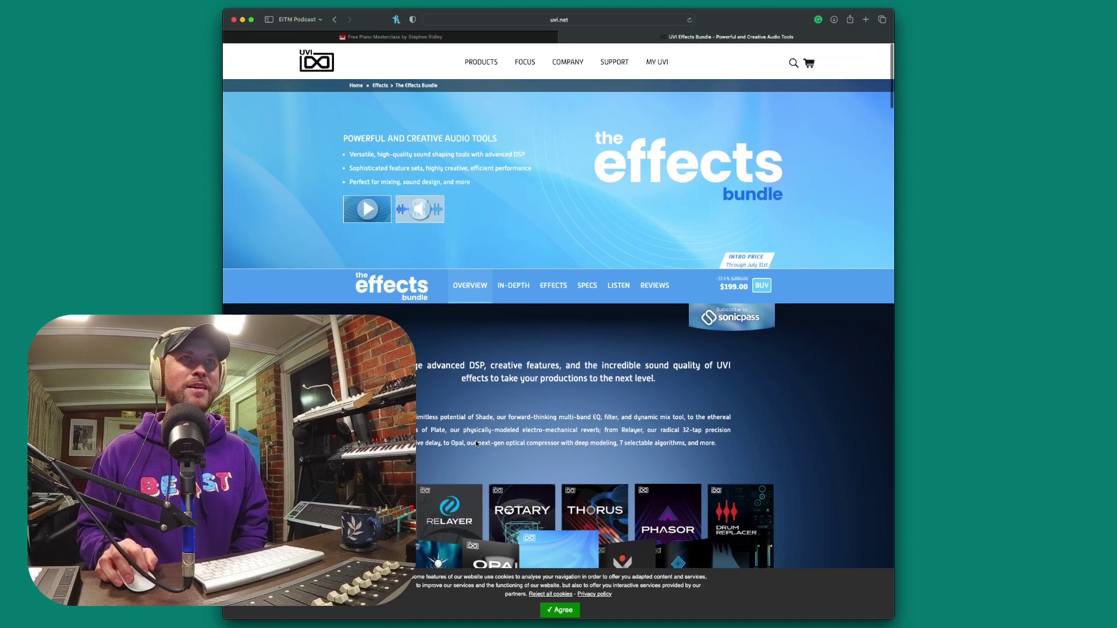
{"action": "scroll", "coordinate": [477, 439], "scroll_direction": "down", "scroll_amount": 3}
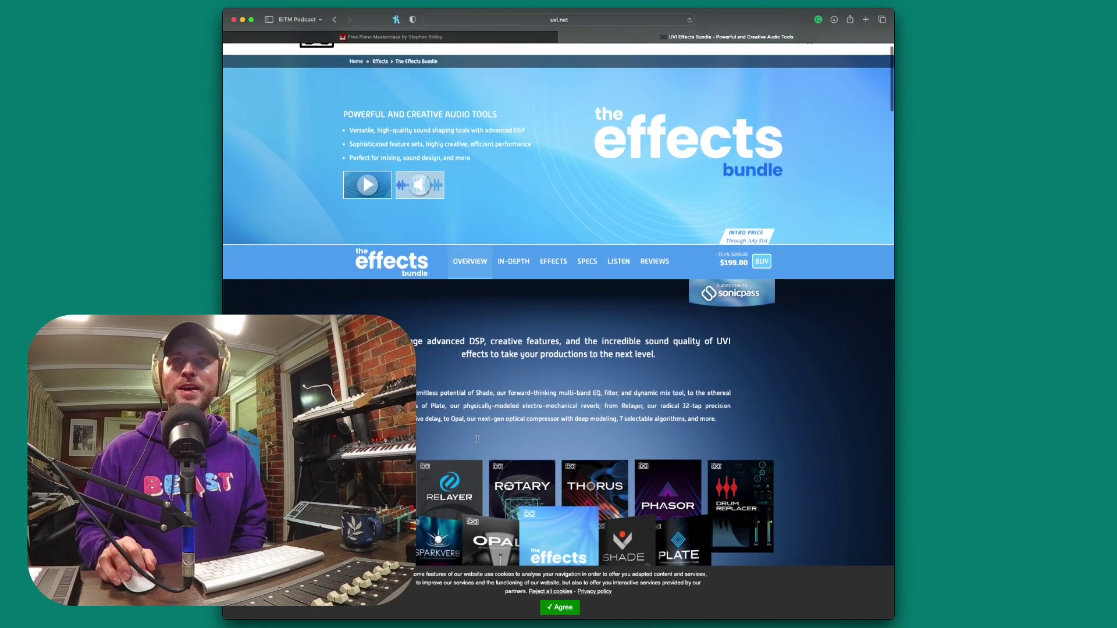
{"action": "scroll", "coordinate": [477, 440], "scroll_direction": "up", "scroll_amount": 1}
{"action": "scroll", "coordinate": [477, 439], "scroll_direction": "down", "scroll_amount": 3}
{"action": "scroll", "coordinate": [478, 441], "scroll_direction": "up", "scroll_amount": 2}
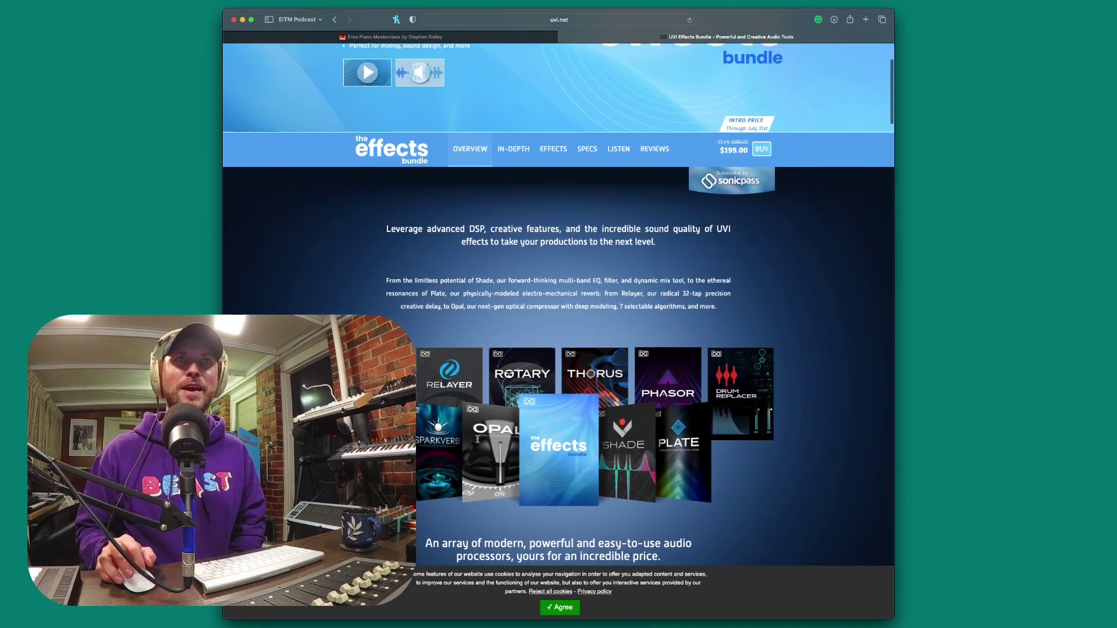
{"action": "scroll", "coordinate": [476, 413], "scroll_direction": "up", "scroll_amount": 1}
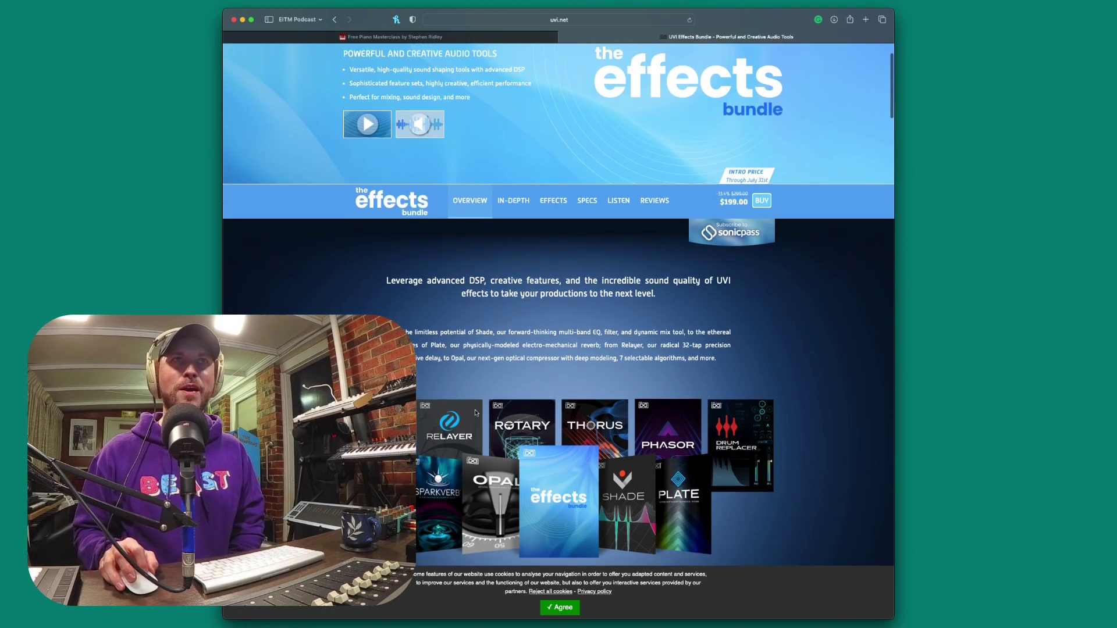
{"action": "scroll", "coordinate": [476, 412], "scroll_direction": "down", "scroll_amount": 2}
{"action": "scroll", "coordinate": [476, 413], "scroll_direction": "down", "scroll_amount": 6}
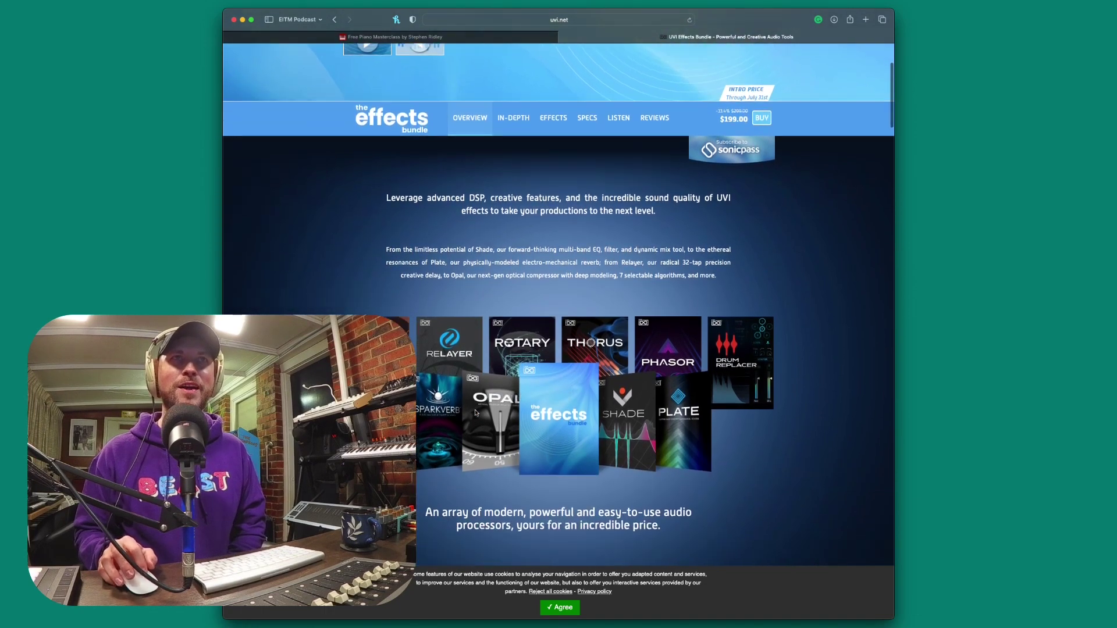
Examine the page's in-depth text and the effect descriptions from Shade, Opal and Plate to Sparkverb and Dual Delay X.
{"action": "scroll", "coordinate": [475, 412], "scroll_direction": "down", "scroll_amount": 10}
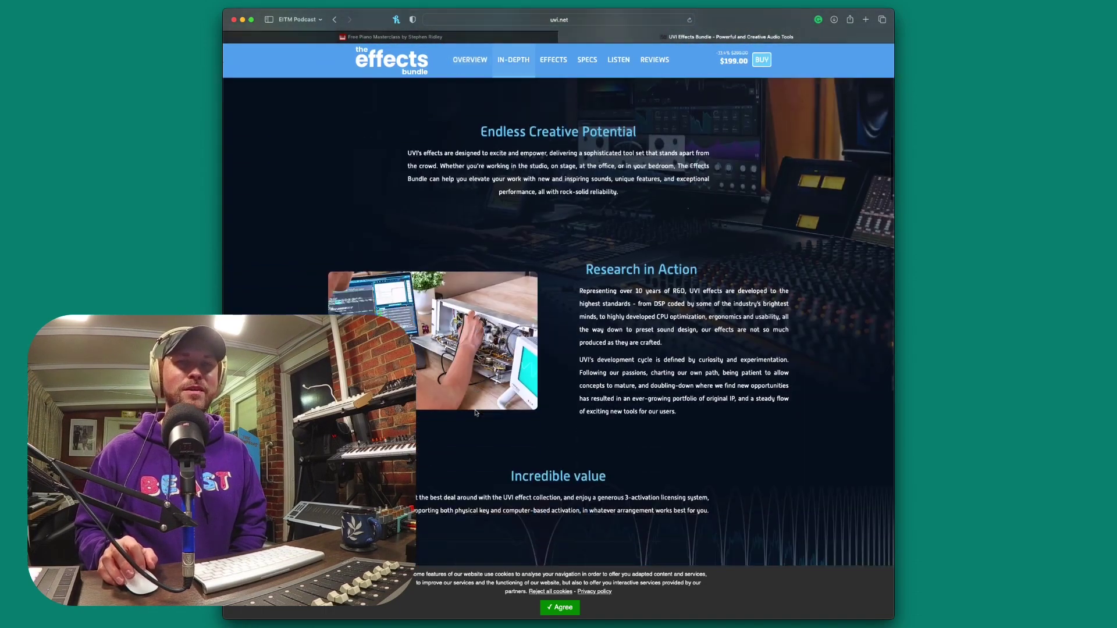
{"action": "scroll", "coordinate": [475, 412], "scroll_direction": "down", "scroll_amount": 1}
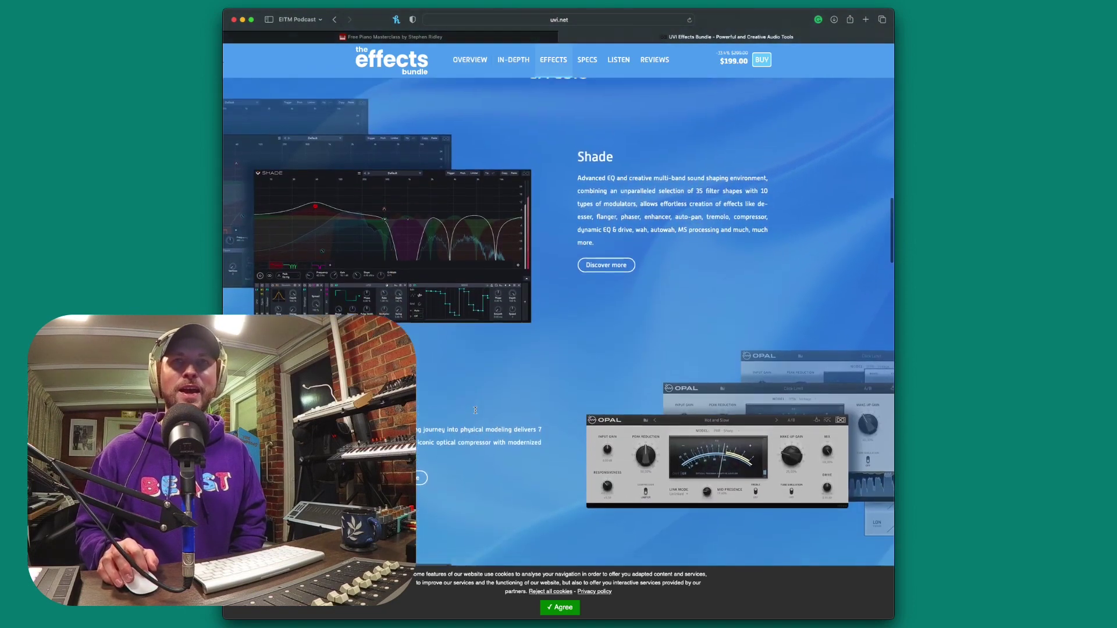
{"action": "scroll", "coordinate": [475, 410], "scroll_direction": "up", "scroll_amount": 1}
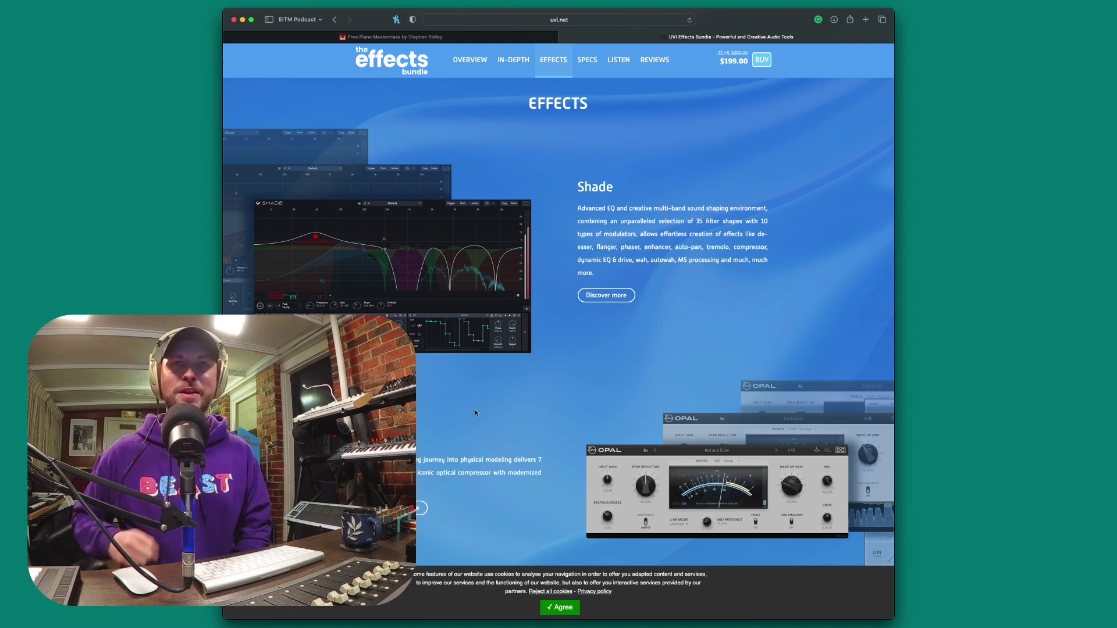
{"action": "scroll", "coordinate": [535, 385], "scroll_direction": "down", "scroll_amount": 10}
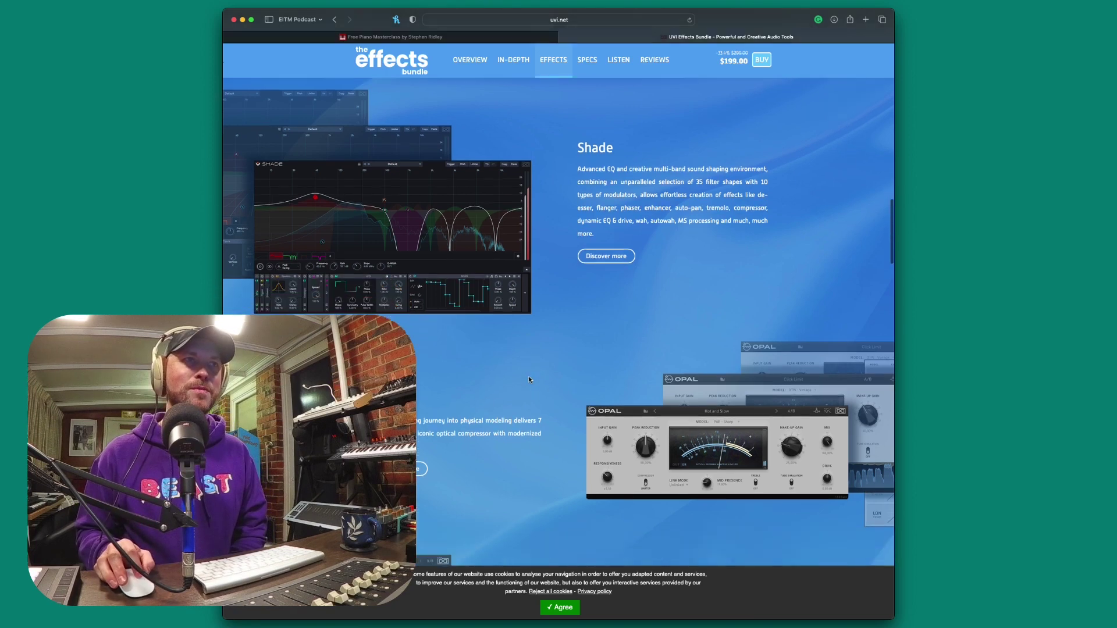
{"action": "scroll", "coordinate": [528, 379], "scroll_direction": "up", "scroll_amount": 10}
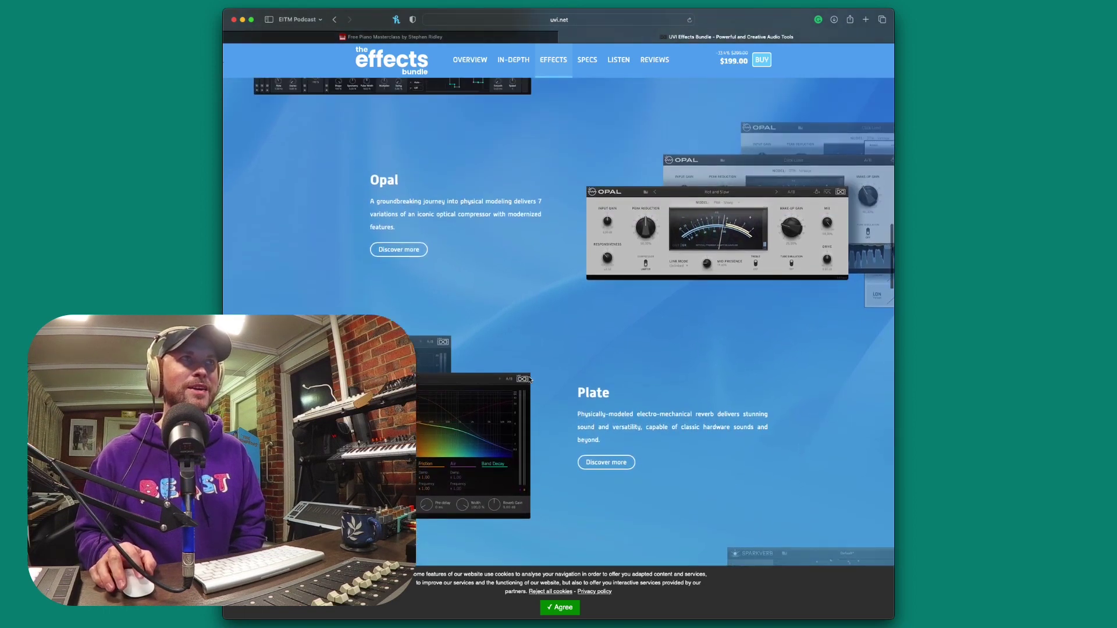
{"action": "scroll", "coordinate": [528, 380], "scroll_direction": "down", "scroll_amount": 10}
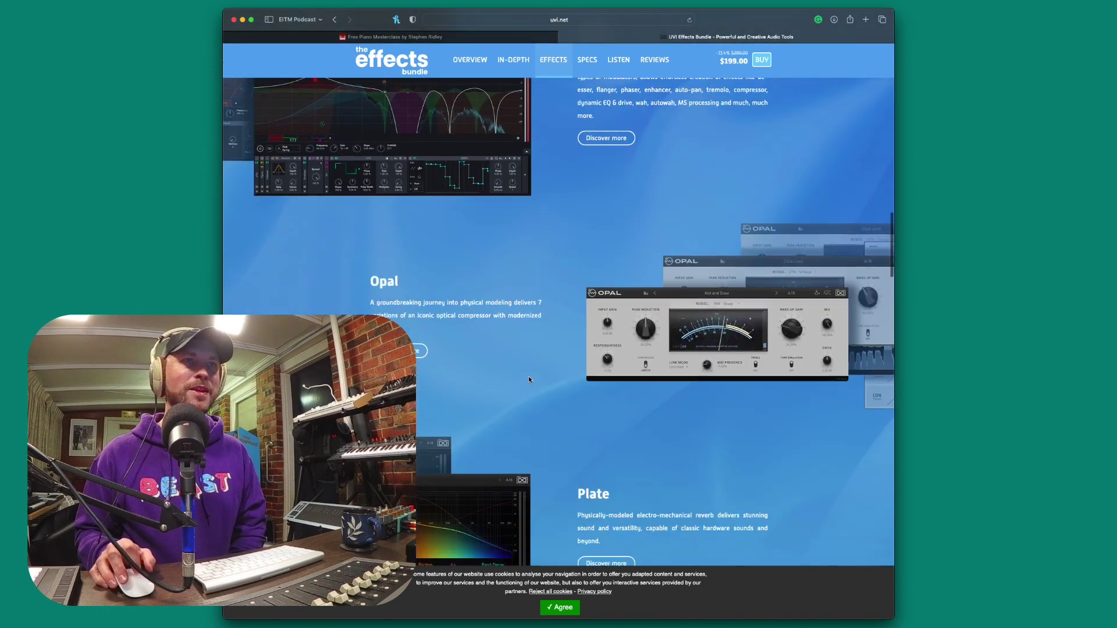
{"action": "scroll", "coordinate": [530, 380], "scroll_direction": "down", "scroll_amount": 7}
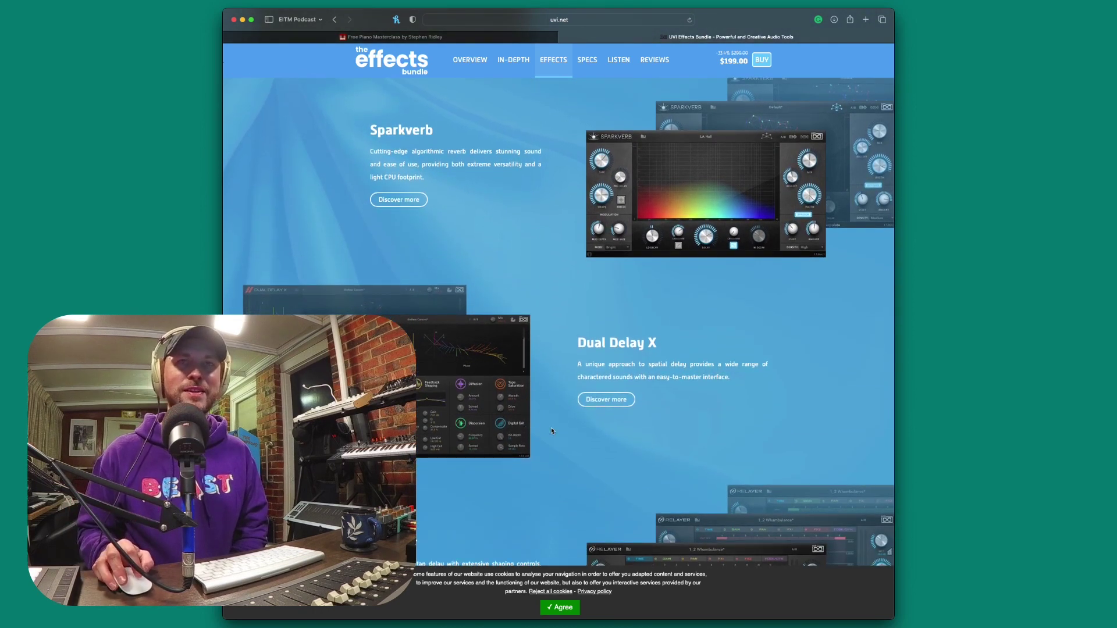
{"action": "scroll", "coordinate": [591, 560], "scroll_direction": "down", "scroll_amount": 1}
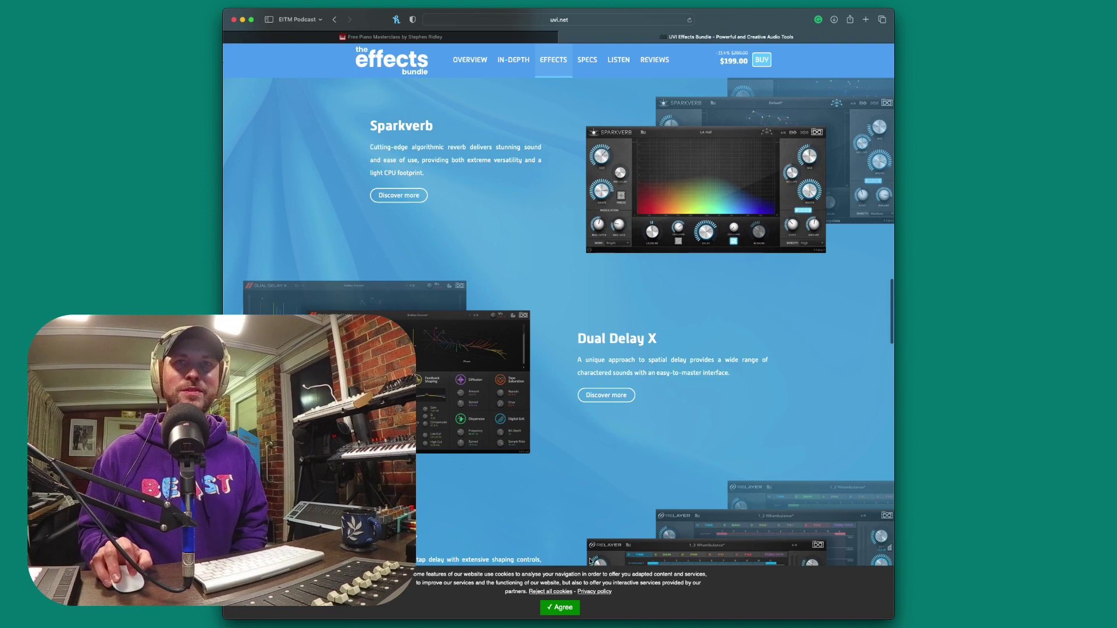
Accept the site's cookies and examine the remaining effect descriptions, from Relayer and Rotary to Phasor, Thorus and Drum Replacer.
{"action": "left_click", "coordinate": [564, 610]}
{"action": "scroll", "coordinate": [574, 508], "scroll_direction": "down", "scroll_amount": 5}
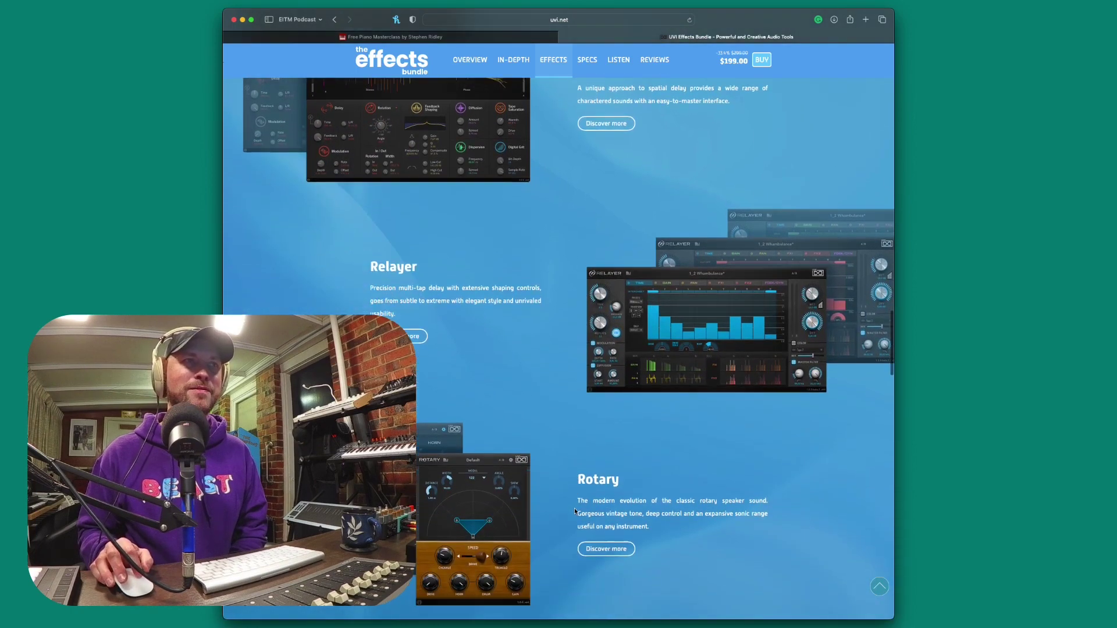
{"action": "scroll", "coordinate": [574, 508], "scroll_direction": "up", "scroll_amount": 15}
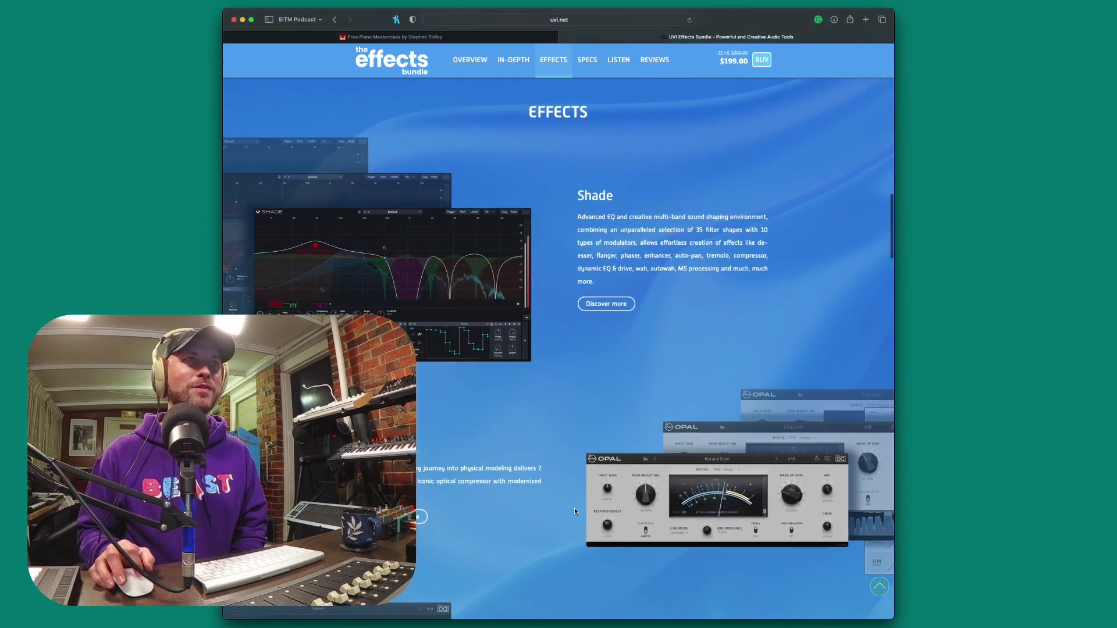
{"action": "scroll", "coordinate": [575, 511], "scroll_direction": "down", "scroll_amount": 20}
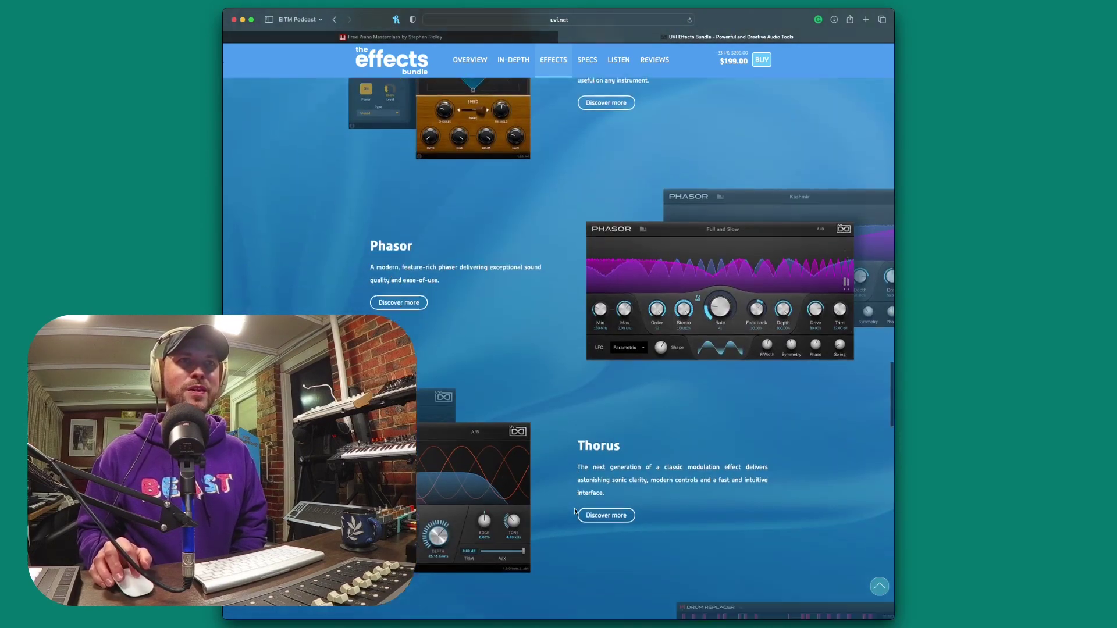
{"action": "scroll", "coordinate": [574, 511], "scroll_direction": "down", "scroll_amount": 5}
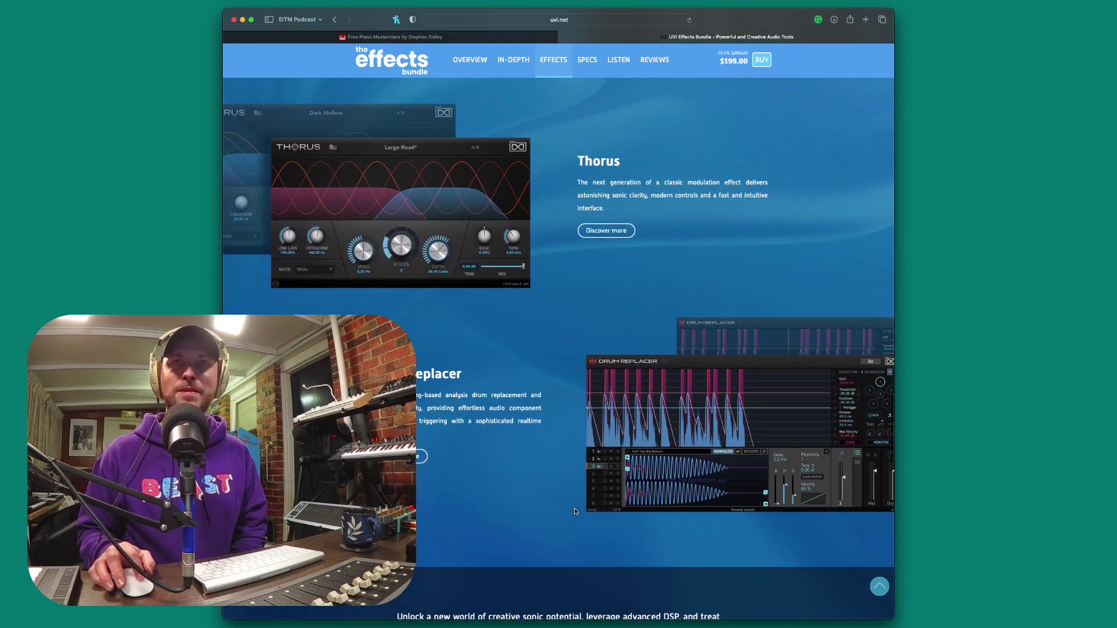
{"action": "scroll", "coordinate": [574, 511], "scroll_direction": "up", "scroll_amount": 3}
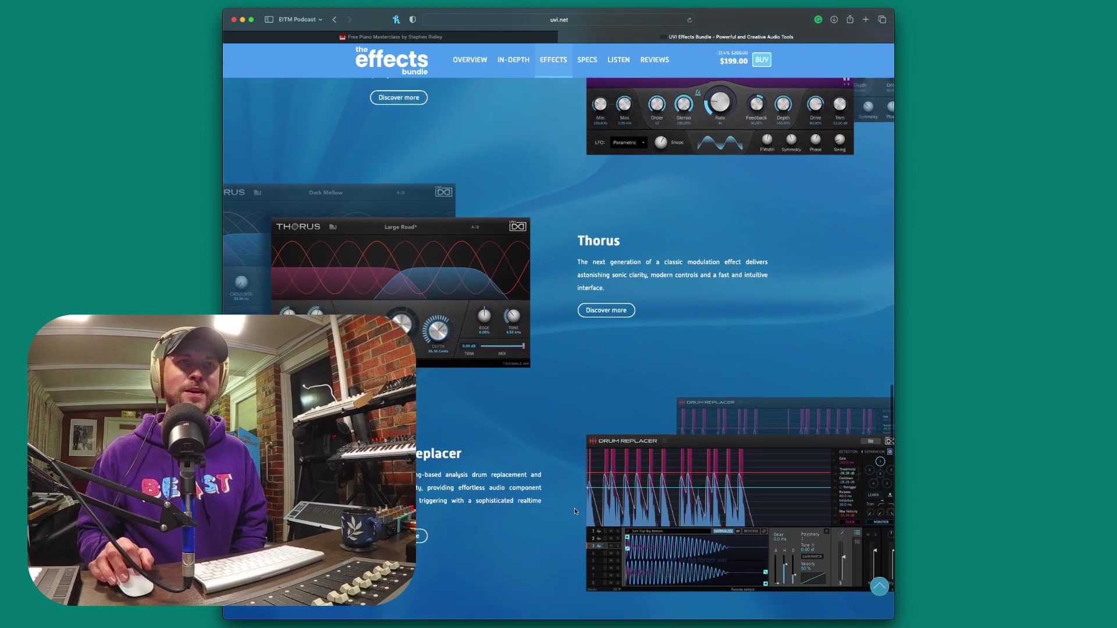
{"action": "scroll", "coordinate": [574, 509], "scroll_direction": "down", "scroll_amount": 2}
{"action": "scroll", "coordinate": [574, 510], "scroll_direction": "up", "scroll_amount": 4}
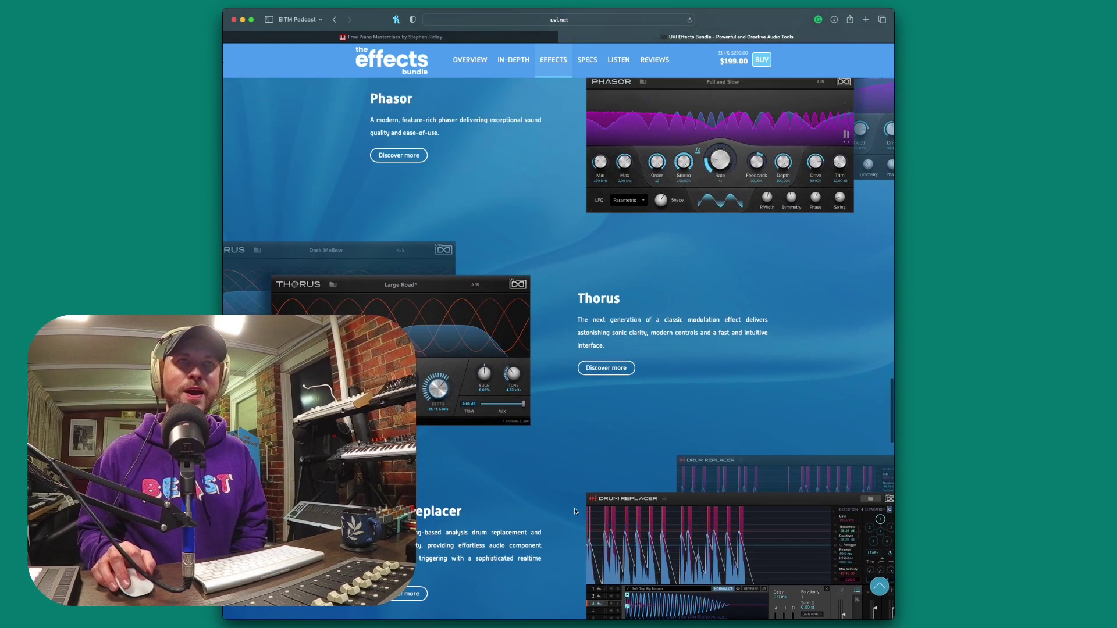
{"action": "scroll", "coordinate": [574, 510], "scroll_direction": "up", "scroll_amount": 2}
{"action": "scroll", "coordinate": [574, 510], "scroll_direction": "down", "scroll_amount": 2}
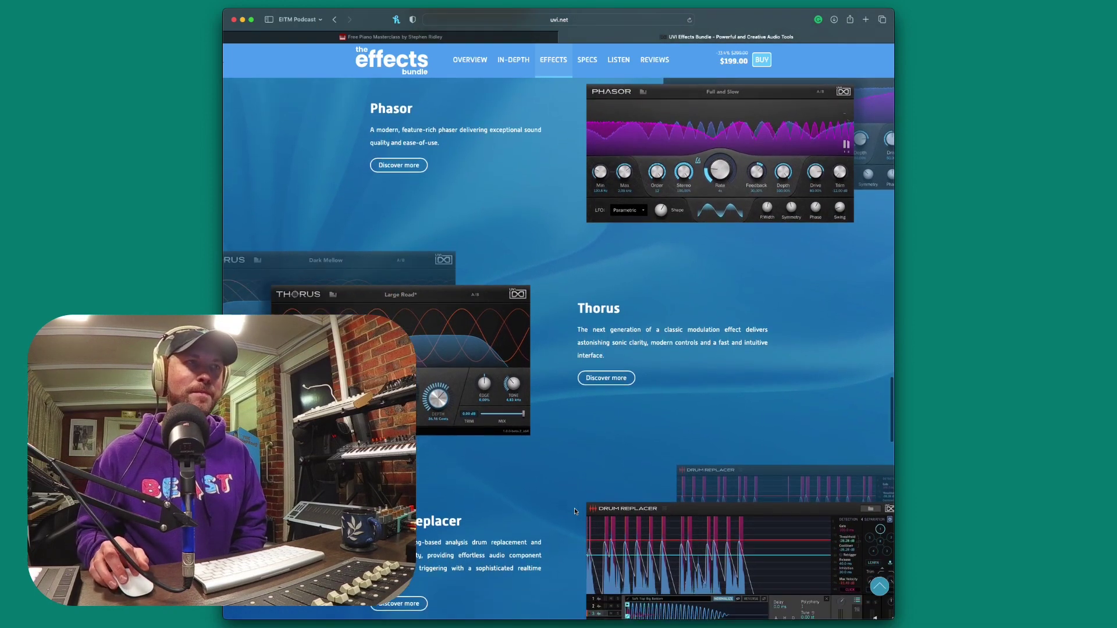
{"action": "scroll", "coordinate": [574, 510], "scroll_direction": "down", "scroll_amount": 1}
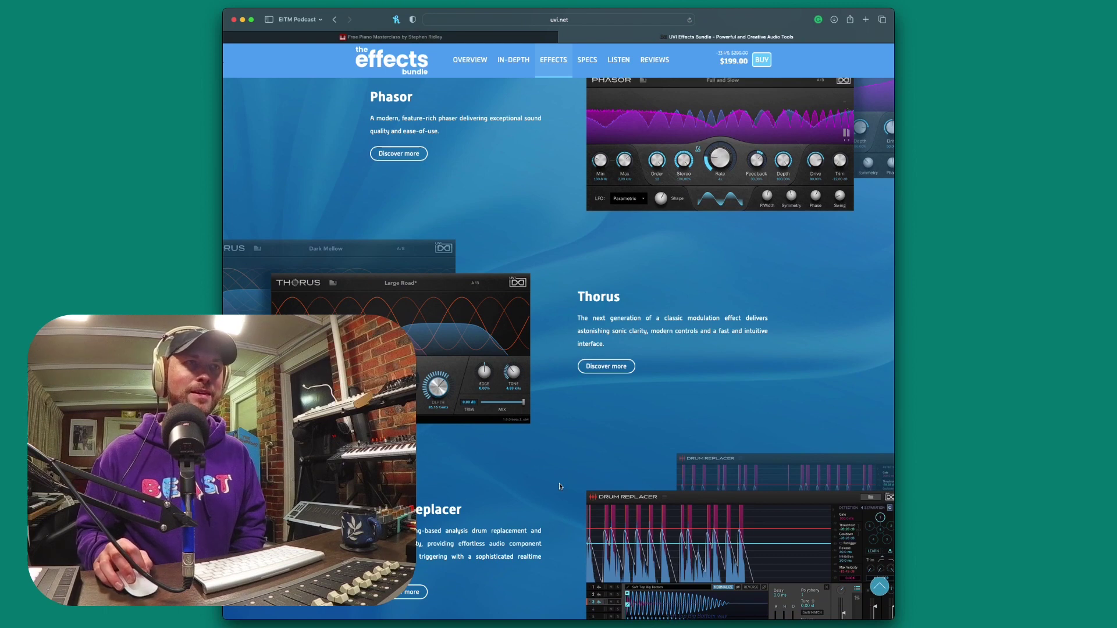